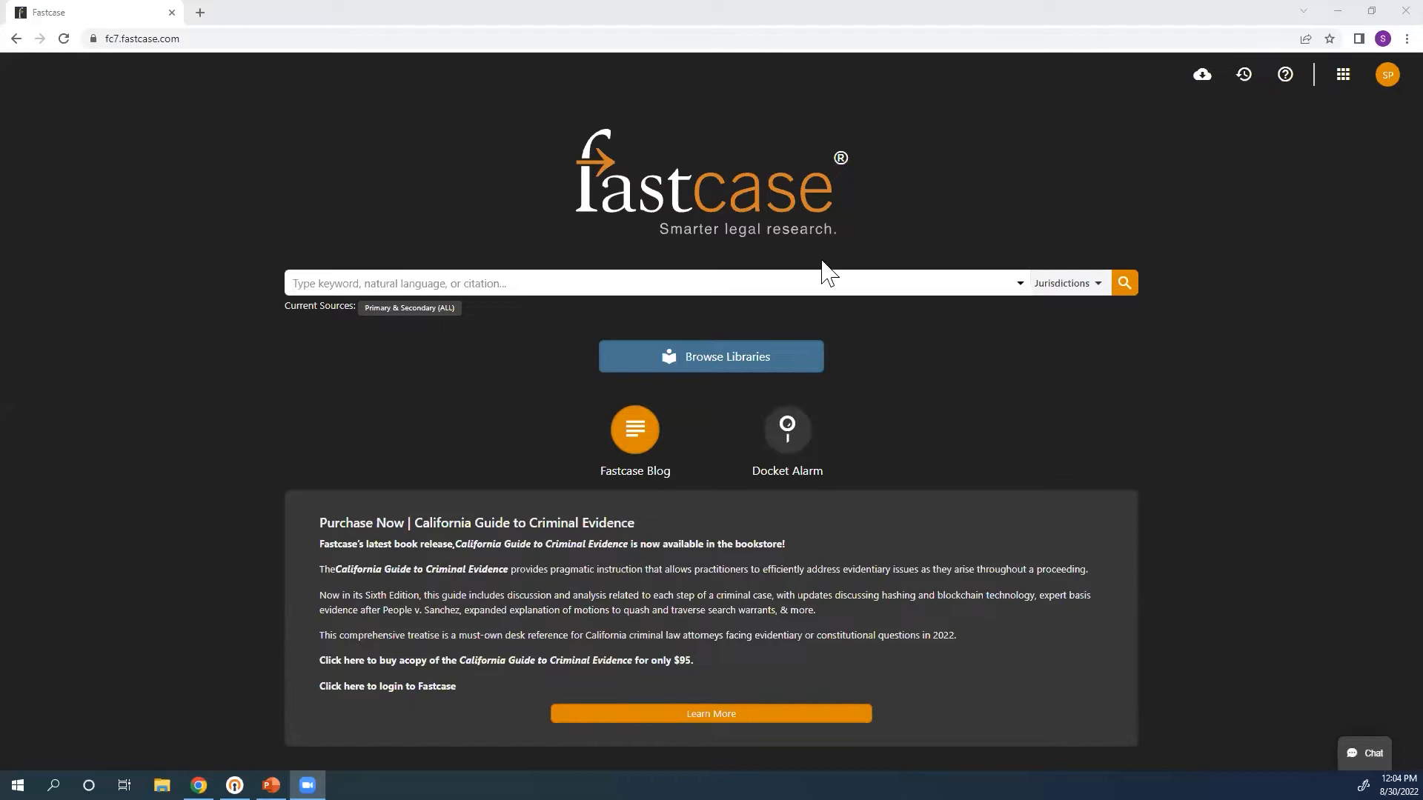
pyautogui.click(990, 163)
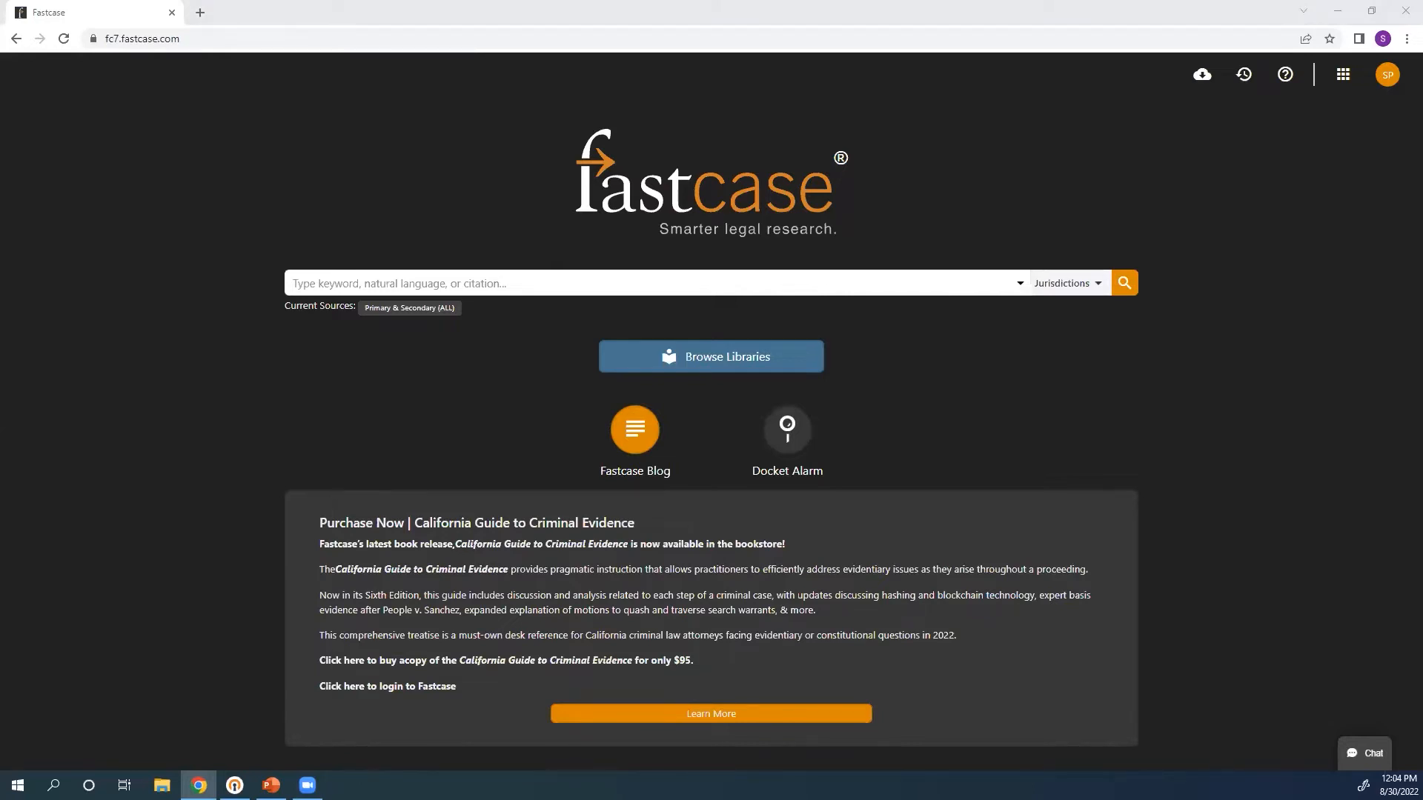
pyautogui.click(1253, 226)
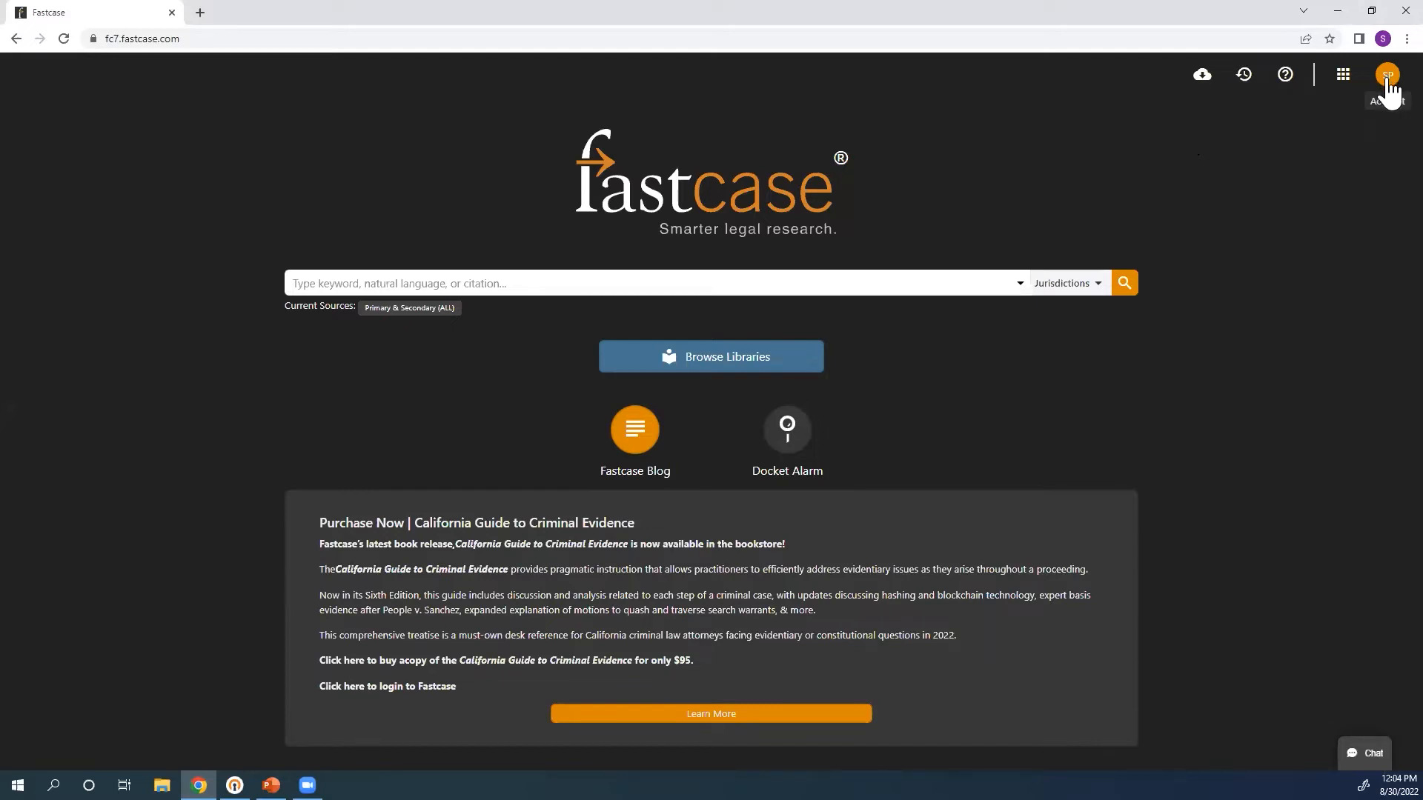
# Open the Hotkeys reference from the help resources, read through the shortcut lists and close it
pyautogui.click(1286, 76)
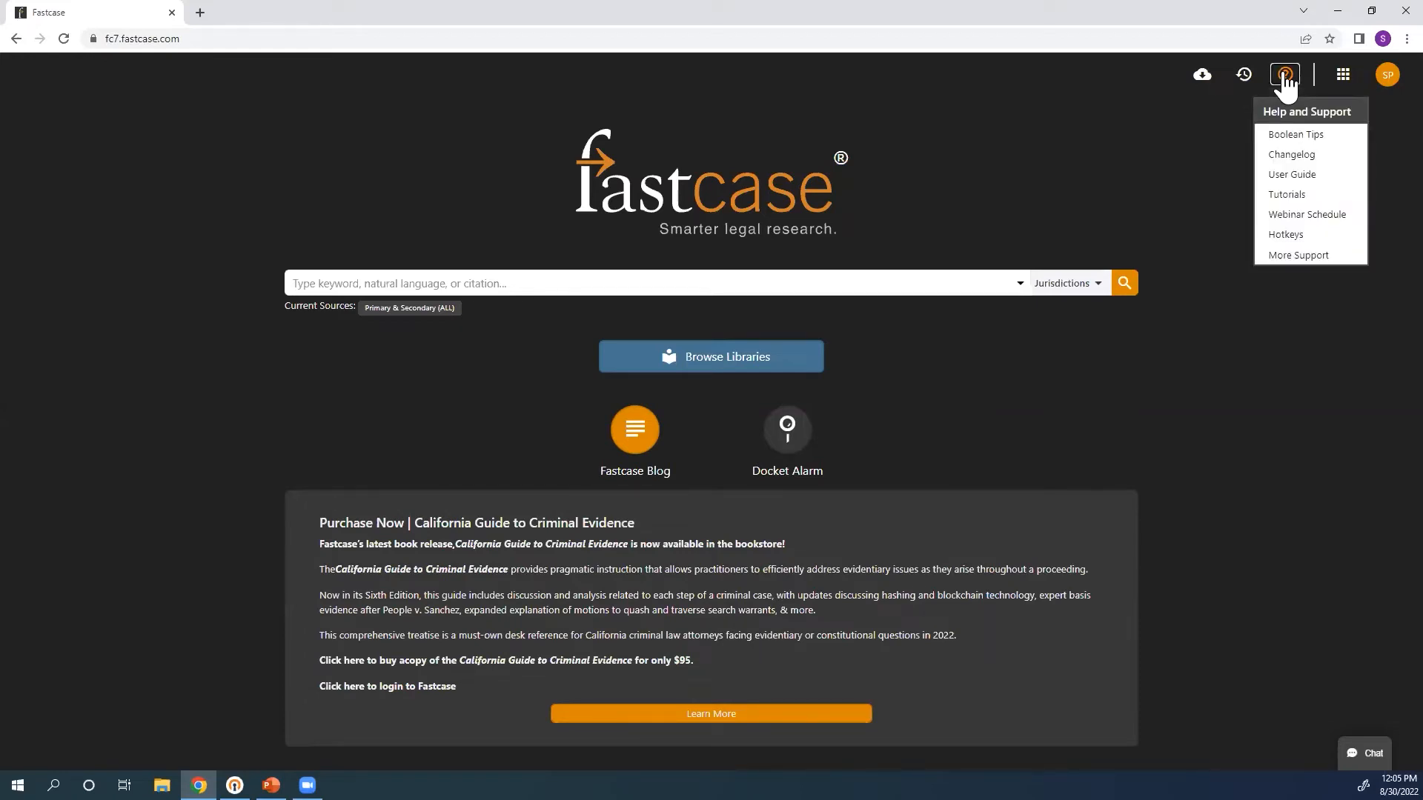
pyautogui.click(1287, 83)
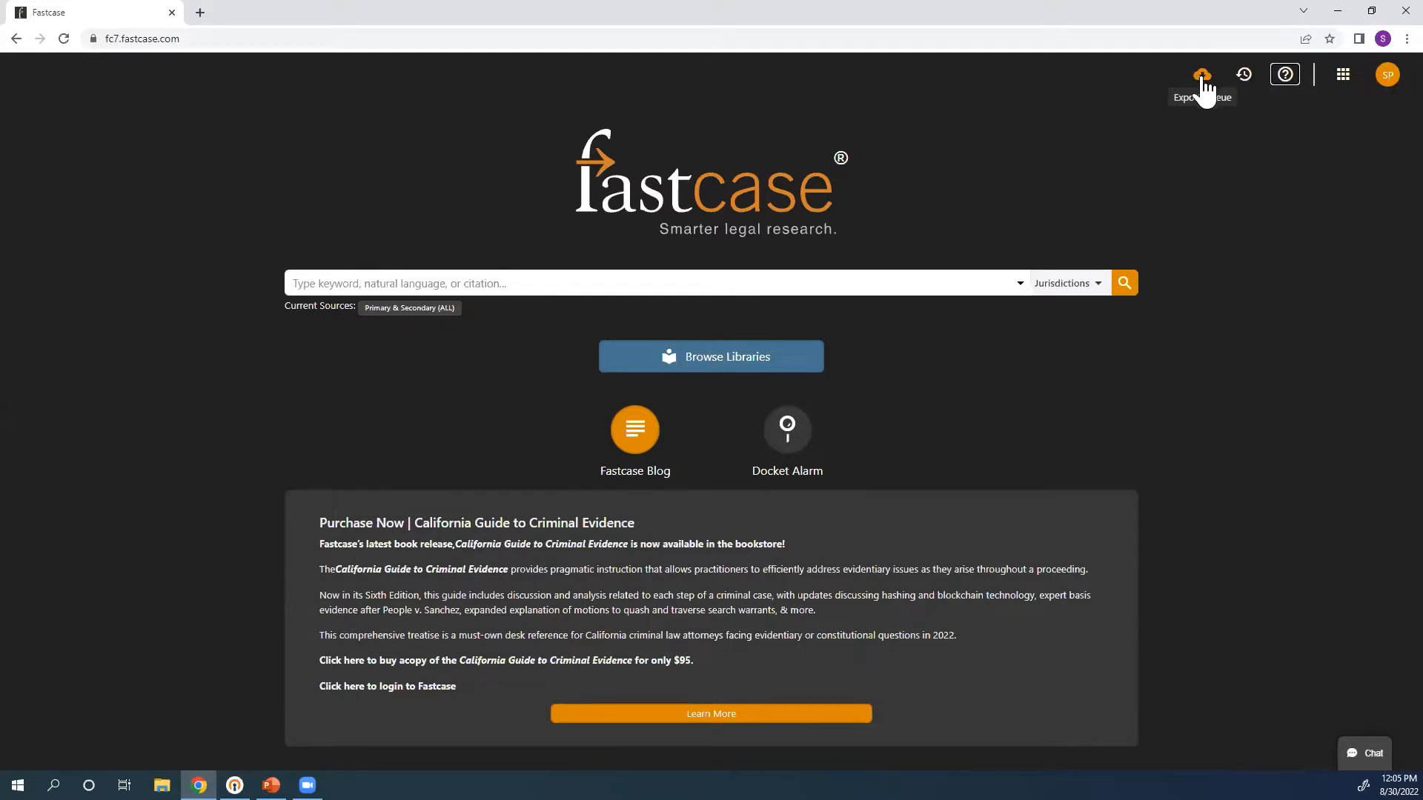
pyautogui.click(1347, 117)
pyautogui.click(1288, 80)
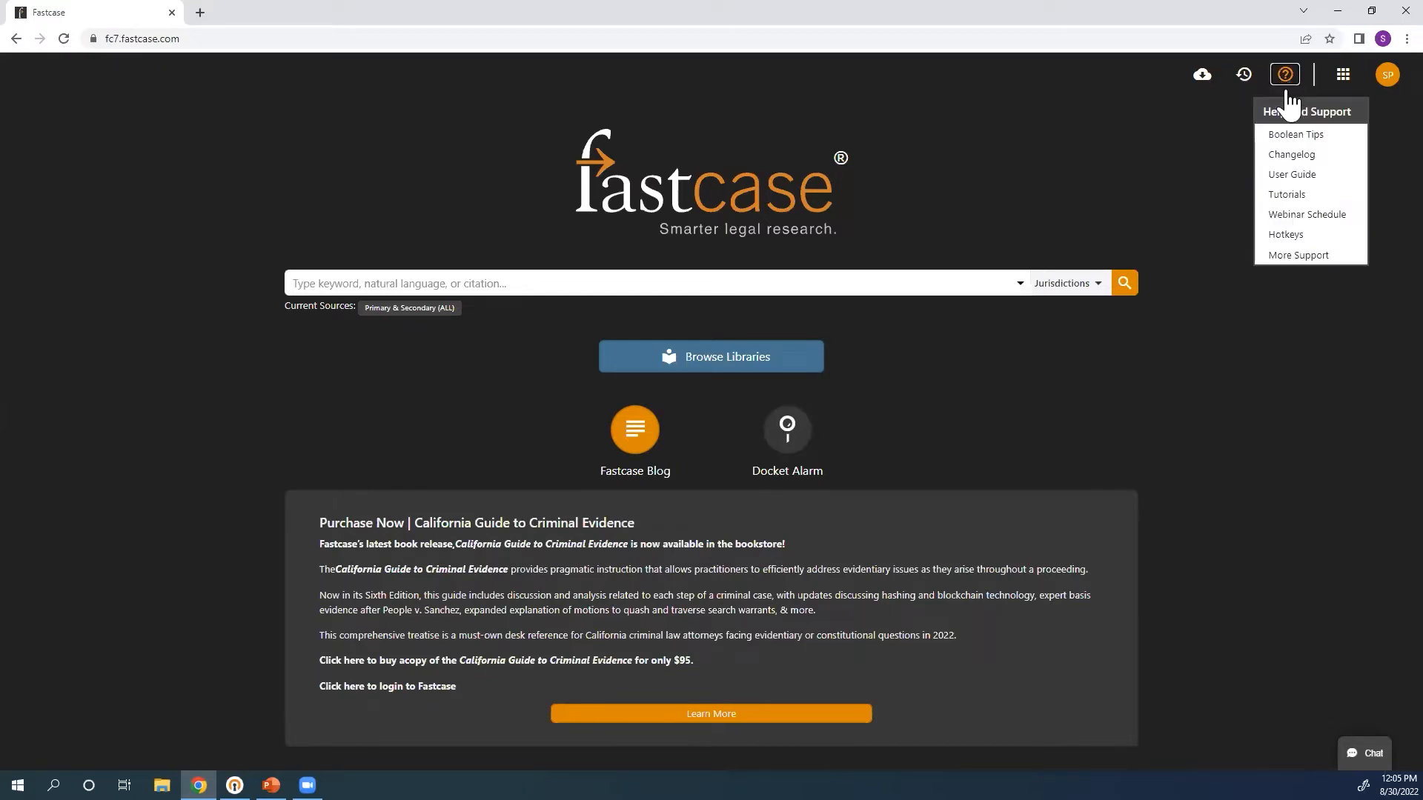
pyautogui.click(1308, 246)
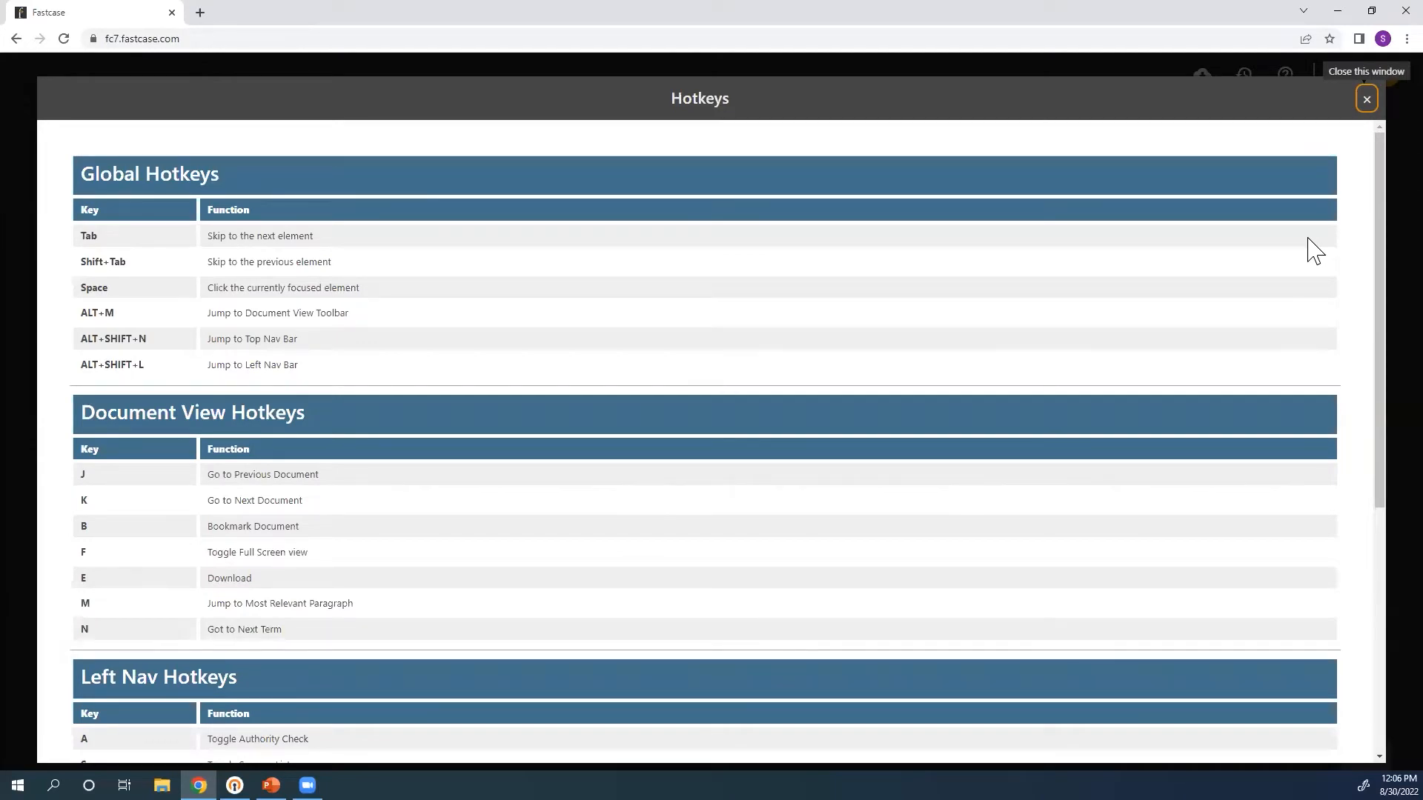
pyautogui.scroll(-1, 1385, 304)
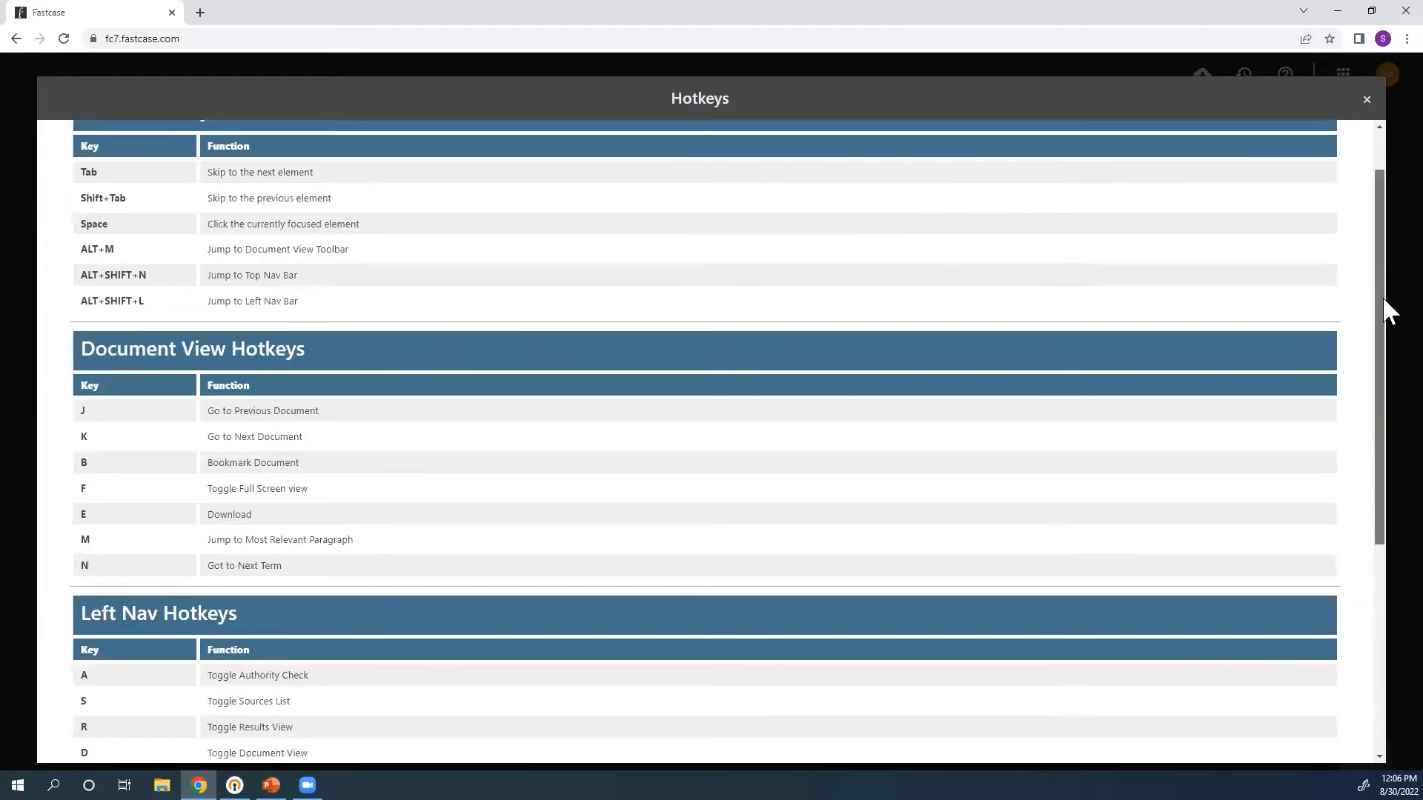
pyautogui.scroll(-3, 1382, 311)
pyautogui.scroll(5, 1383, 334)
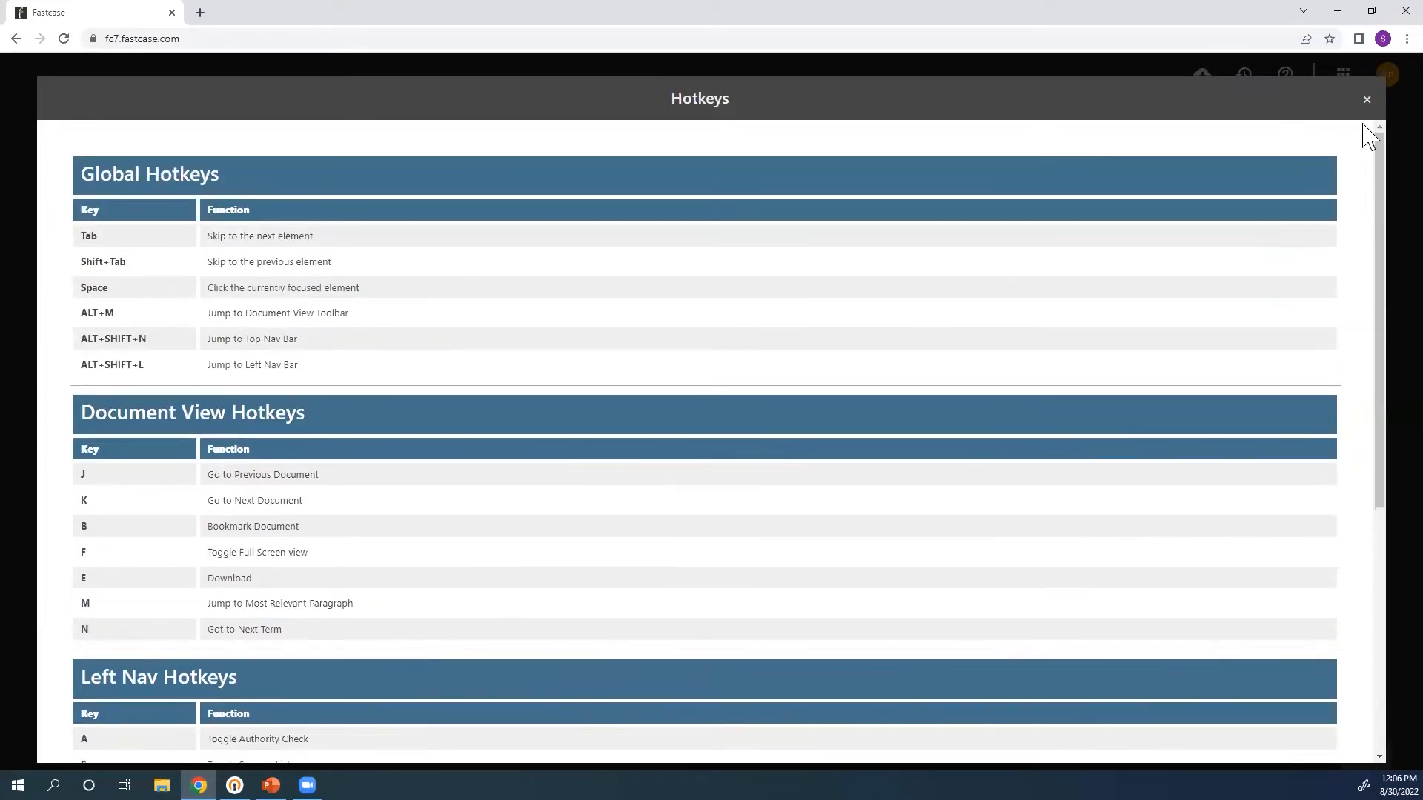
pyautogui.click(1366, 99)
# Open the Boolean Tips help page, review the search syntax examples and close it
pyautogui.click(1285, 74)
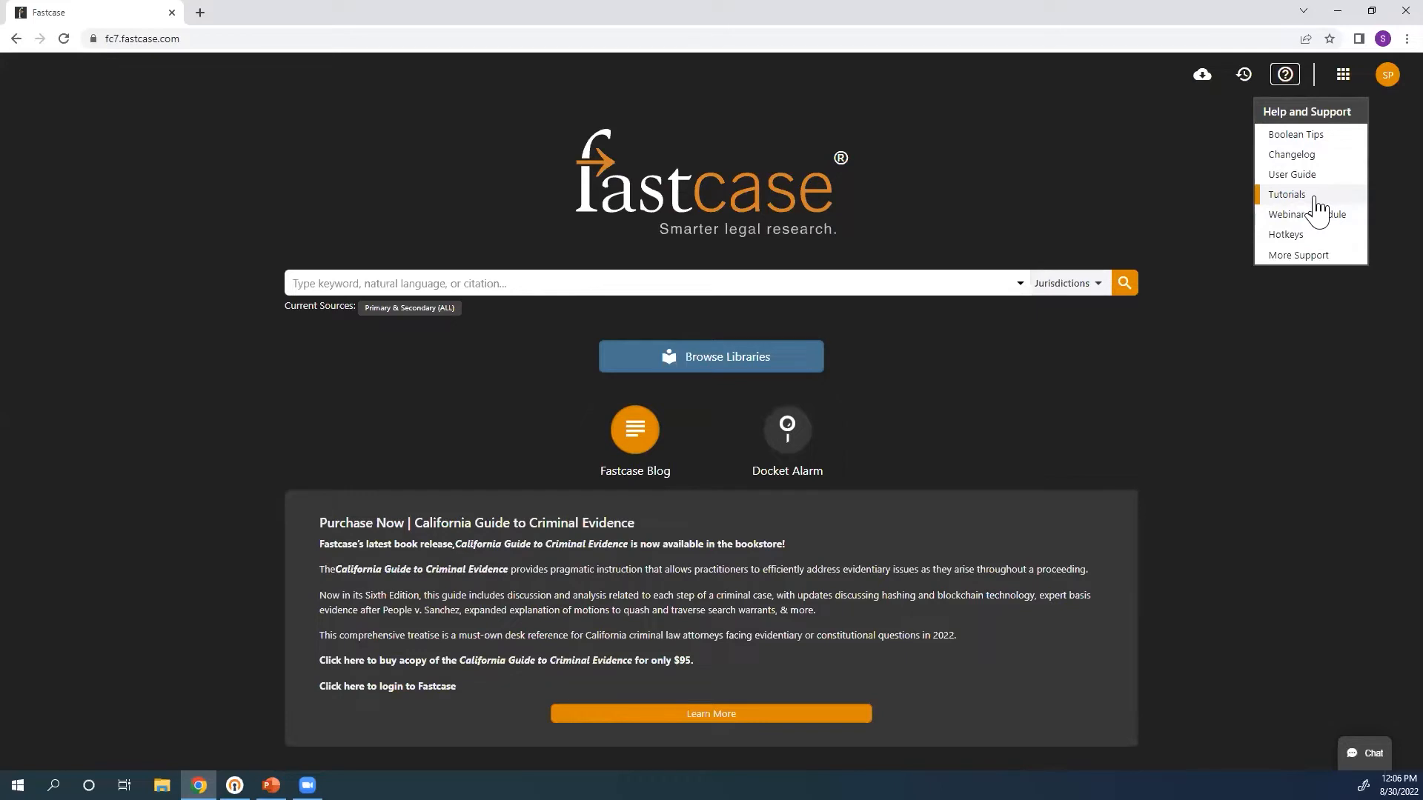
pyautogui.click(1328, 138)
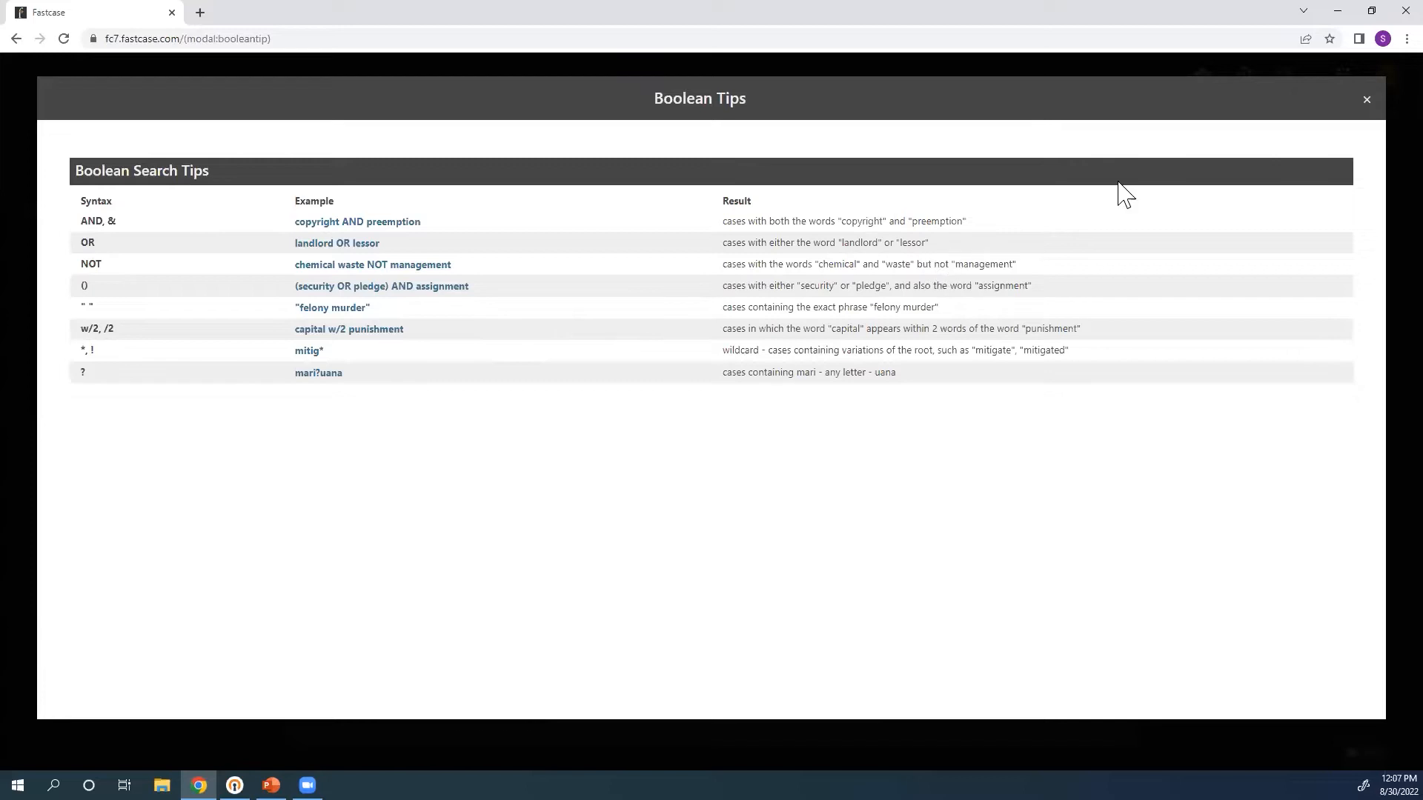
pyautogui.click(1368, 99)
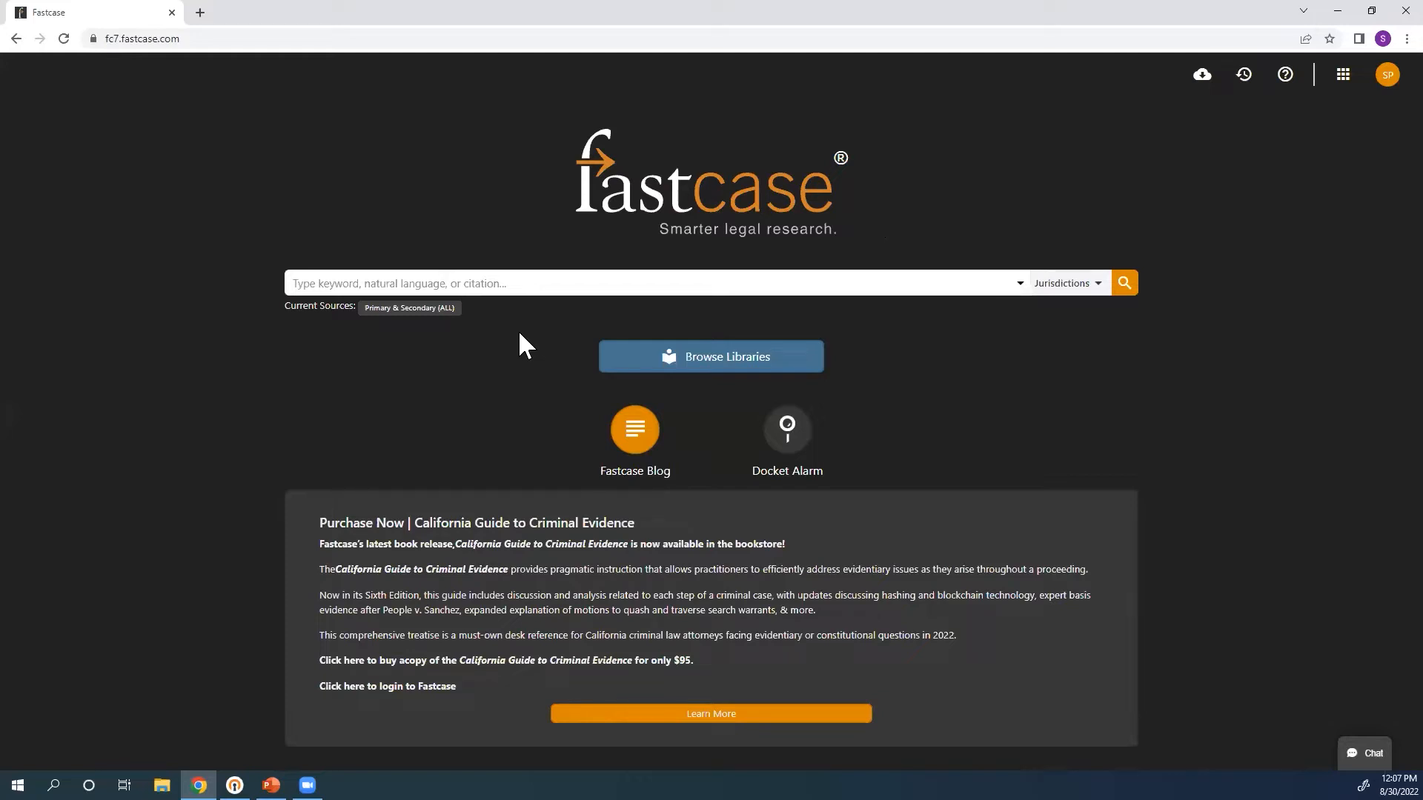
# Limit the search sources to New Jersey cases, adding 3d Cir. and excluding N.J. Orphans Ct., save and show the full source list
pyautogui.click(1086, 291)
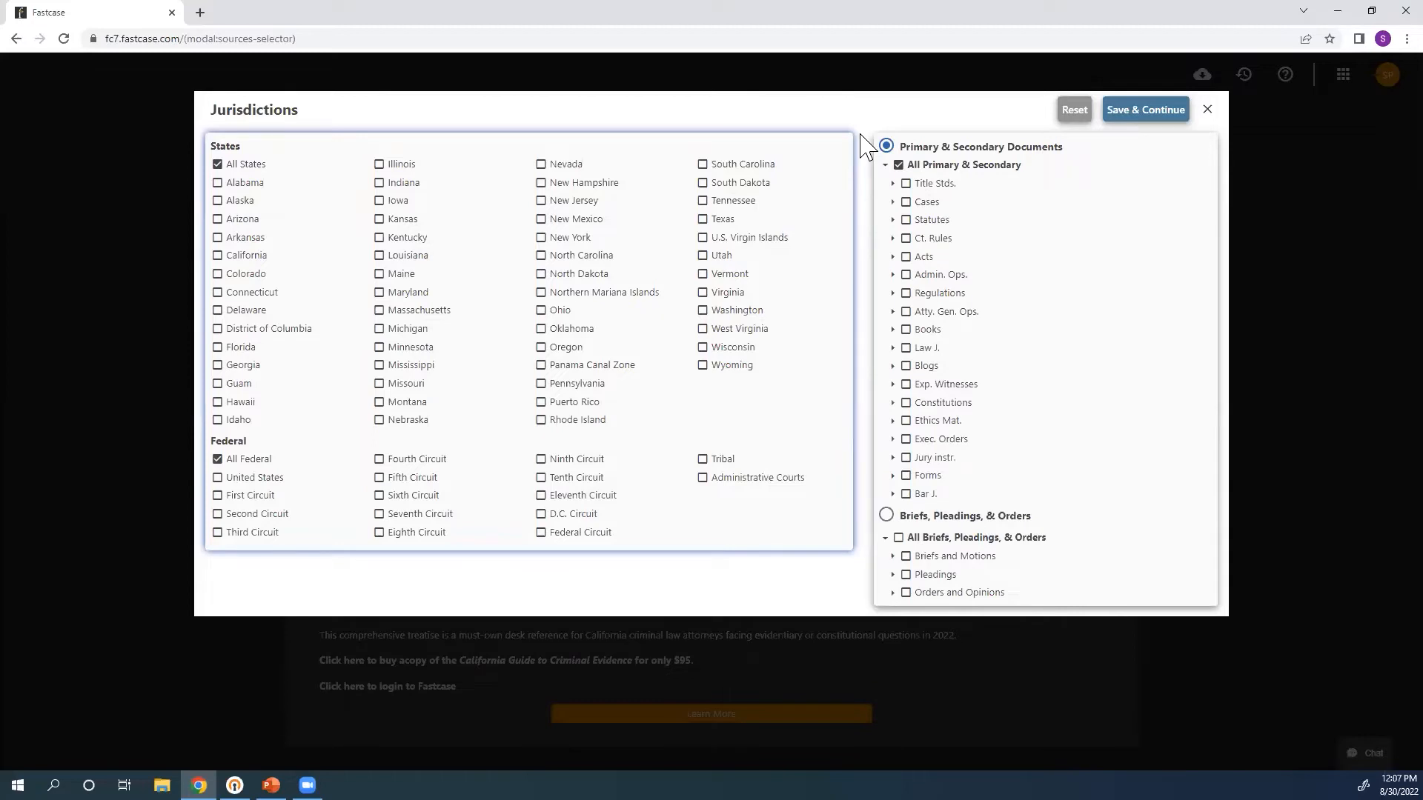
pyautogui.click(544, 214)
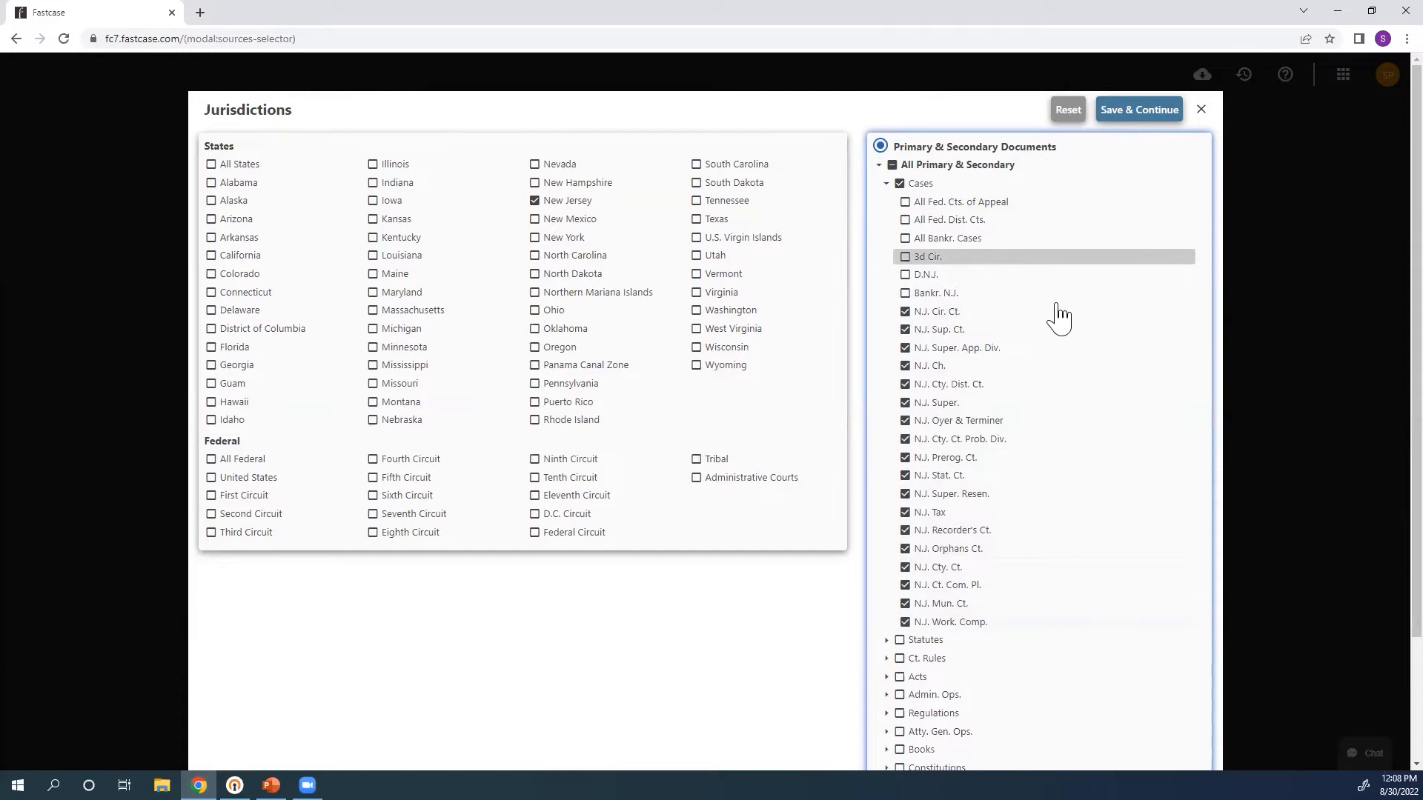
pyautogui.click(906, 257)
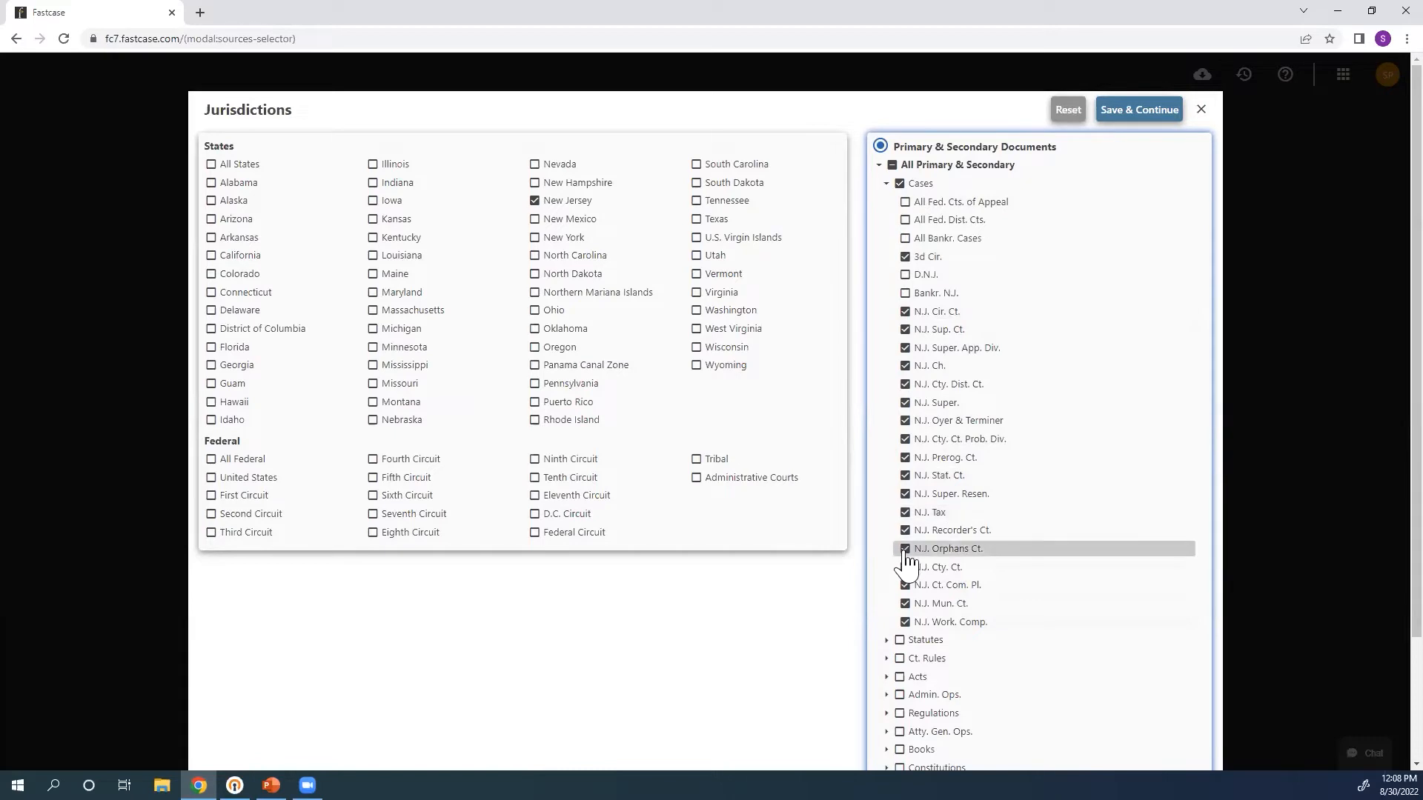
pyautogui.click(1061, 561)
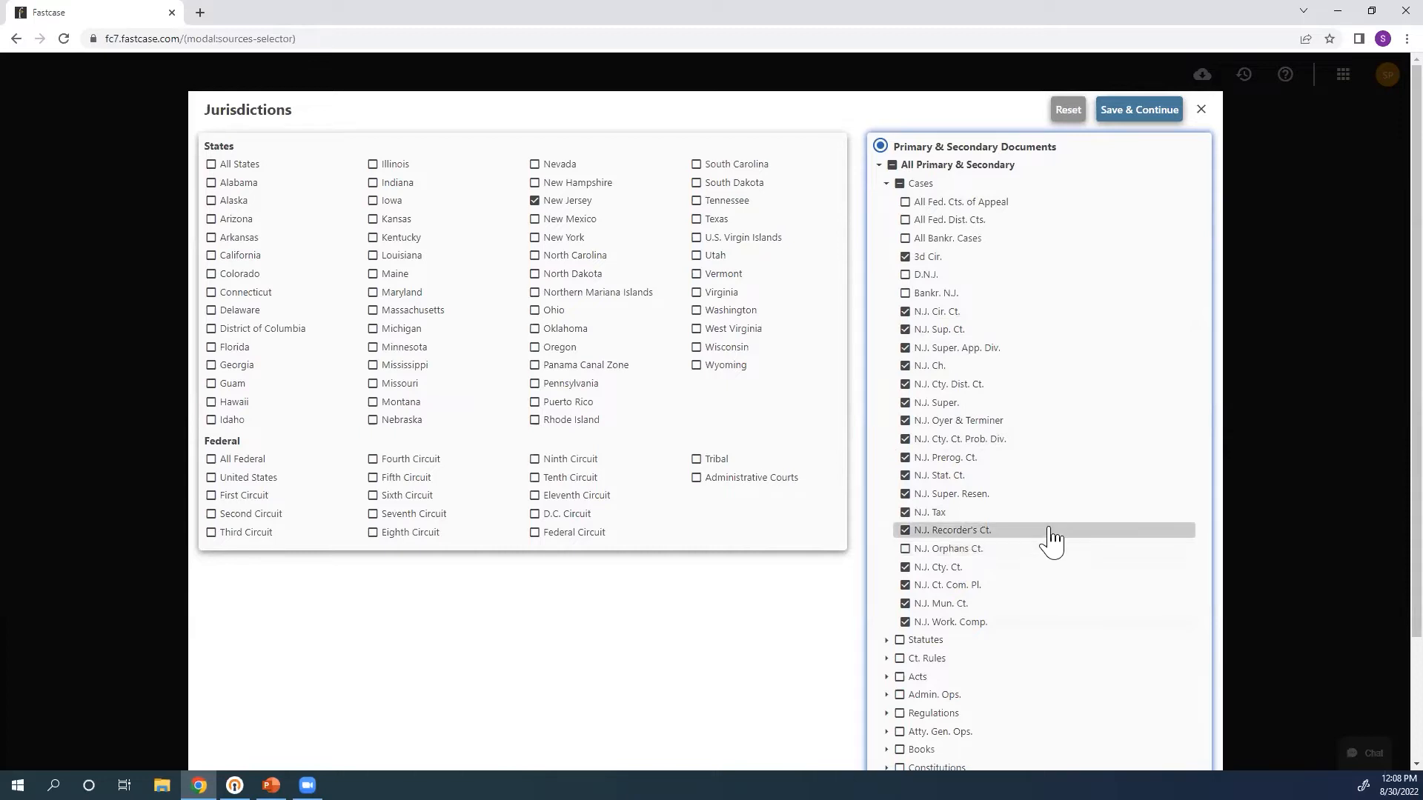
pyautogui.click(1130, 112)
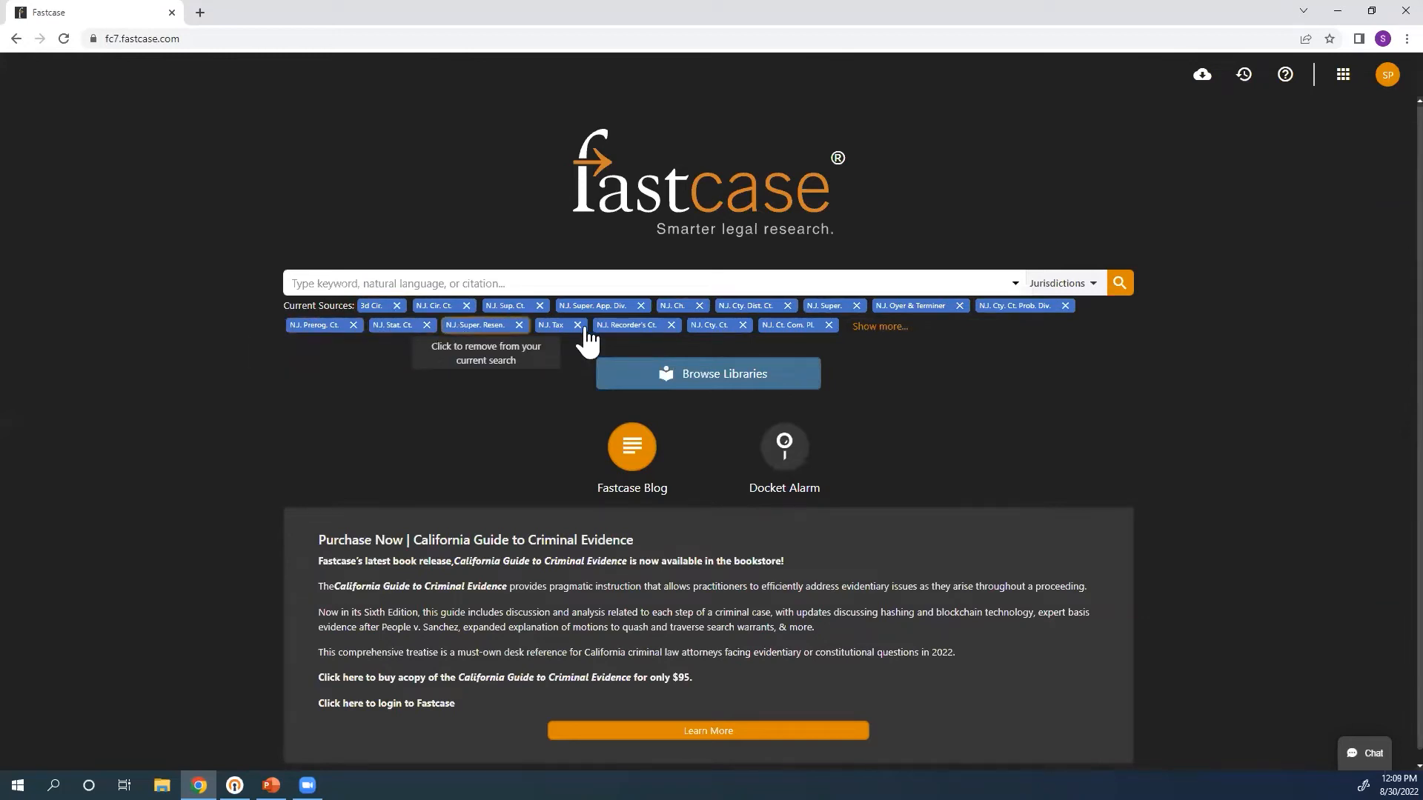
pyautogui.click(867, 331)
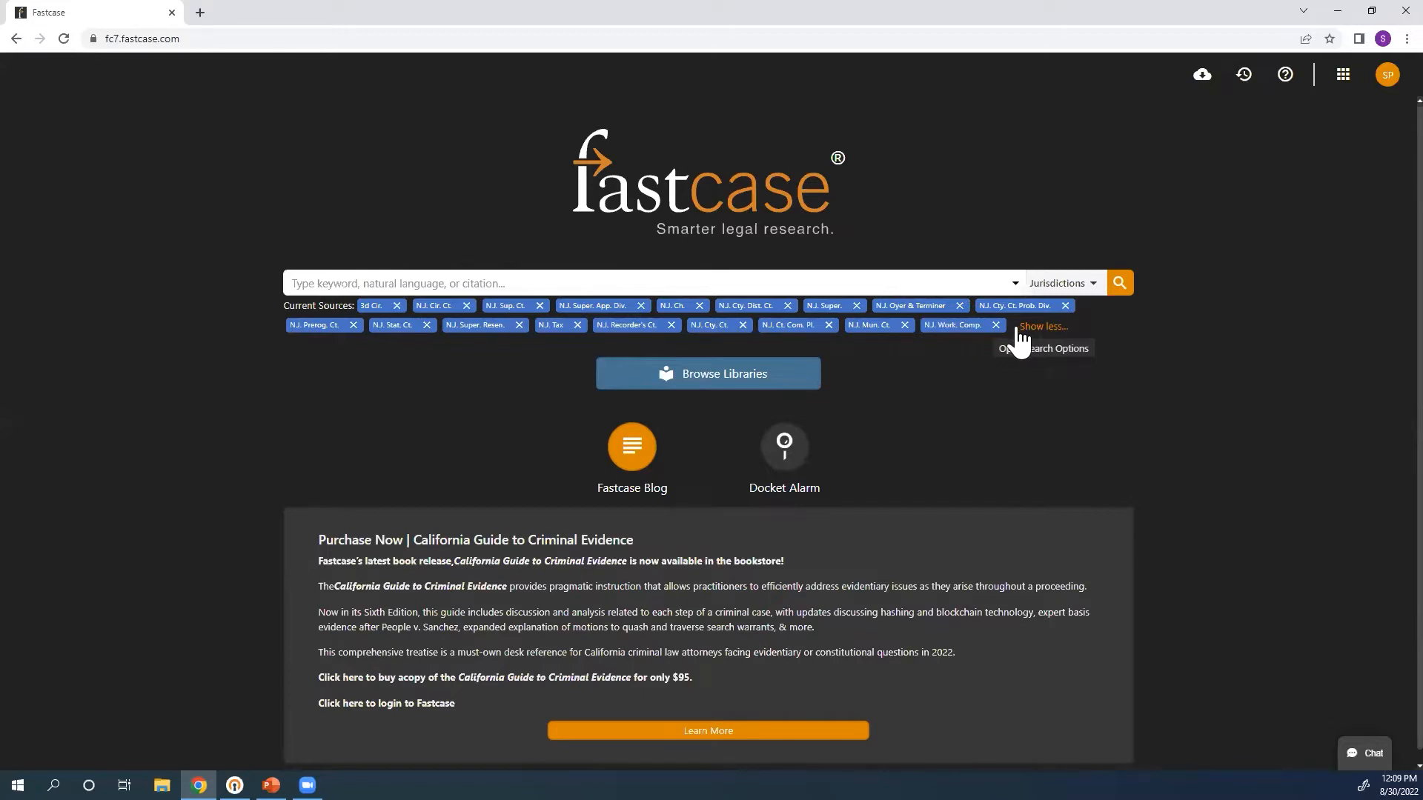
# Reset the jurisdiction selection and save all New Jersey cases as the current search source
pyautogui.click(1055, 286)
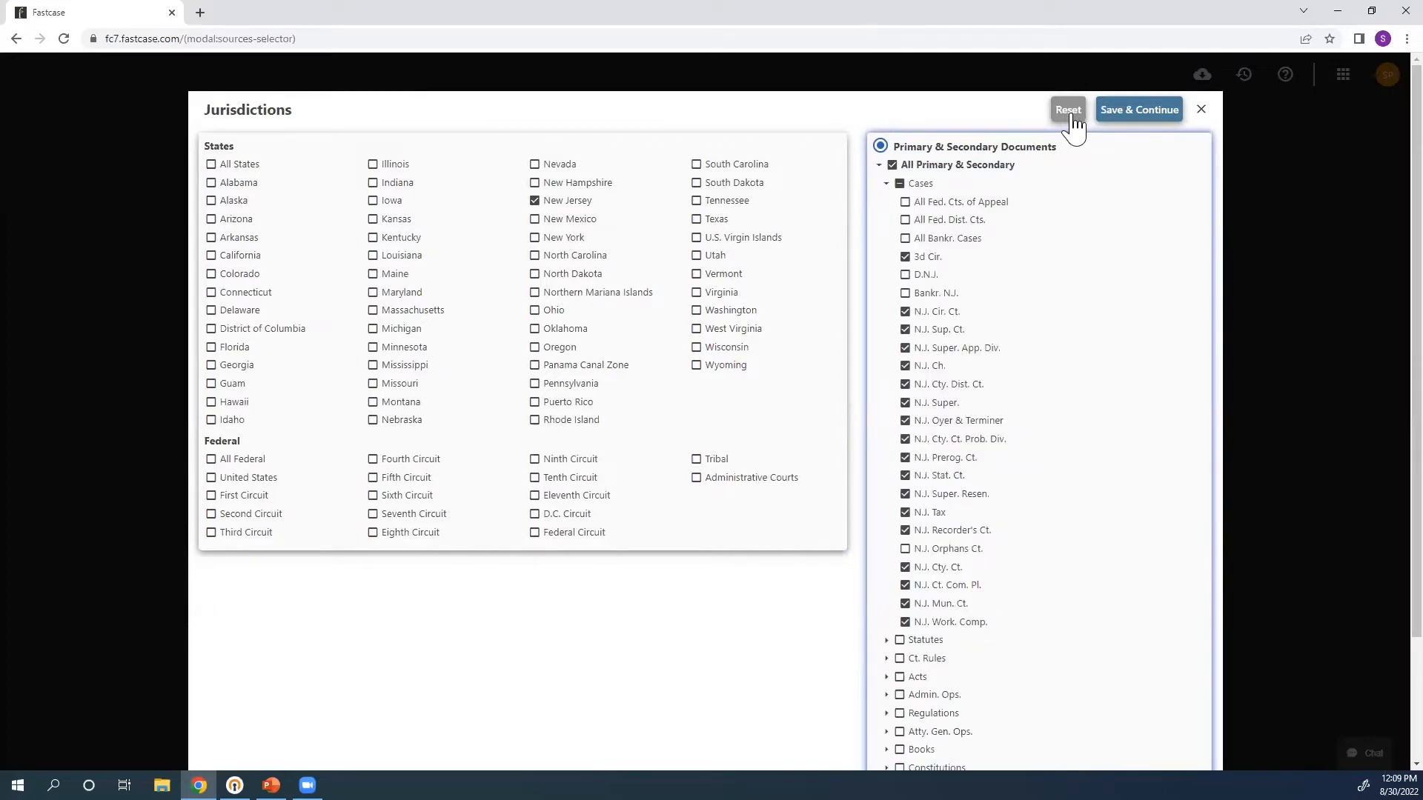
pyautogui.click(1071, 113)
pyautogui.click(1135, 111)
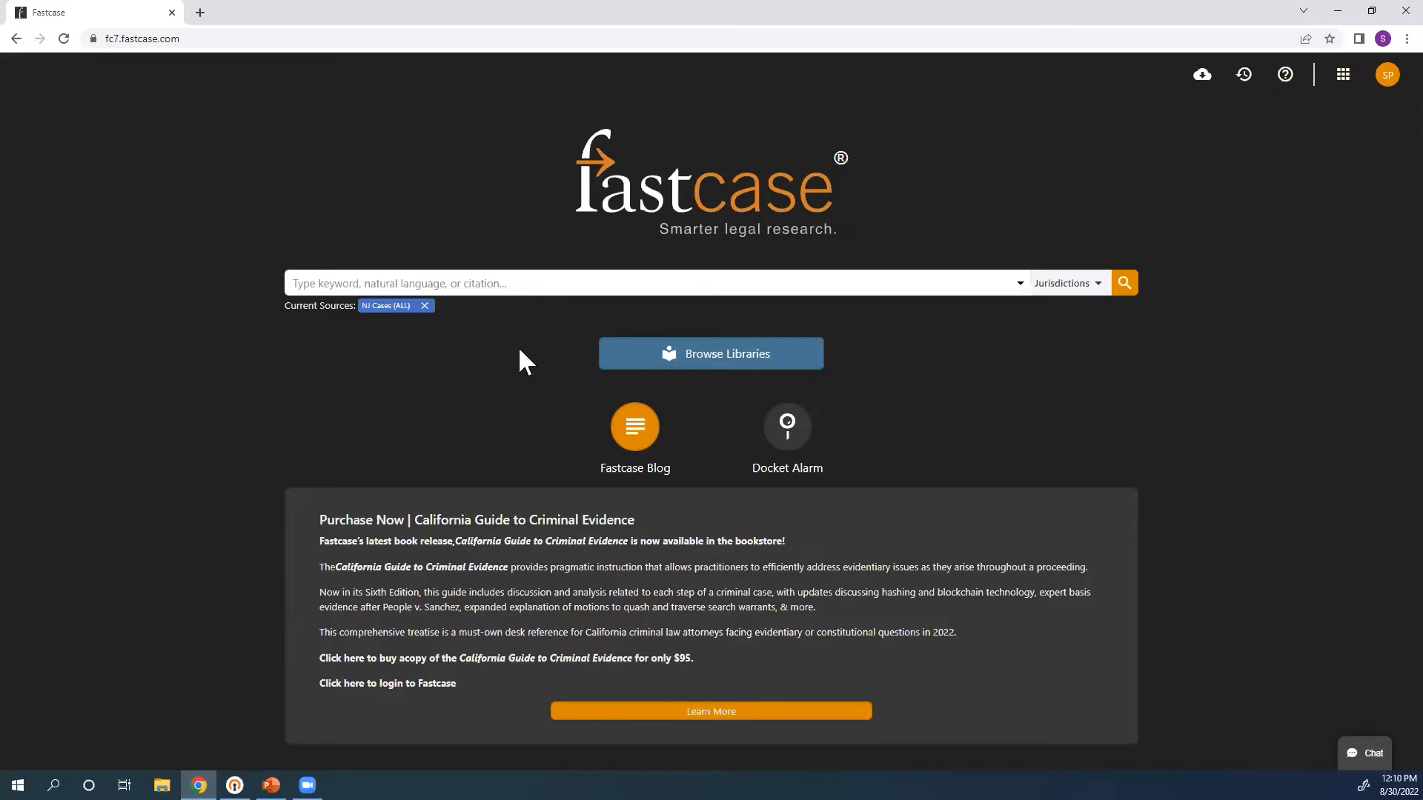
# Browse the libraries and change the outline's jurisdiction to New Jersey
pyautogui.click(730, 366)
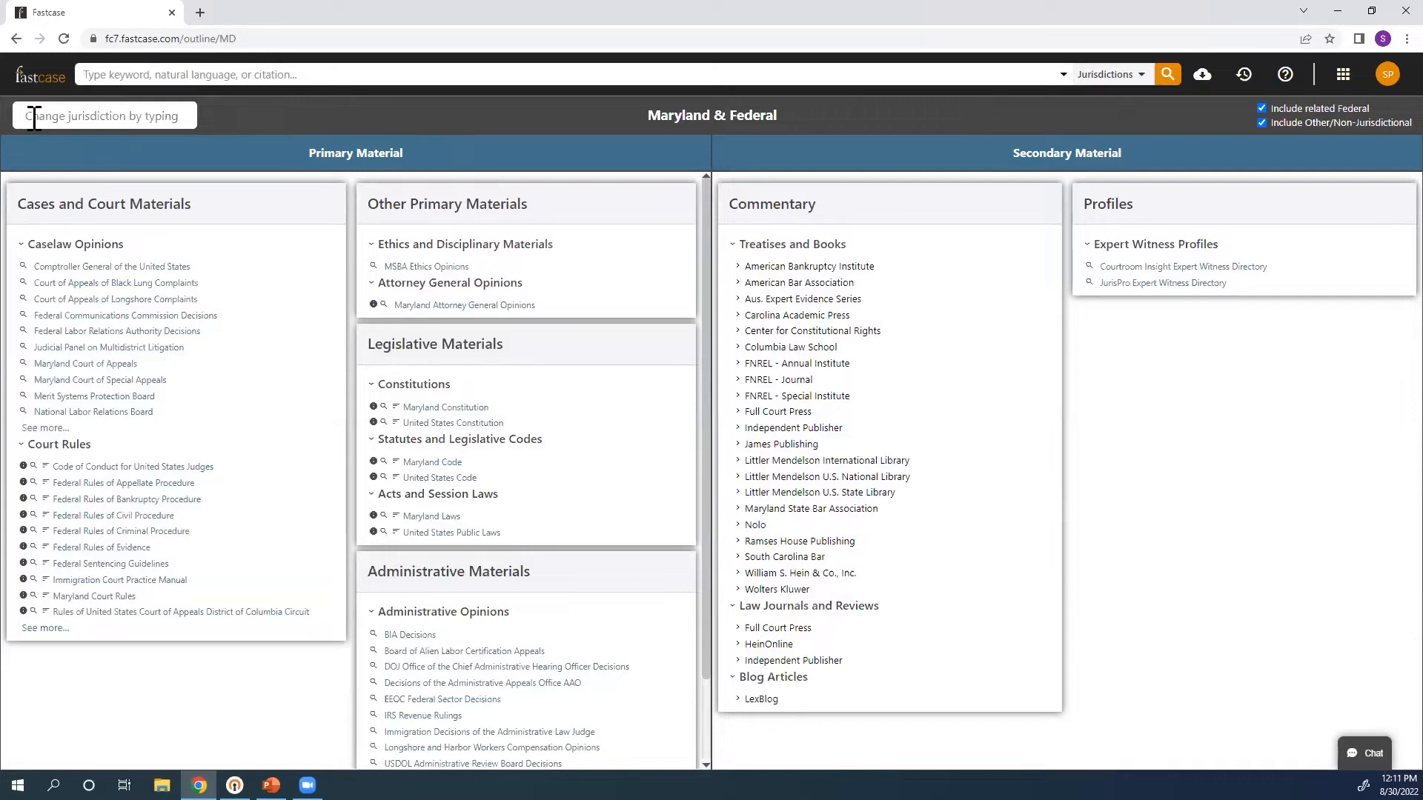
pyautogui.click(104, 115)
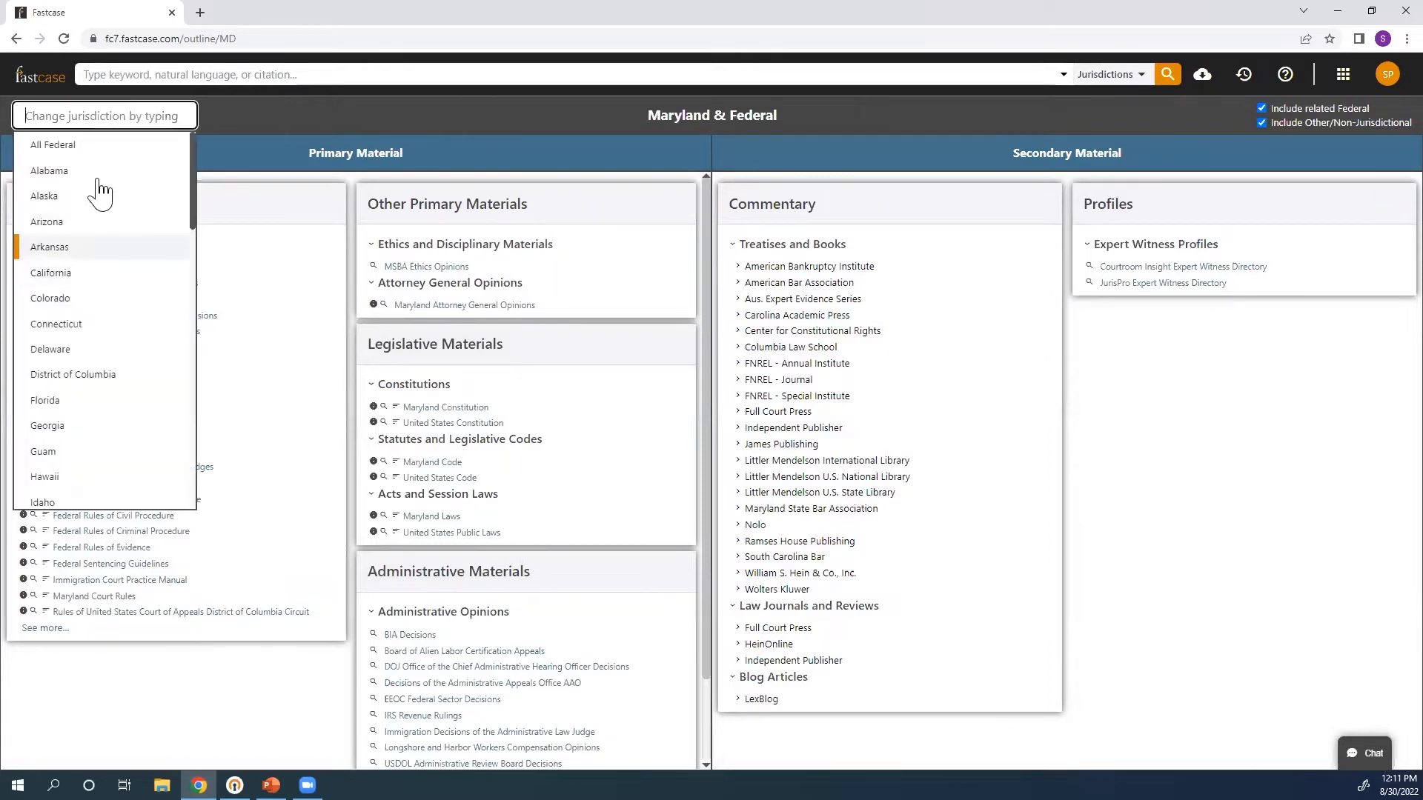
pyautogui.write('new')
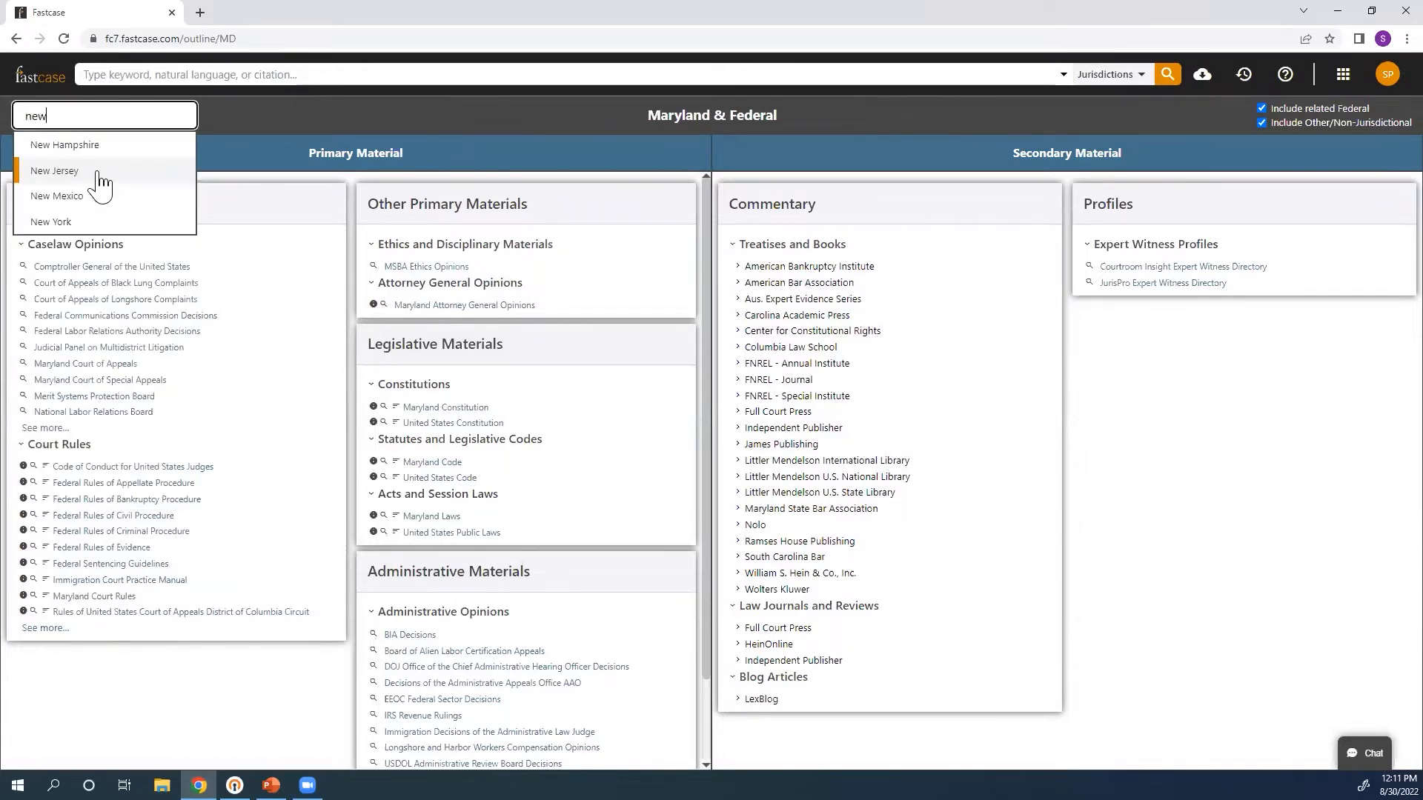
pyautogui.click(79, 183)
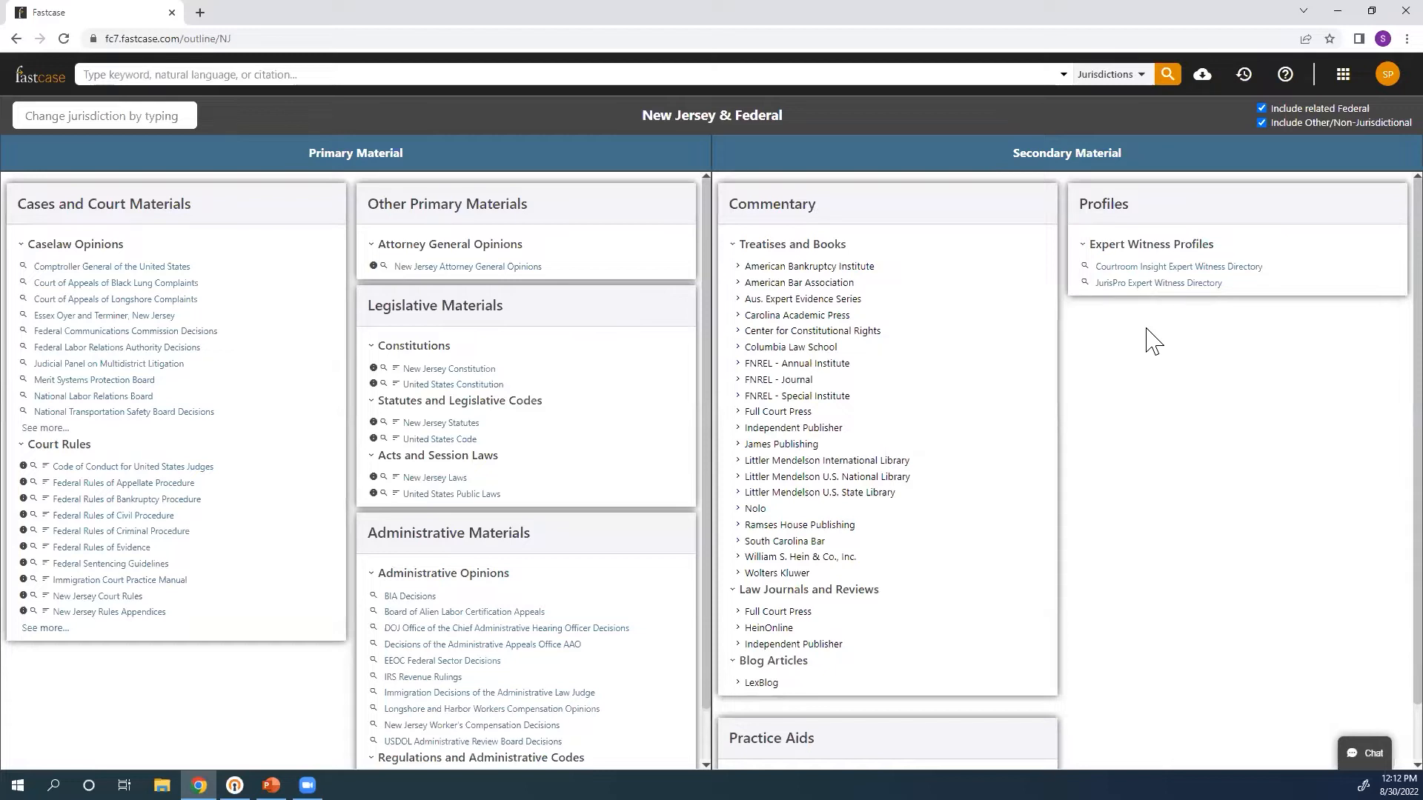
# Expand the Full Court Press titles under Treatises and Books, look over the search and outline options, and collapse them
pyautogui.click(744, 414)
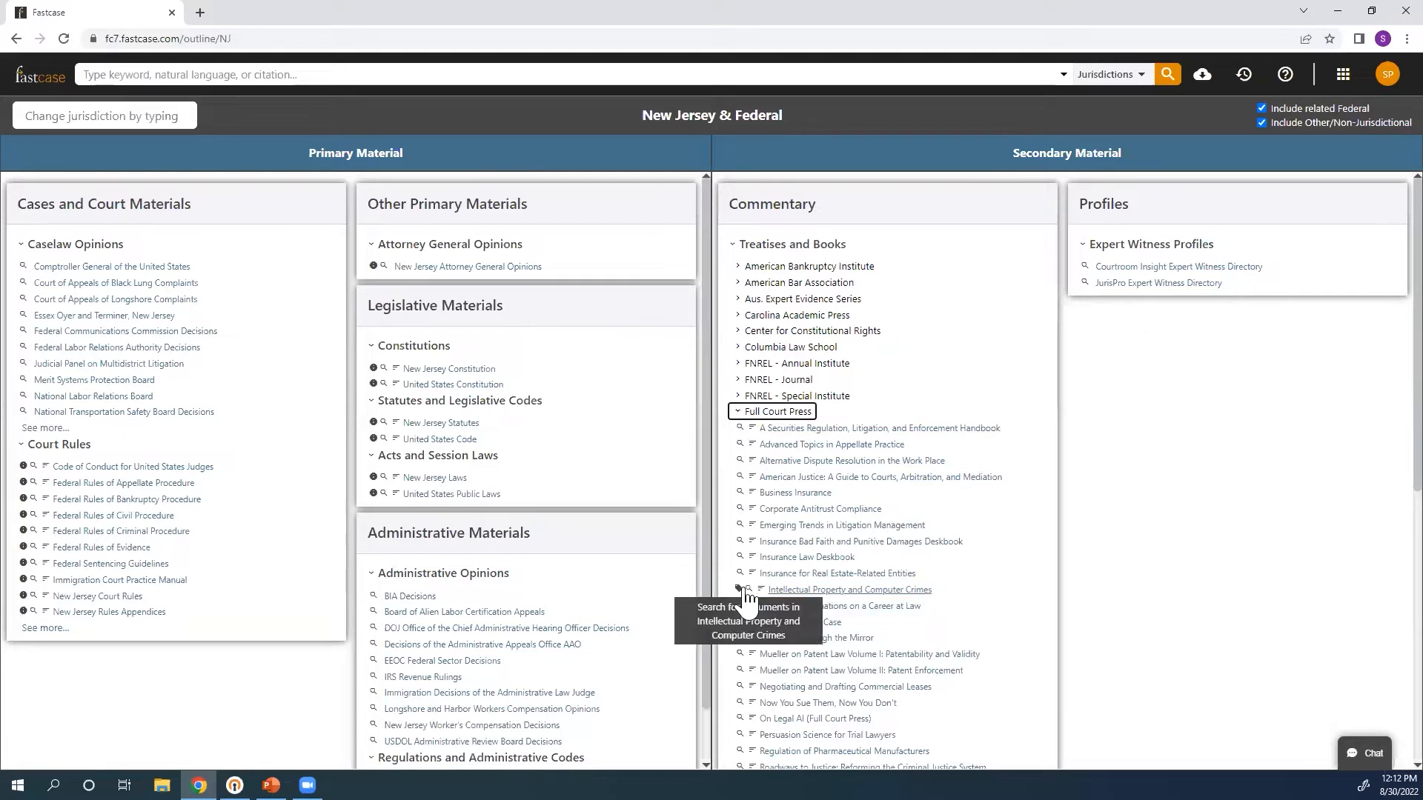
pyautogui.moveTo(739, 593)
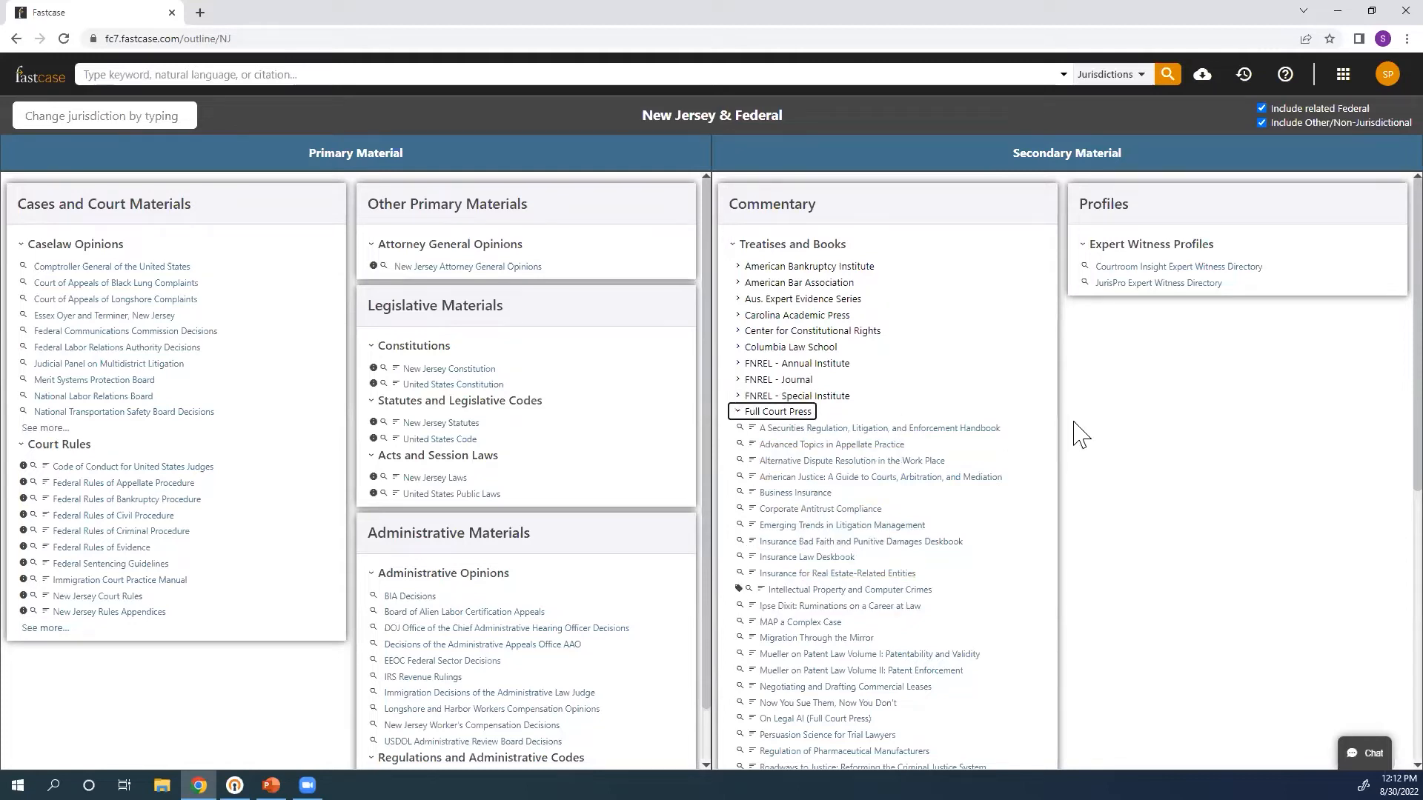
pyautogui.press('Return')
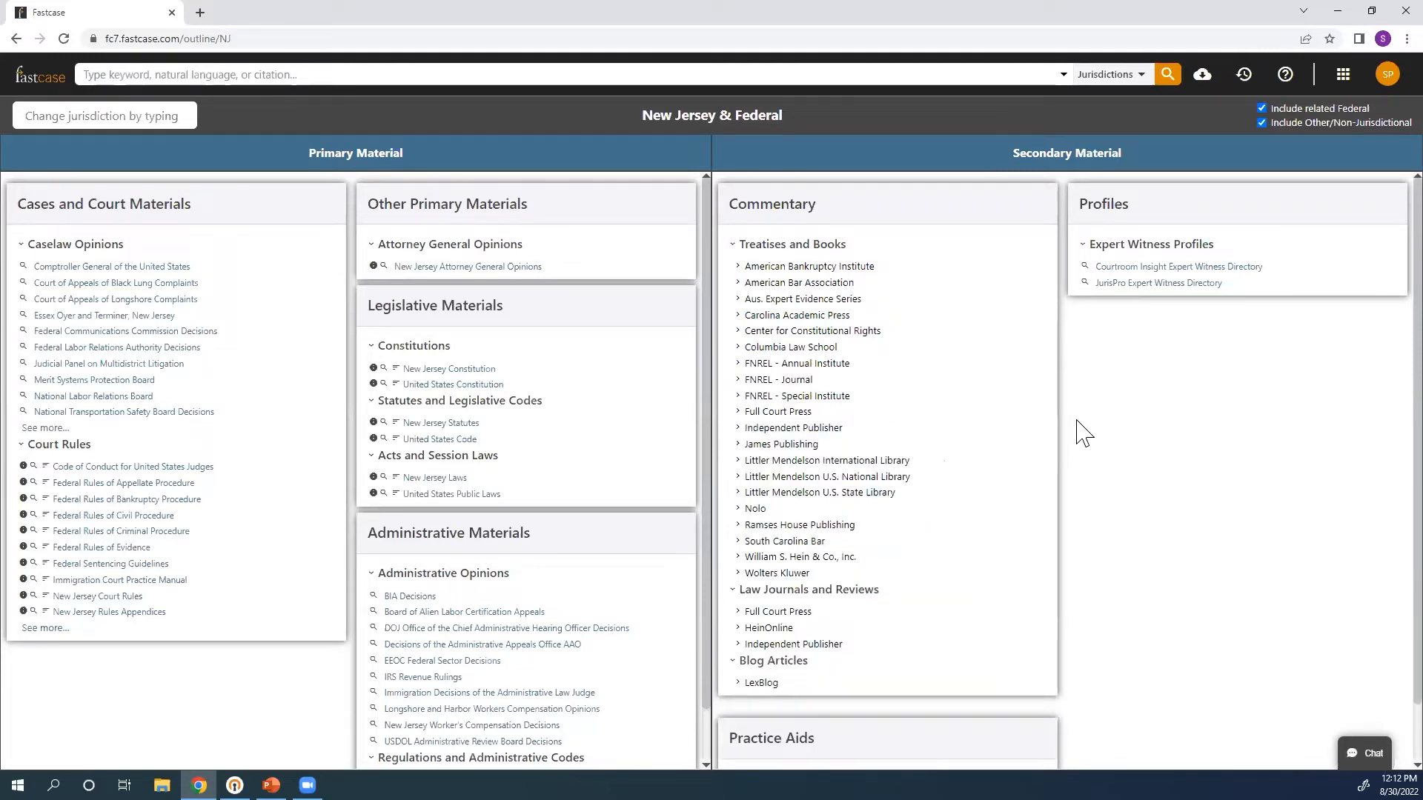
# Look through New Jersey's secondary and primary materials and check the information on New Jersey Statutes and New Jersey Court Rules
pyautogui.scroll(-1, 1083, 433)
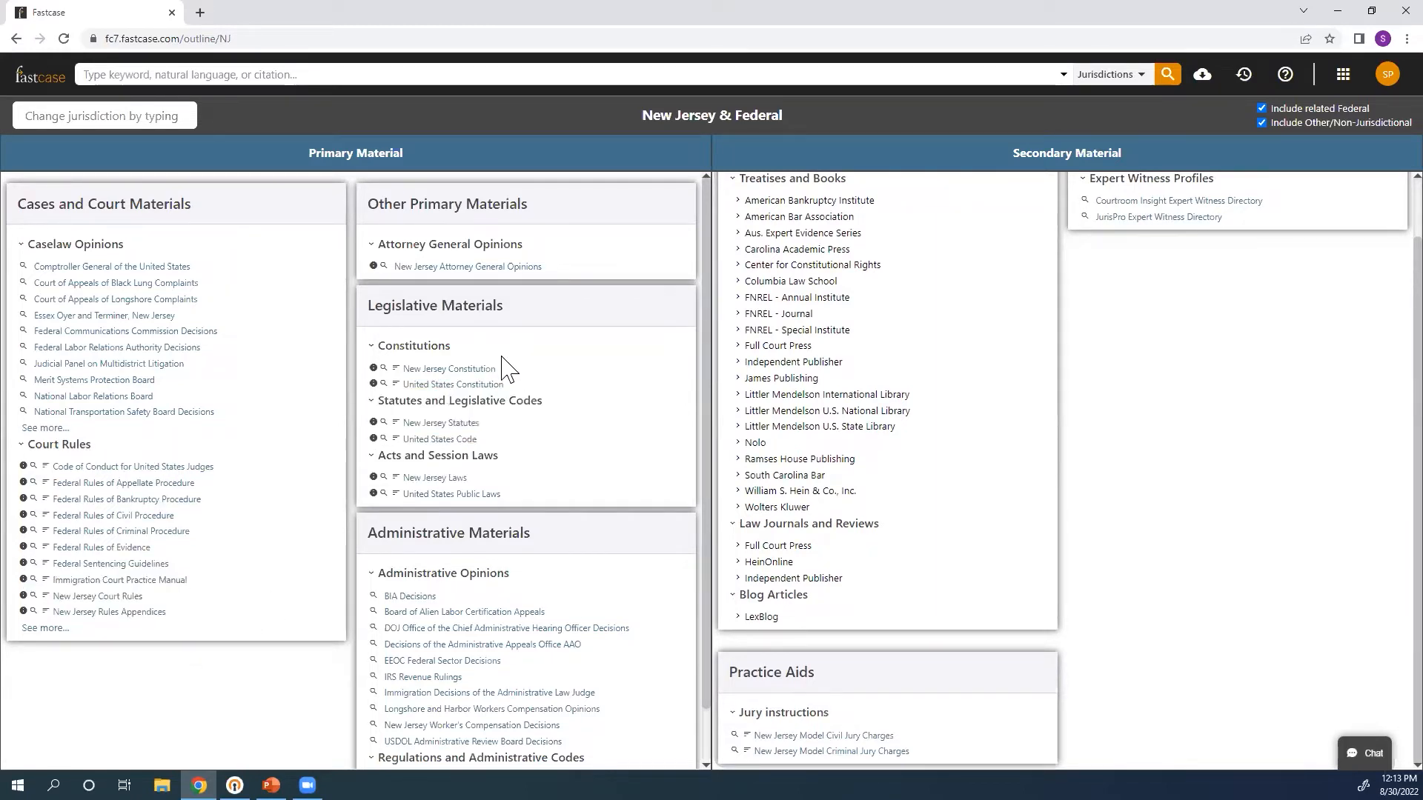
pyautogui.scroll(-1, 422, 627)
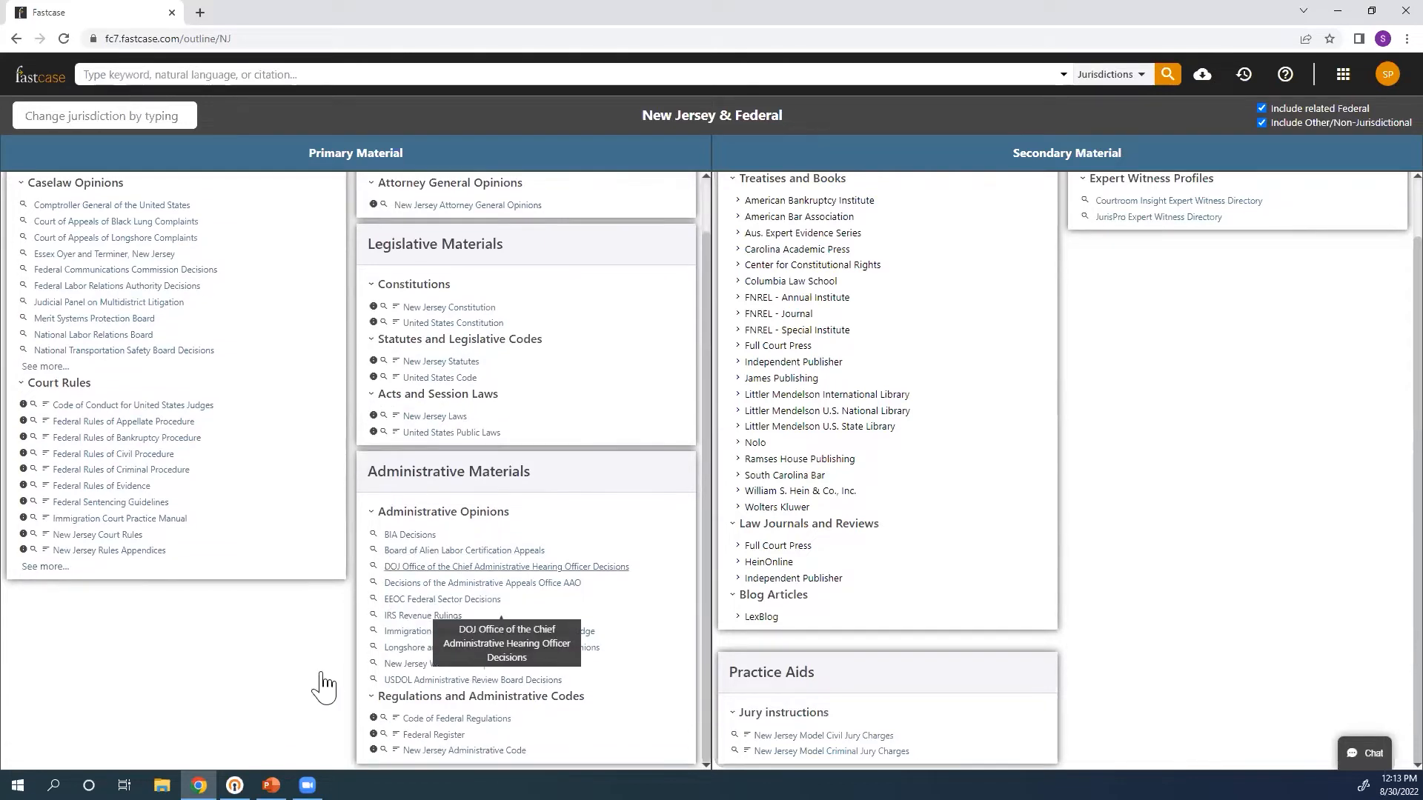
pyautogui.scroll(1, 329, 700)
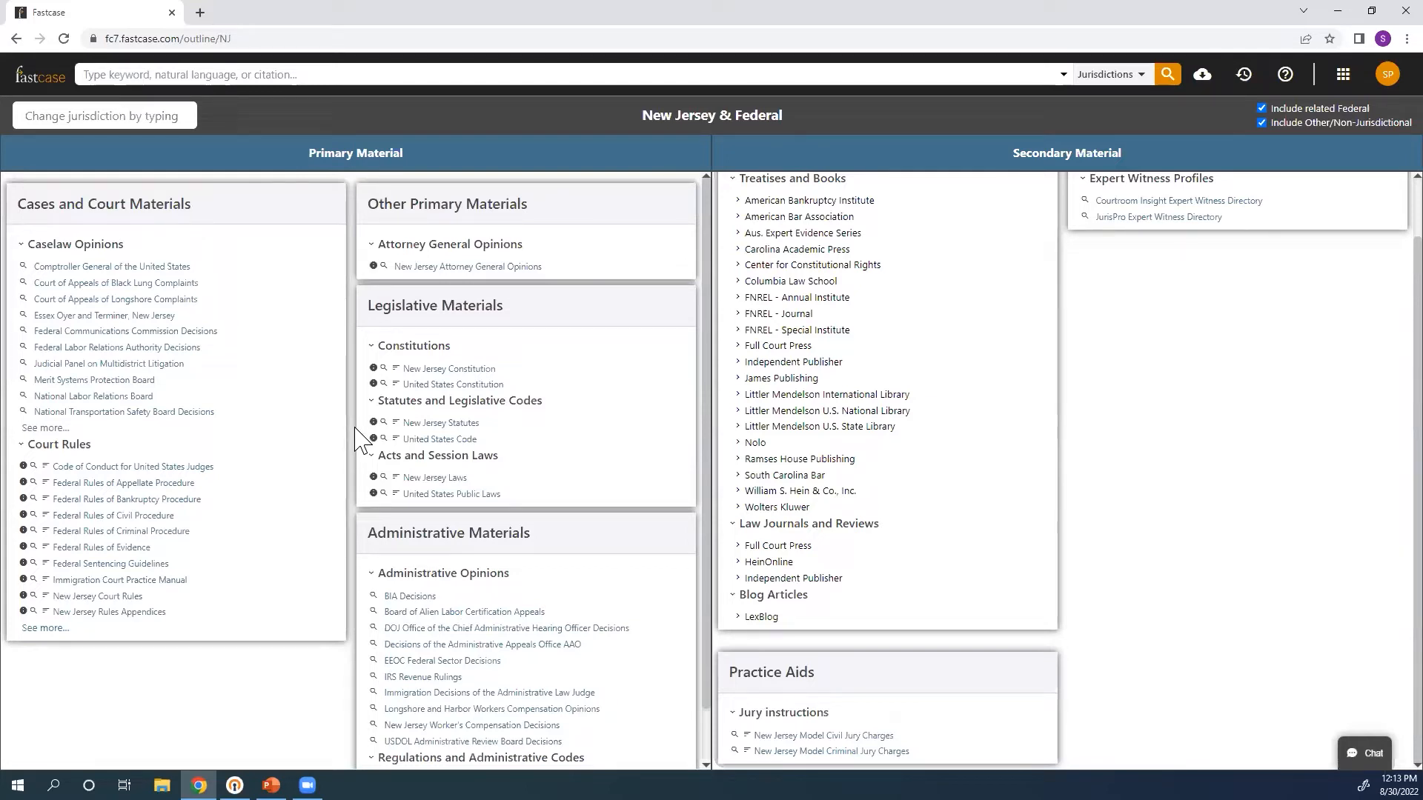
pyautogui.moveTo(374, 424)
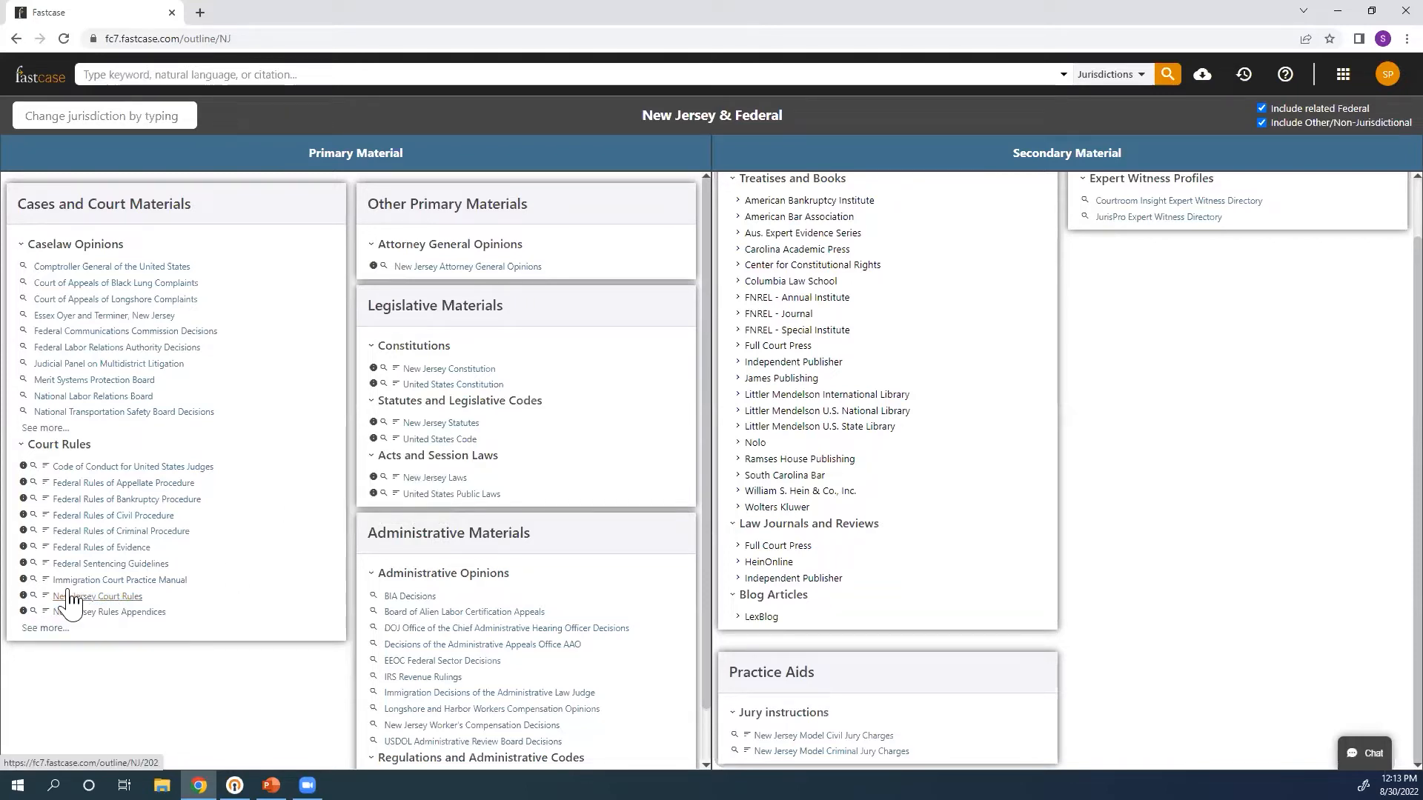
pyautogui.moveTo(23, 597)
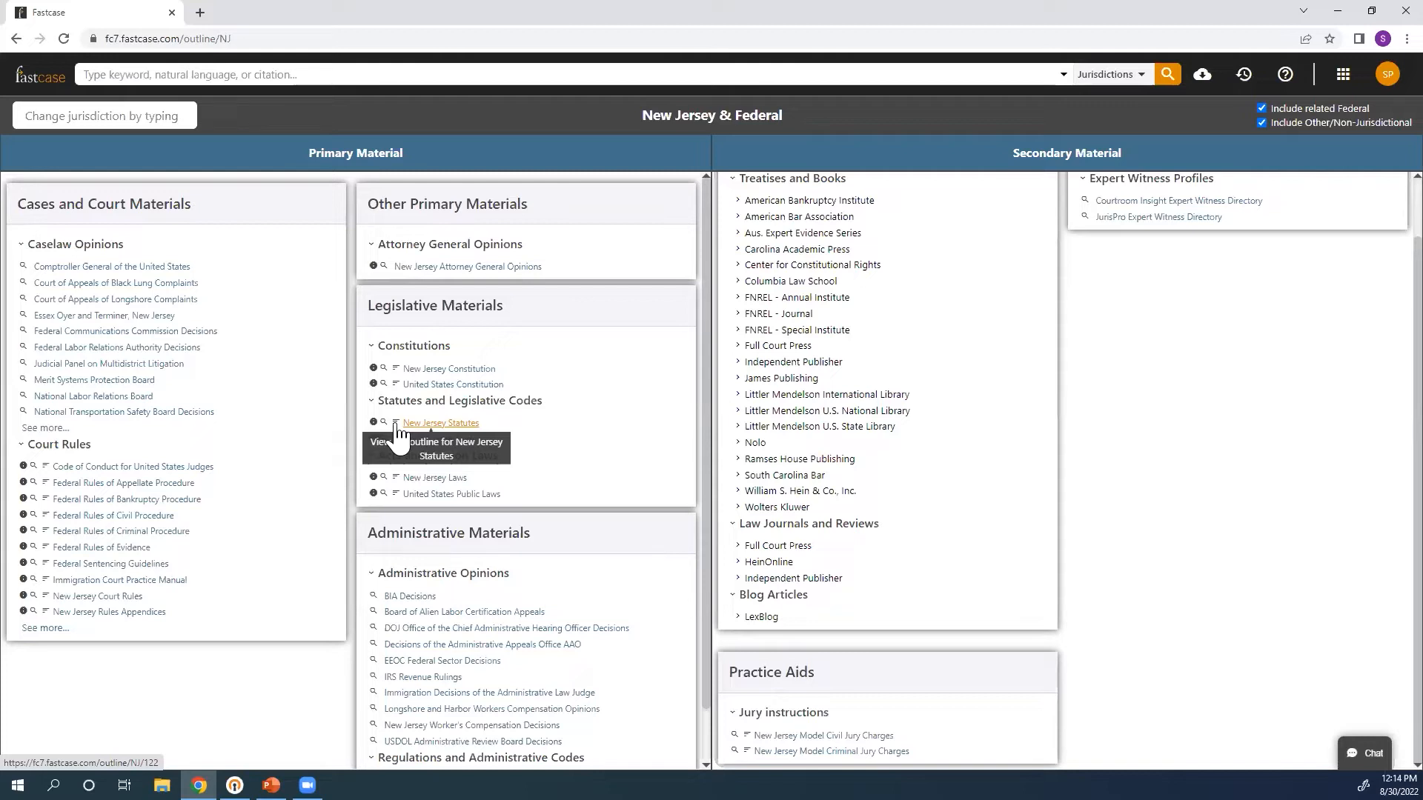
# Open the outline of New Jersey Statutes, expand the 2022 Edition and look through its list of titles
pyautogui.click(451, 429)
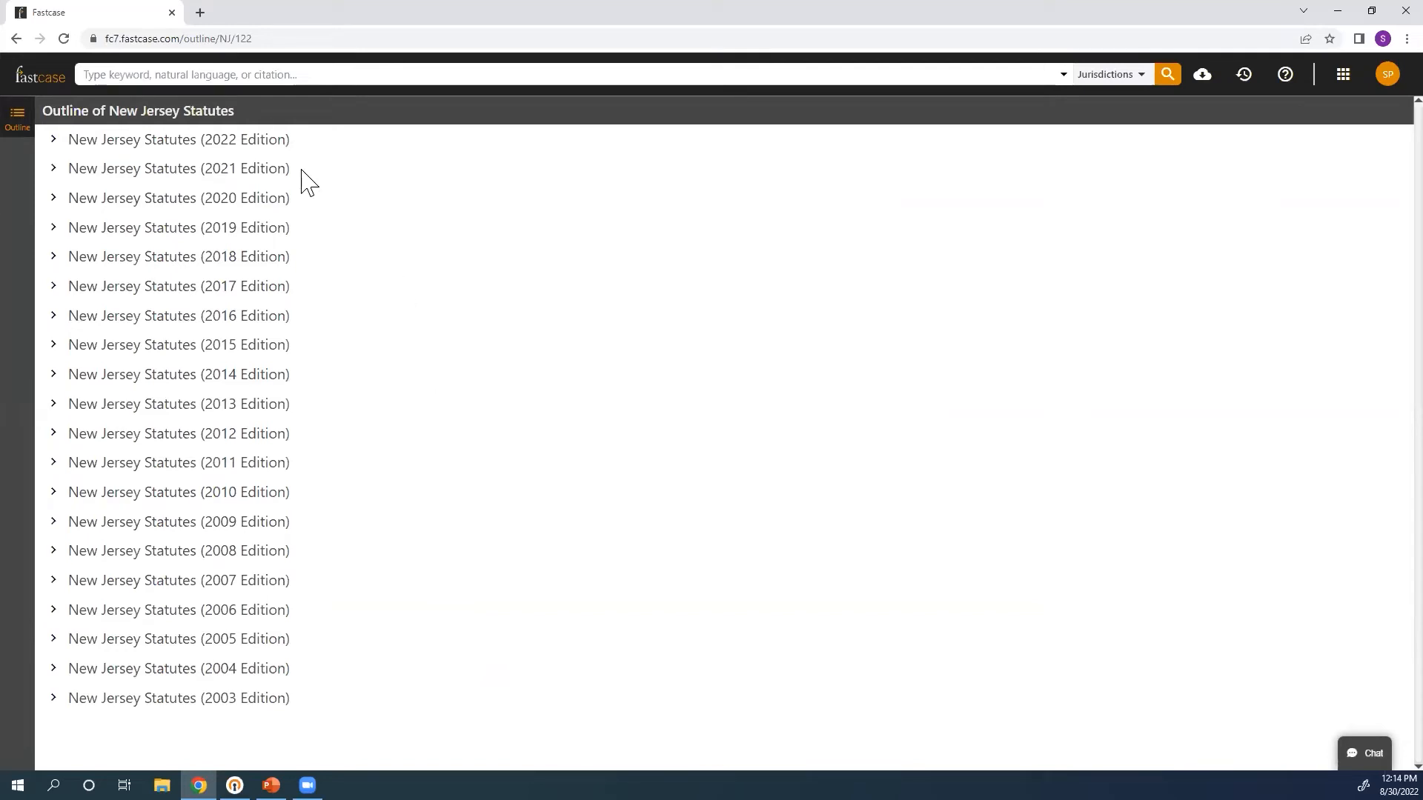
pyautogui.click(191, 145)
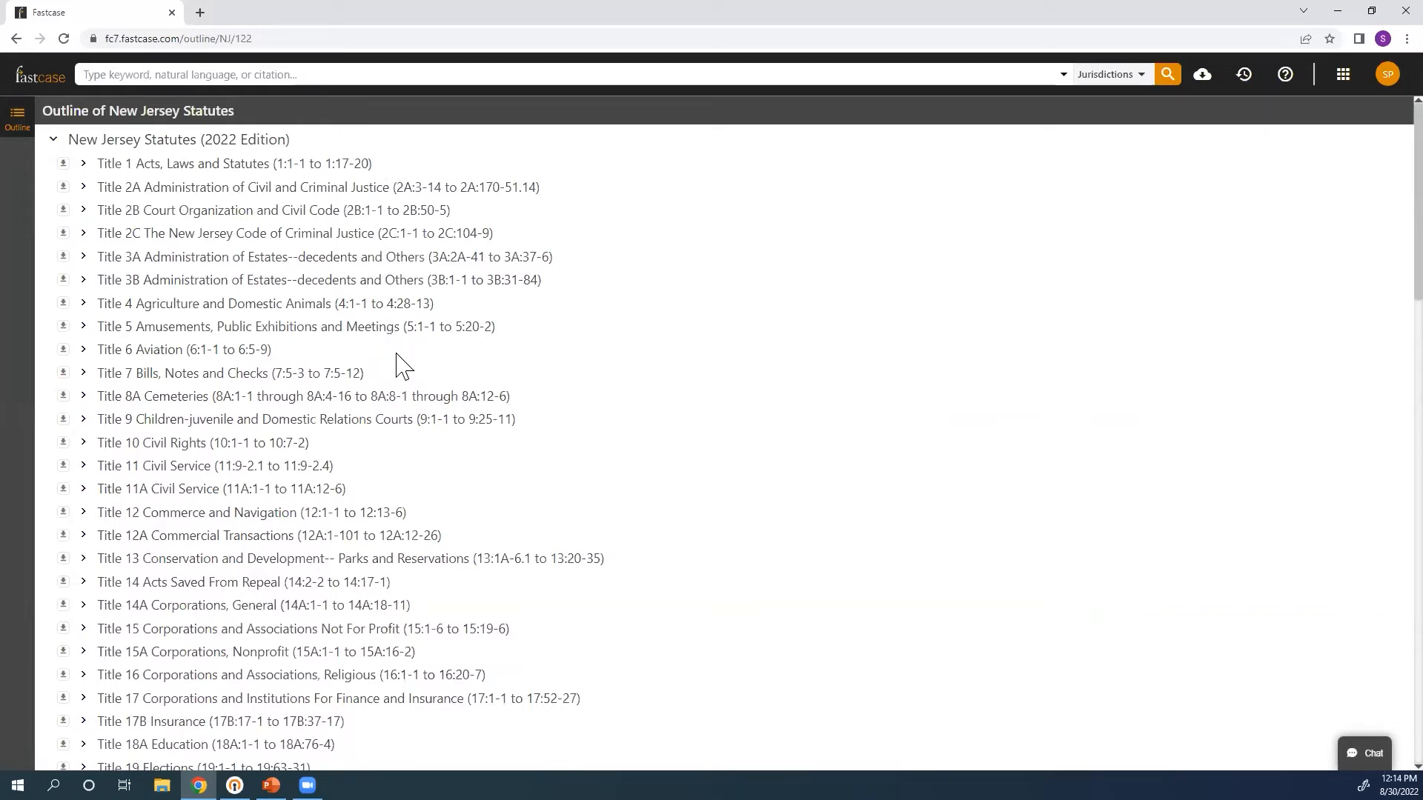
pyautogui.scroll(-3, 396, 367)
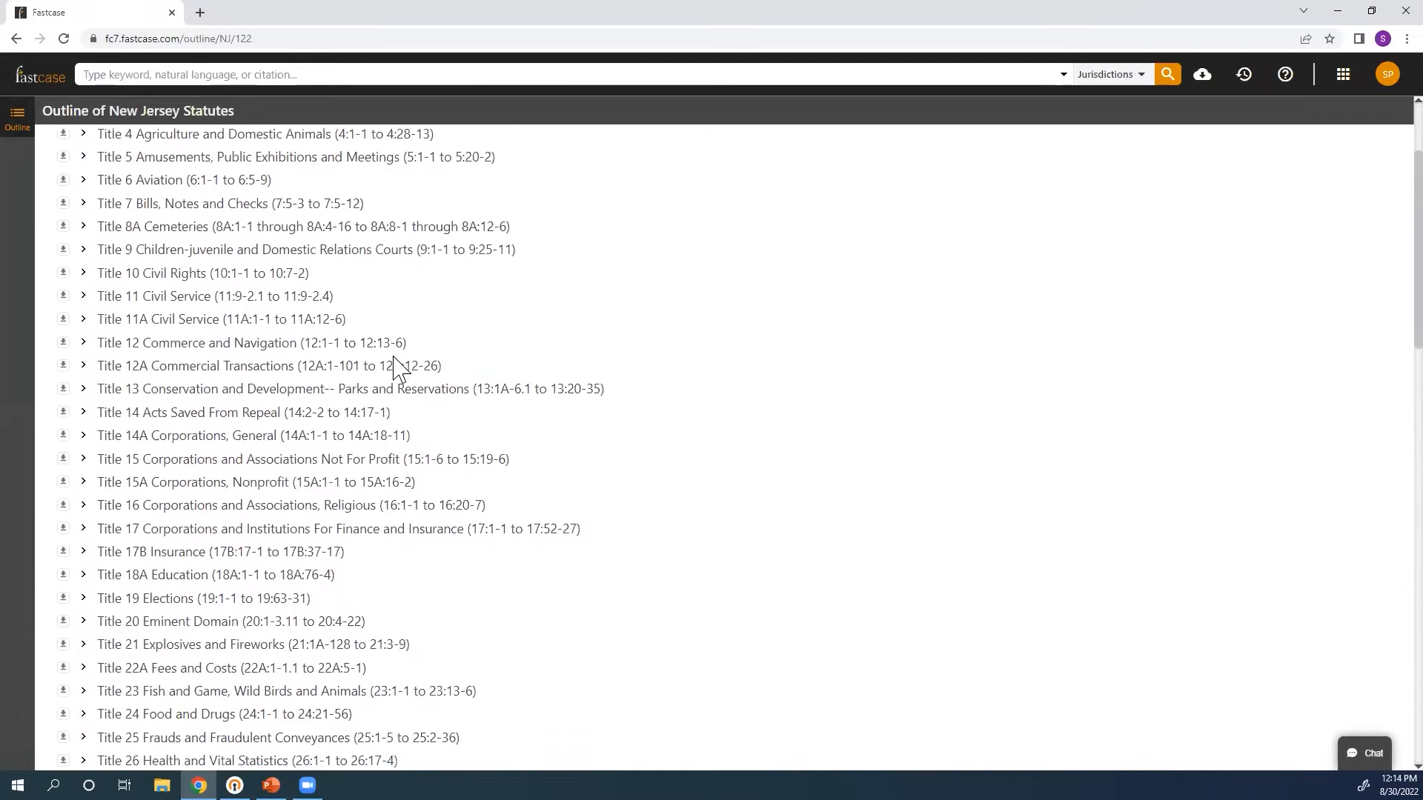
pyautogui.scroll(-4, 396, 367)
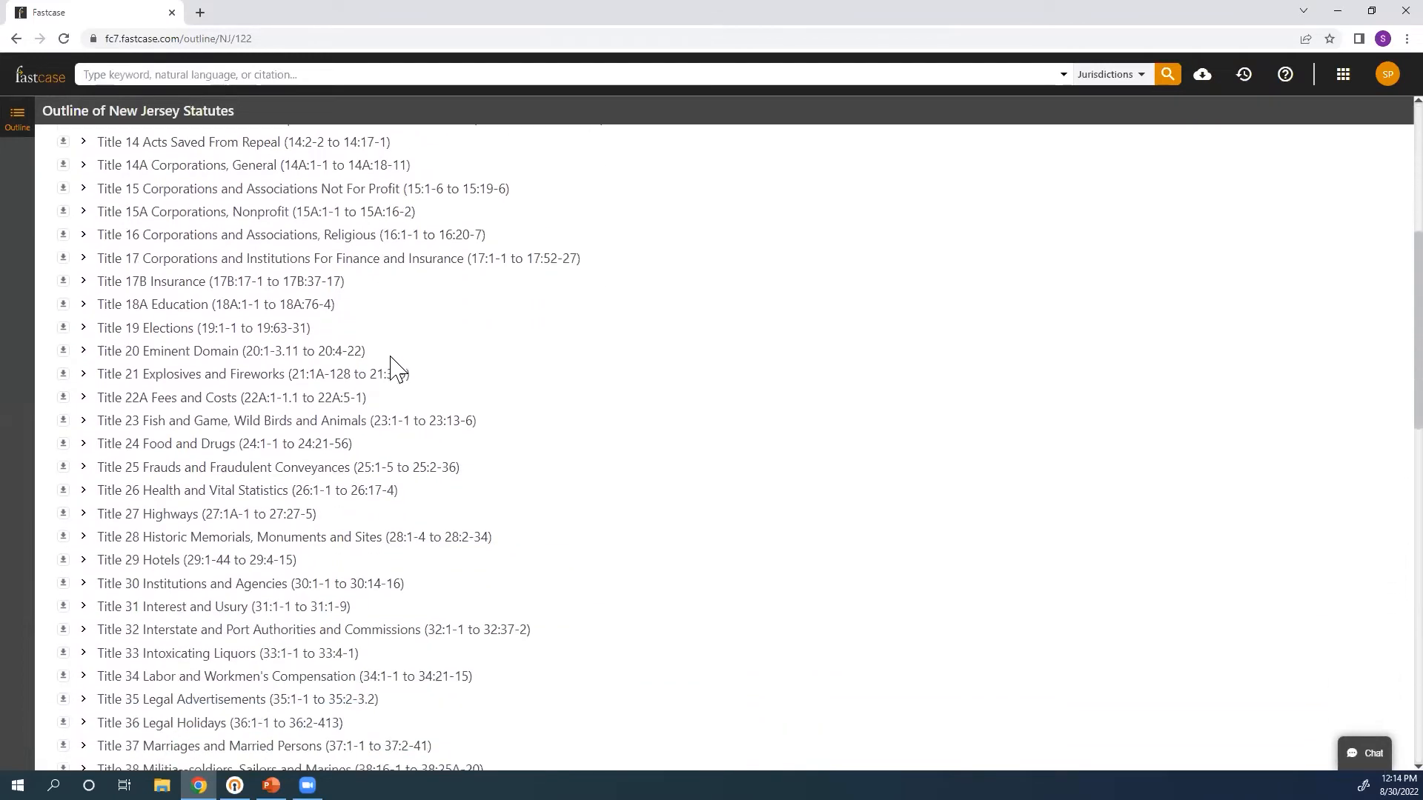
pyautogui.scroll(-4, 388, 368)
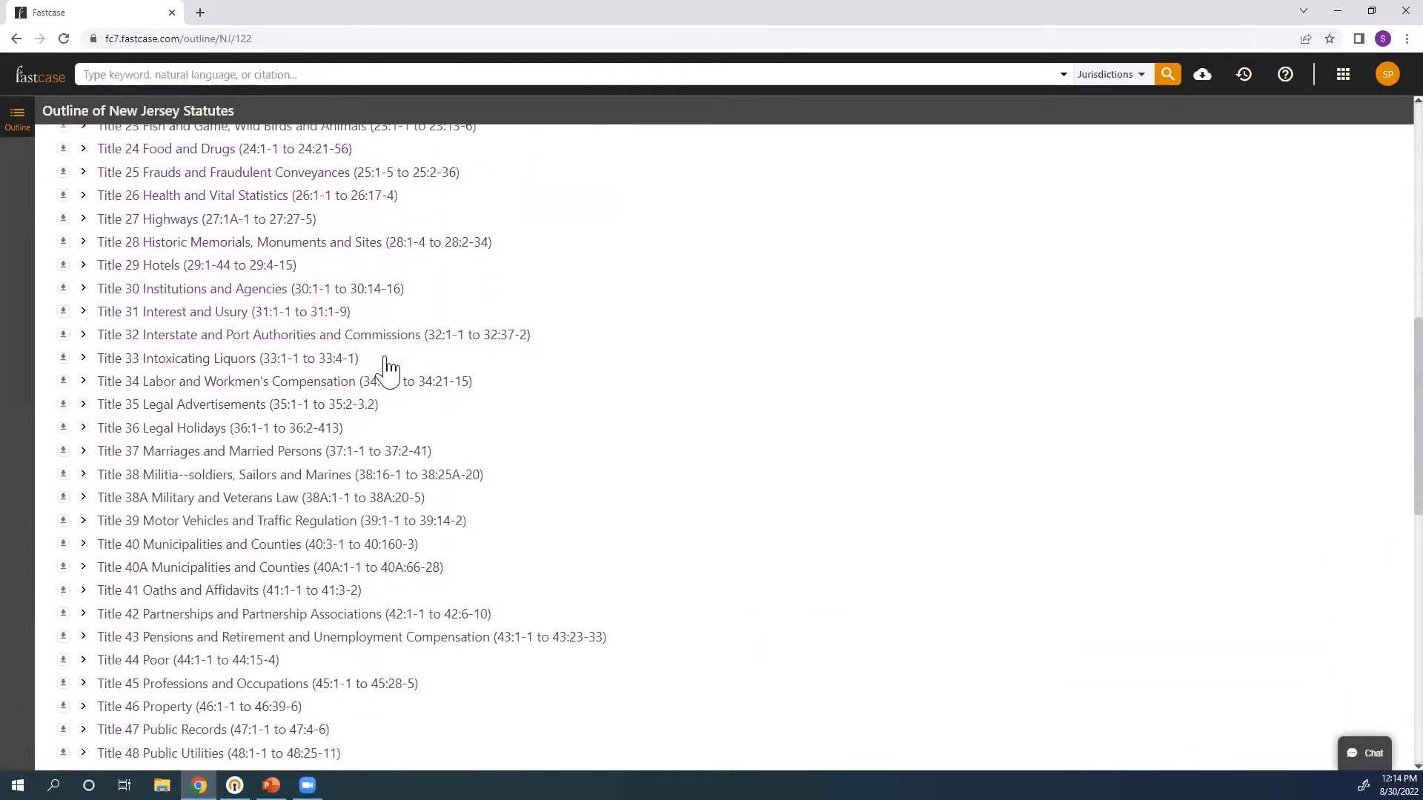
pyautogui.scroll(-4, 388, 368)
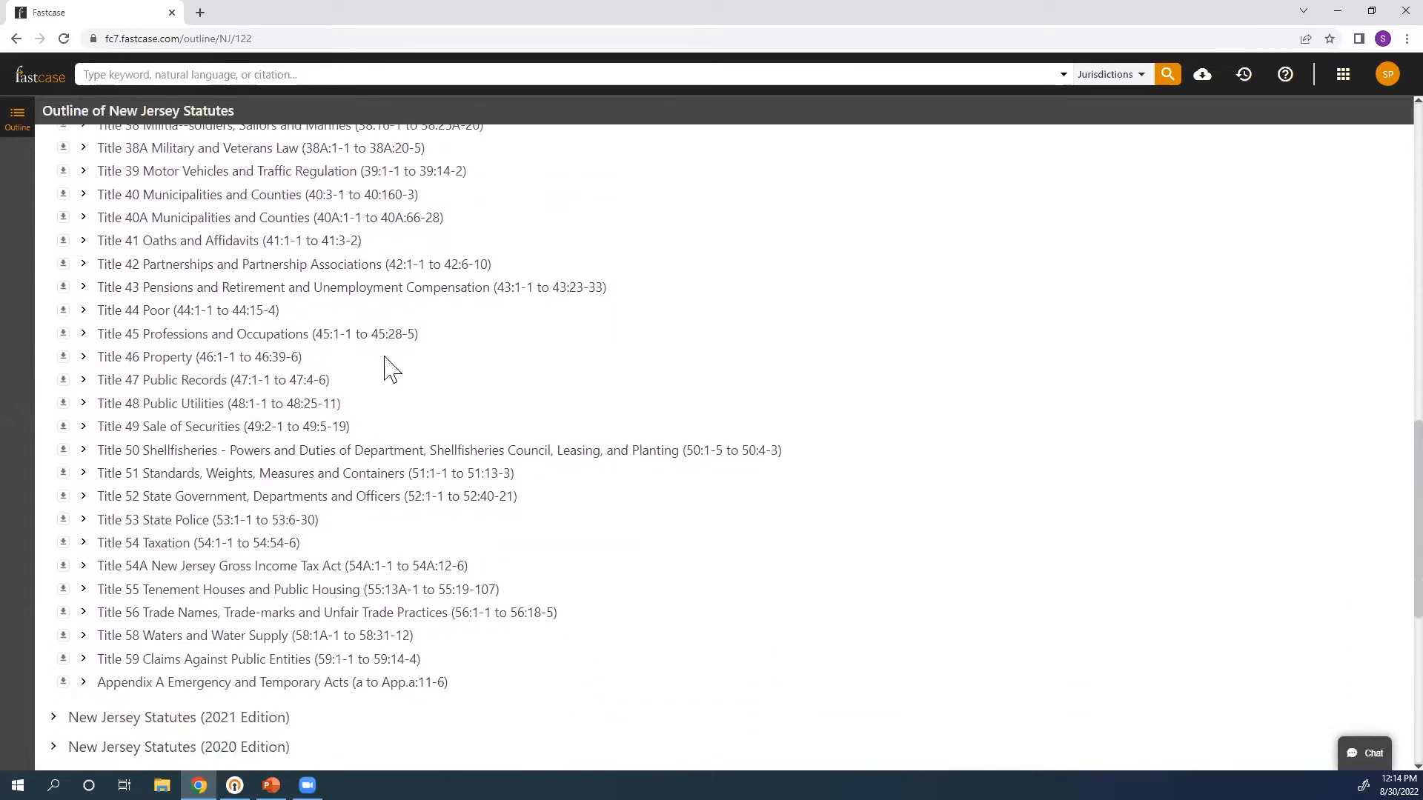
pyautogui.scroll(8, 388, 368)
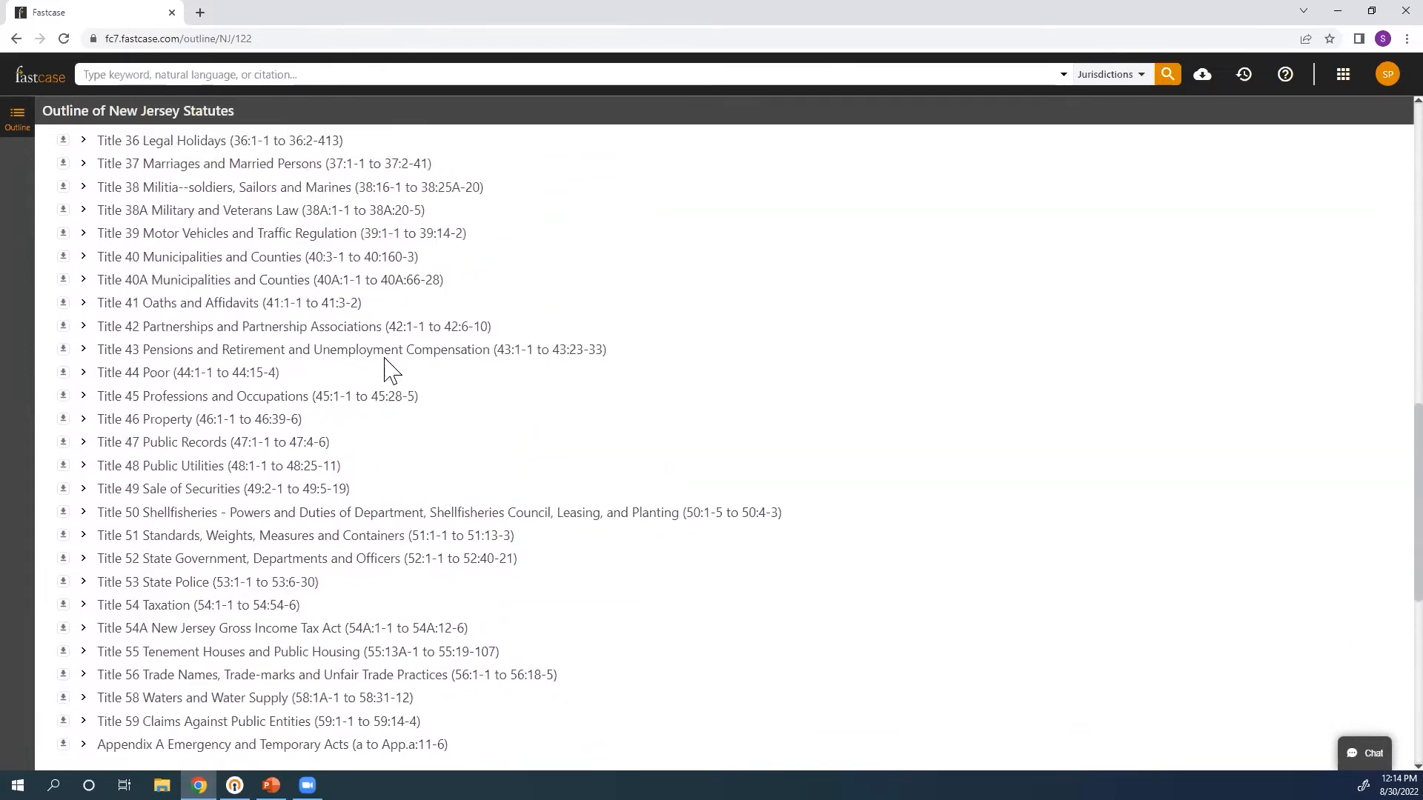
pyautogui.scroll(6, 388, 368)
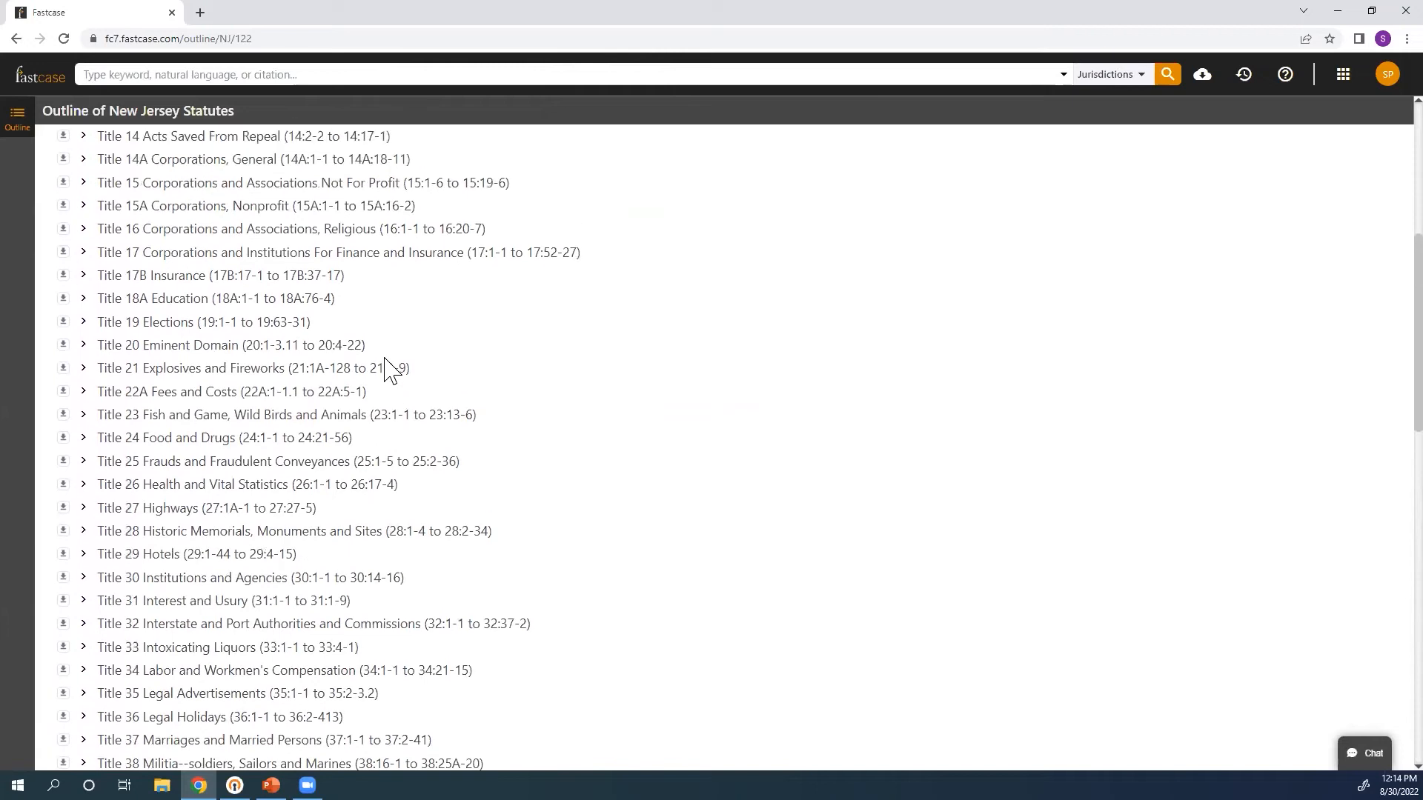
pyautogui.scroll(1, 389, 368)
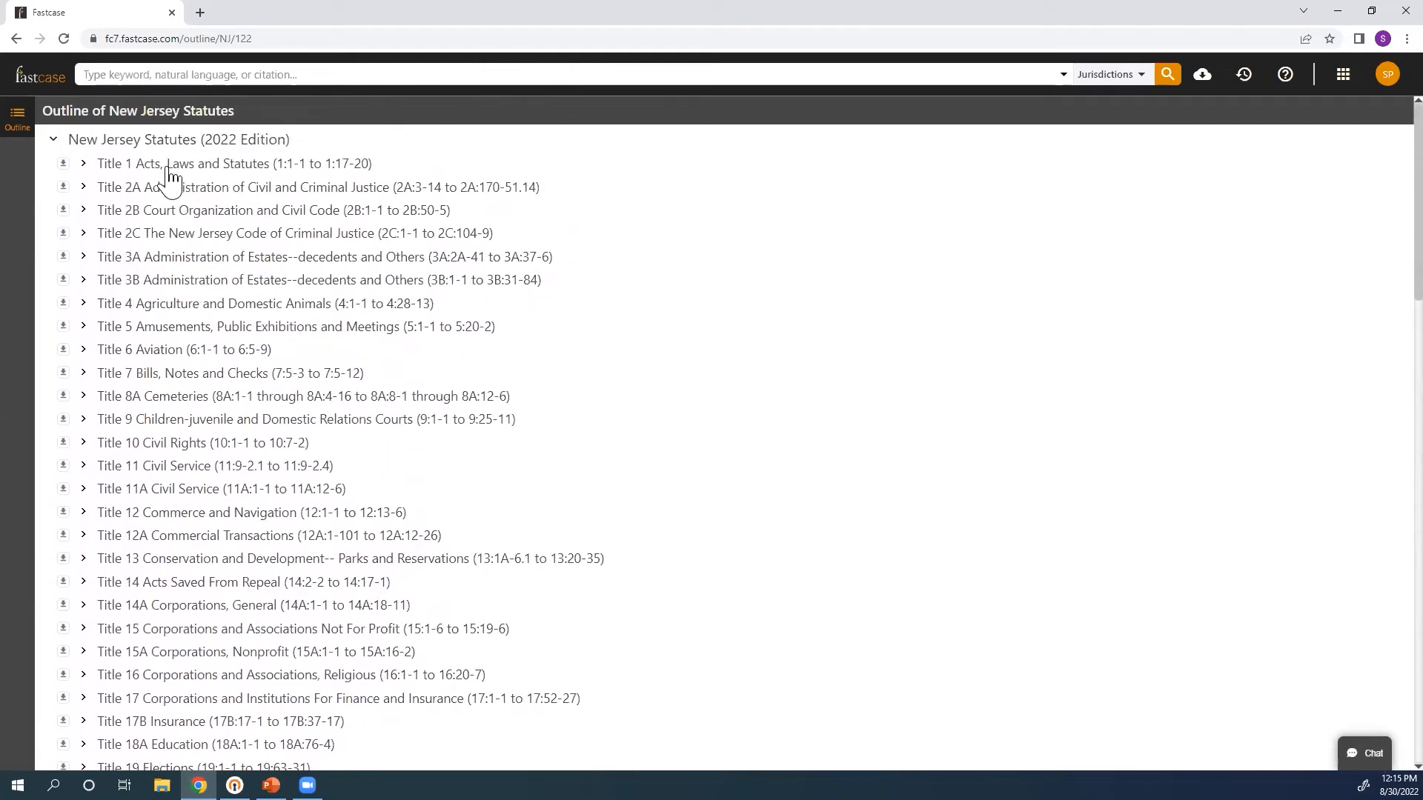
# Expand Title 1 Acts, Laws and Statutes and its Chapter 1:1 to view the sections, and collapse both
pyautogui.click(169, 166)
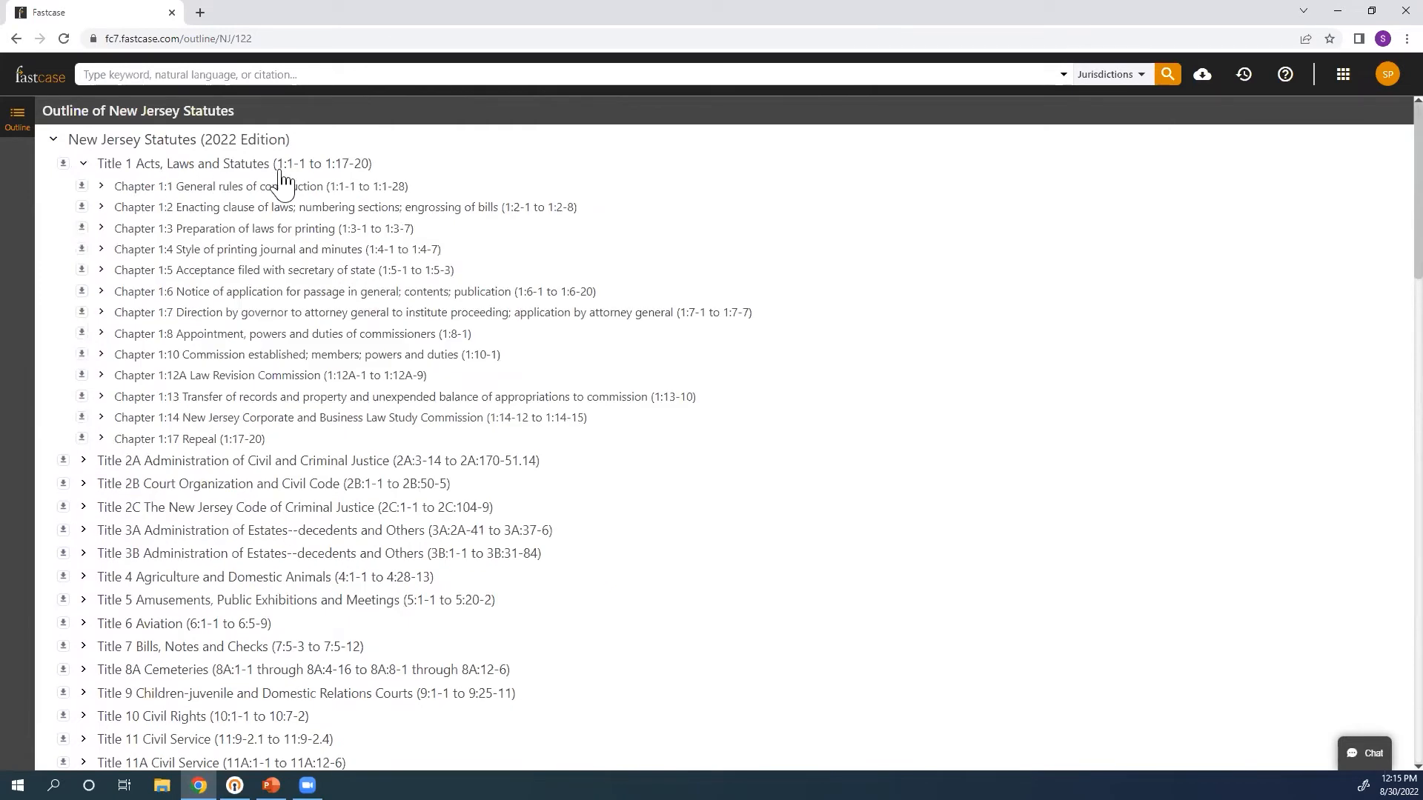
pyautogui.click(261, 189)
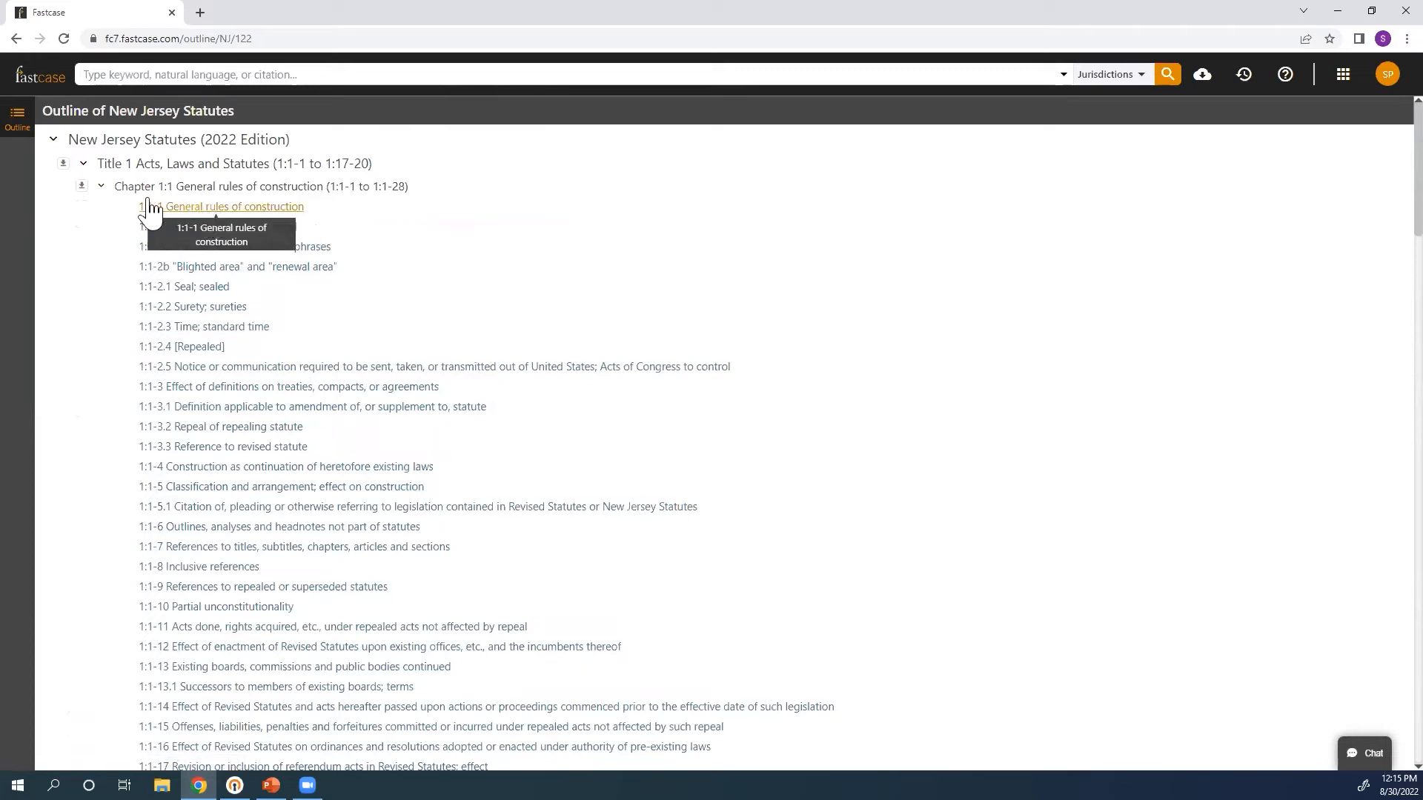
pyautogui.click(103, 187)
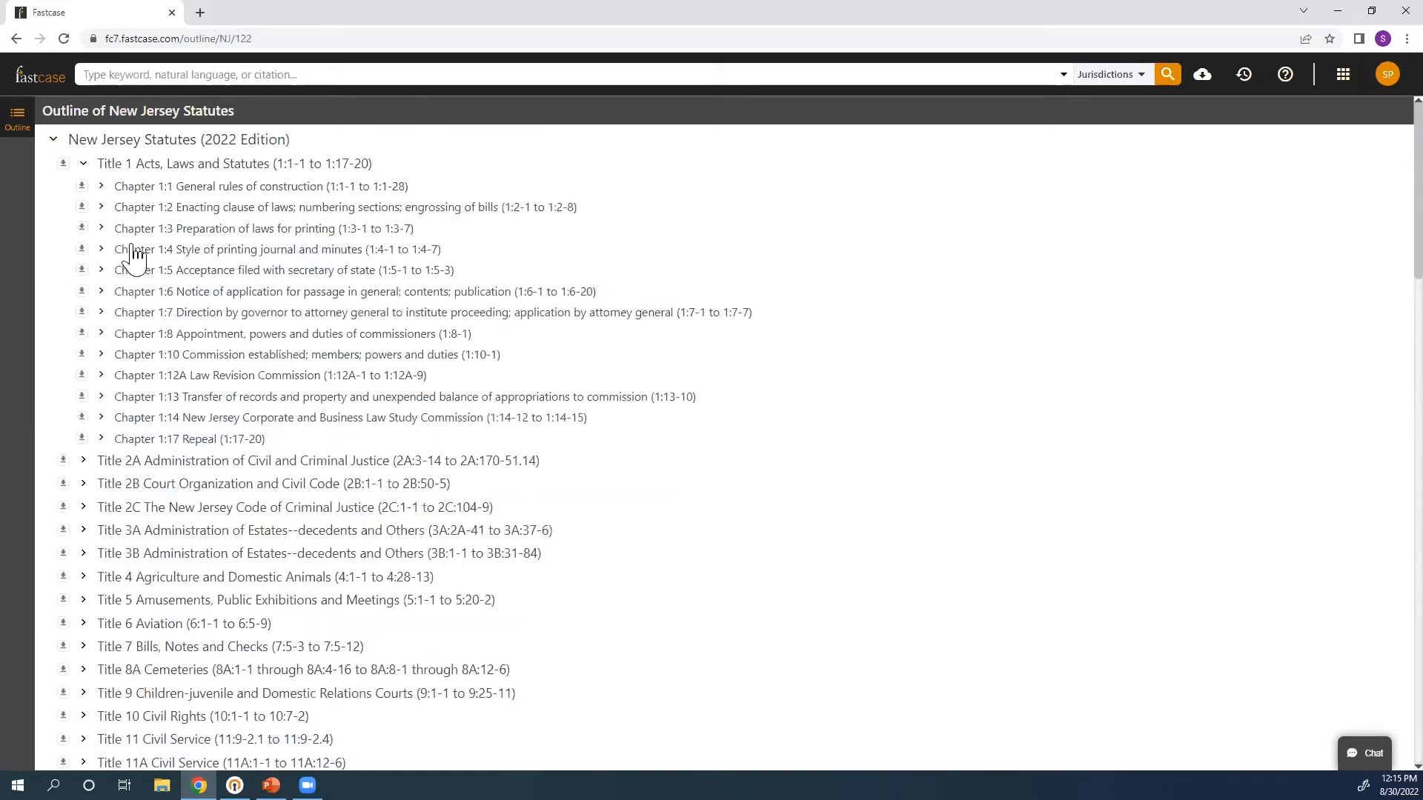
pyautogui.click(83, 163)
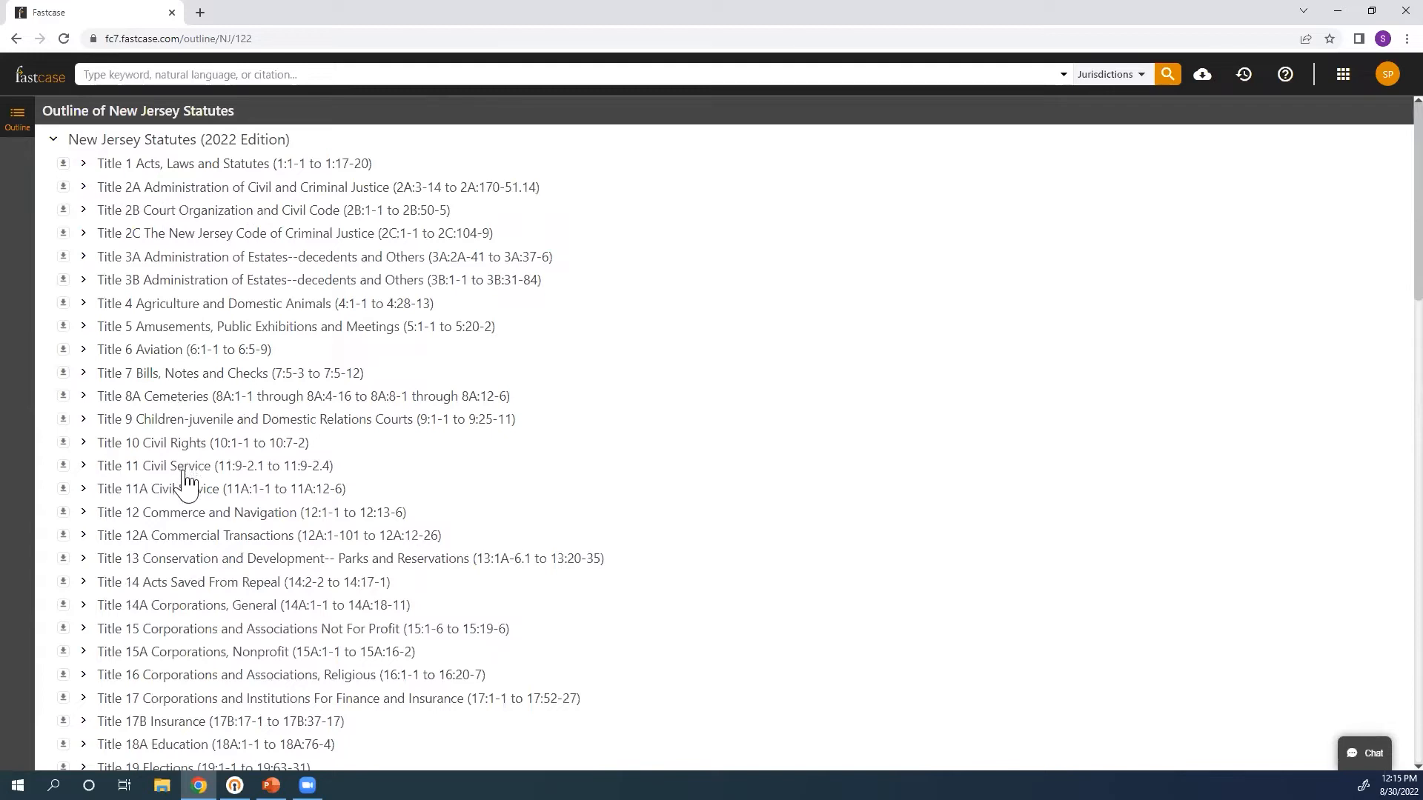
# Expand Title 10 Civil Rights and Chapter 10:1, and open sections 10:1-1 through 10:1-4 one by one
pyautogui.click(156, 443)
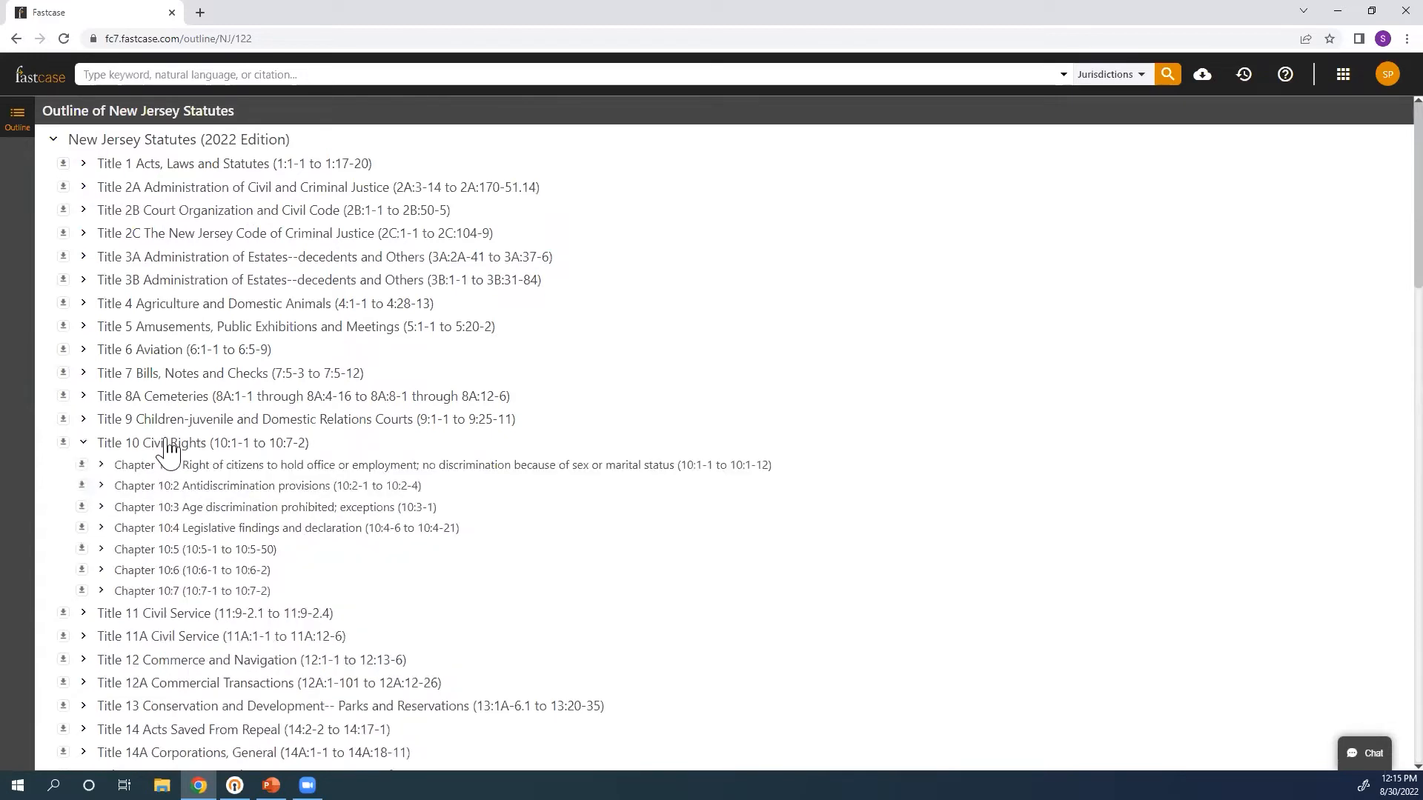
pyautogui.click(172, 467)
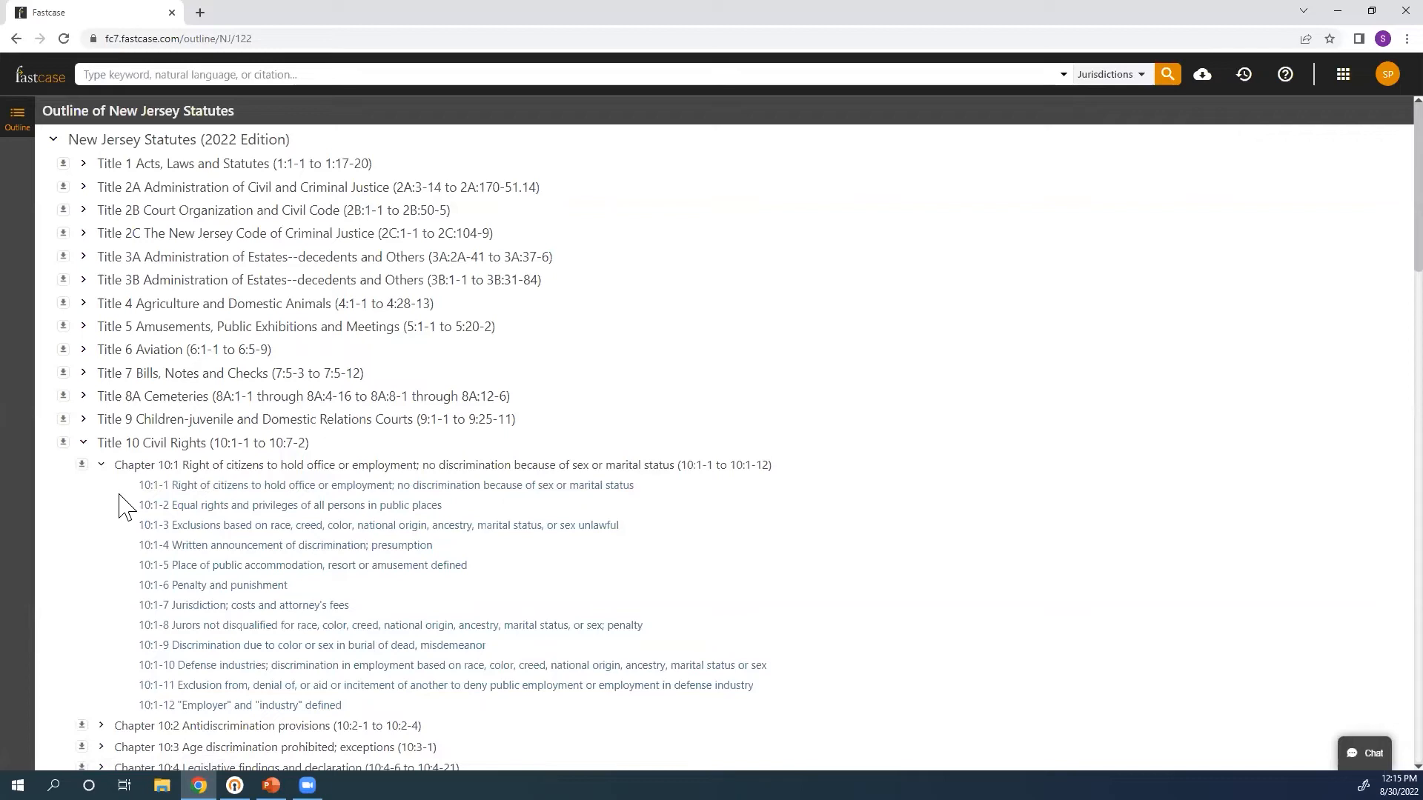
pyautogui.click(182, 490)
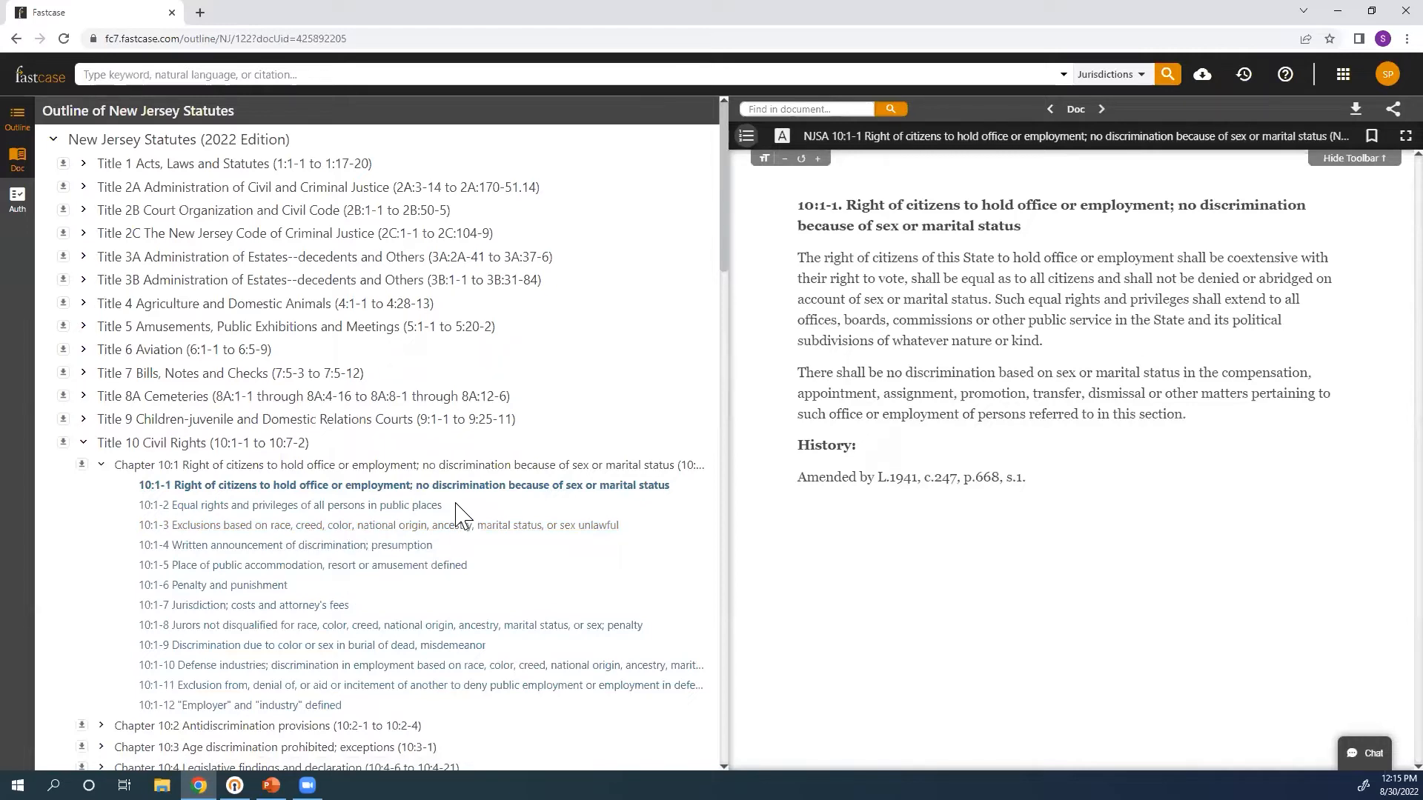
pyautogui.click(488, 506)
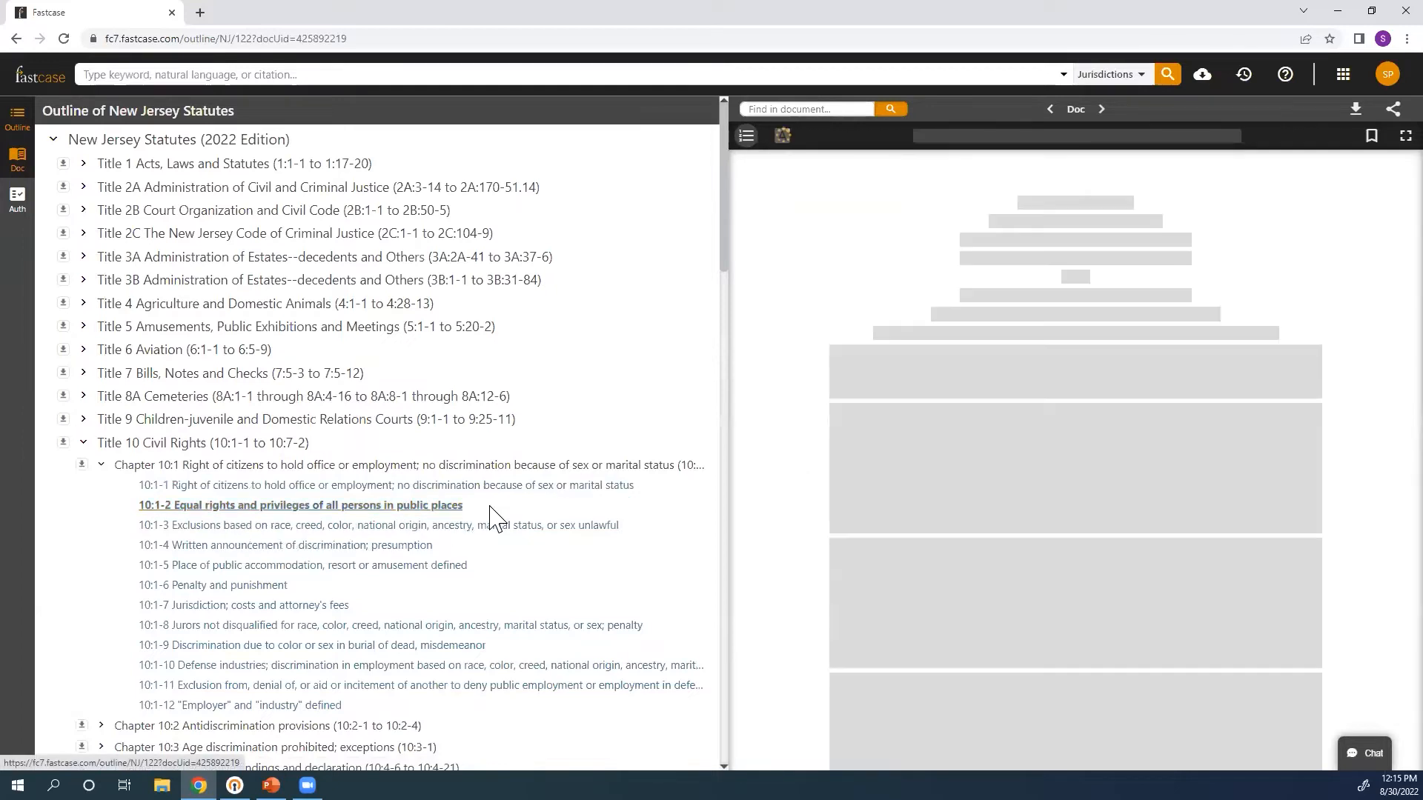
pyautogui.click(498, 519)
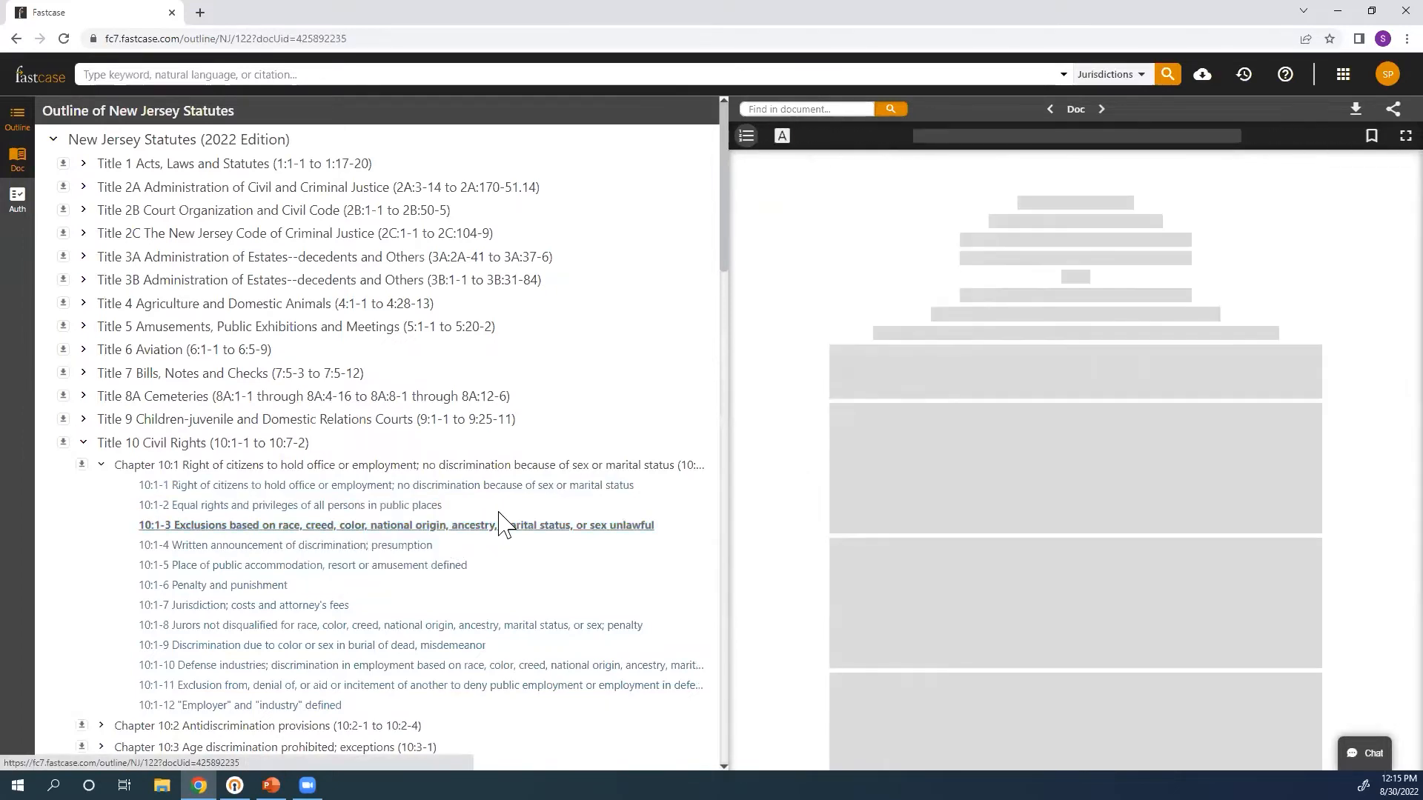
pyautogui.click(447, 546)
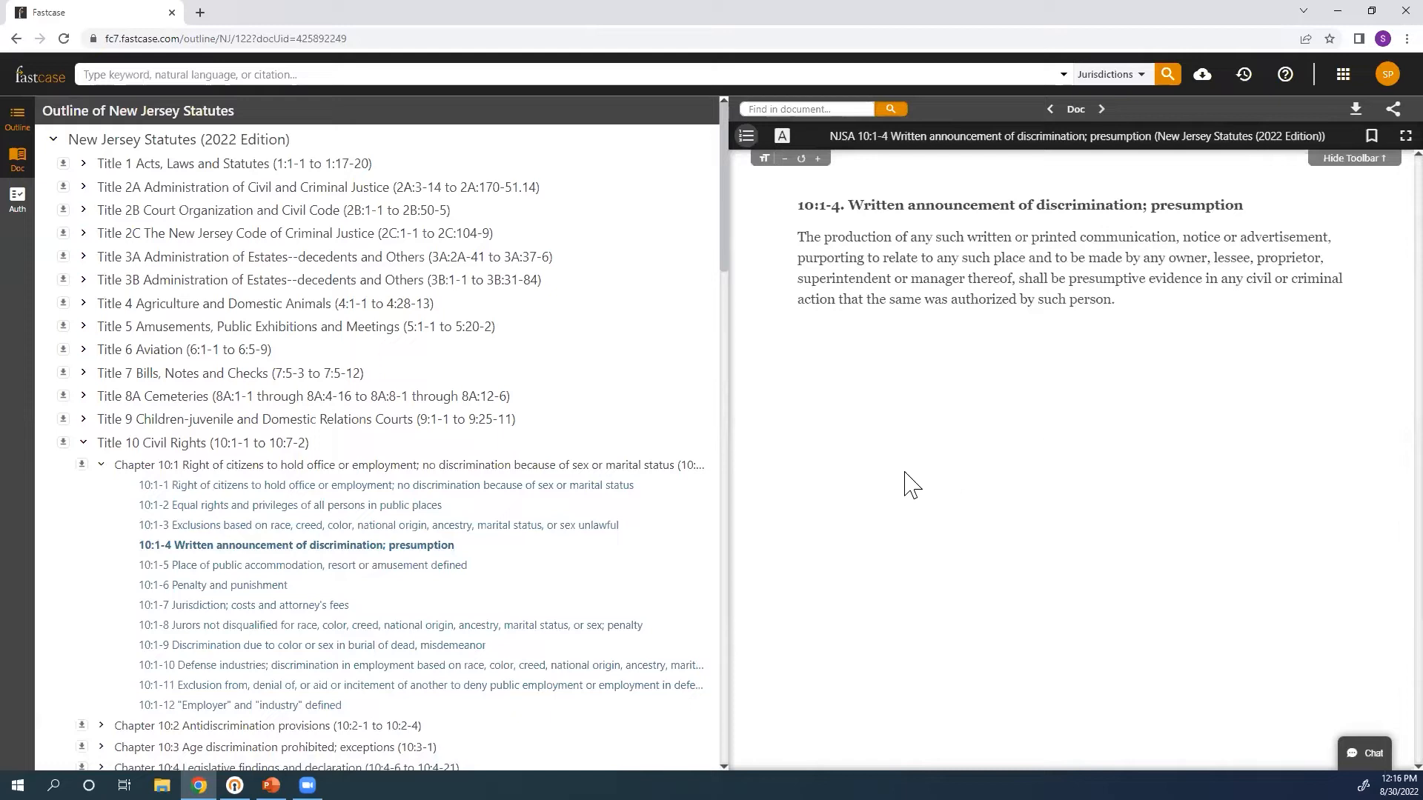
# Collapse Chapter 10:1, expand Chapter 10:2 Antidiscrimination provisions and open section 10:2-2 Complaint of violation
pyautogui.click(101, 467)
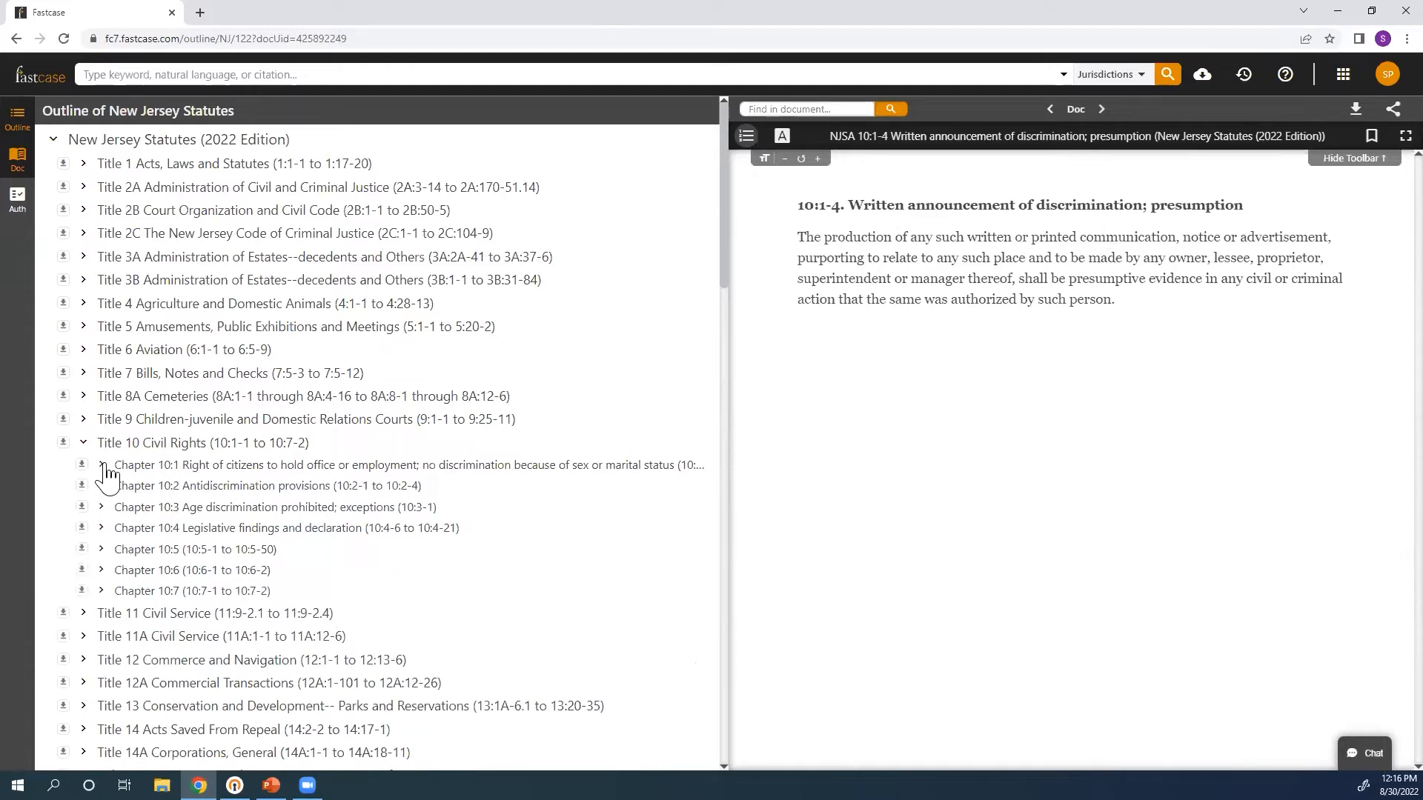
pyautogui.click(146, 488)
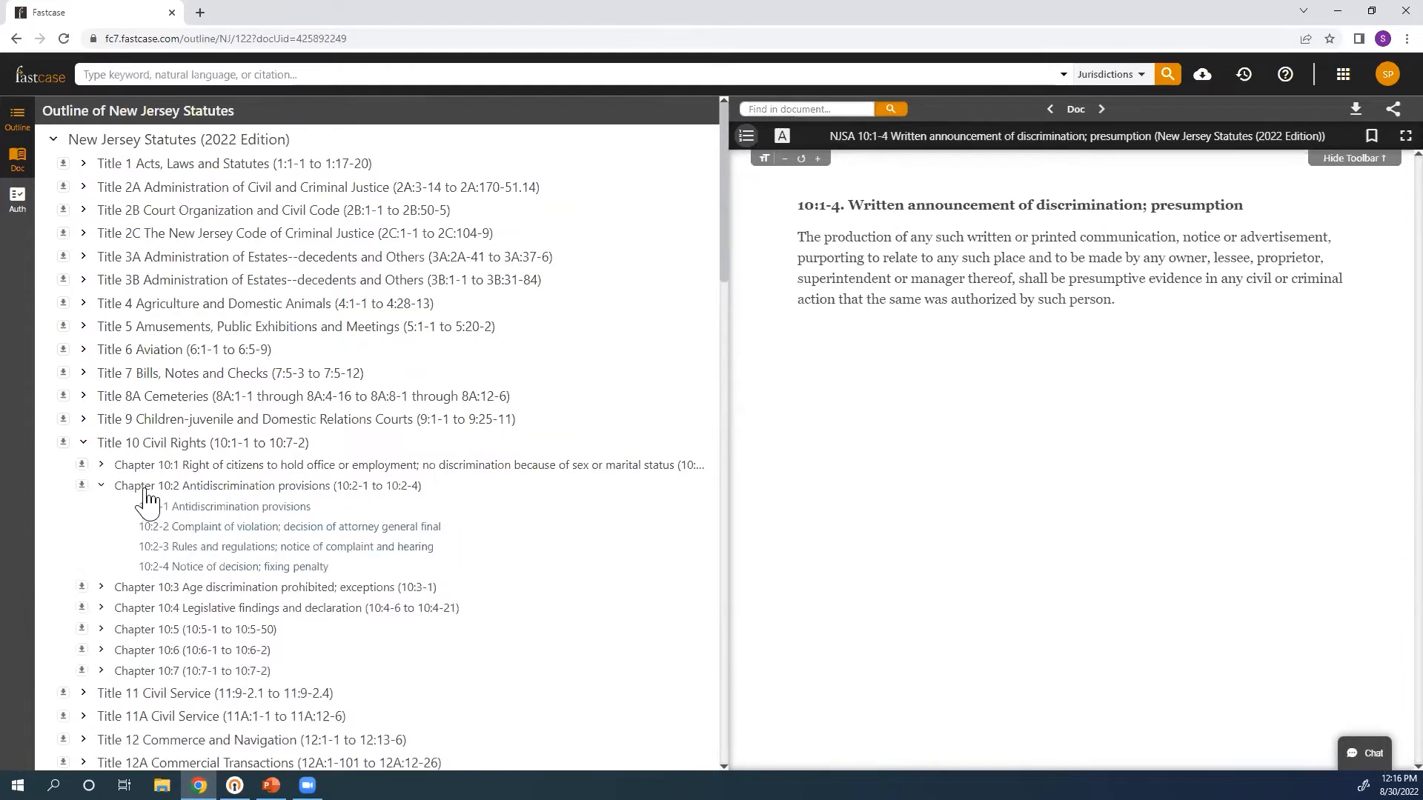
pyautogui.click(219, 528)
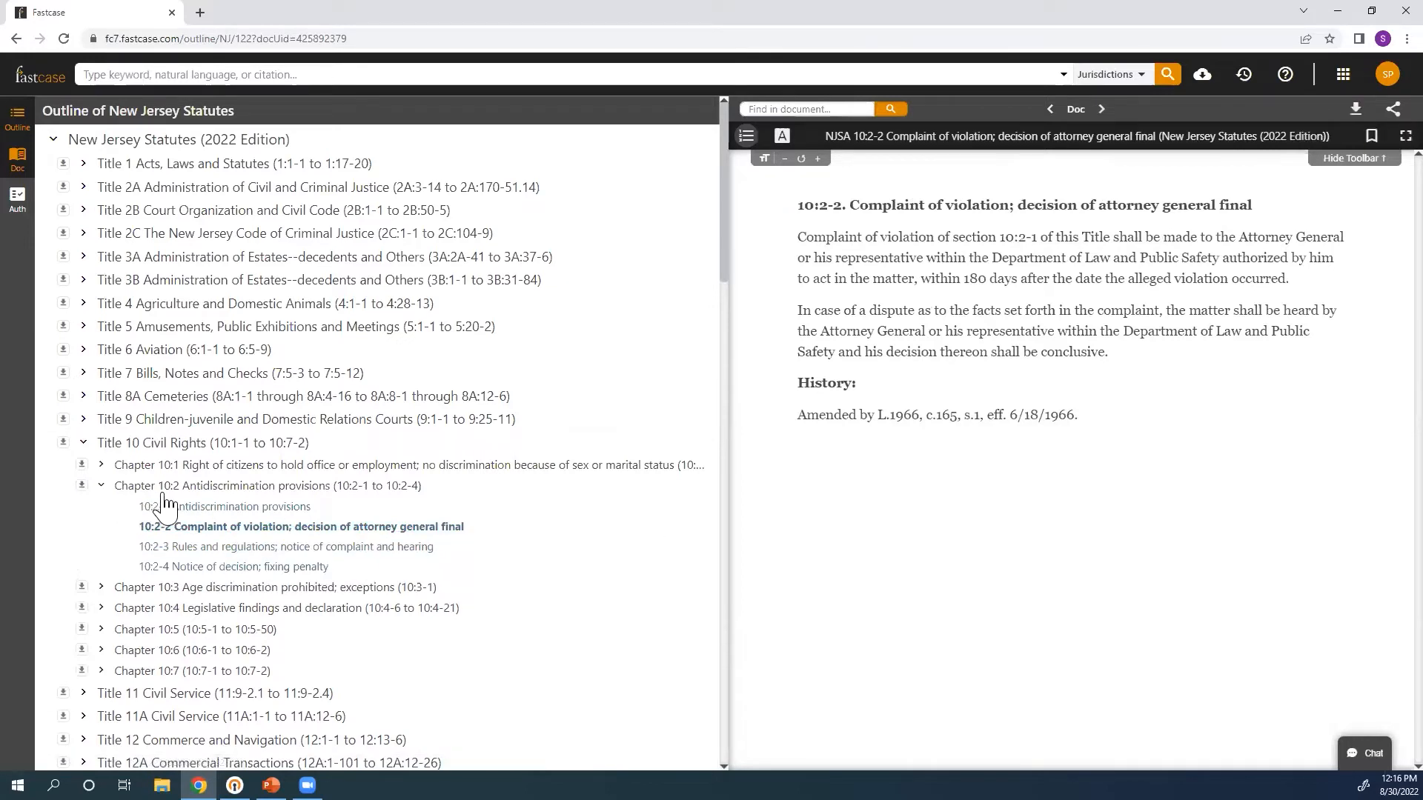
# Look at the document download option for Chapter 10:2 Antidiscrimination provisions and dismiss it
pyautogui.click(83, 488)
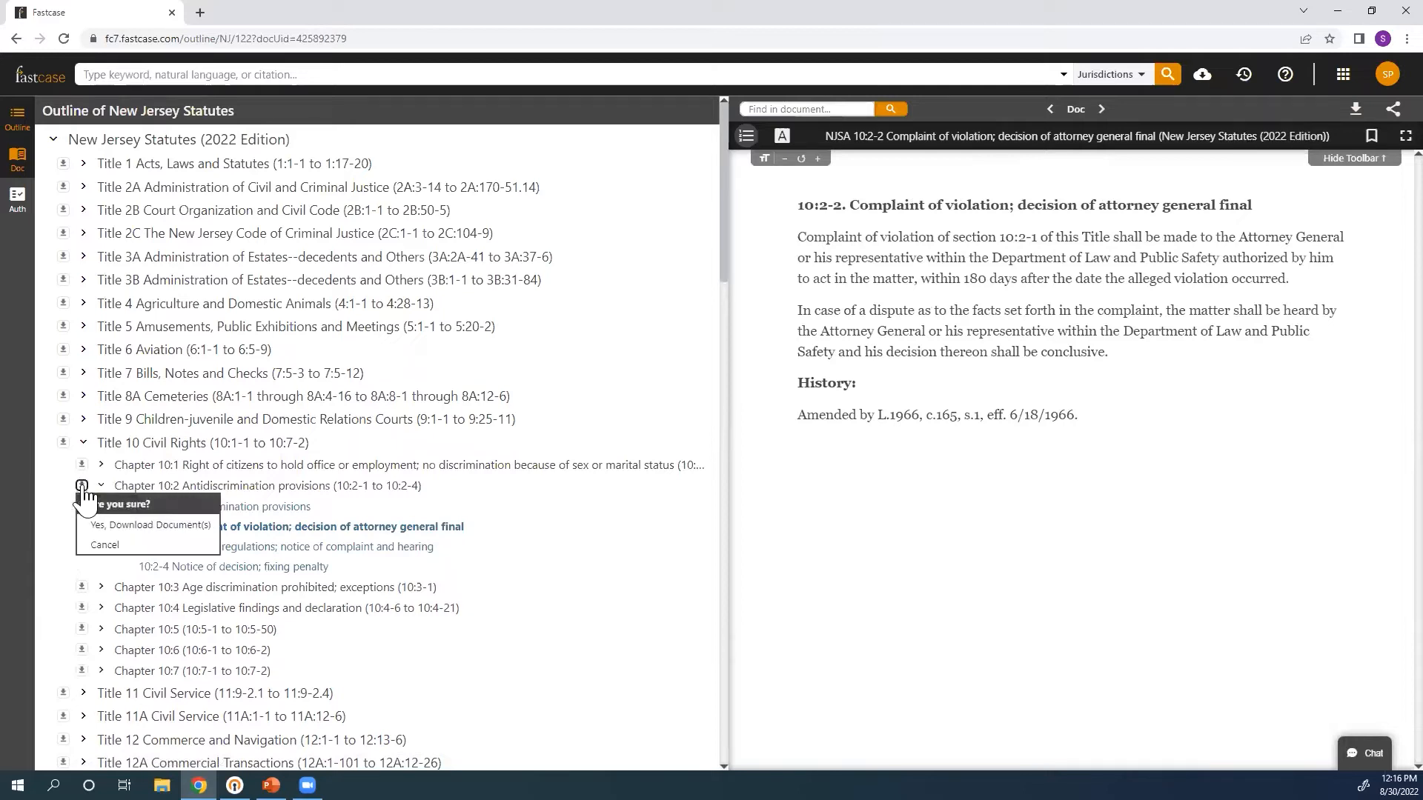
pyautogui.click(111, 525)
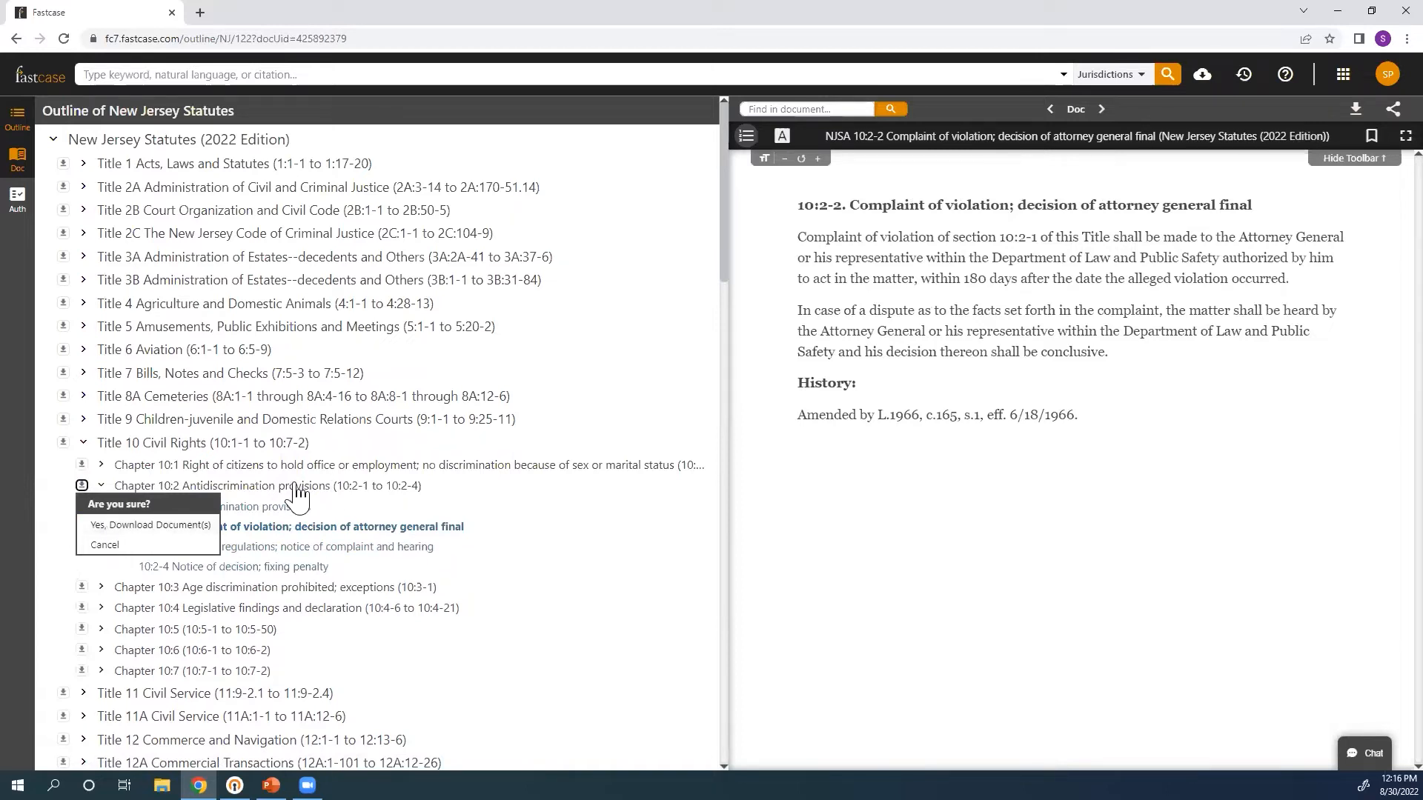
pyautogui.click(256, 486)
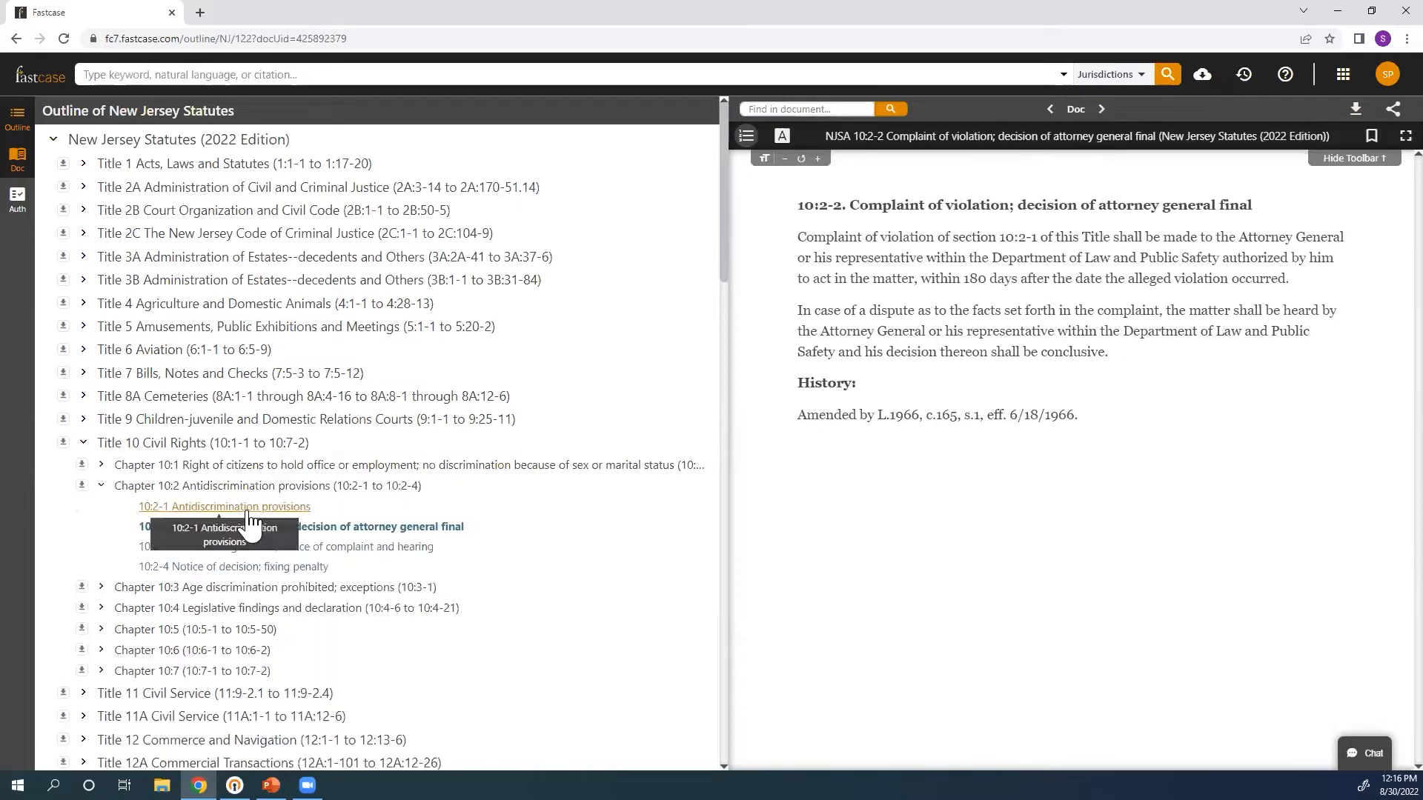
# Open section 10:2-1 Antidiscrimination provisions and look through its text
pyautogui.click(253, 509)
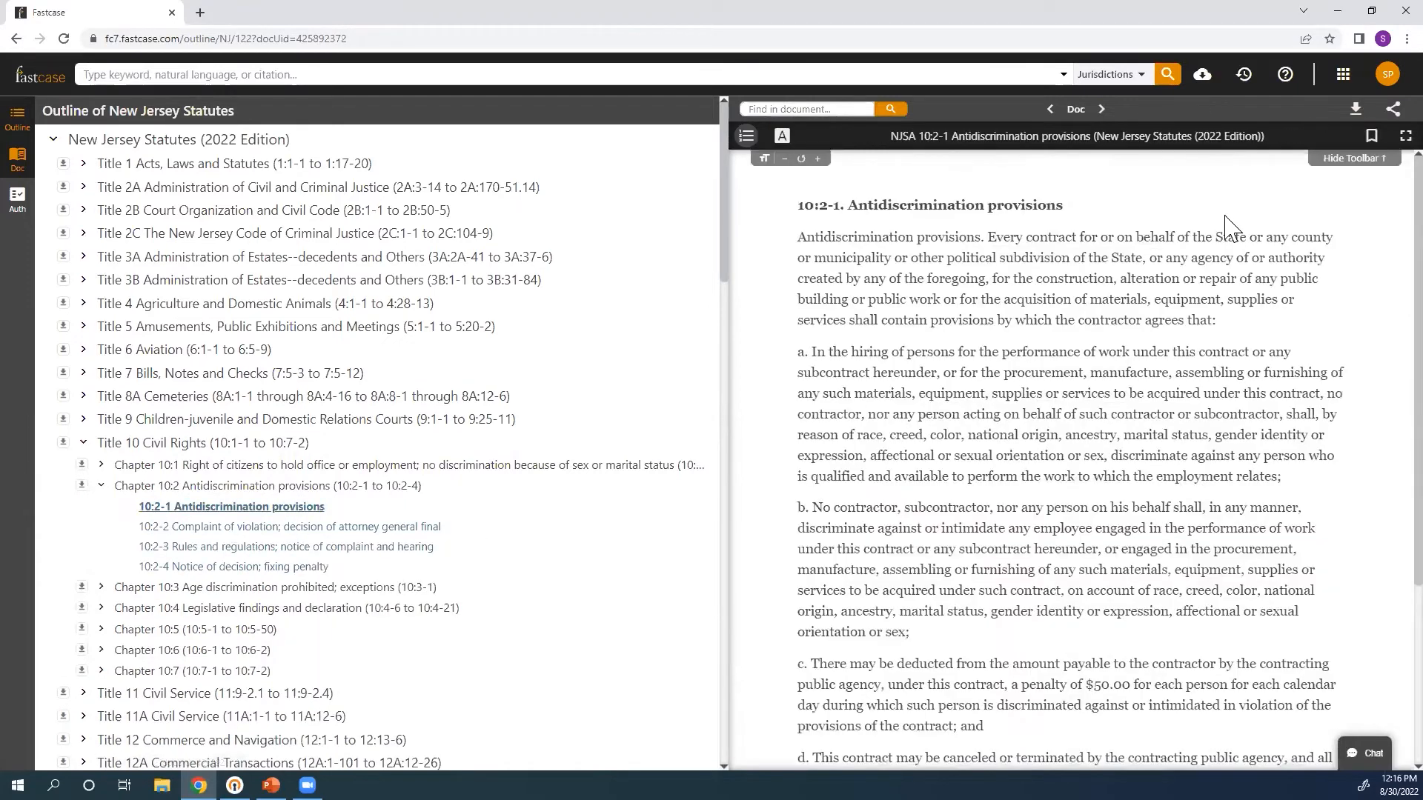
pyautogui.scroll(-4, 1108, 239)
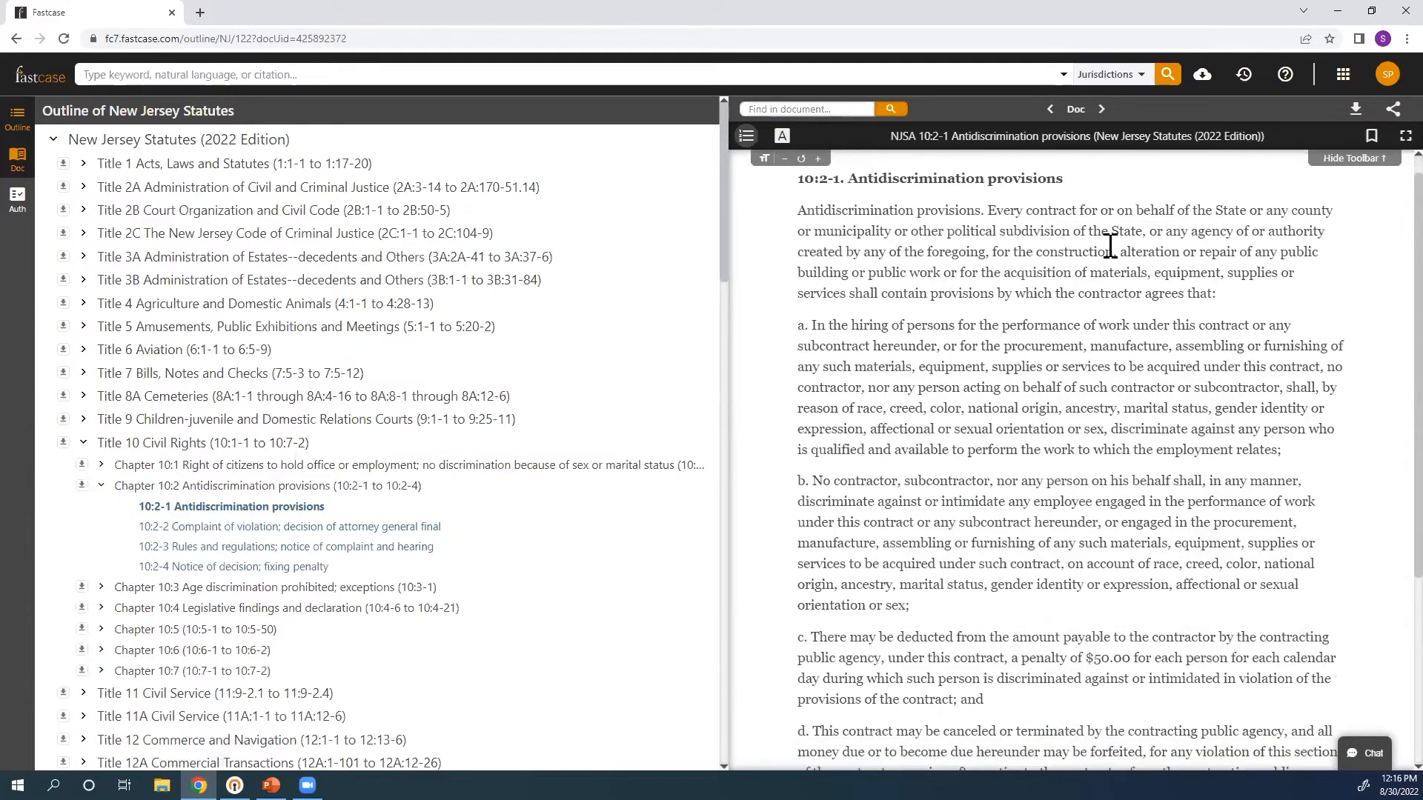
pyautogui.scroll(3, 1111, 249)
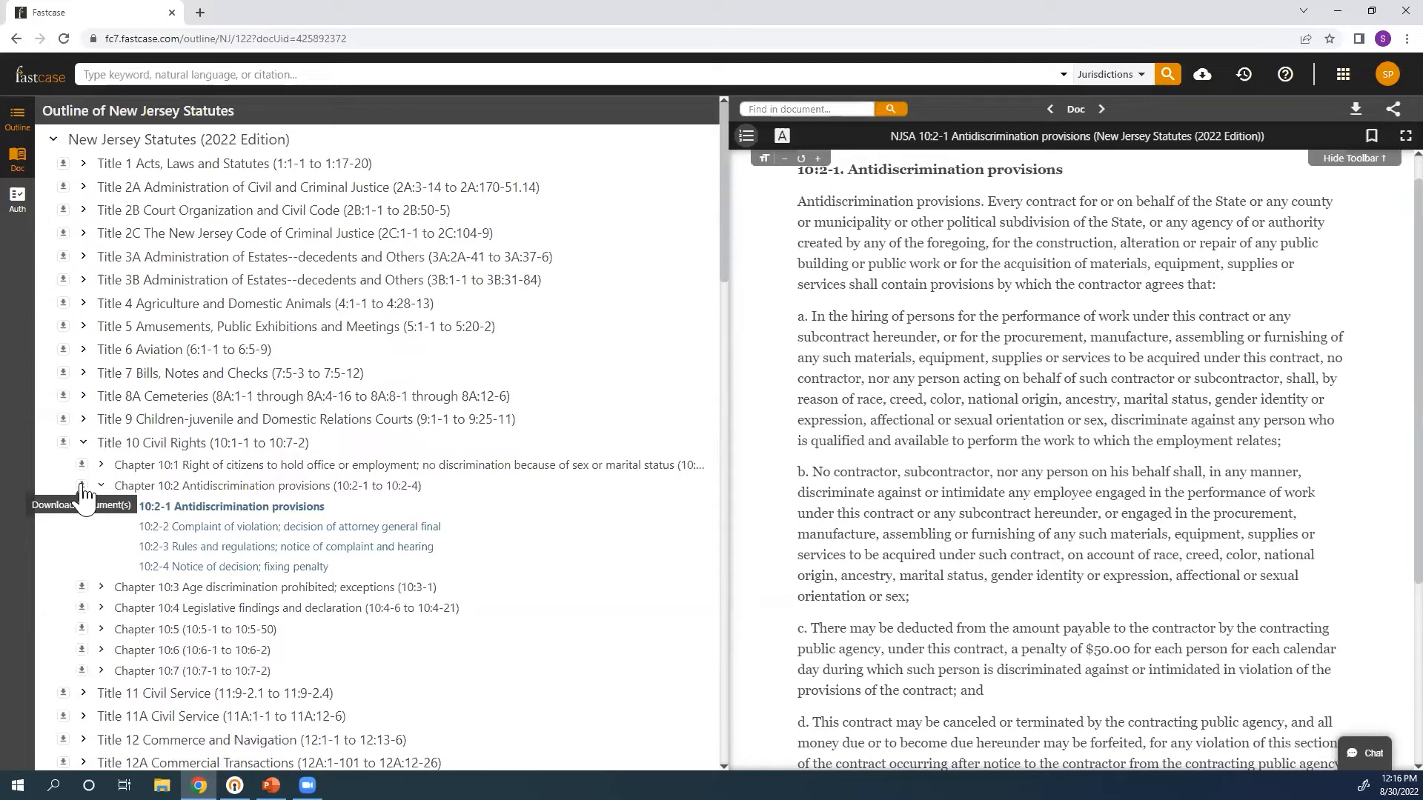
# Look at the download option for all of Title 10 Civil Rights and the annotations for section 10:2-1, closing both
pyautogui.click(62, 446)
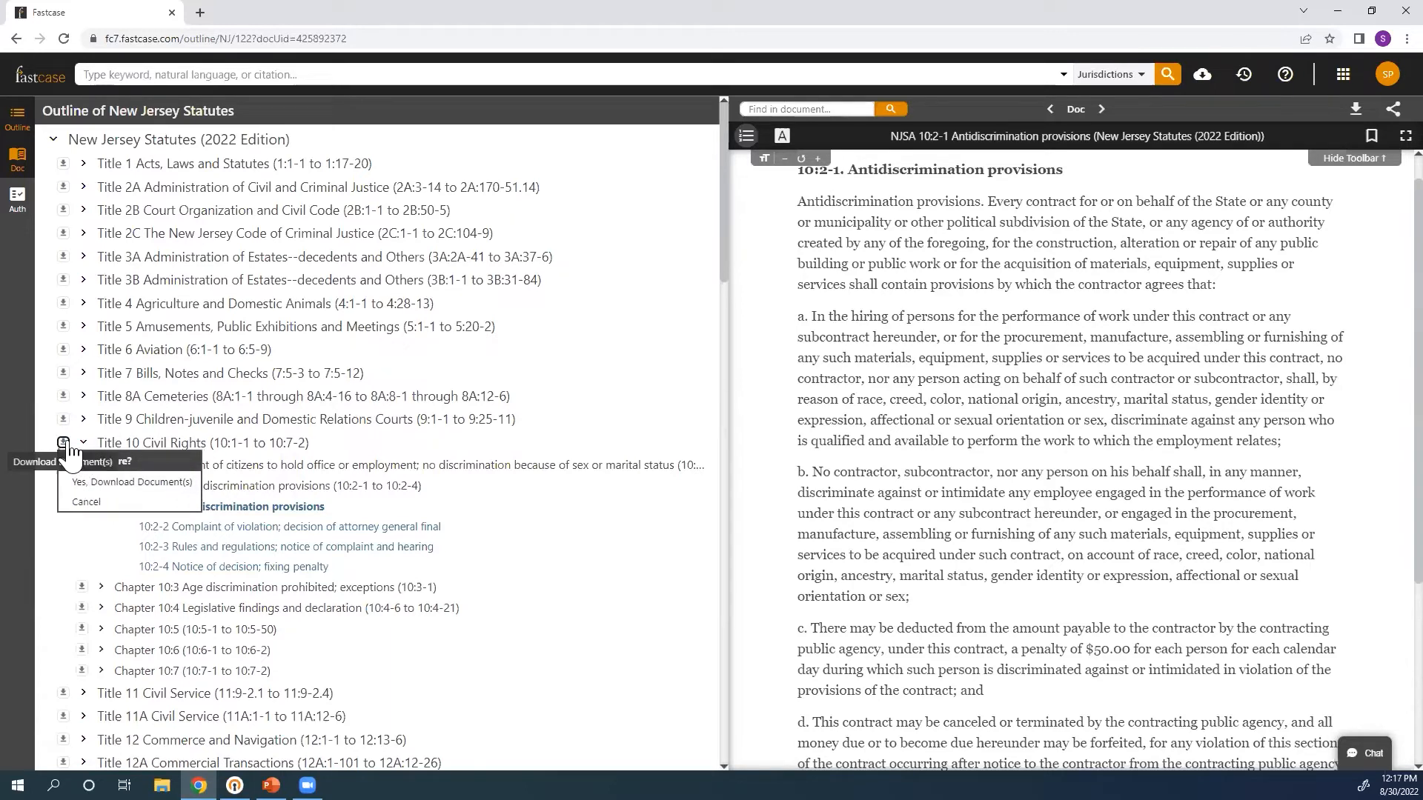
pyautogui.click(450, 447)
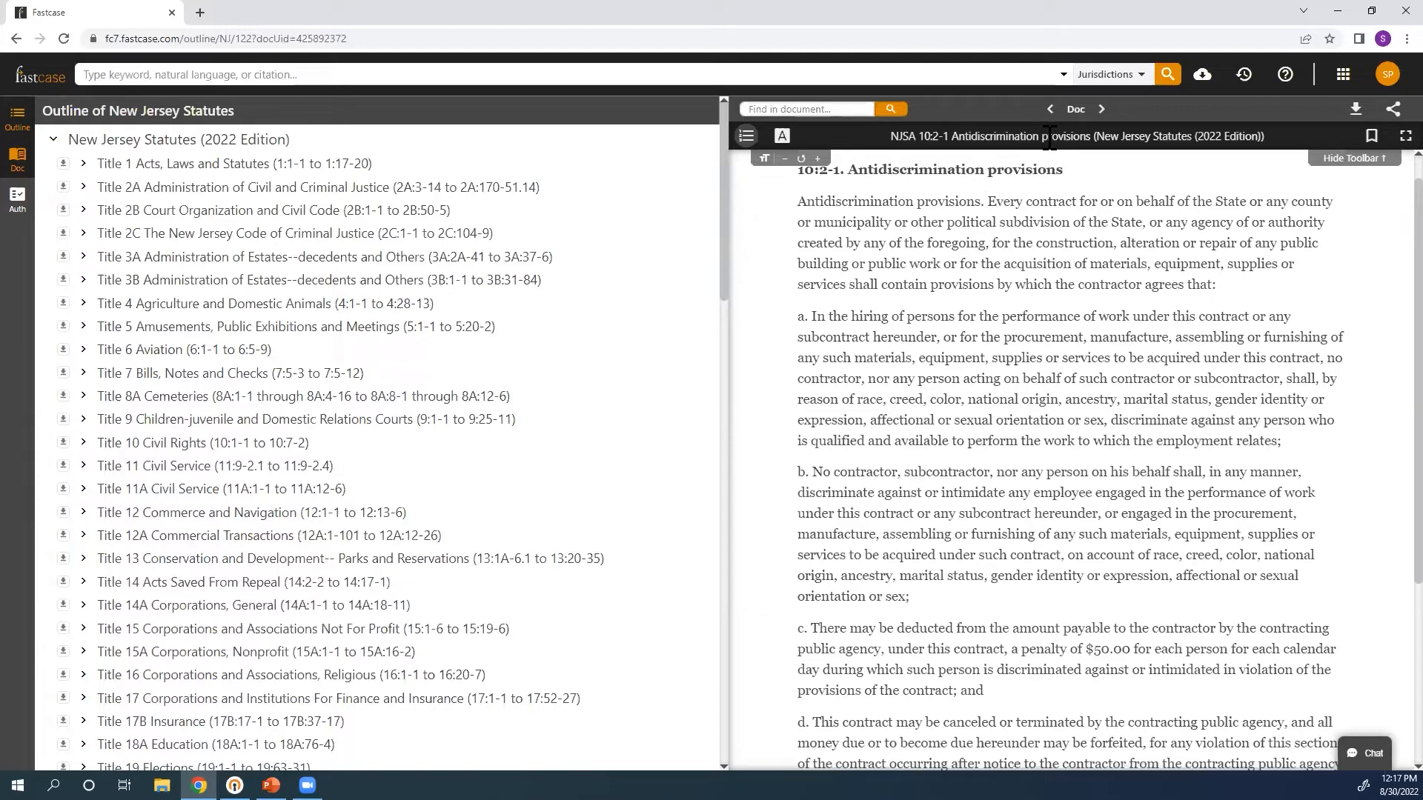
pyautogui.click(782, 138)
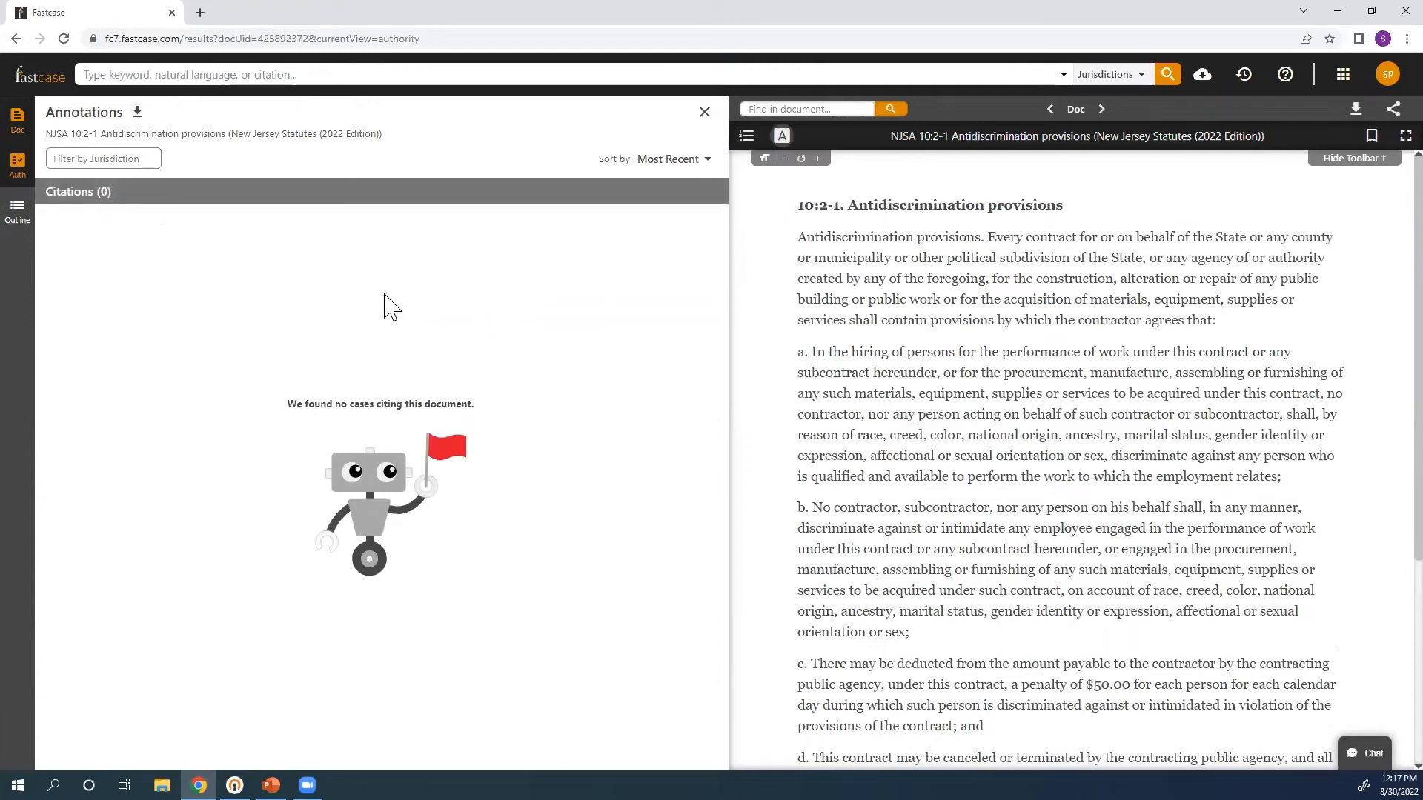
pyautogui.click(704, 113)
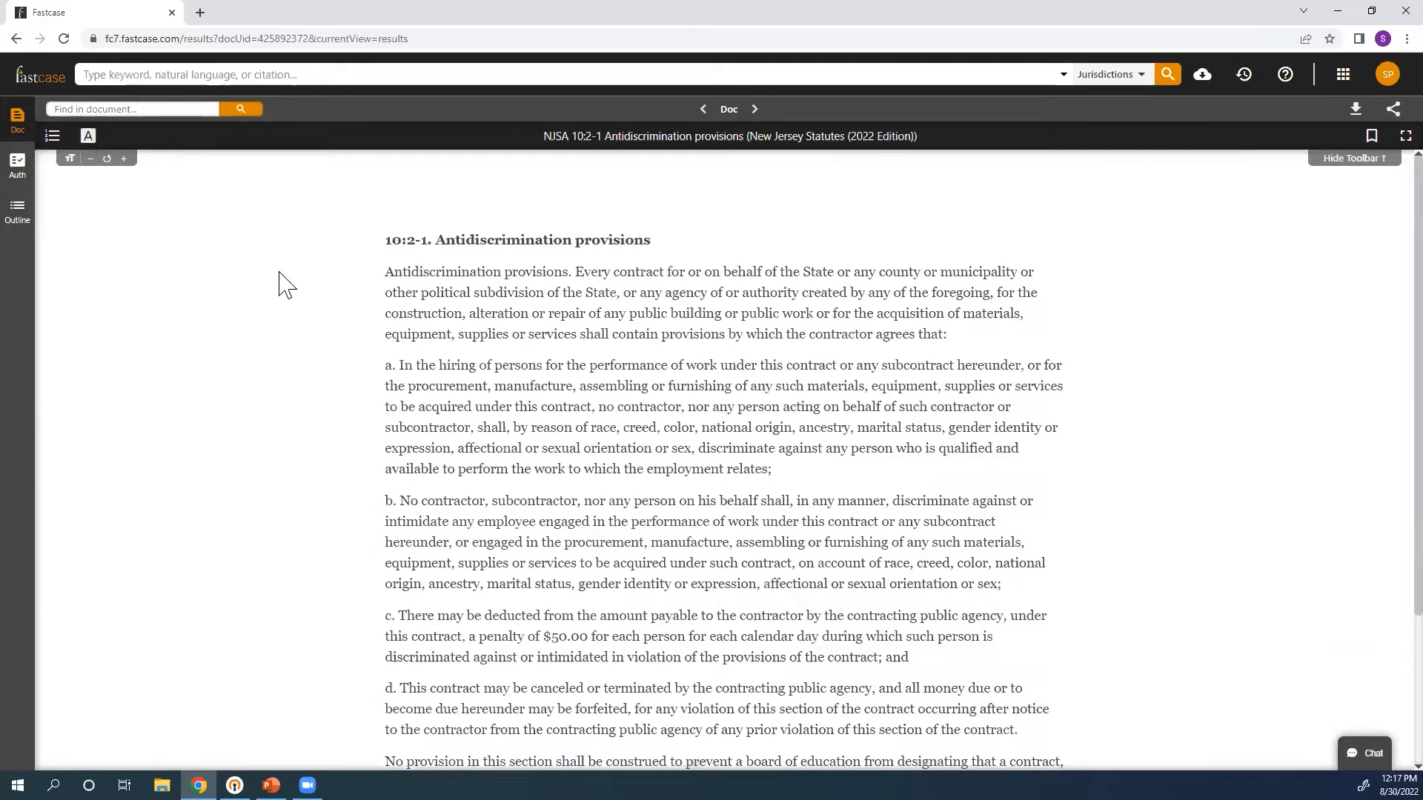
# Return to the Fastcase home page, view the Docket Alarm information and switch back to the Fastcase Blog
pyautogui.click(49, 86)
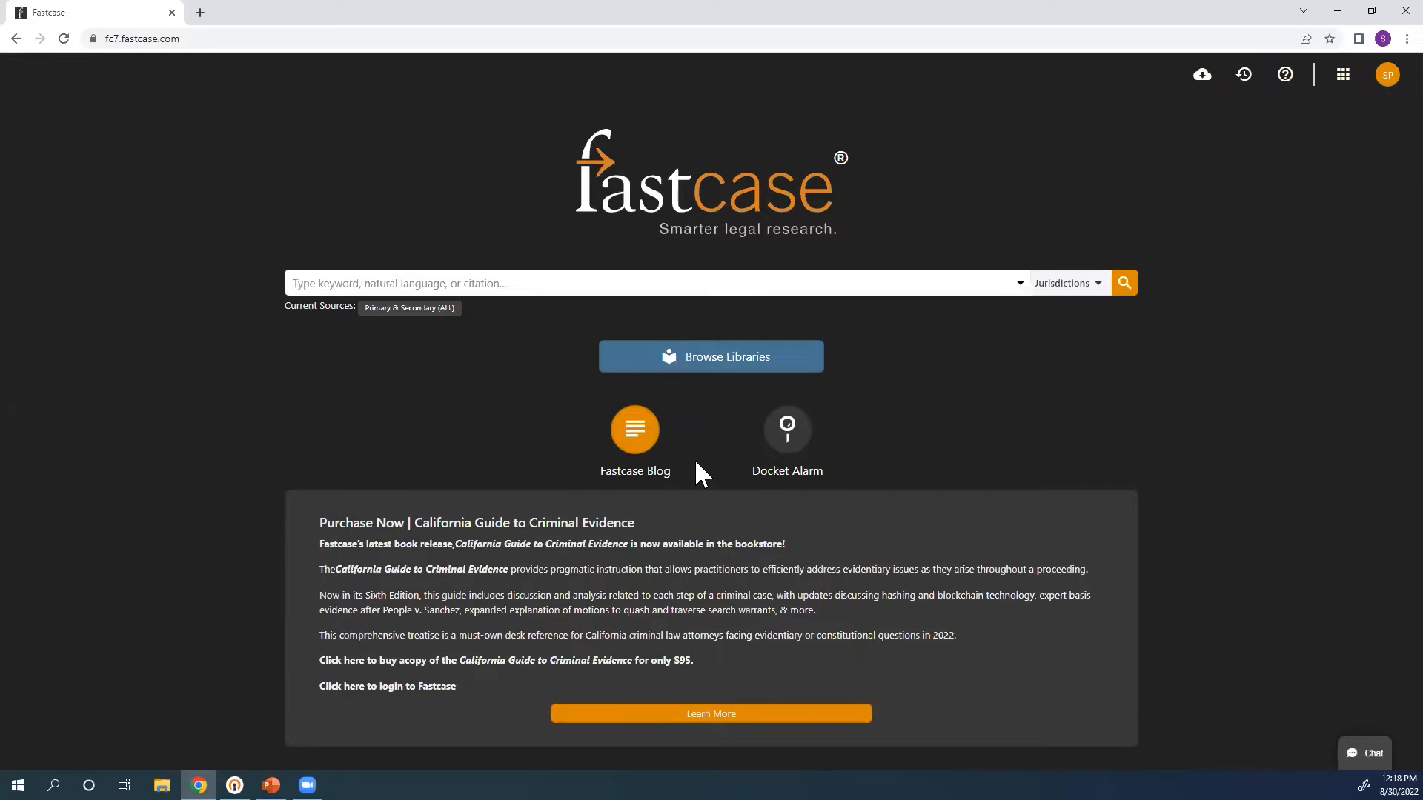
pyautogui.click(796, 437)
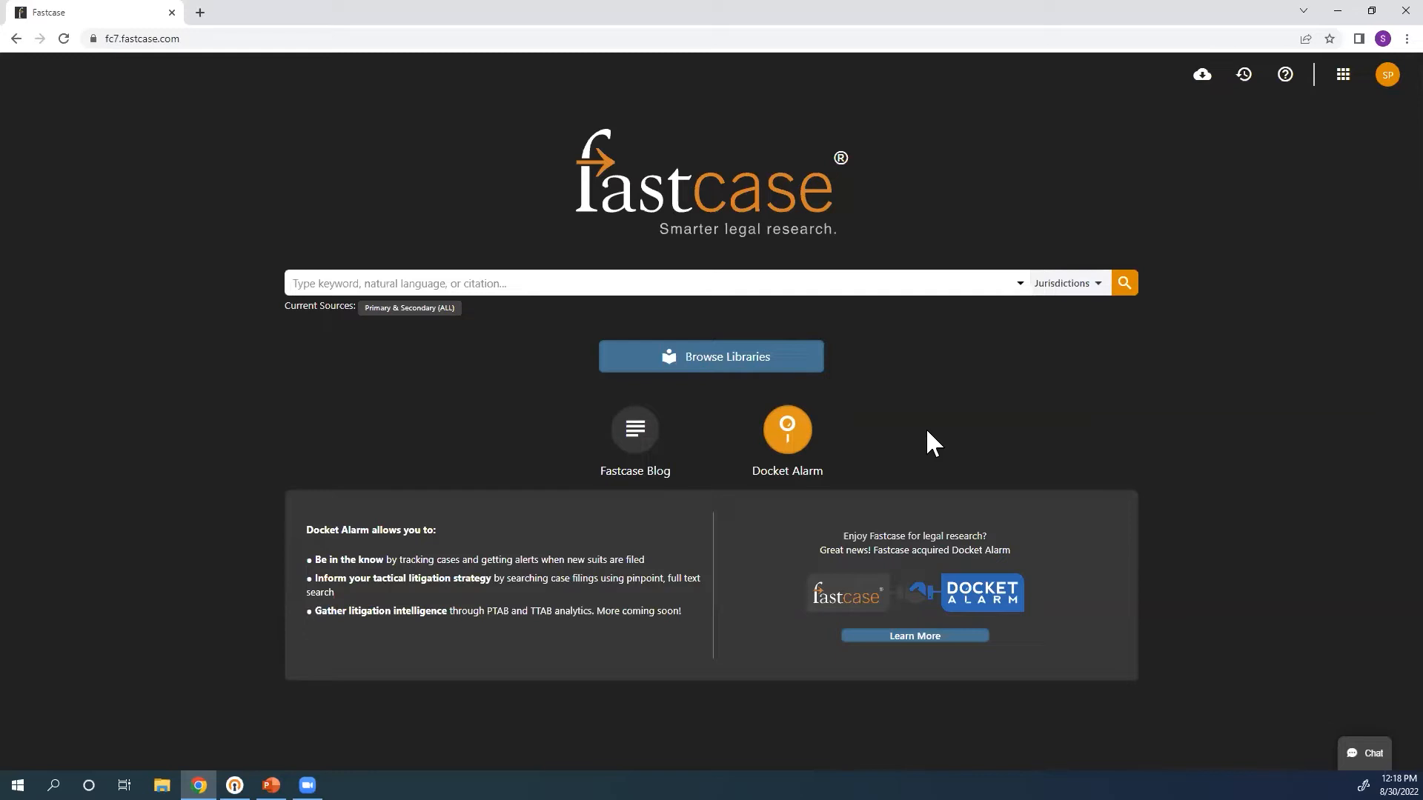
pyautogui.click(634, 446)
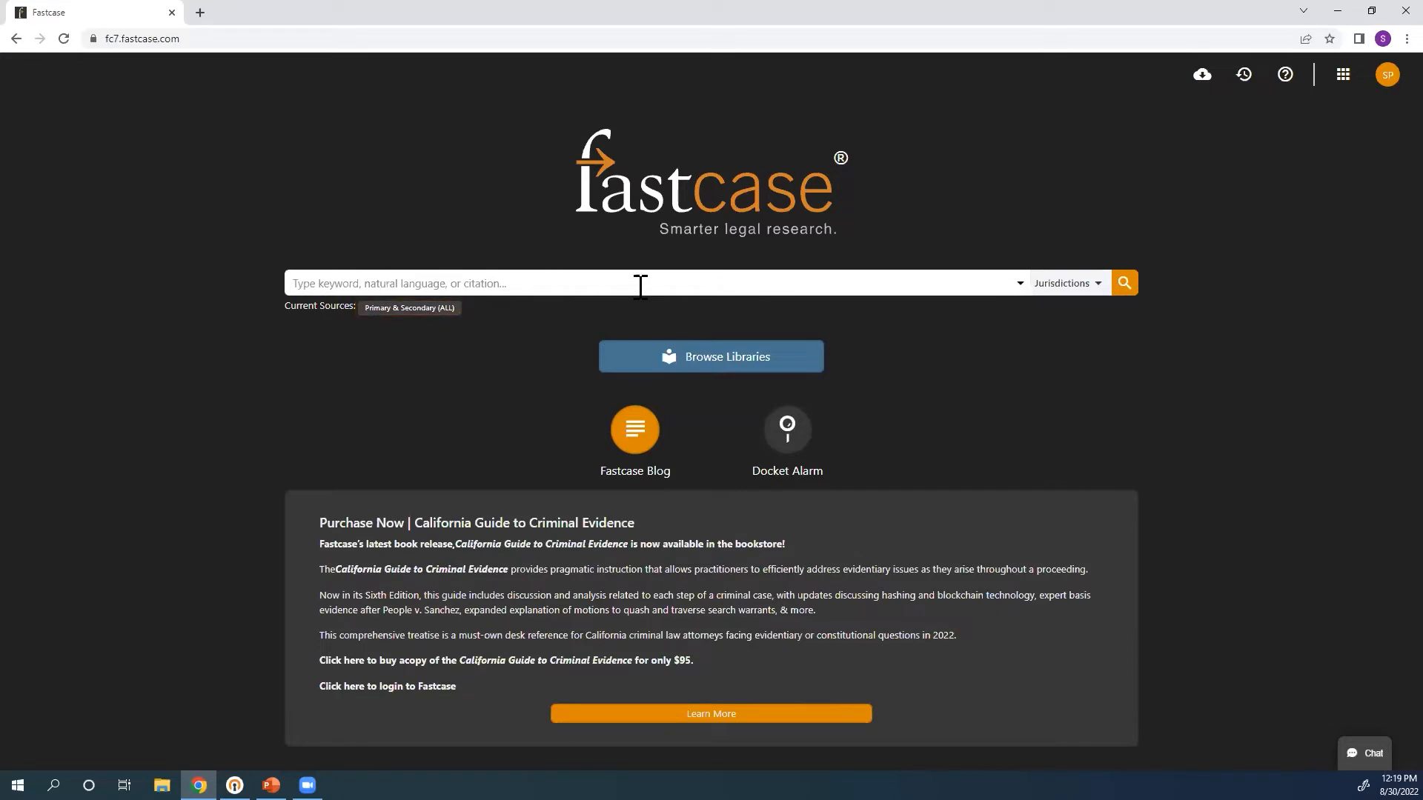
# View the jurisdiction choices and save them with all states and all federal courts selected
pyautogui.click(1079, 289)
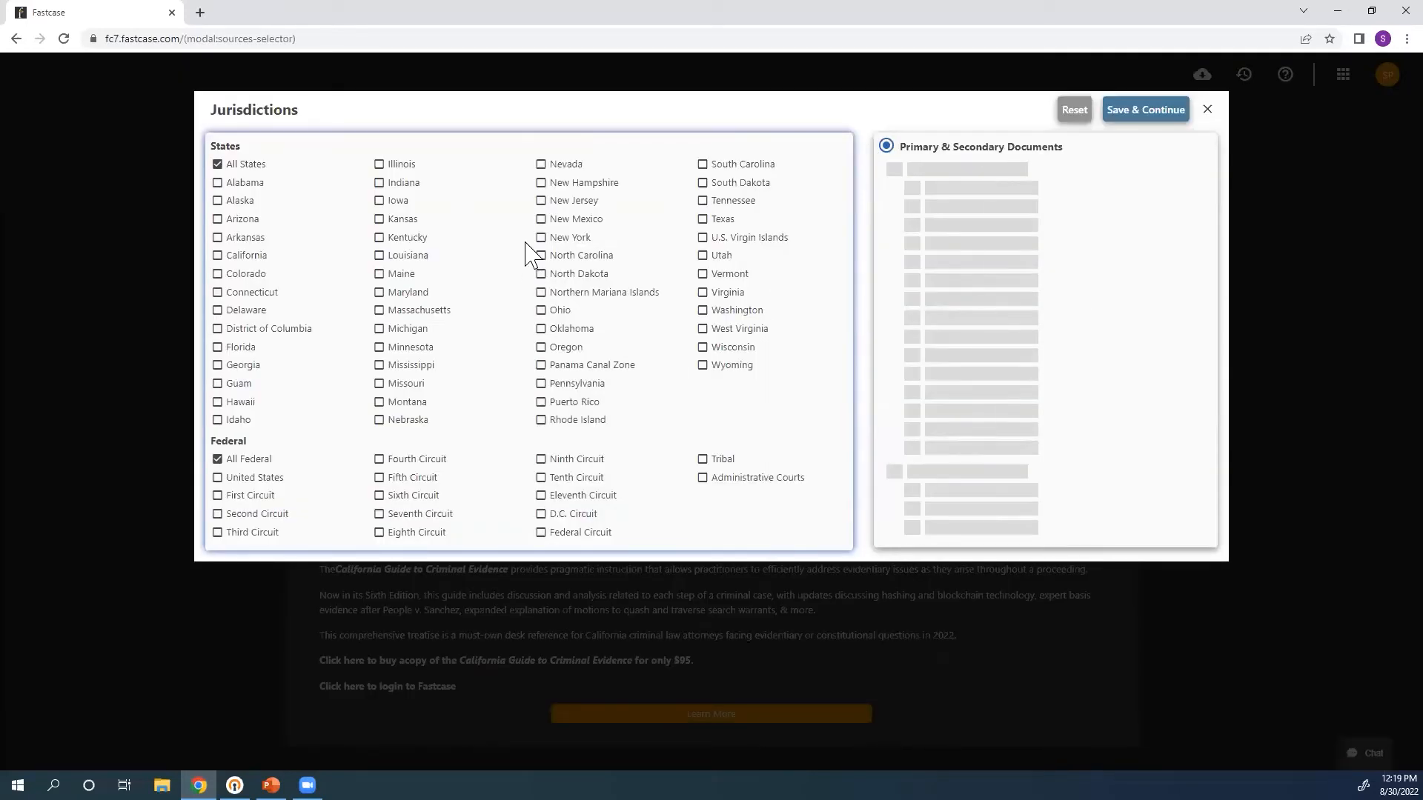
pyautogui.click(1147, 111)
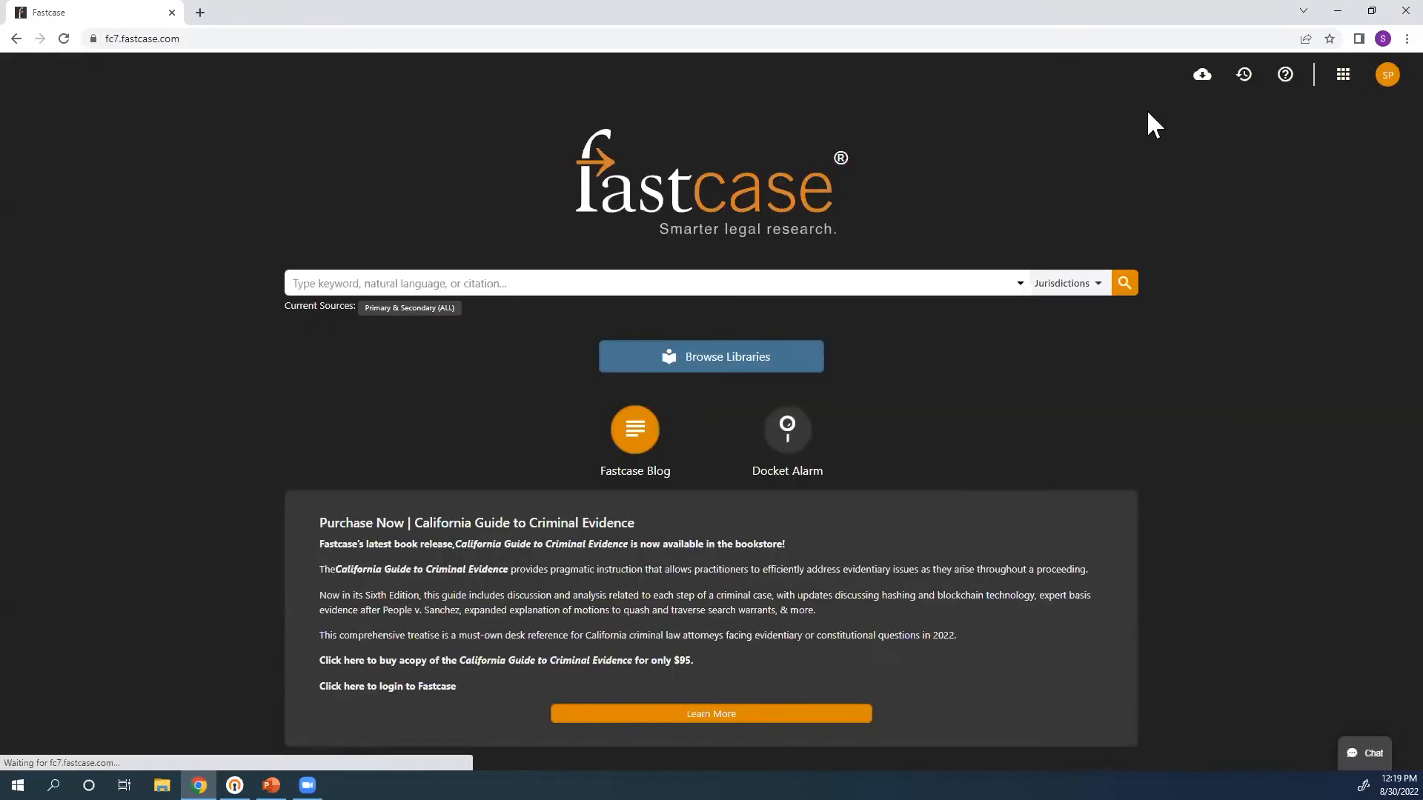
# Look at the suggested documents for the partial case name "marbur" and clear the search
pyautogui.click(482, 284)
pyautogui.write('marbur')
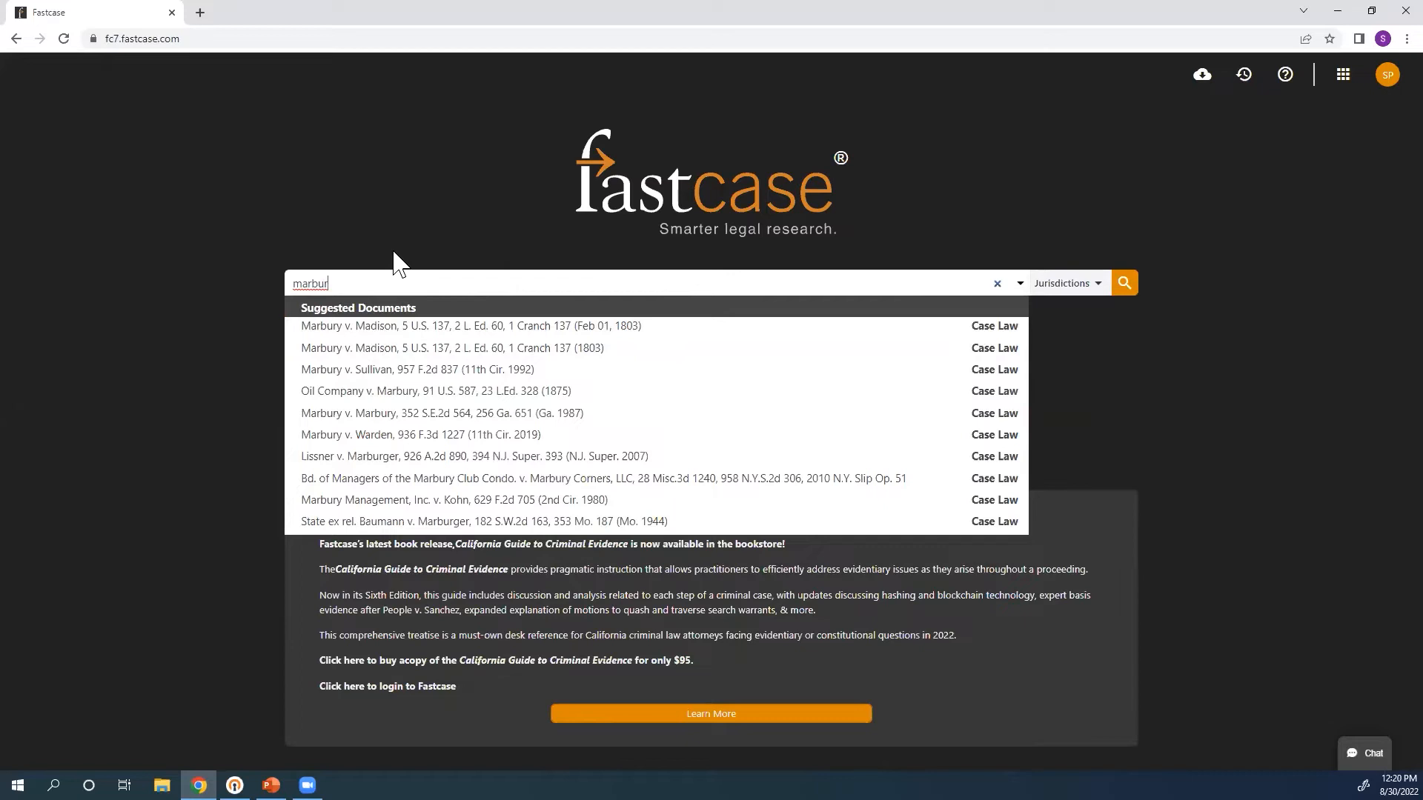
pyautogui.press('BackSpace')
pyautogui.press('BackSpace')
pyautogui.press('BackSpace')
pyautogui.press('BackSpace')
pyautogui.press('BackSpace')
pyautogui.press('BackSpace')
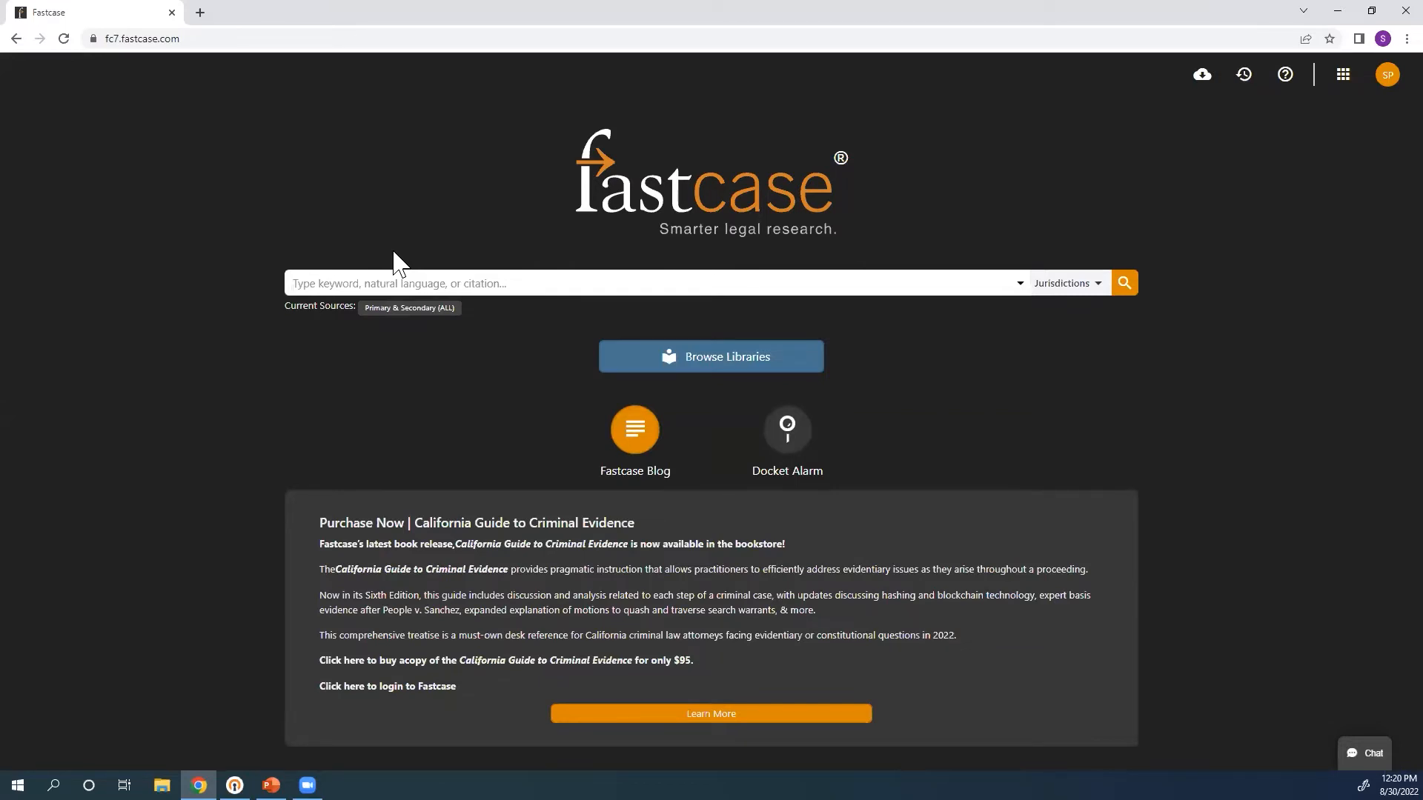
# Look up the suggested document for the citation "256 sw3d 72" and clear the search
pyautogui.write('256 sw')
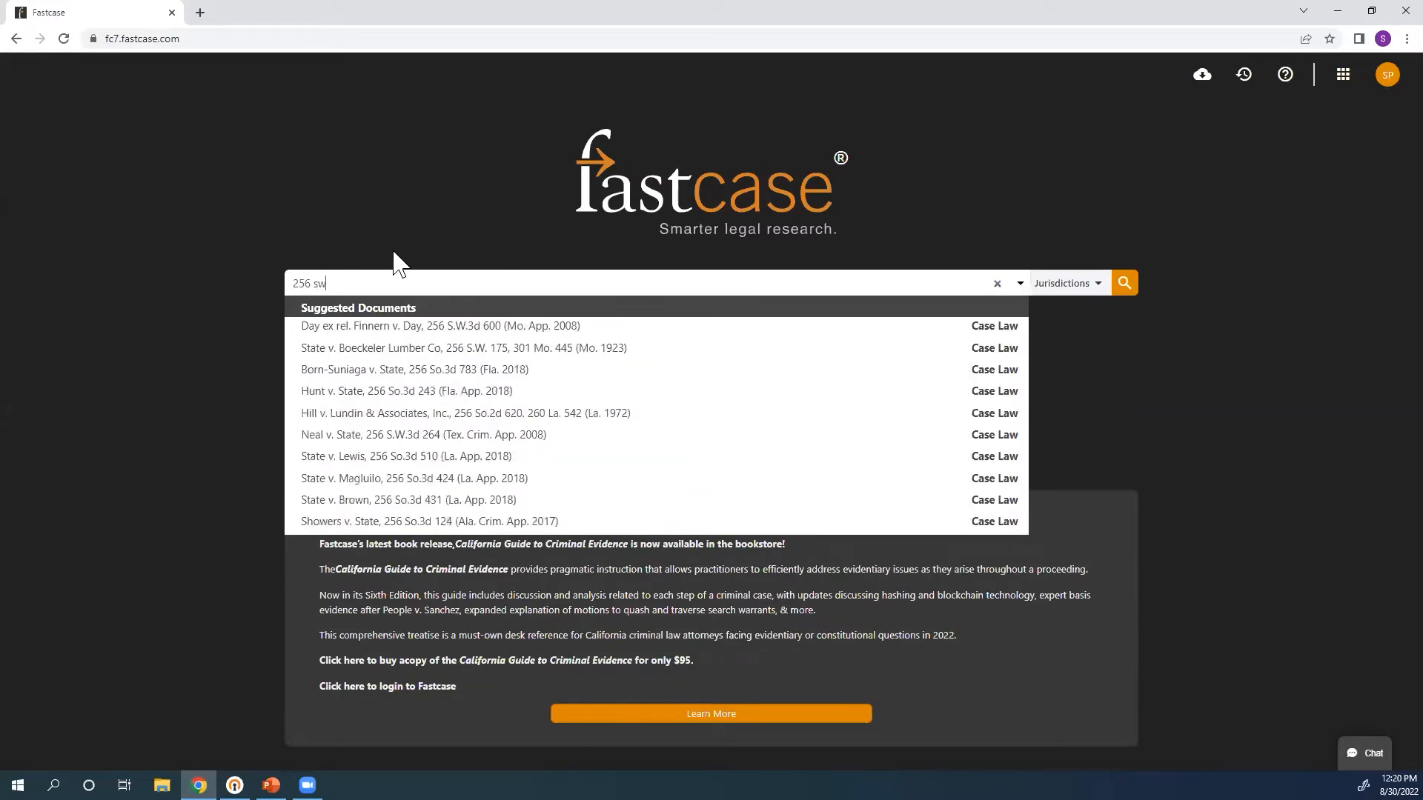
pyautogui.write('3d')
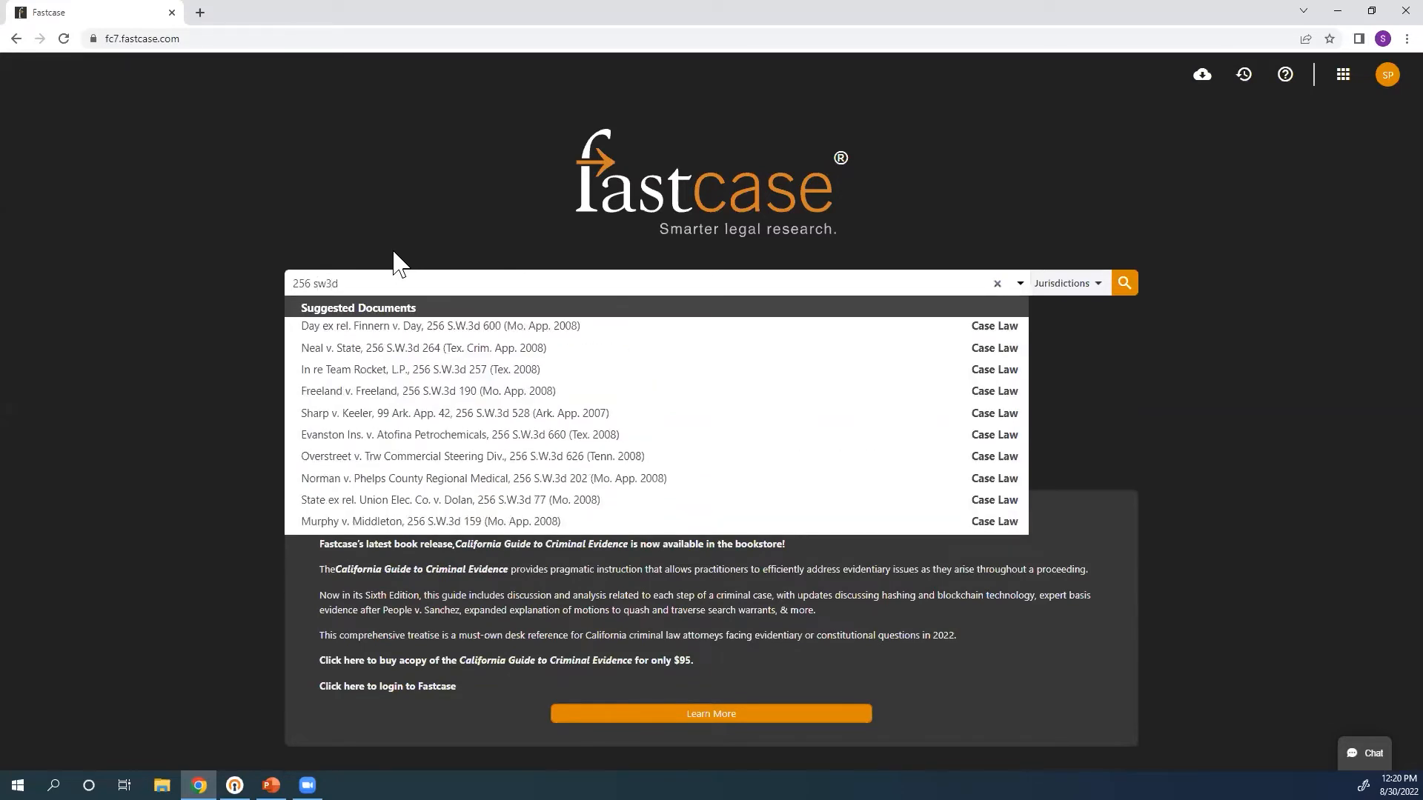
pyautogui.write(' 72')
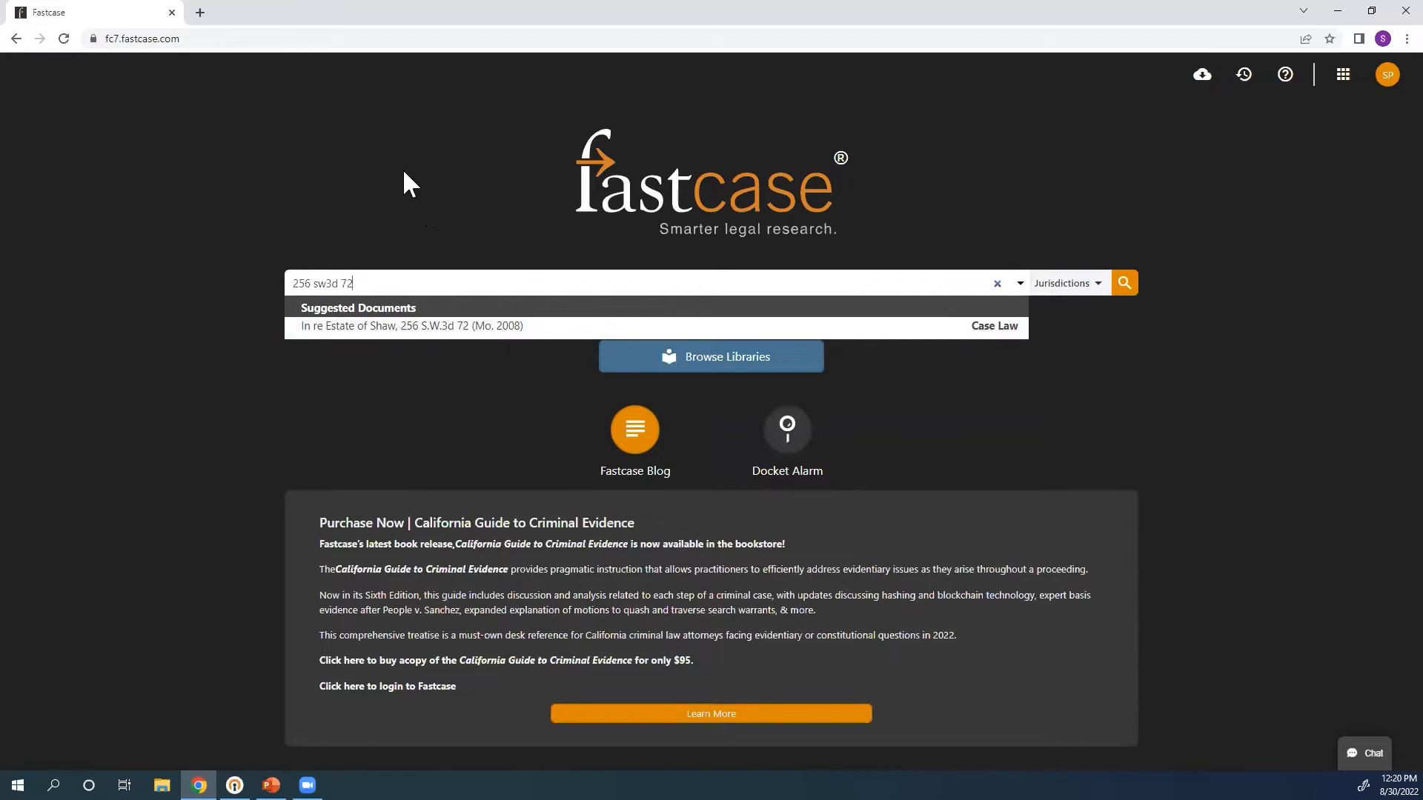
pyautogui.press('BackSpace')
pyautogui.press('BackSpace')
pyautogui.press('BackSpace')
pyautogui.press('BackSpace')
pyautogui.press('BackSpace')
pyautogui.press('BackSpace')
pyautogui.press('BackSpace')
pyautogui.press('BackSpace')
pyautogui.press('BackSpace')
pyautogui.press('BackSpace')
pyautogui.press('BackSpace')
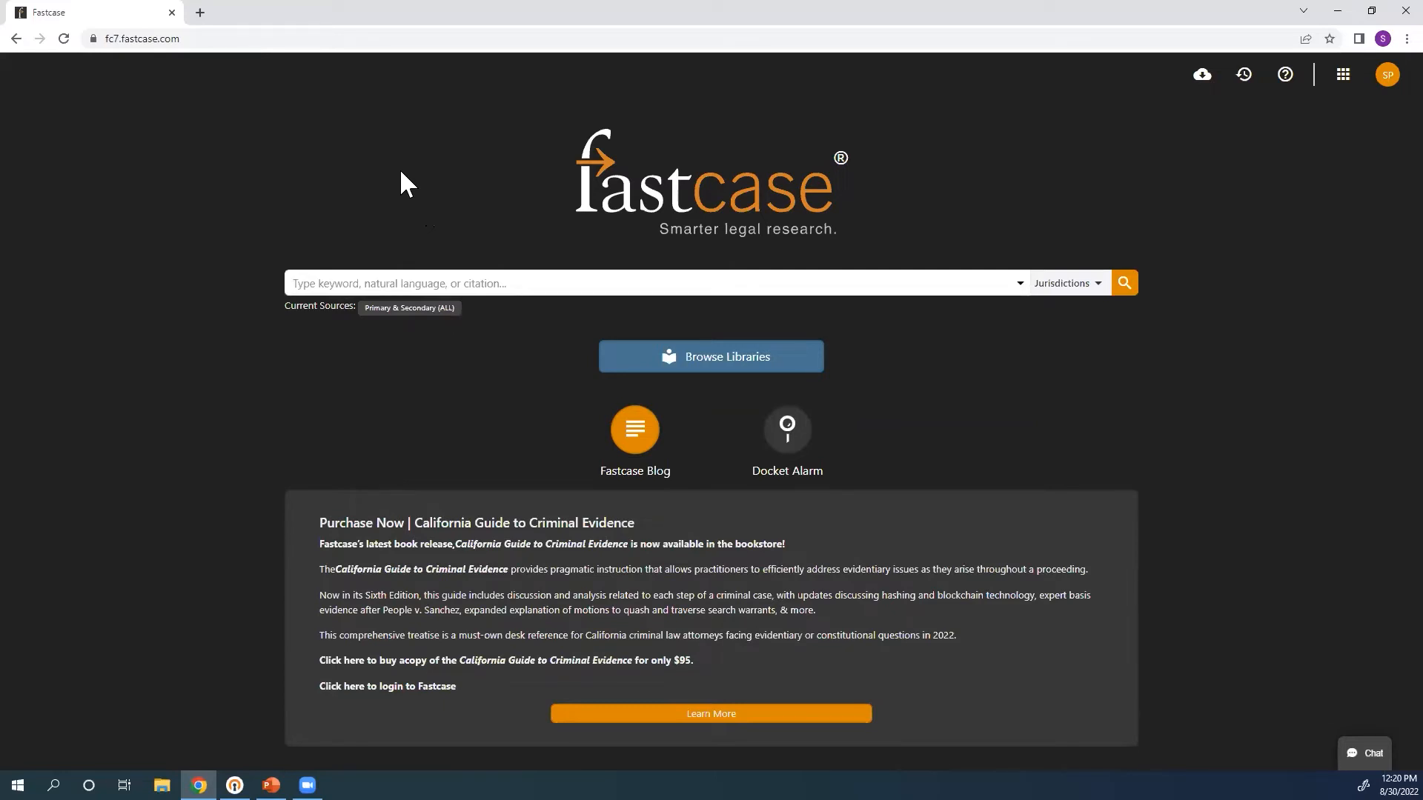
# Search all primary and secondary sources for "miranda warning" without quotation marks
pyautogui.write('miranda')
pyautogui.press('BackSpace')
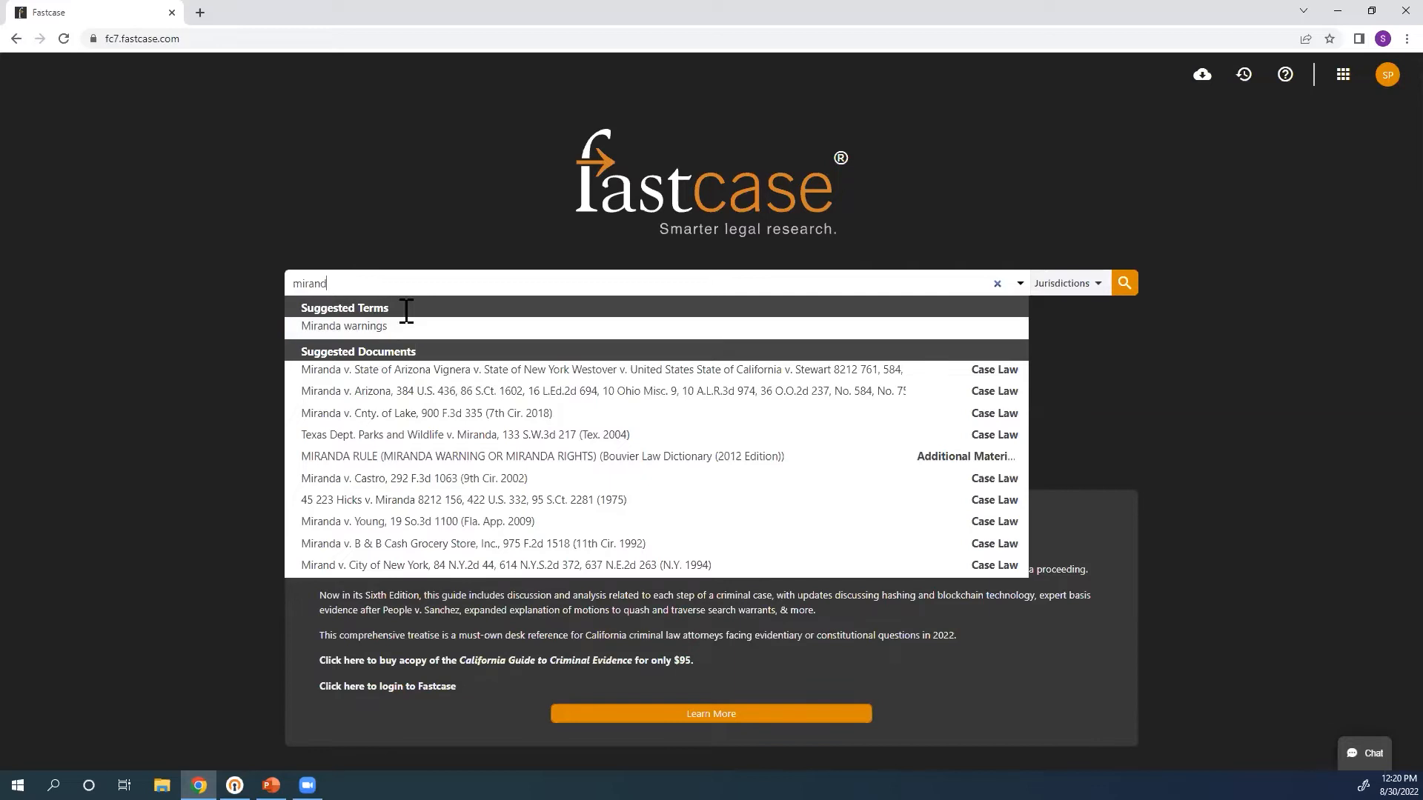
pyautogui.write('a warning')
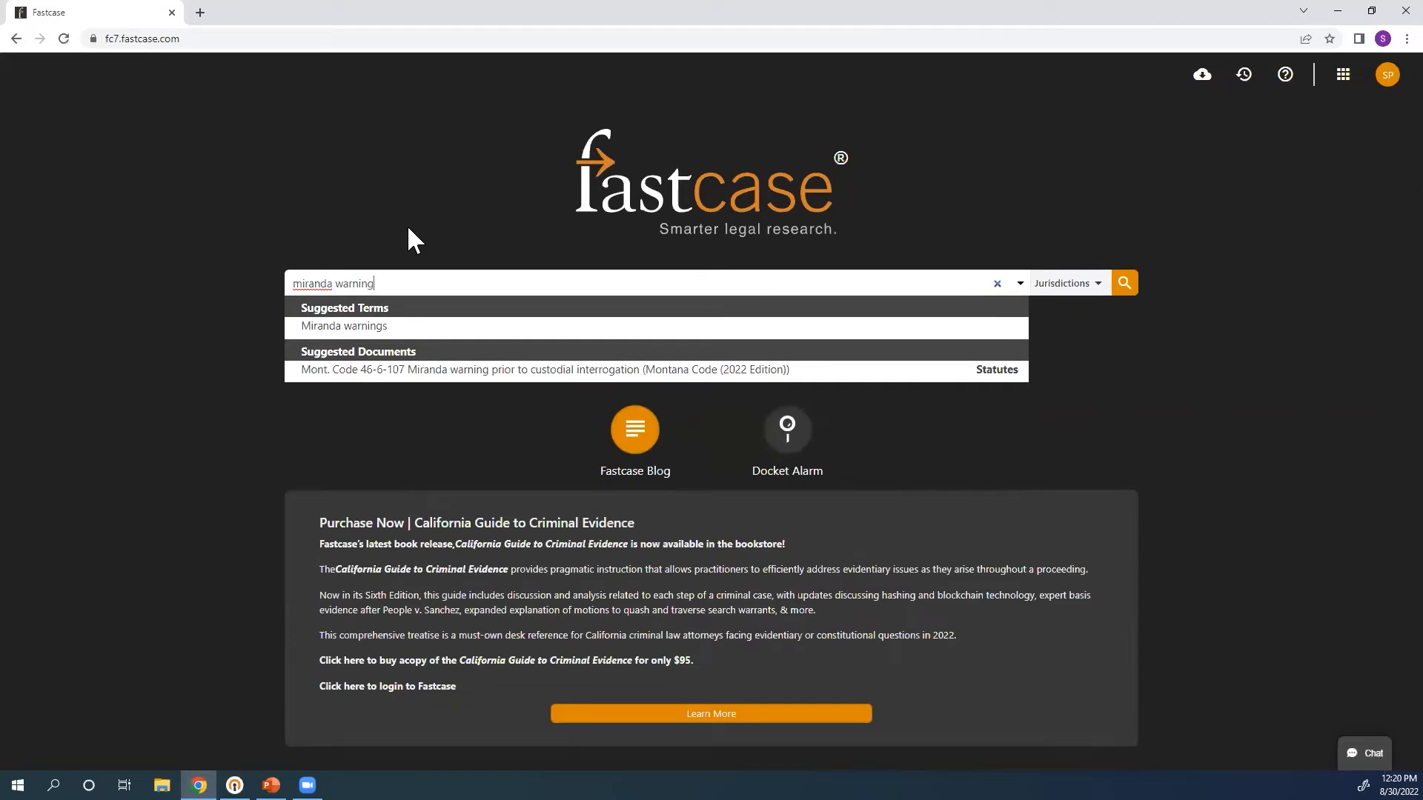
pyautogui.press('Return')
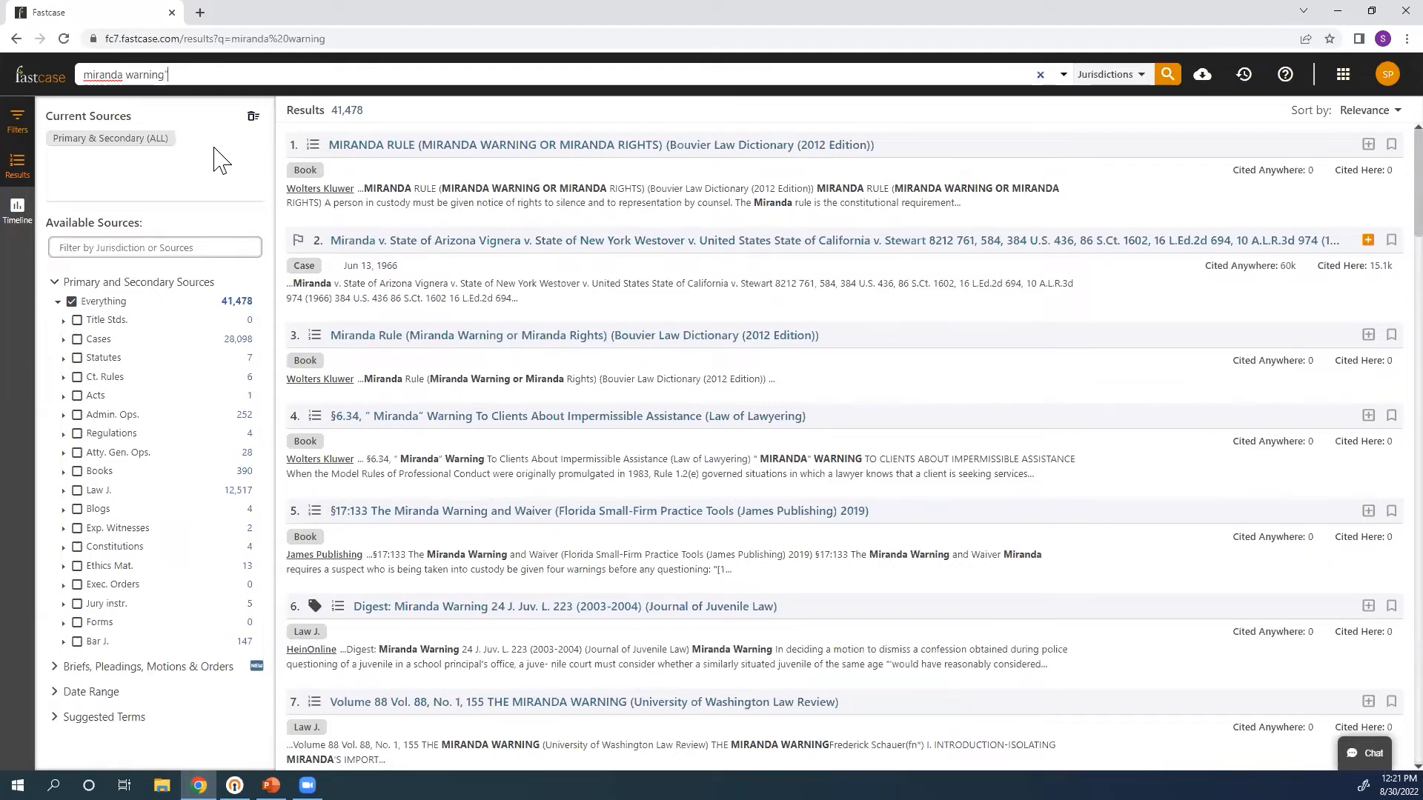
# Try enclosing the miranda warning query in quotation marks as an exact phrase, and remove the marks without searching
pyautogui.press('Home')
pyautogui.write('"')
pyautogui.press('BackSpace')
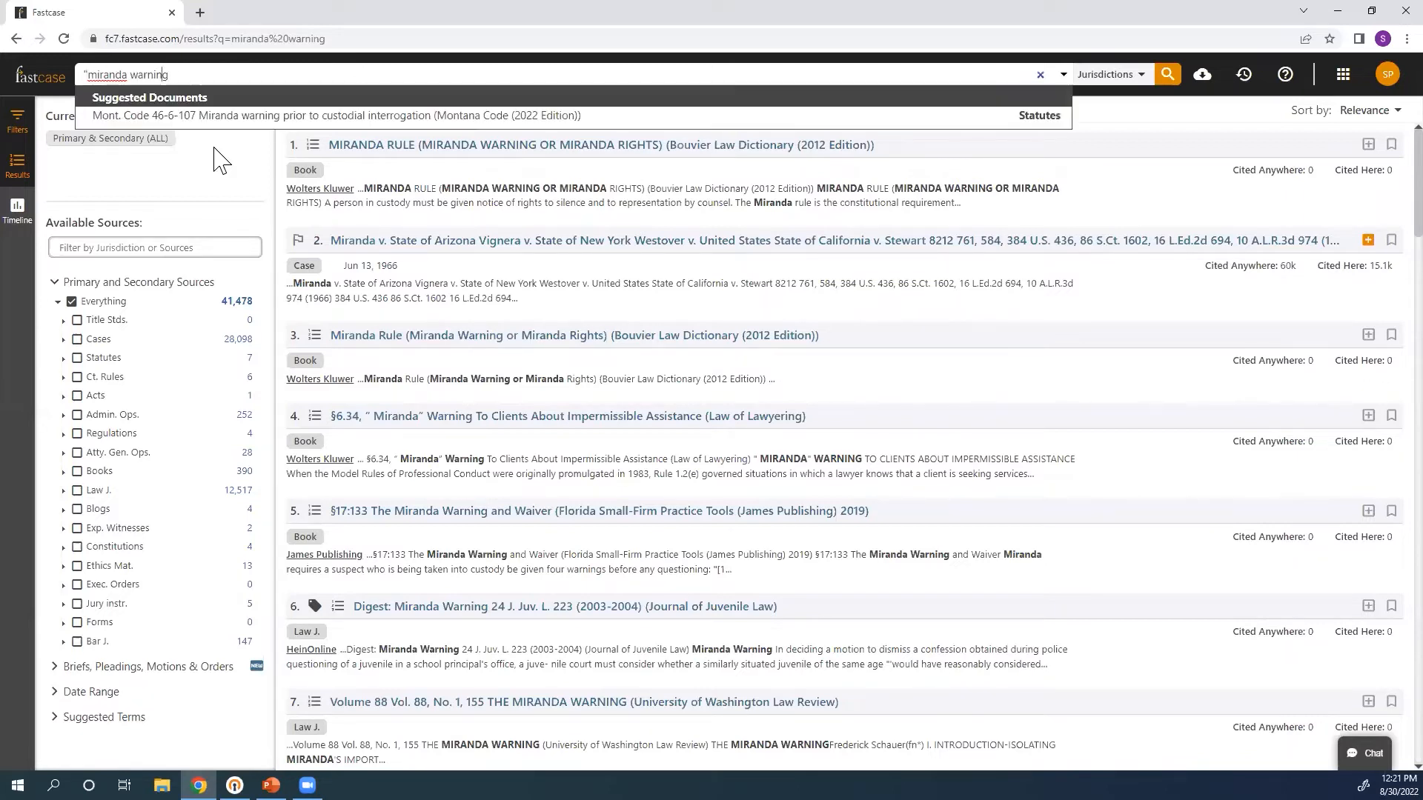
pyautogui.press('BackSpace')
pyautogui.click(233, 77)
pyautogui.click(201, 190)
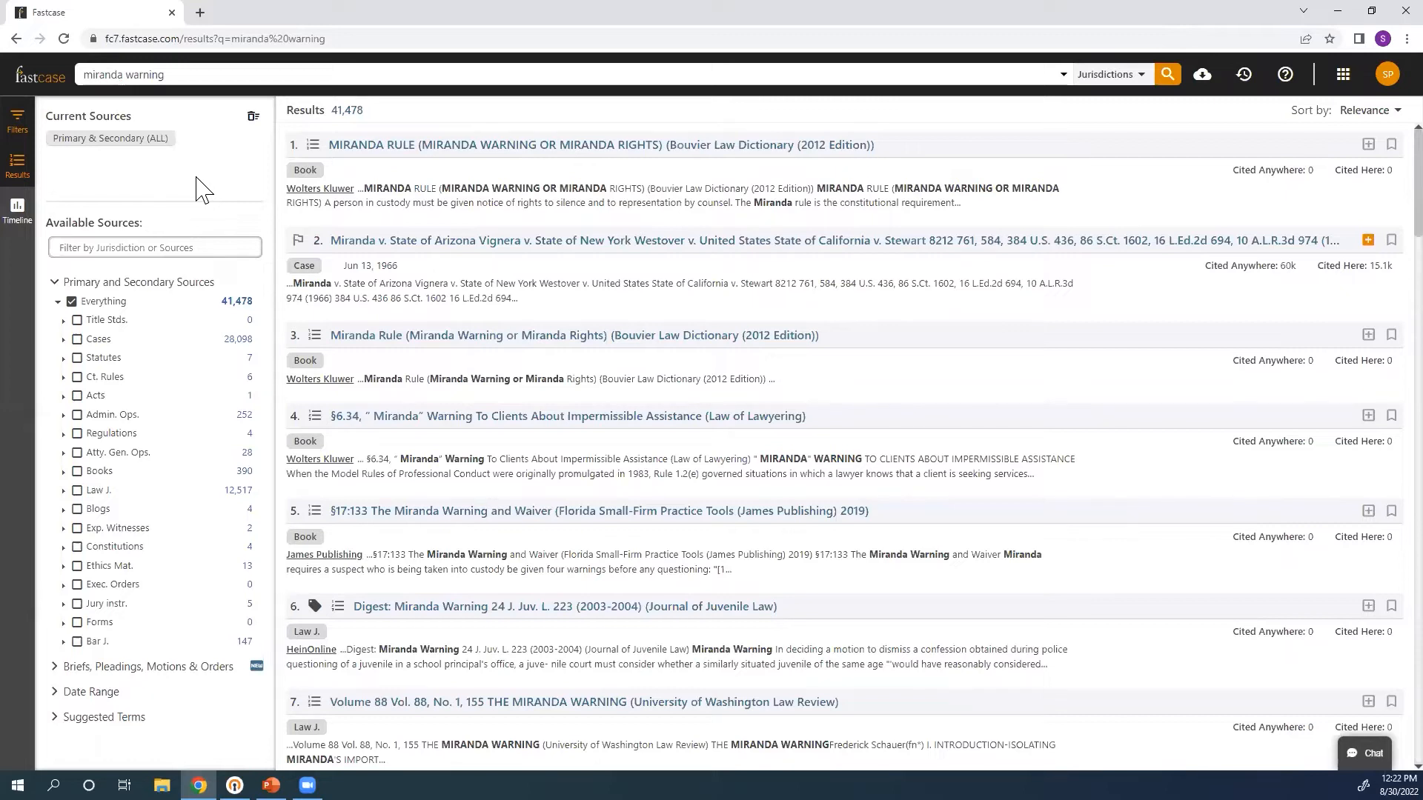
# Try adding the proximity operator w/15 between miranda and warning, and delete it from the query
pyautogui.click(140, 74)
pyautogui.write('w')
pyautogui.write('/')
pyautogui.write('15')
pyautogui.press('BackSpace')
pyautogui.press('BackSpace')
pyautogui.press('BackSpace')
pyautogui.press('BackSpace')
pyautogui.press('BackSpace')
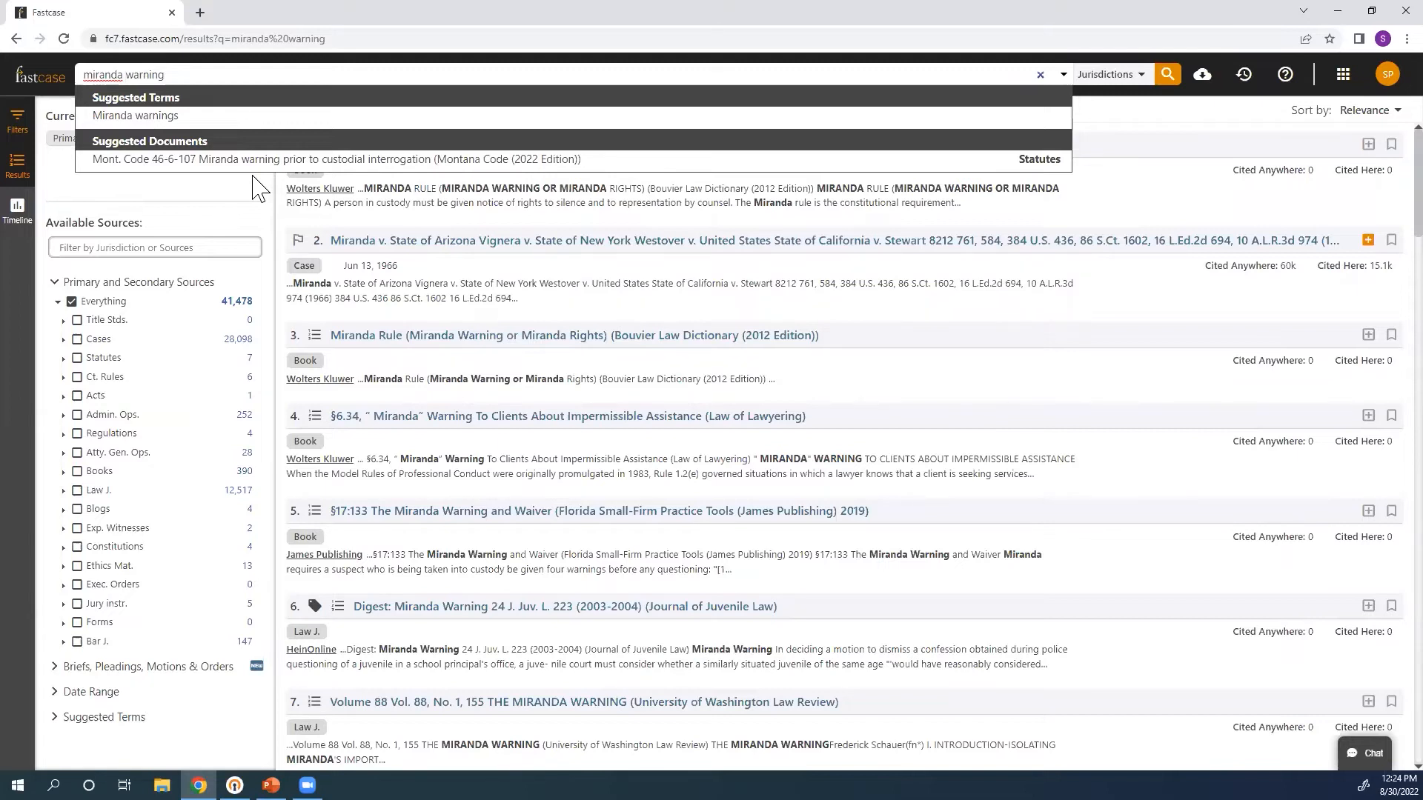
# Run a proximity search for miranda w/15 warning across all sources
pyautogui.write('w/15')
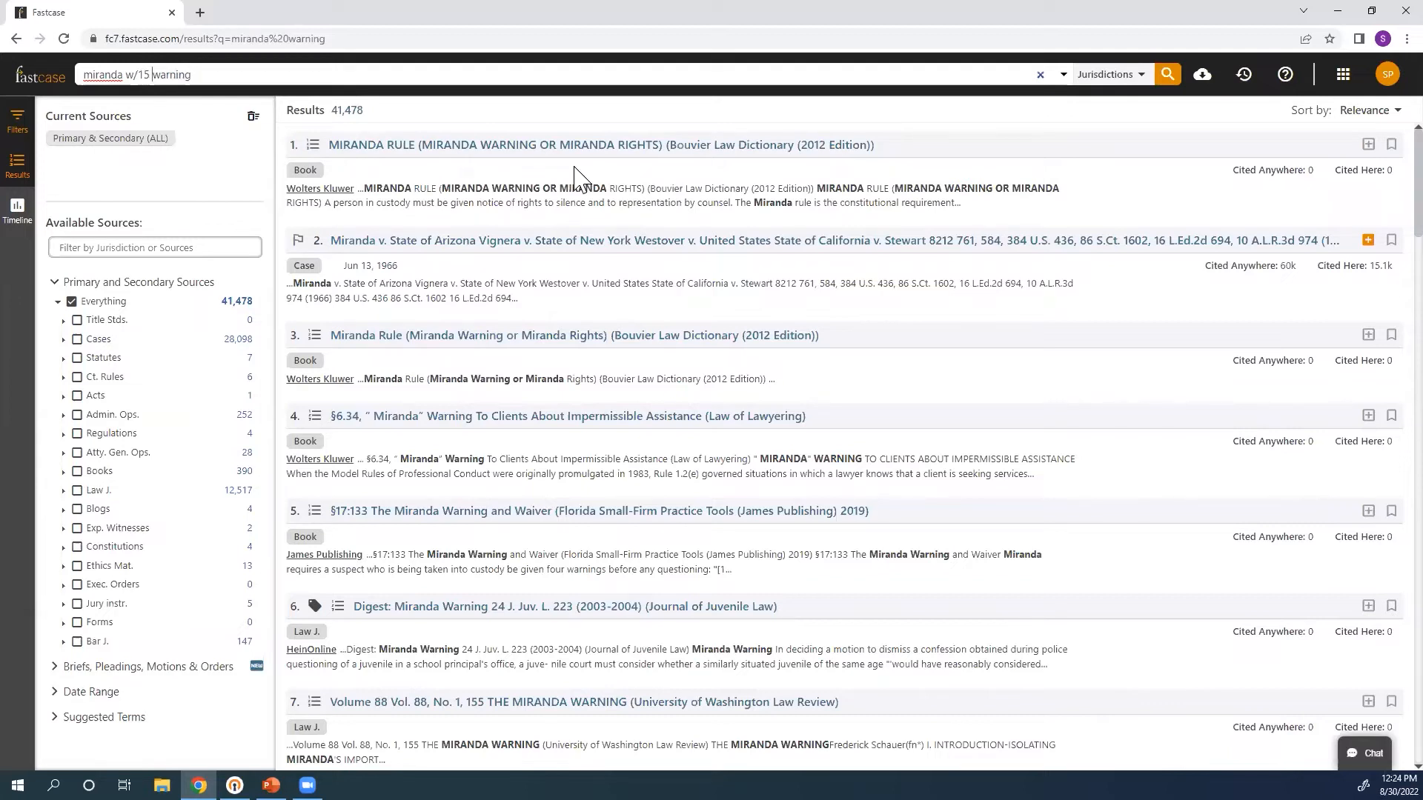
pyautogui.click(1170, 75)
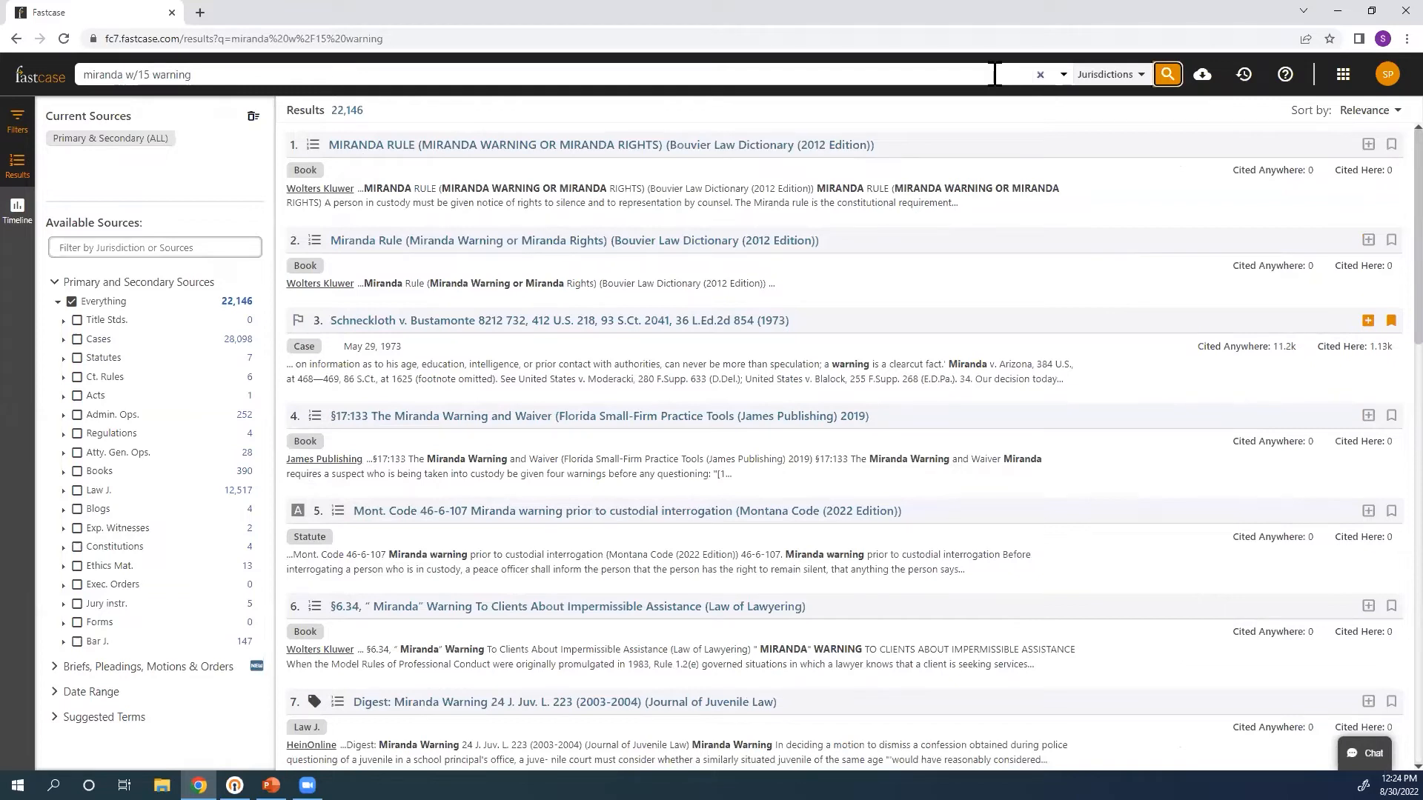
pyautogui.click(996, 74)
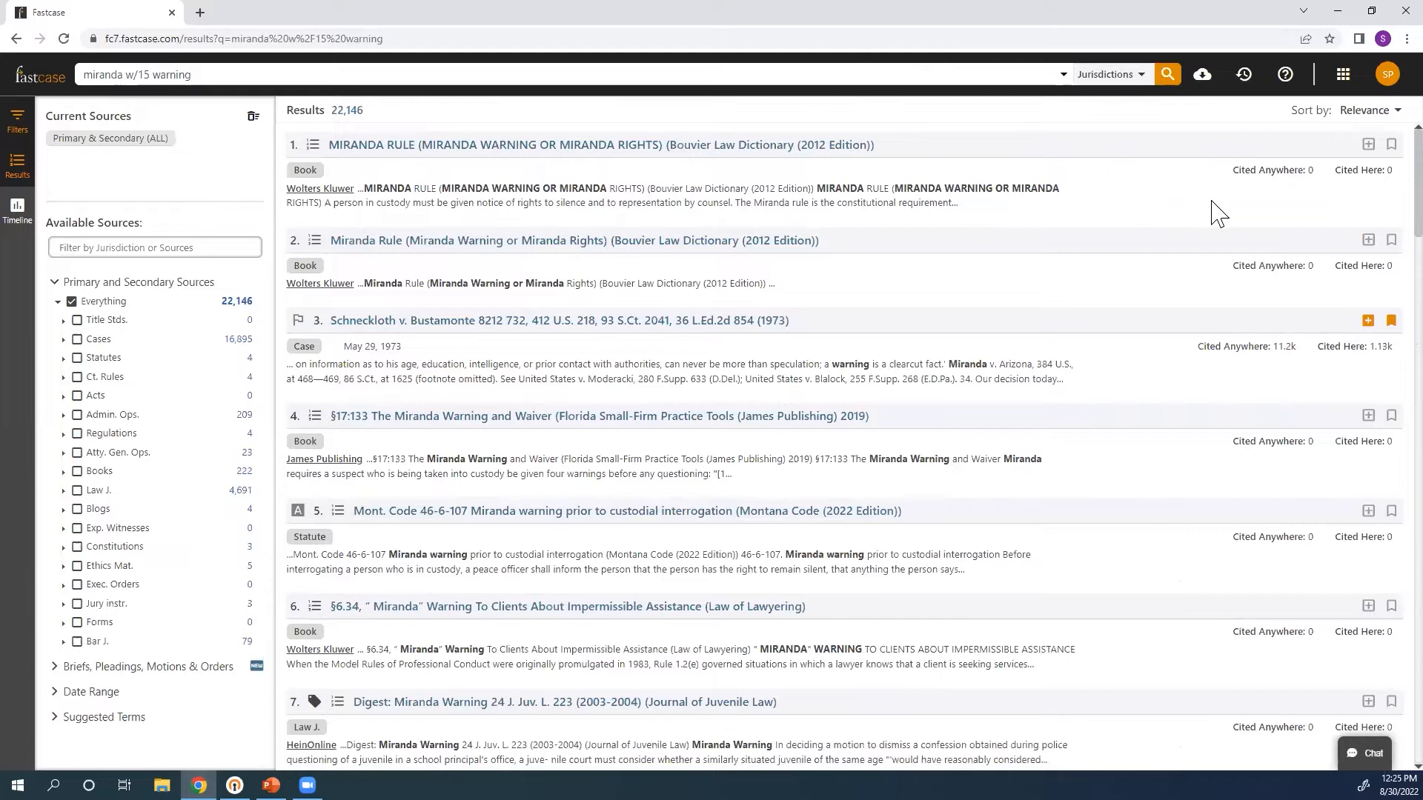
# Look through the proximity search results, examining document types, excerpts and citation counts, and return to the start of the list
pyautogui.scroll(-2, 1204, 214)
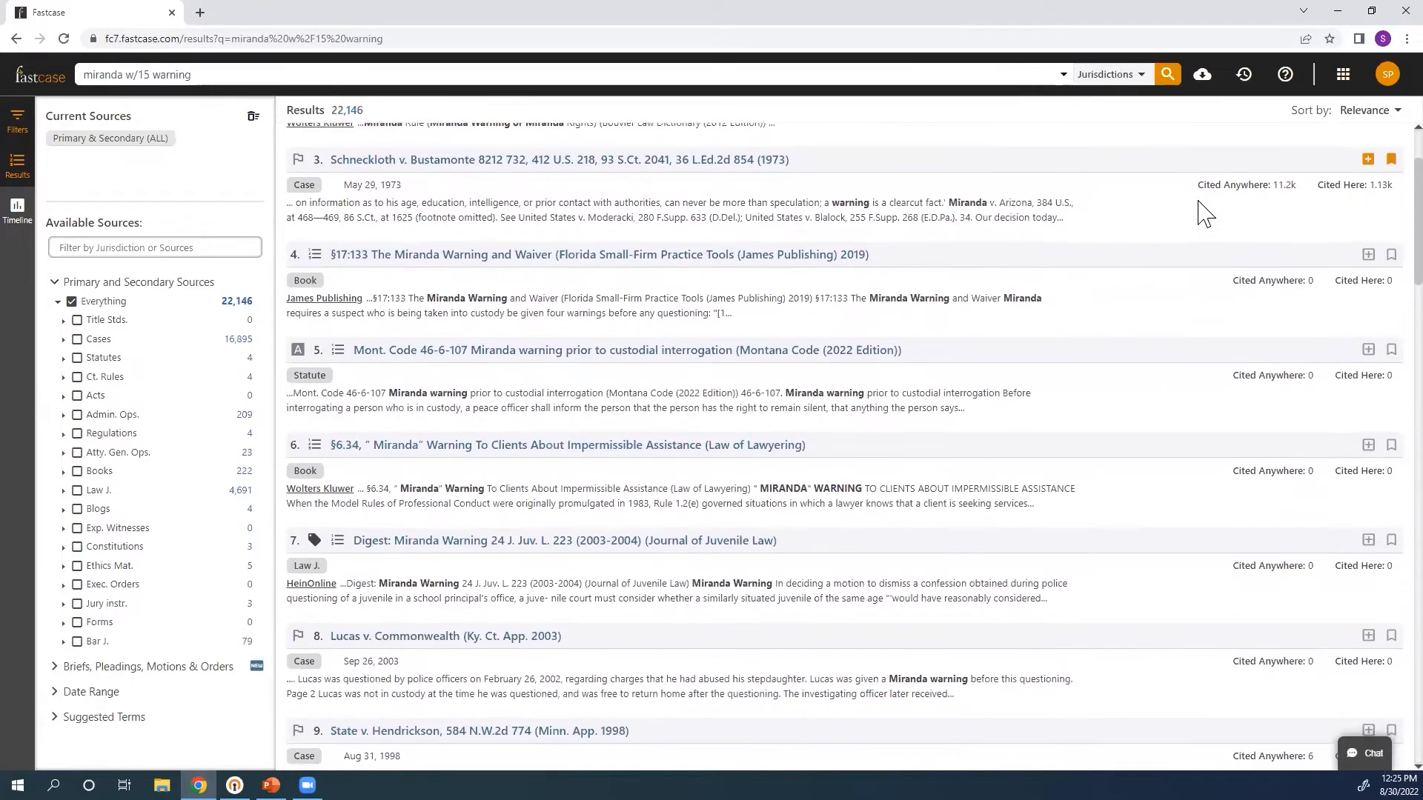
pyautogui.scroll(-10, 1204, 214)
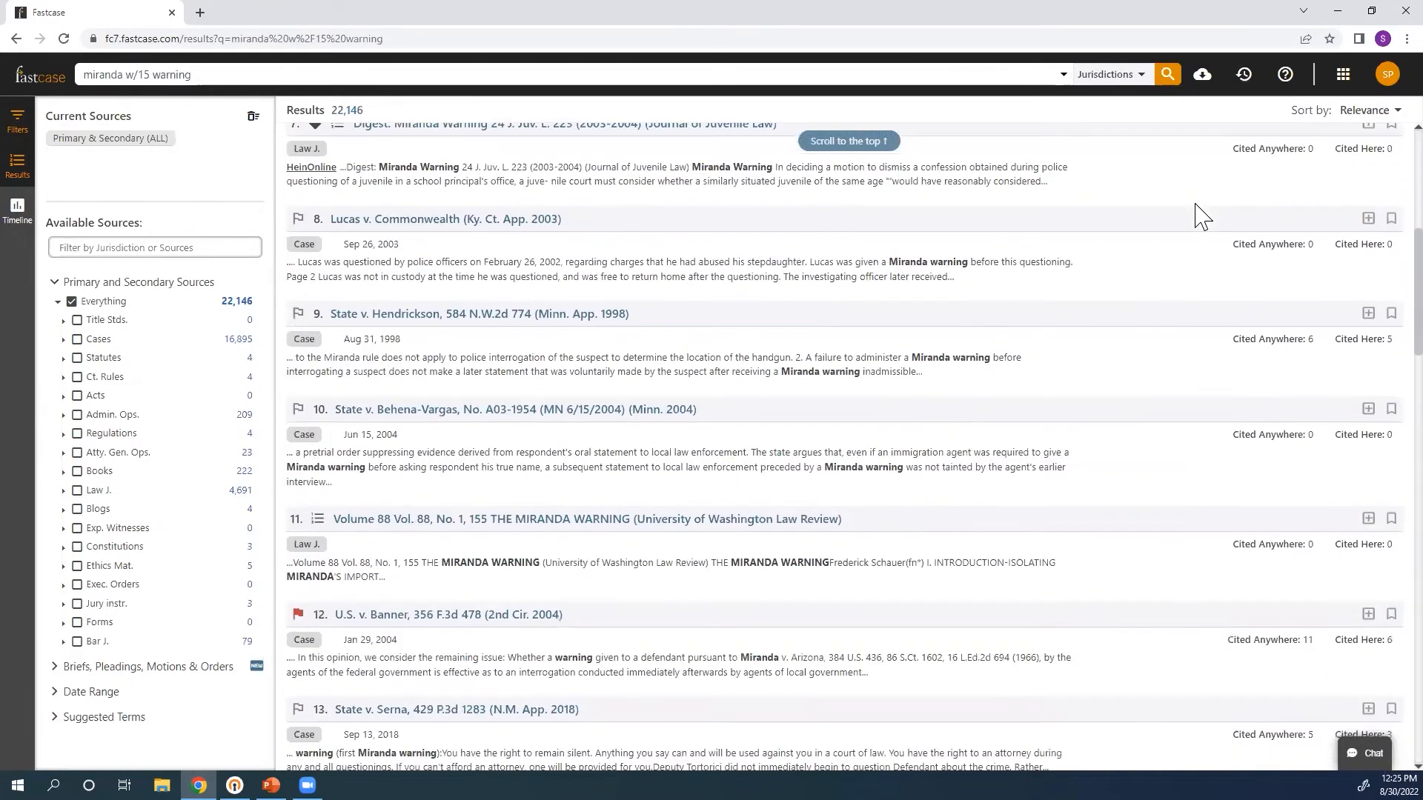
pyautogui.scroll(-8, 1200, 215)
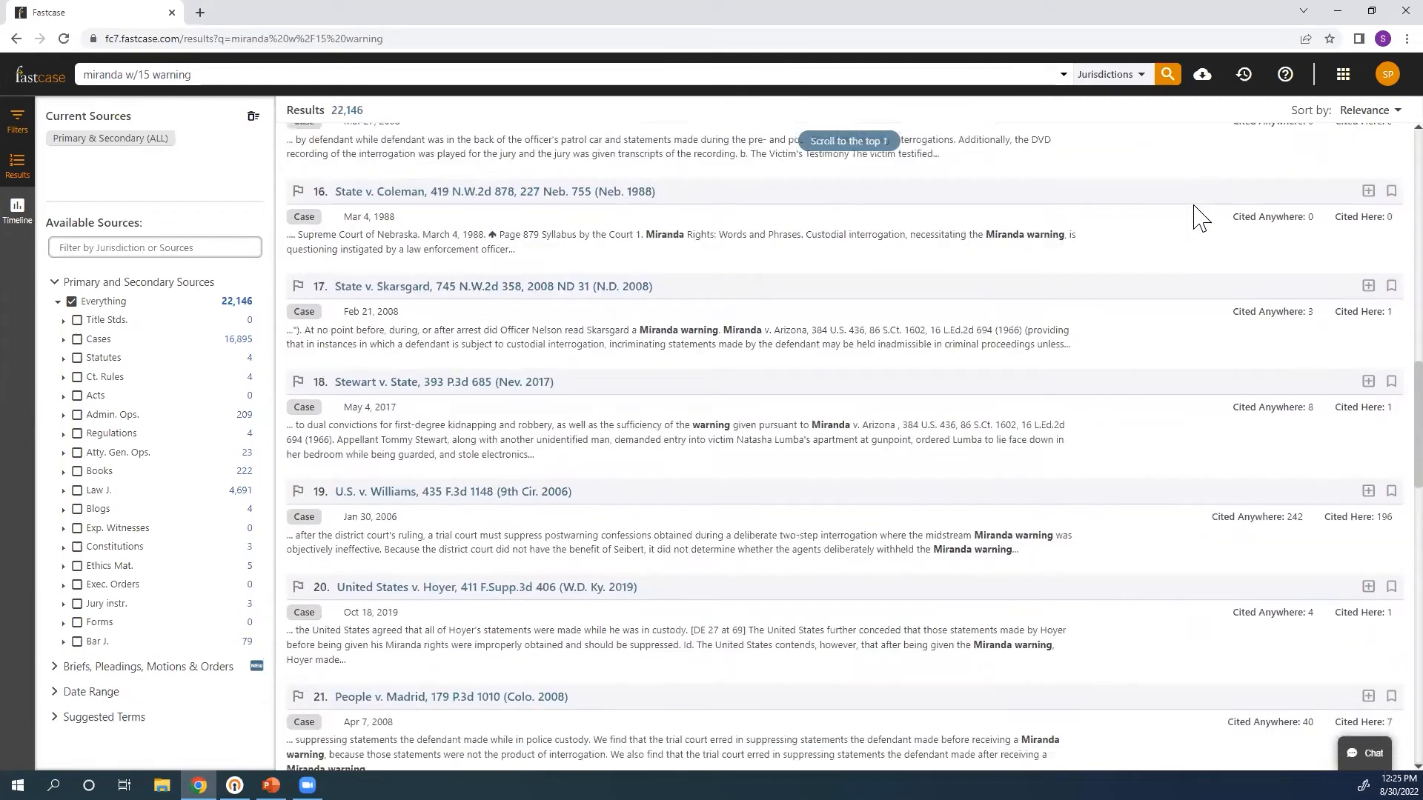
pyautogui.scroll(-3, 1201, 219)
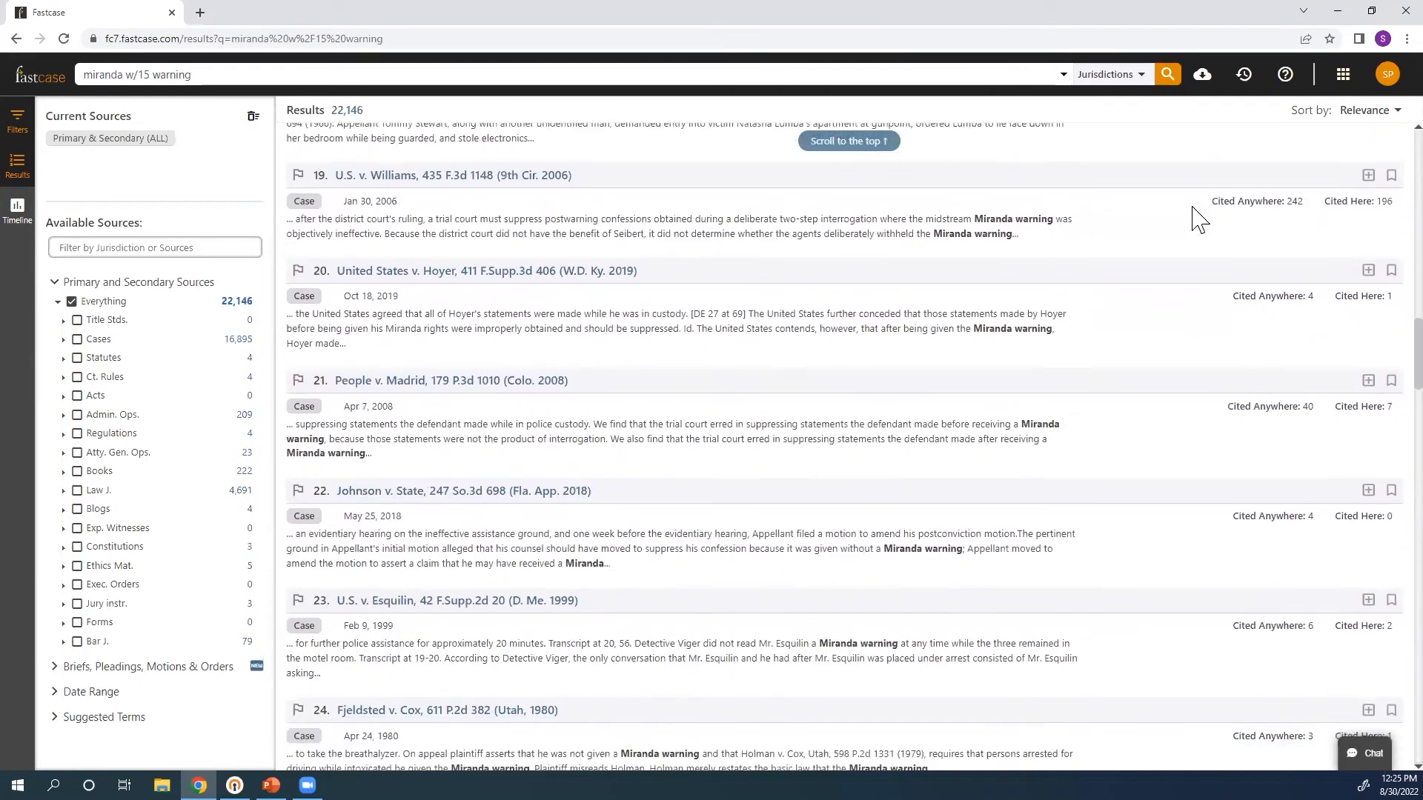
pyautogui.scroll(-12, 1198, 220)
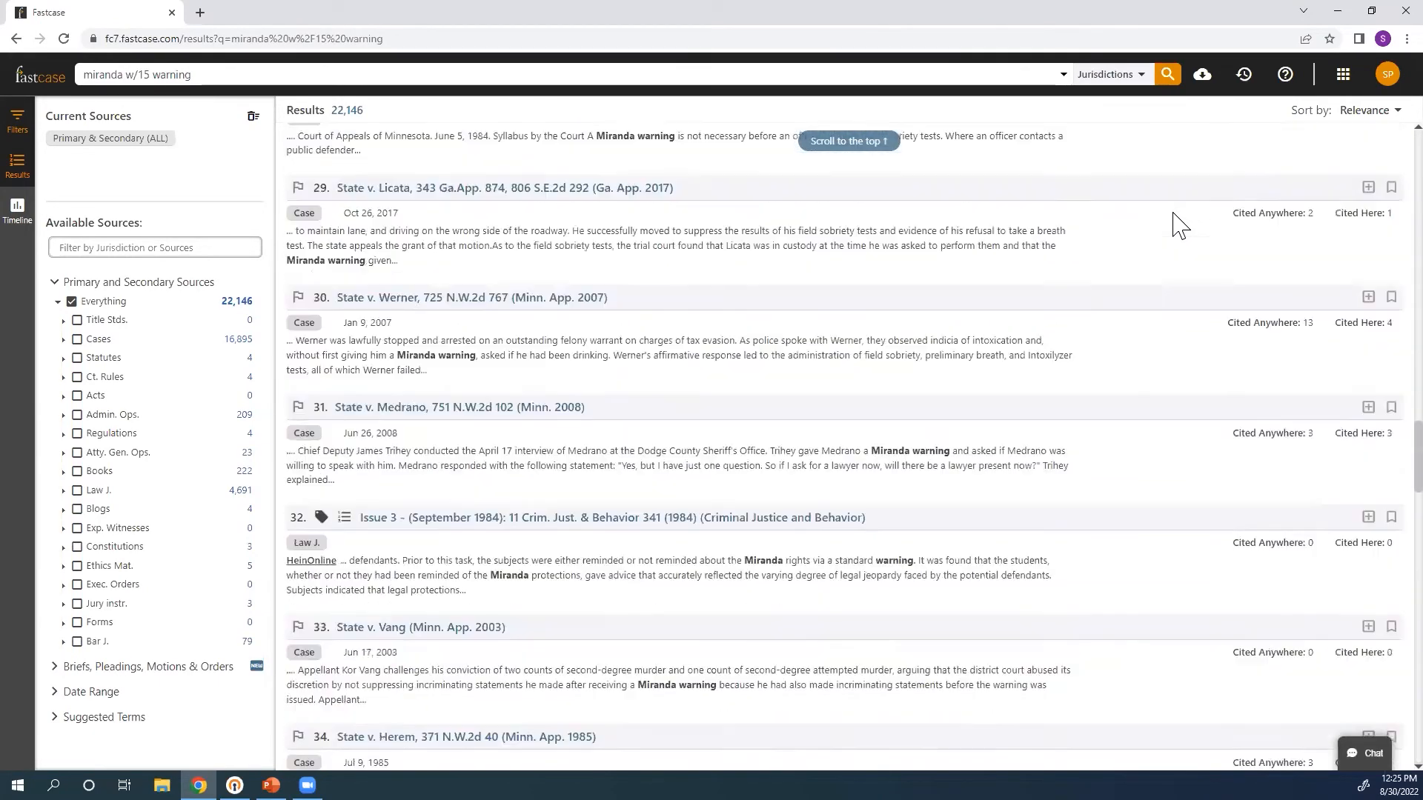
pyautogui.scroll(-6, 1175, 215)
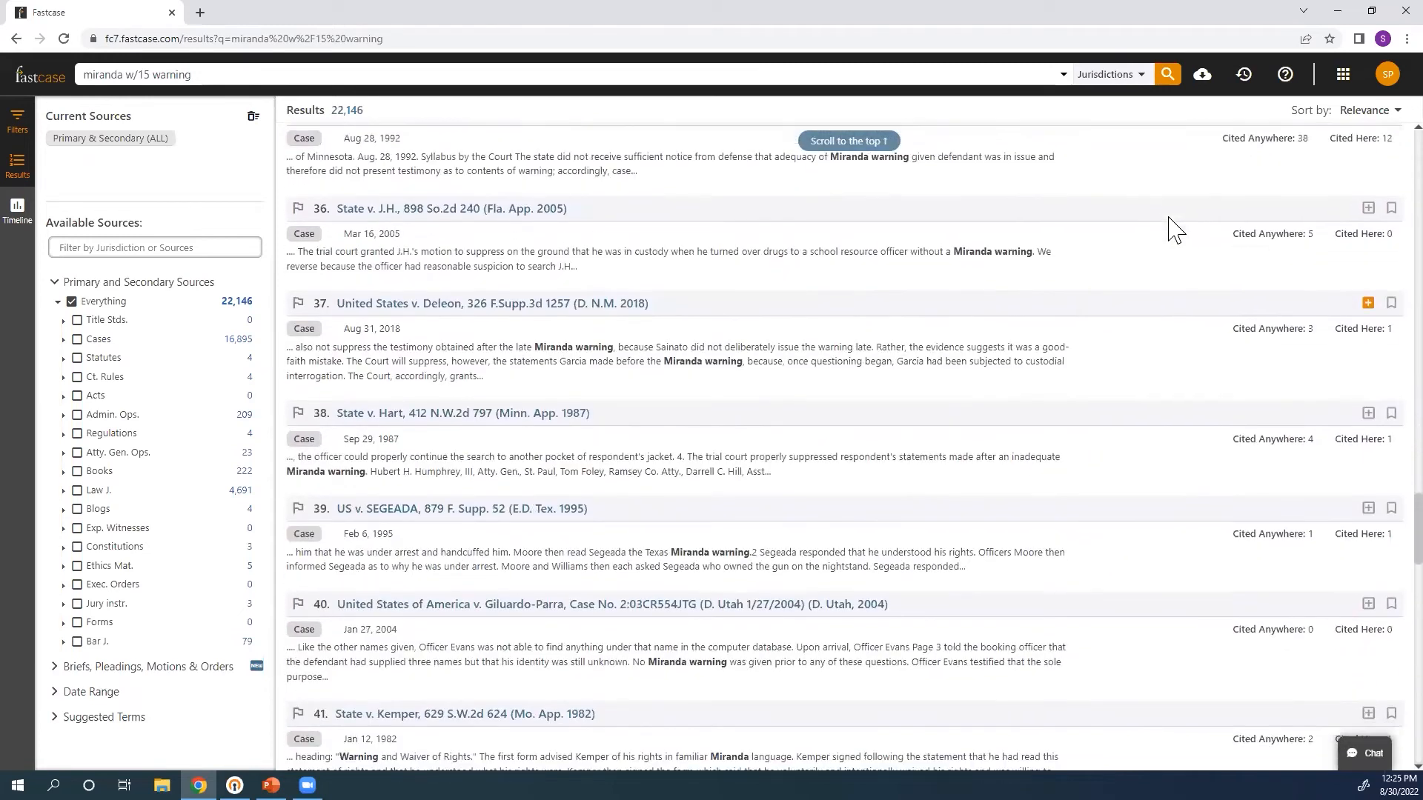
pyautogui.scroll(-7, 1175, 234)
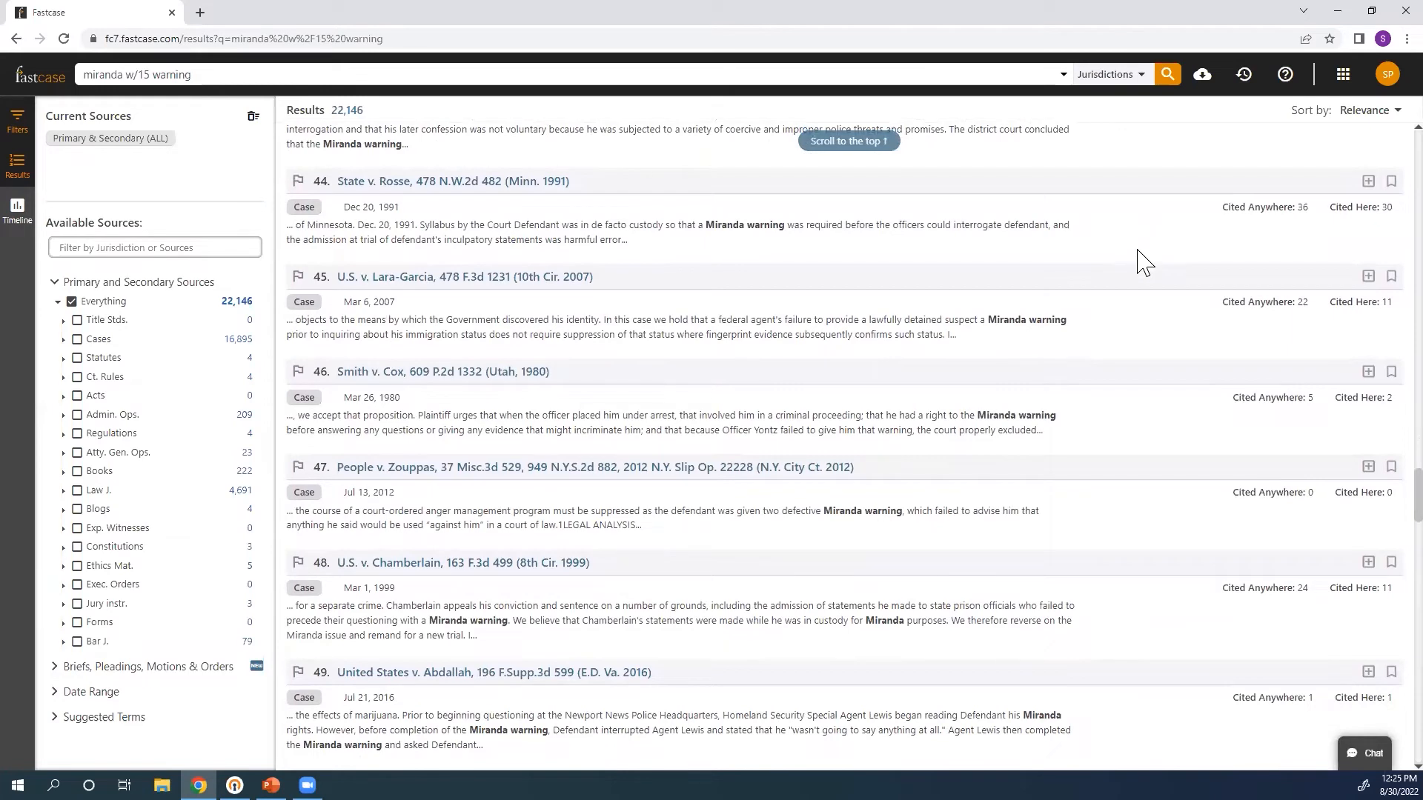
pyautogui.scroll(-5, 1142, 252)
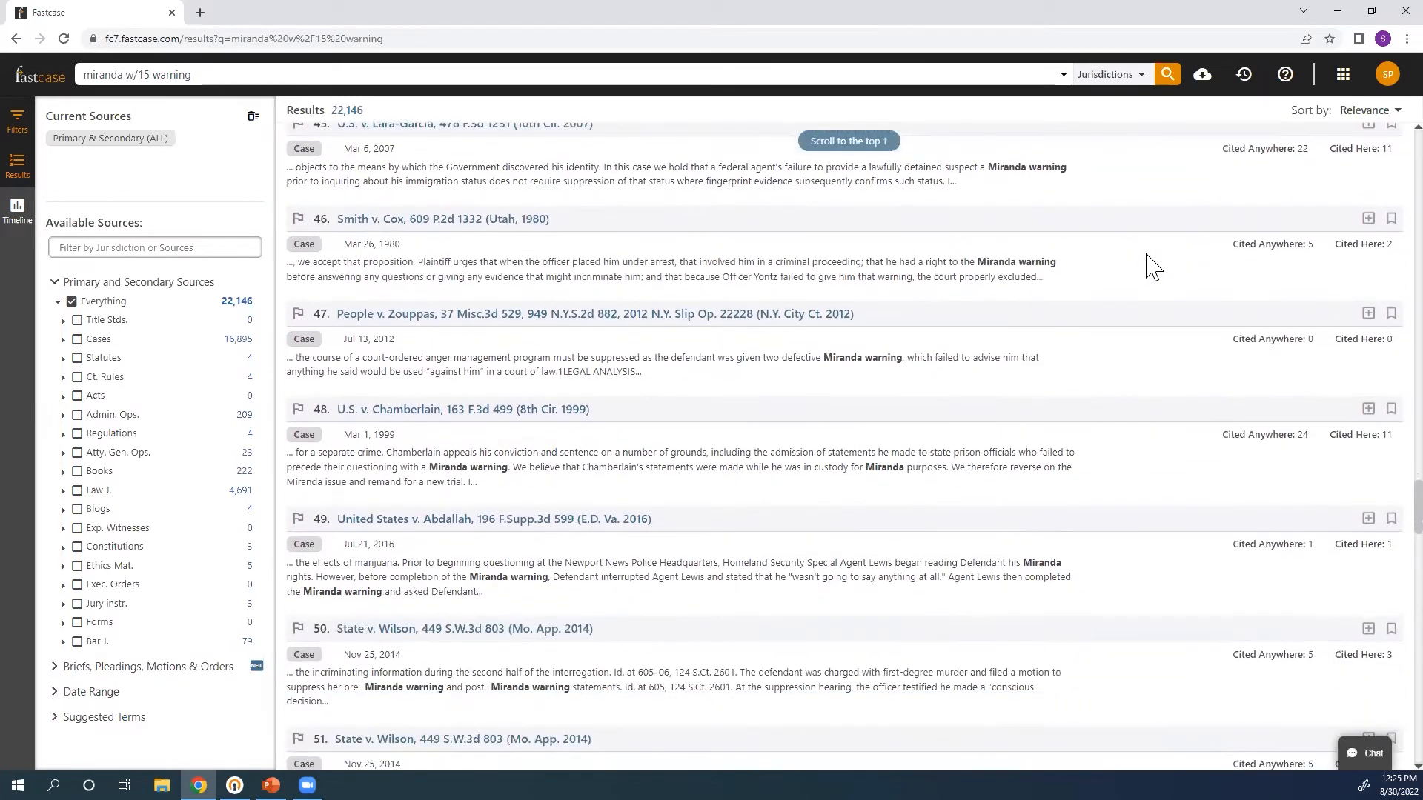
pyautogui.scroll(-8, 1147, 275)
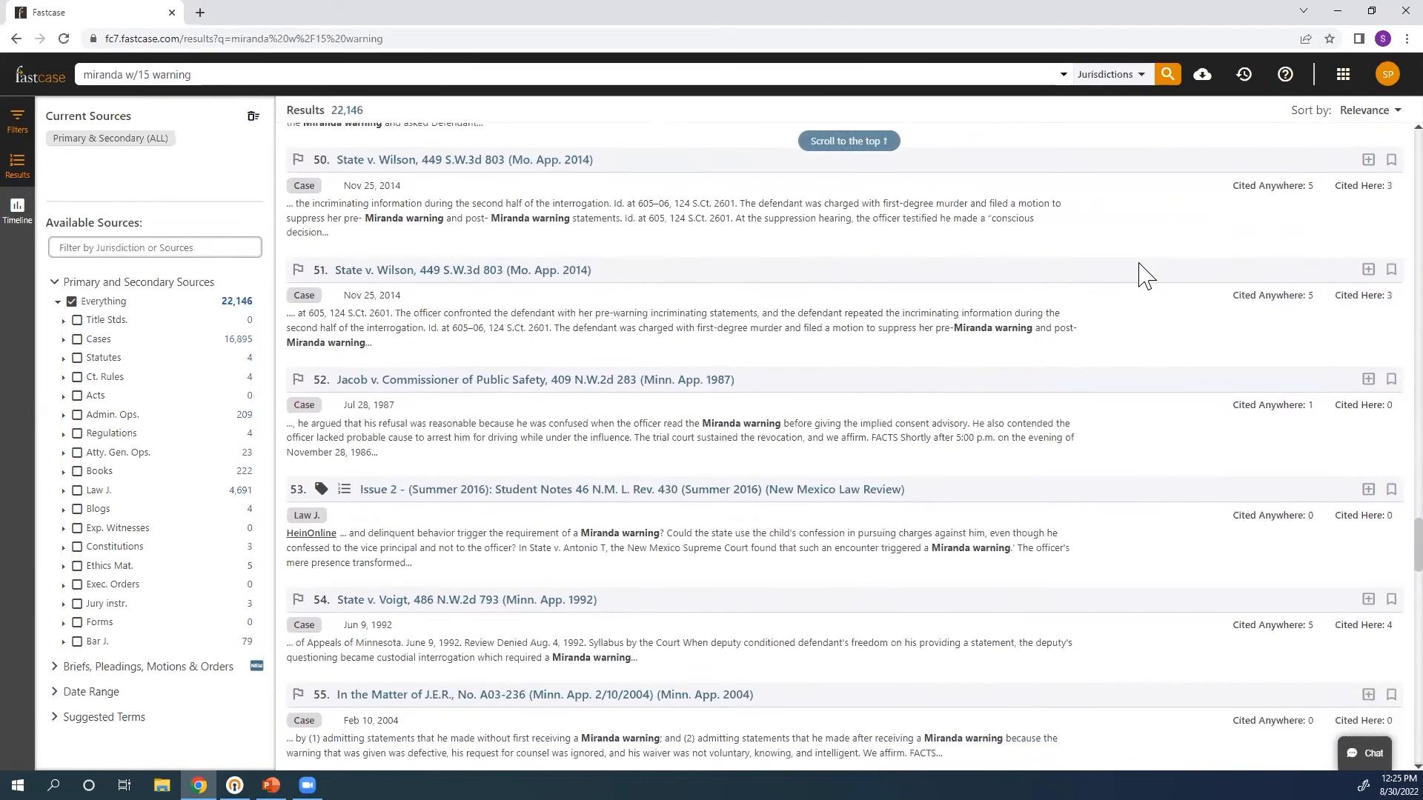
pyautogui.scroll(-6, 1134, 289)
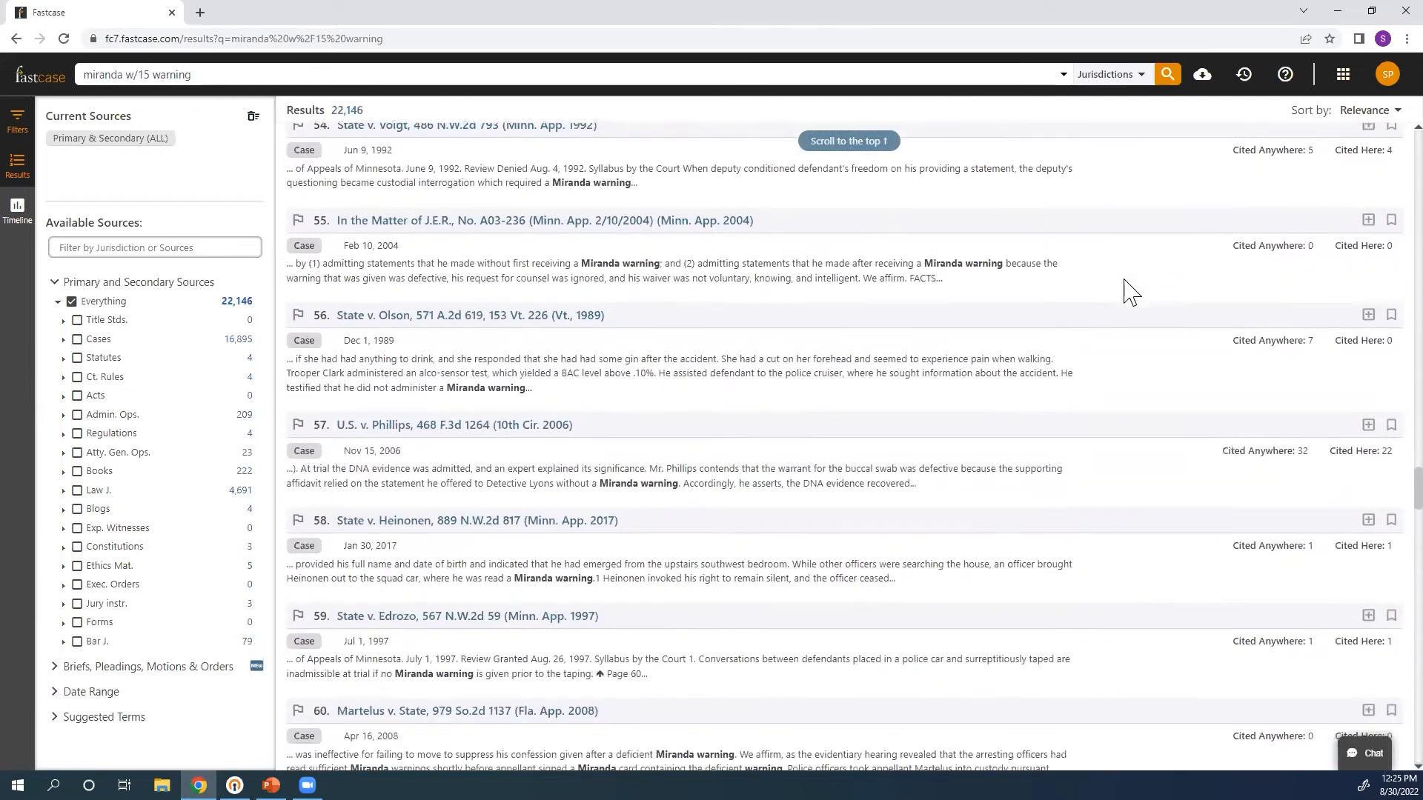
pyautogui.scroll(-18, 1126, 293)
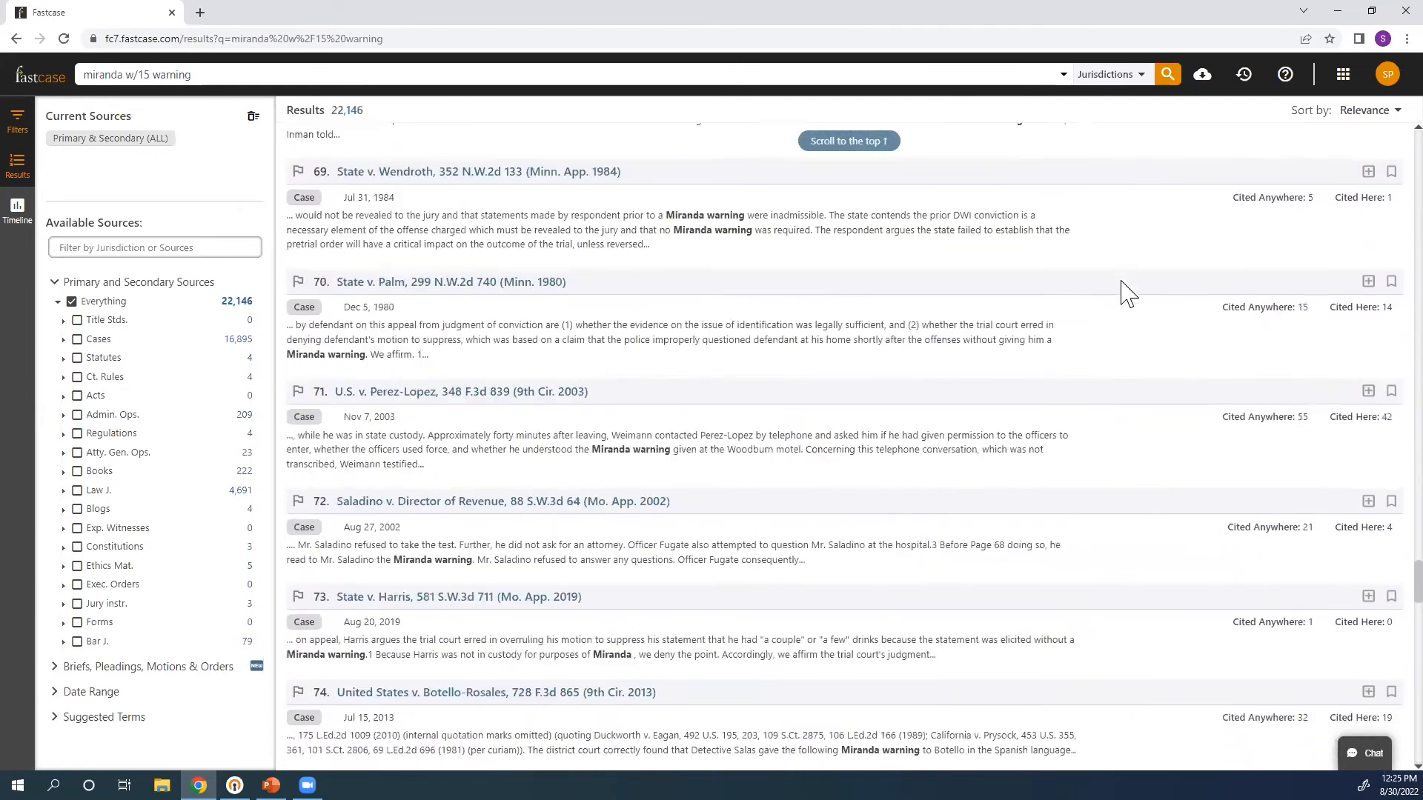
pyautogui.scroll(-12, 1125, 291)
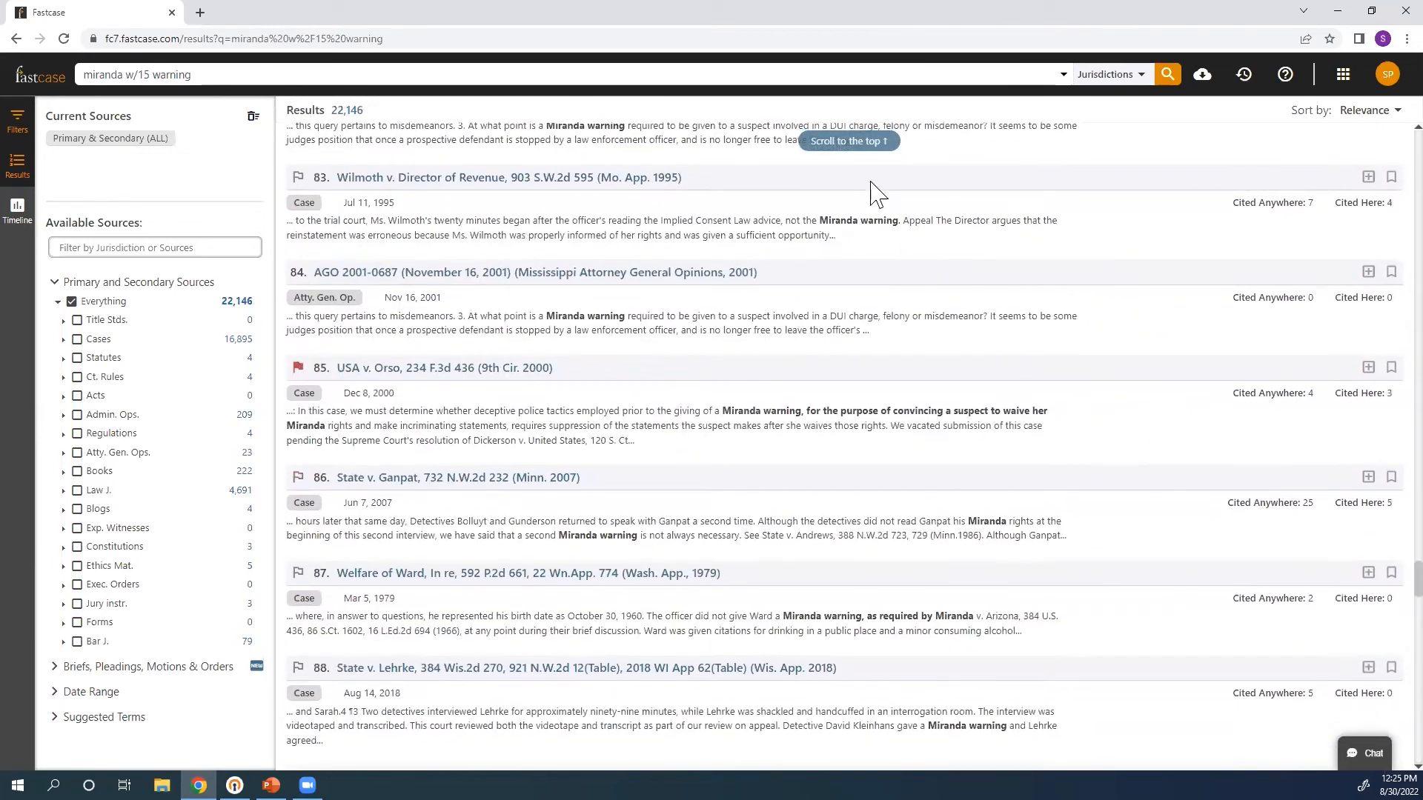
pyautogui.click(845, 151)
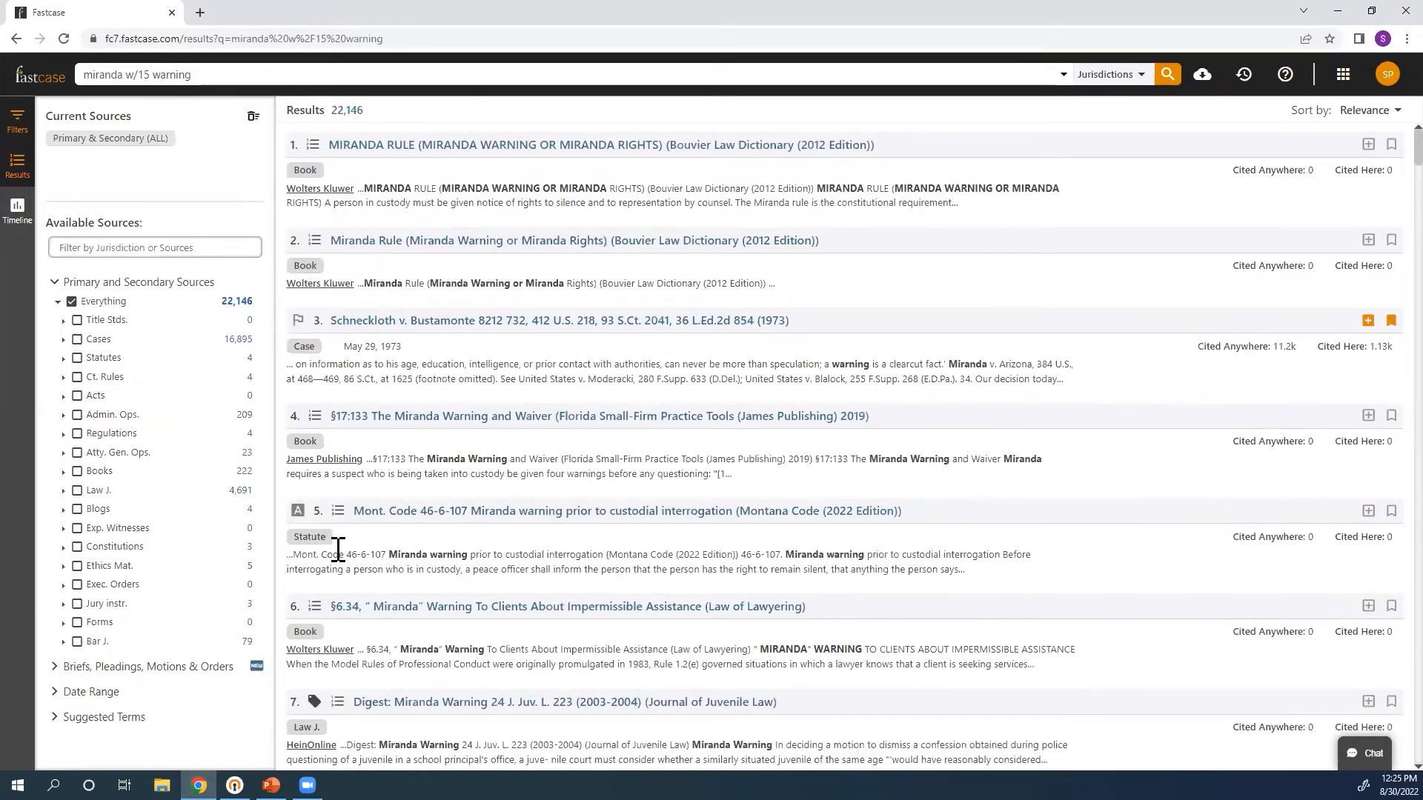
pyautogui.scroll(-3, 339, 552)
pyautogui.scroll(-8, 343, 526)
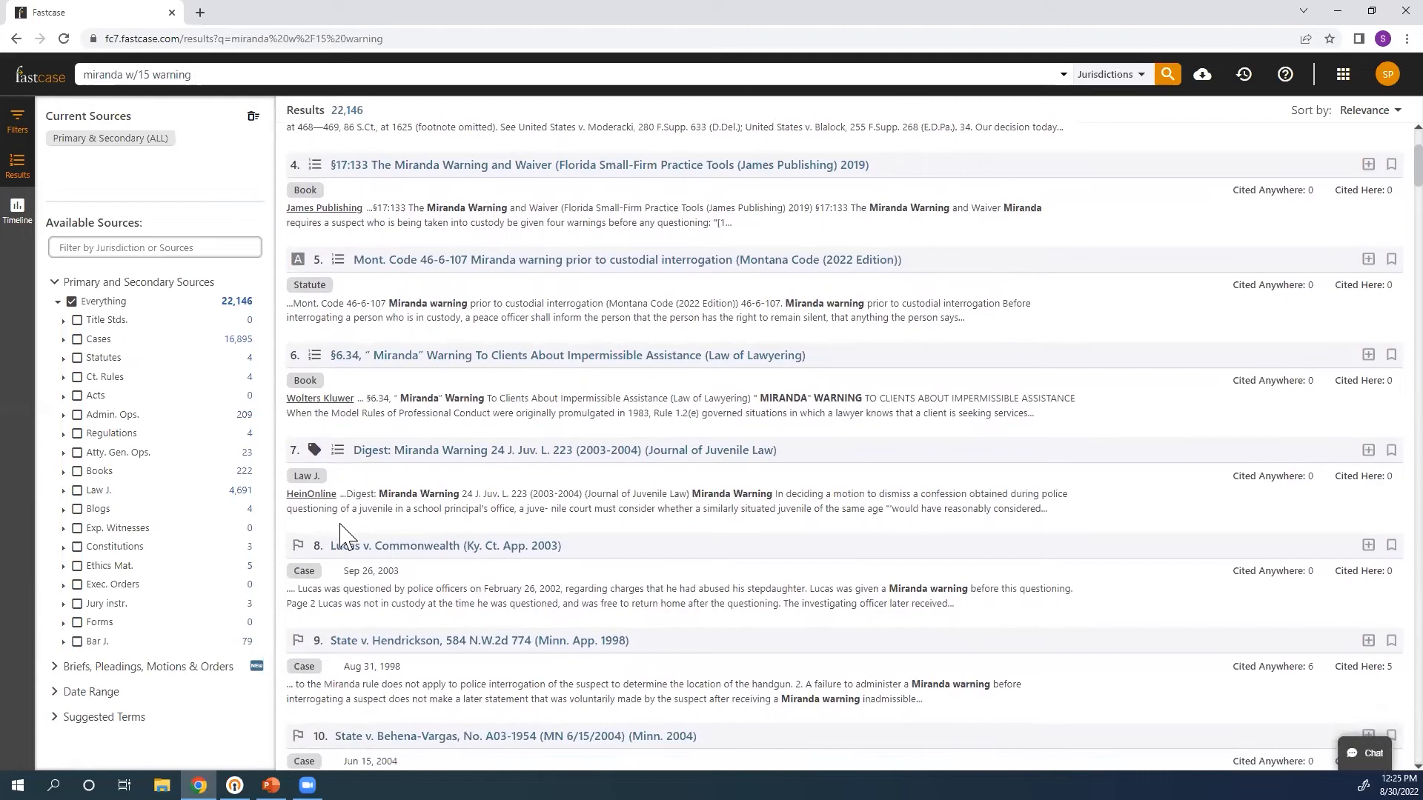
pyautogui.scroll(-5, 339, 443)
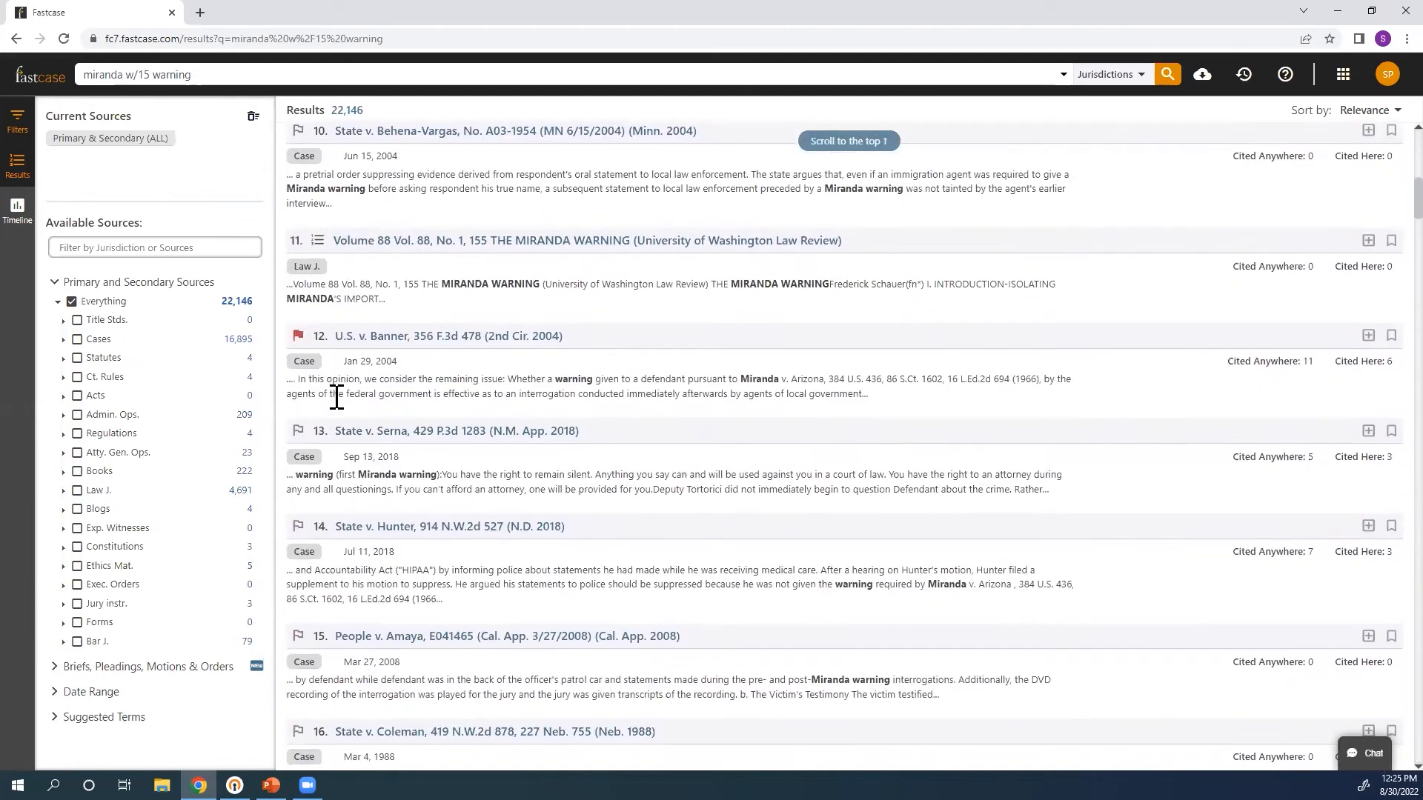
pyautogui.scroll(-9, 339, 416)
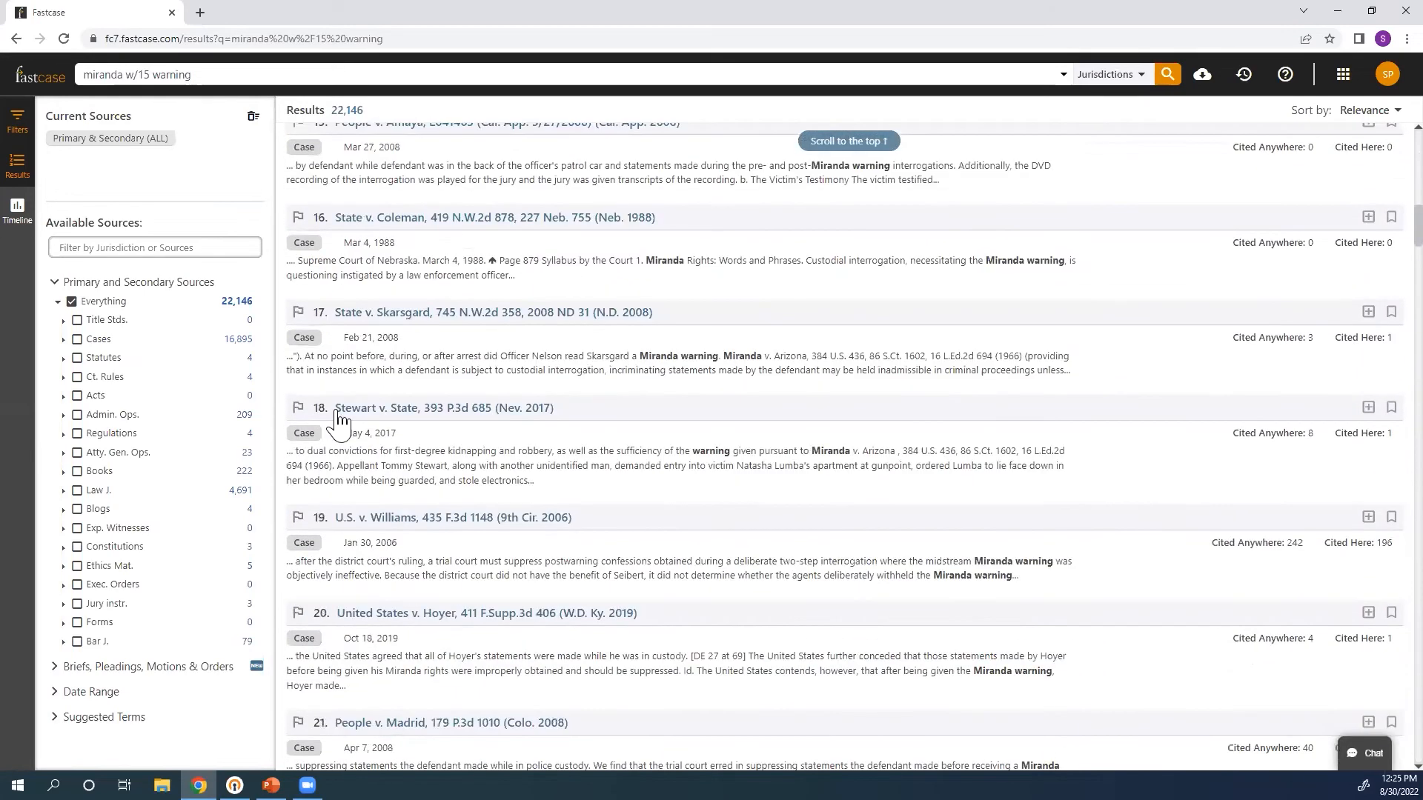
pyautogui.scroll(20, 339, 419)
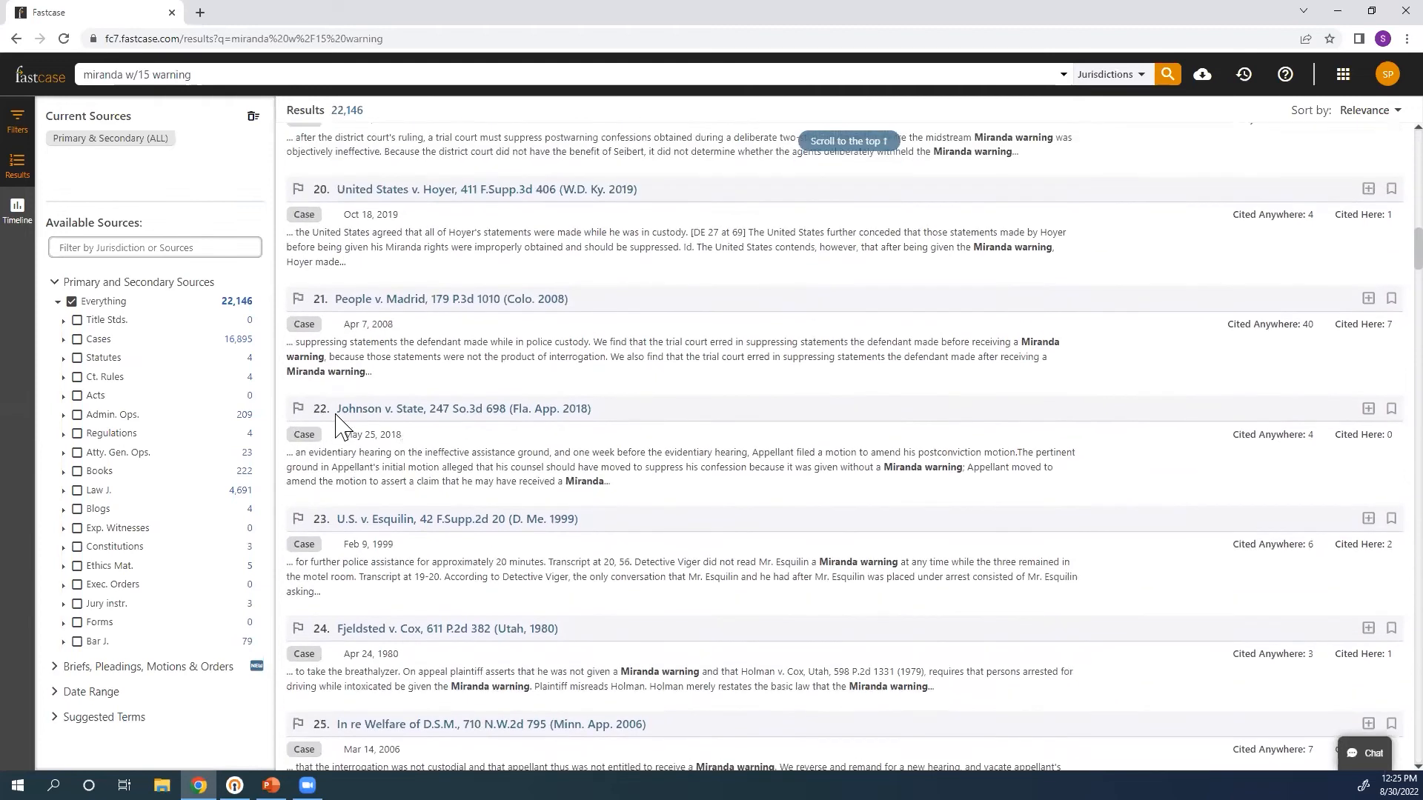
pyautogui.scroll(2, 338, 419)
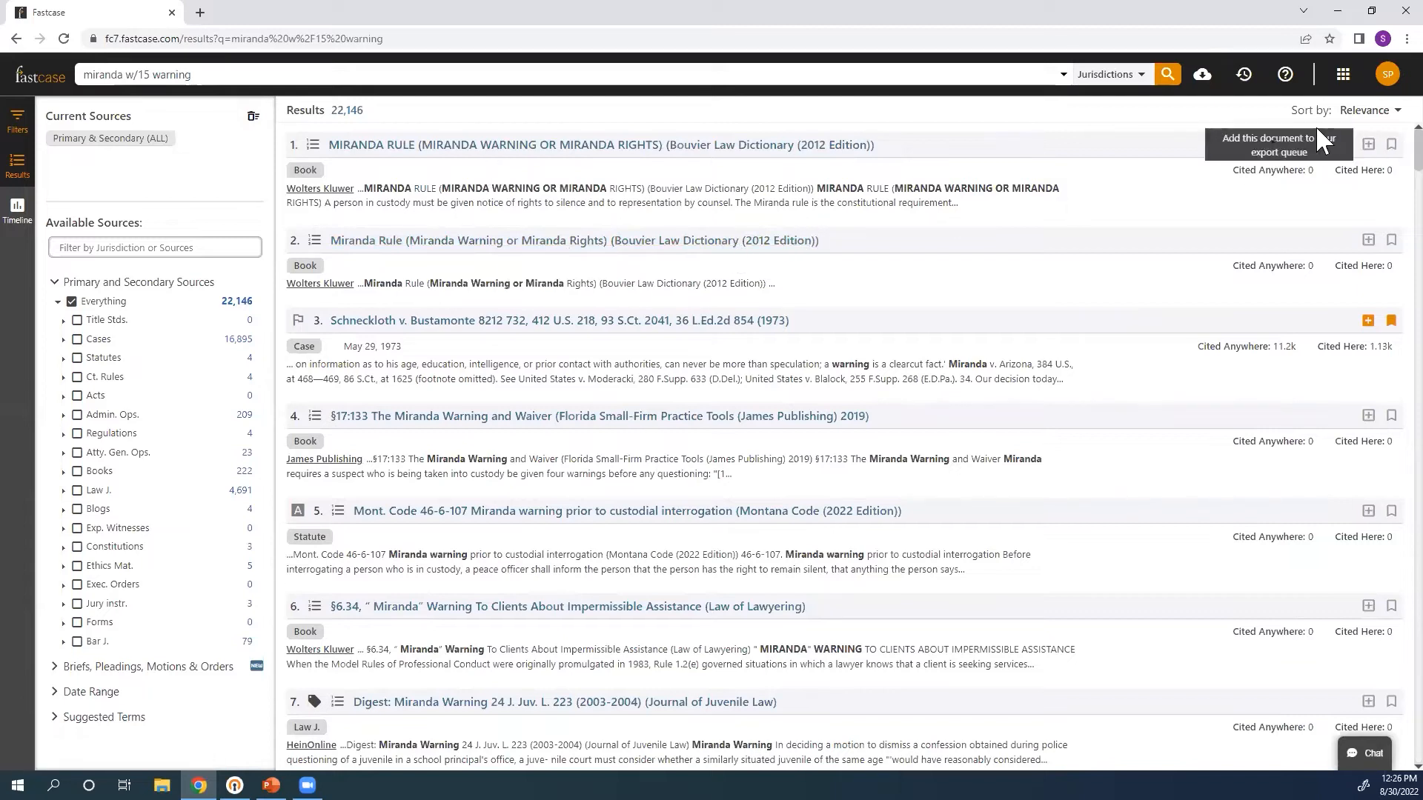
# Look over the sorting options for the search results, keeping the order by relevance
pyautogui.click(1388, 118)
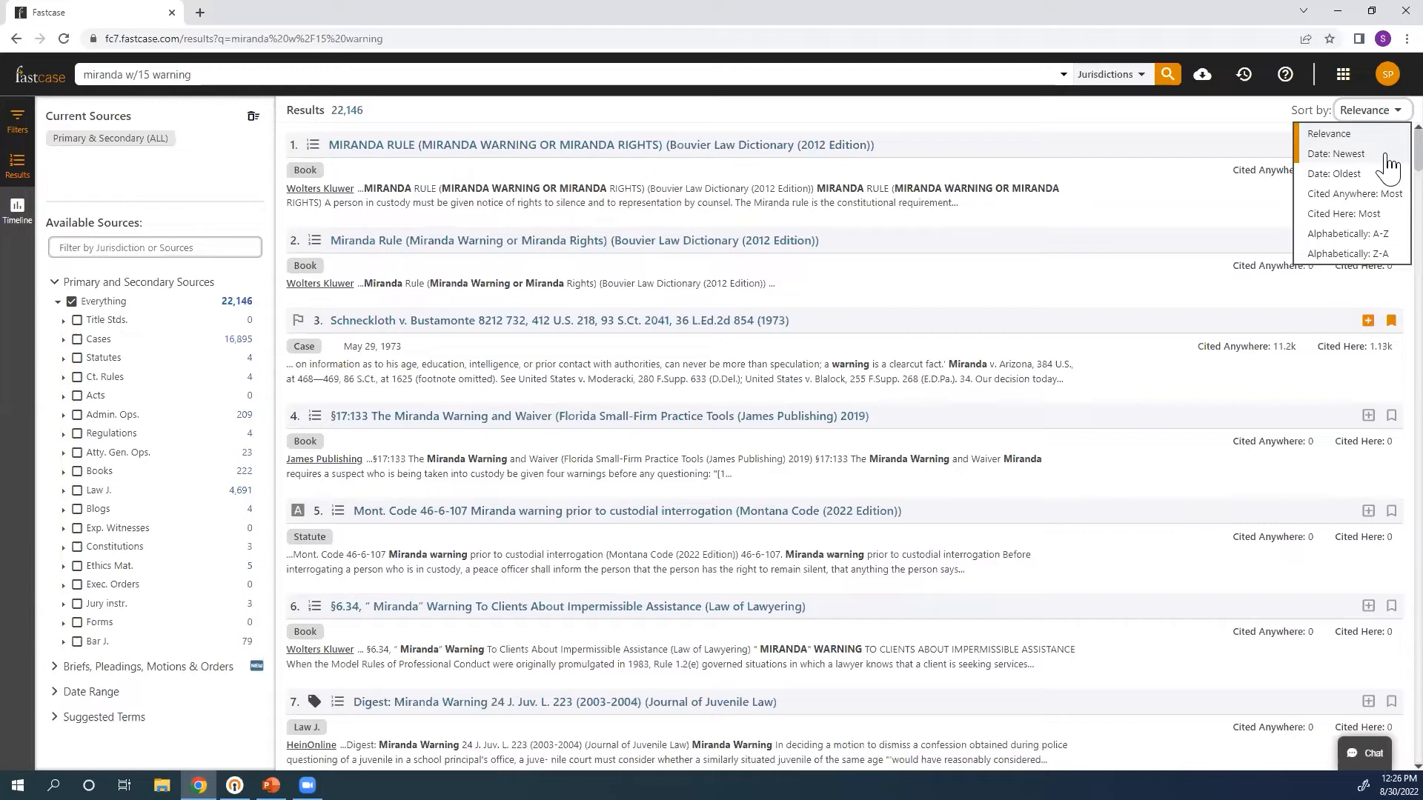
pyautogui.click(1278, 125)
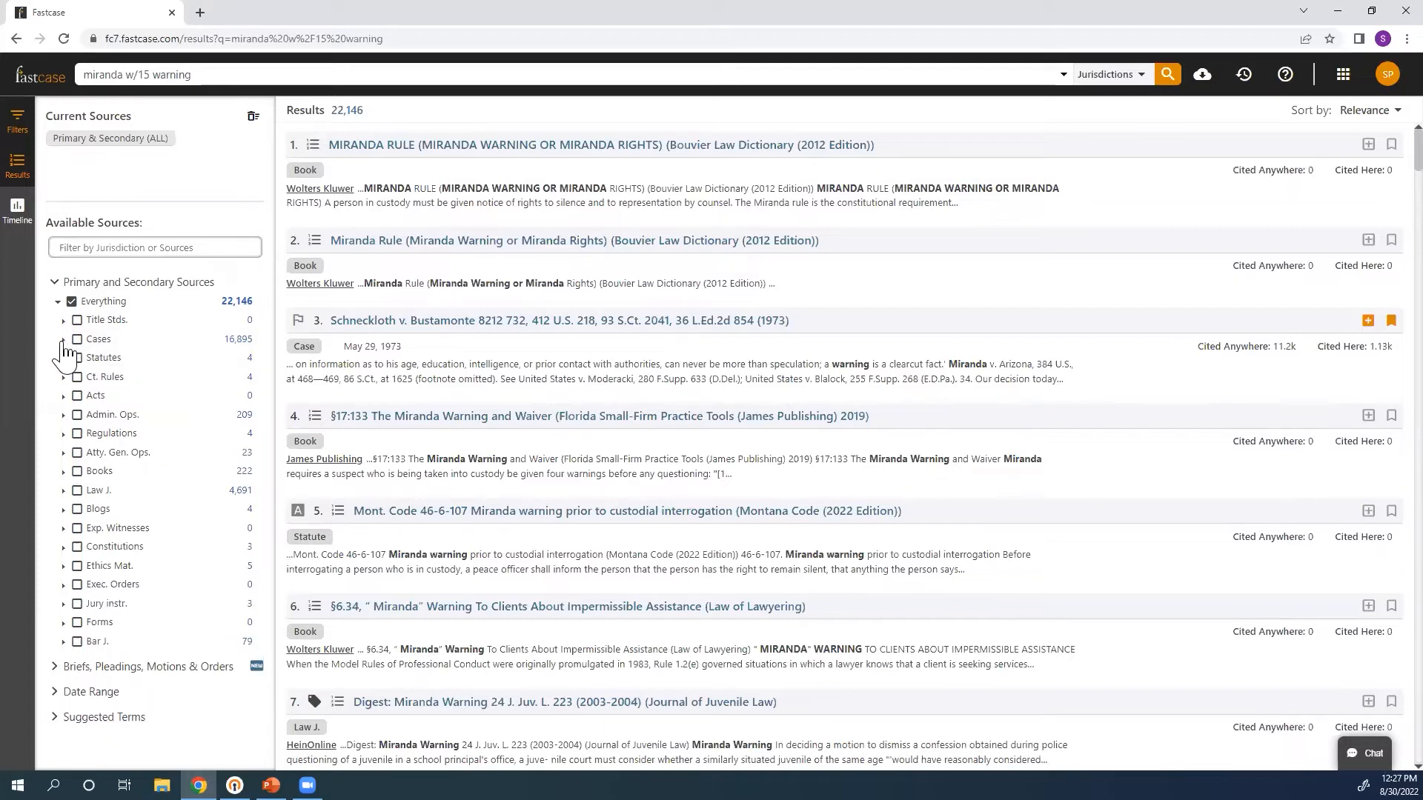
# Narrow the results to New Jersey (NJ) state cases and collapse the Cases source list
pyautogui.click(63, 341)
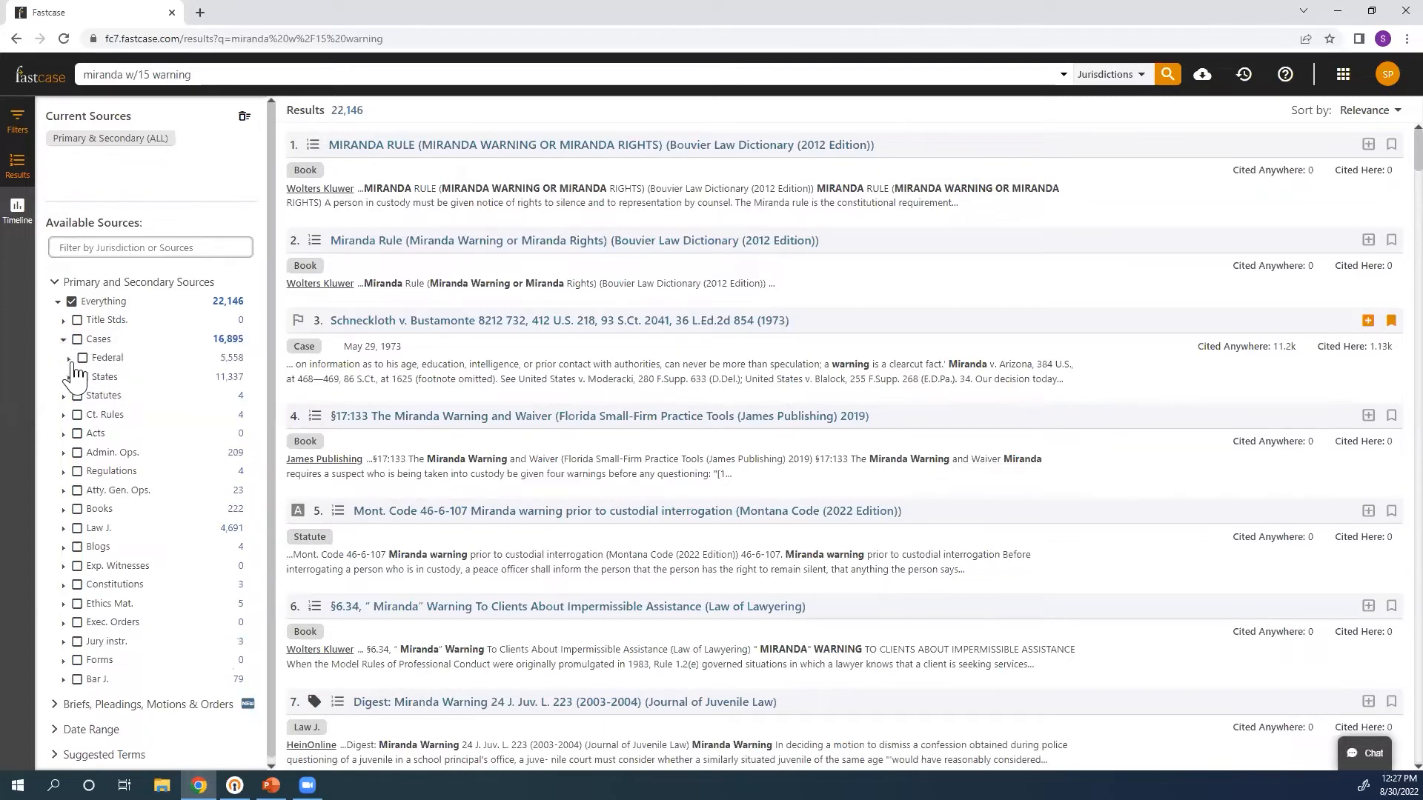
pyautogui.click(69, 378)
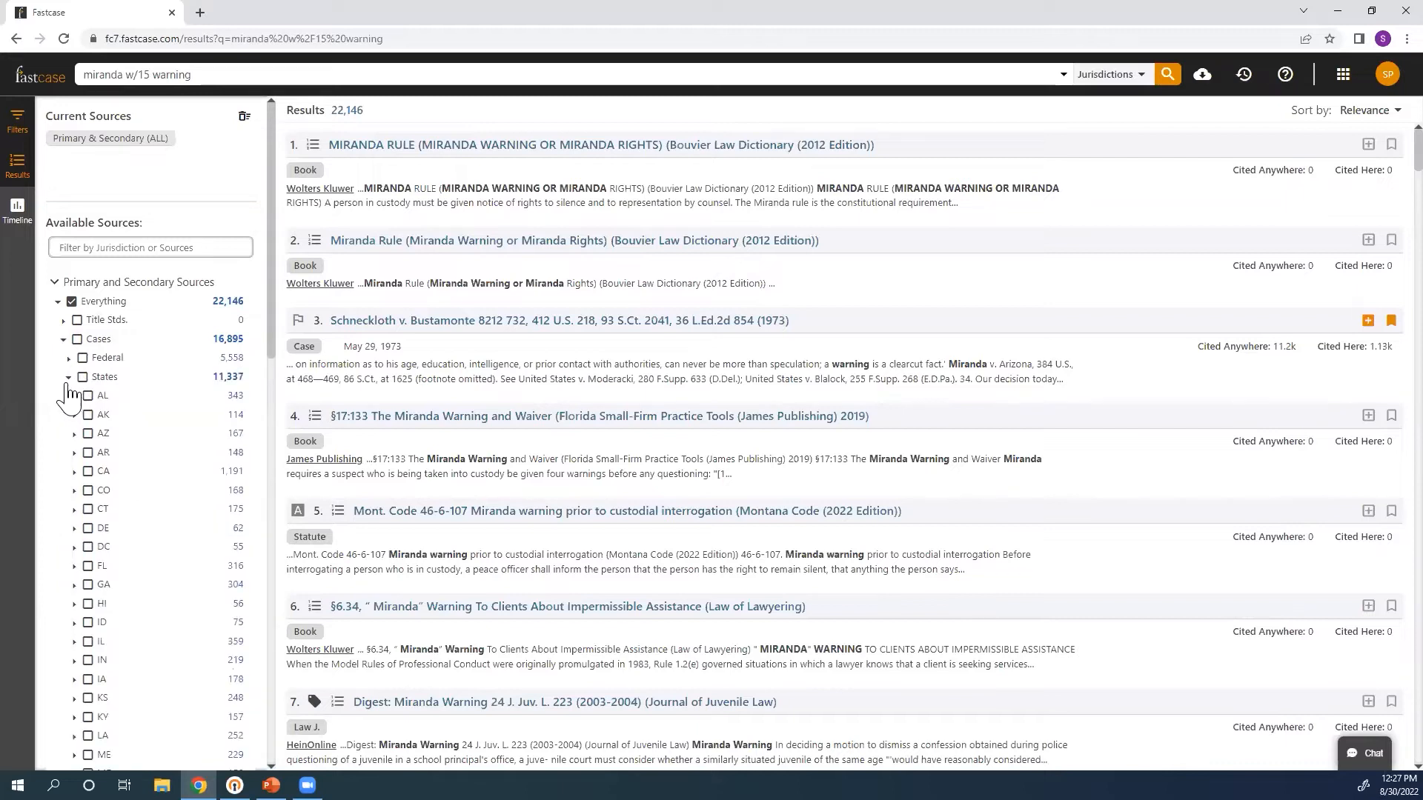
pyautogui.scroll(-8, 111, 460)
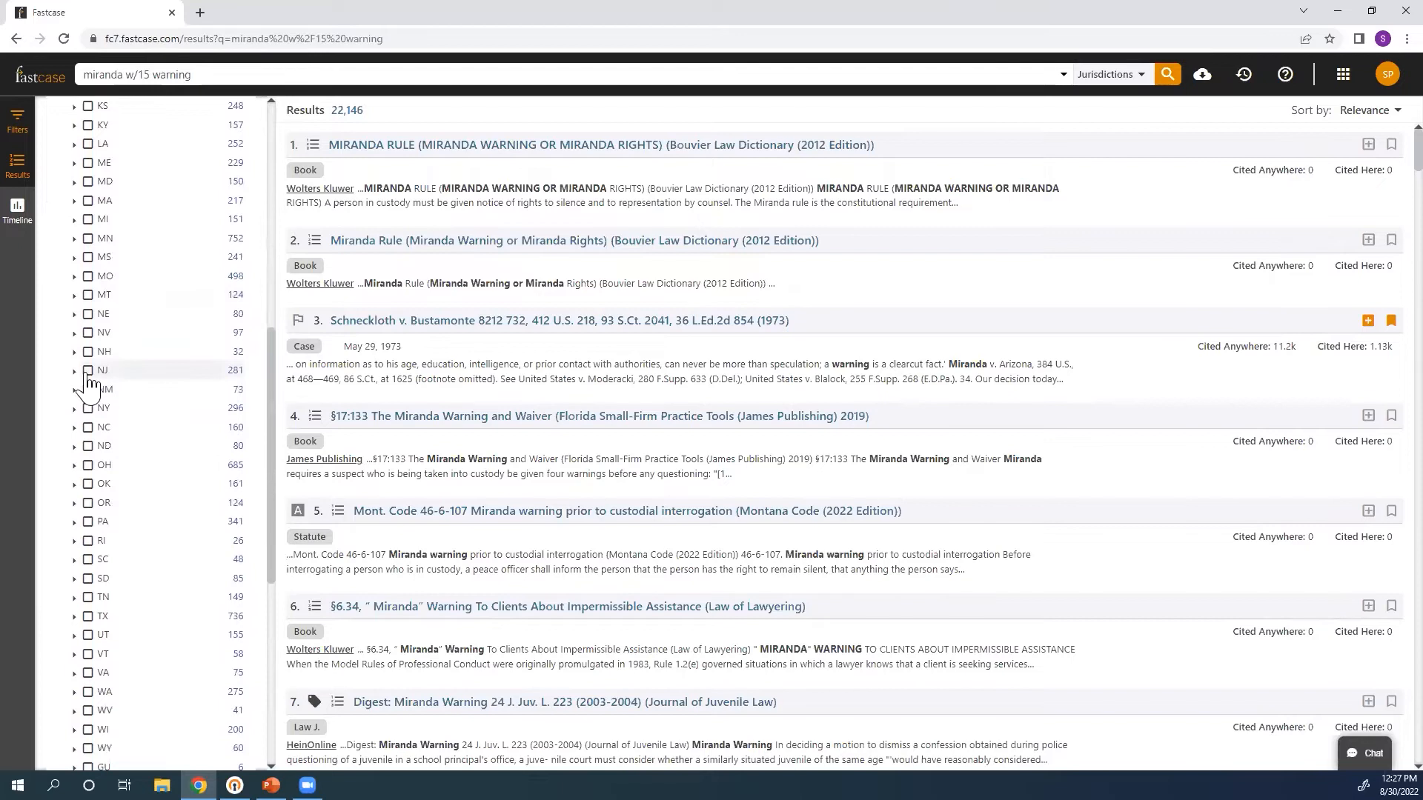
pyautogui.click(88, 371)
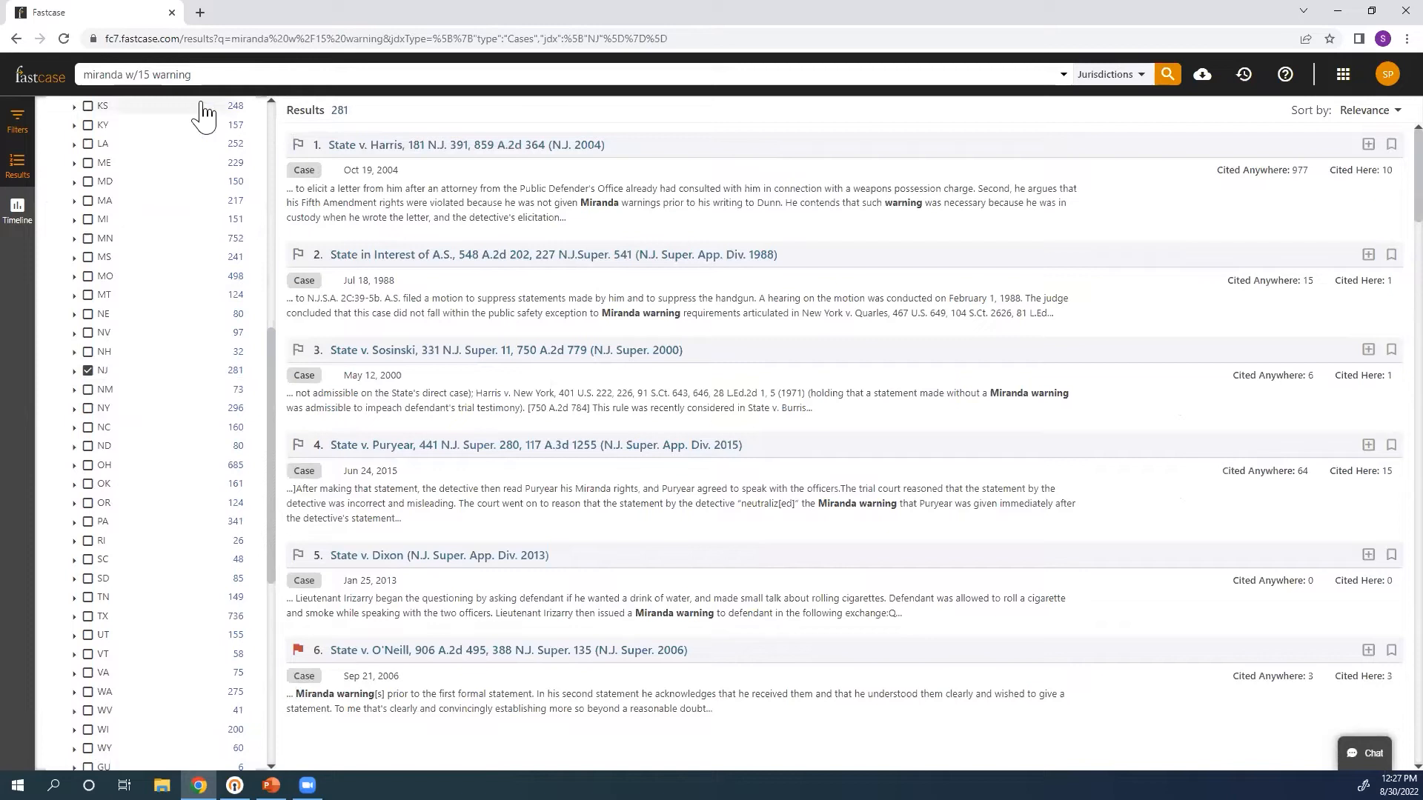
pyautogui.scroll(8, 166, 287)
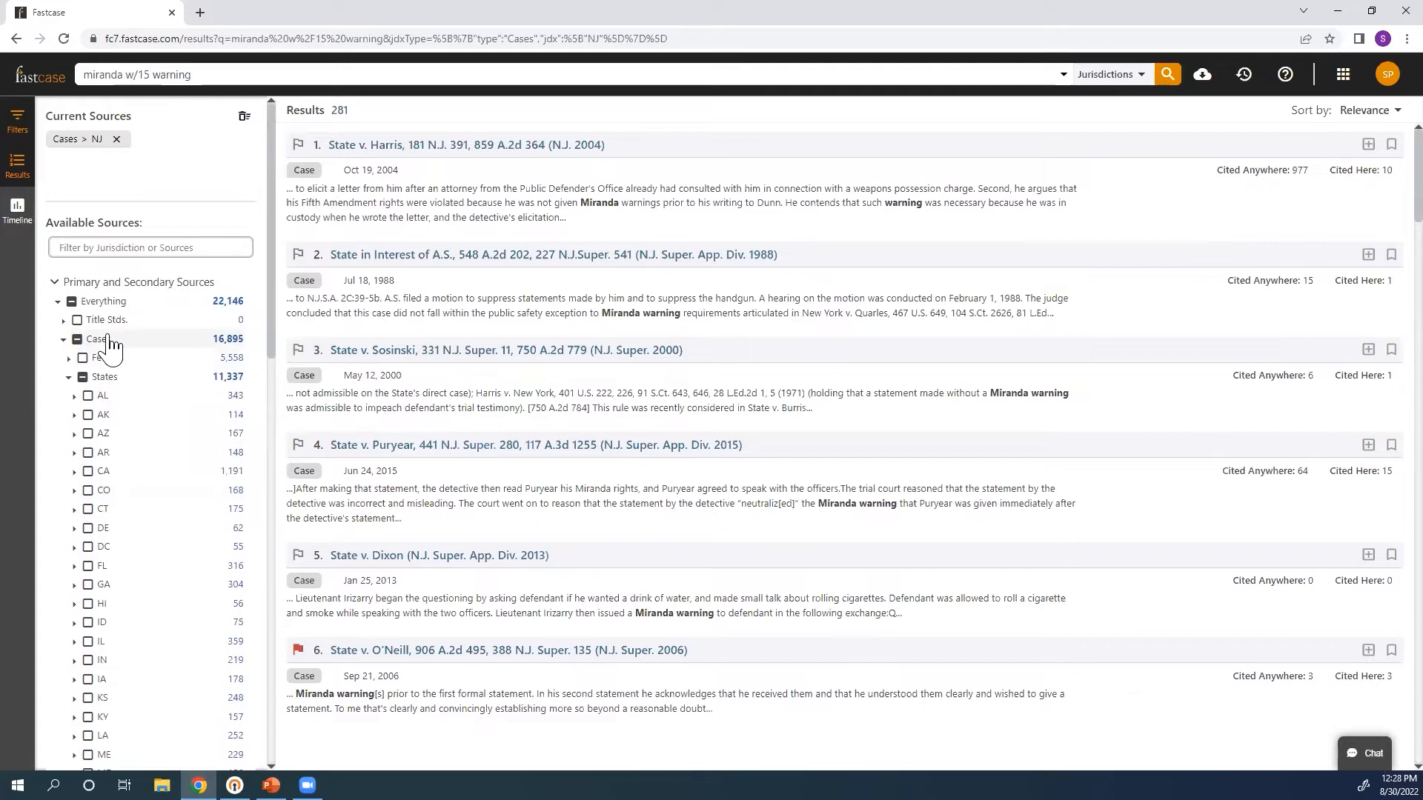
pyautogui.scroll(-3, 108, 346)
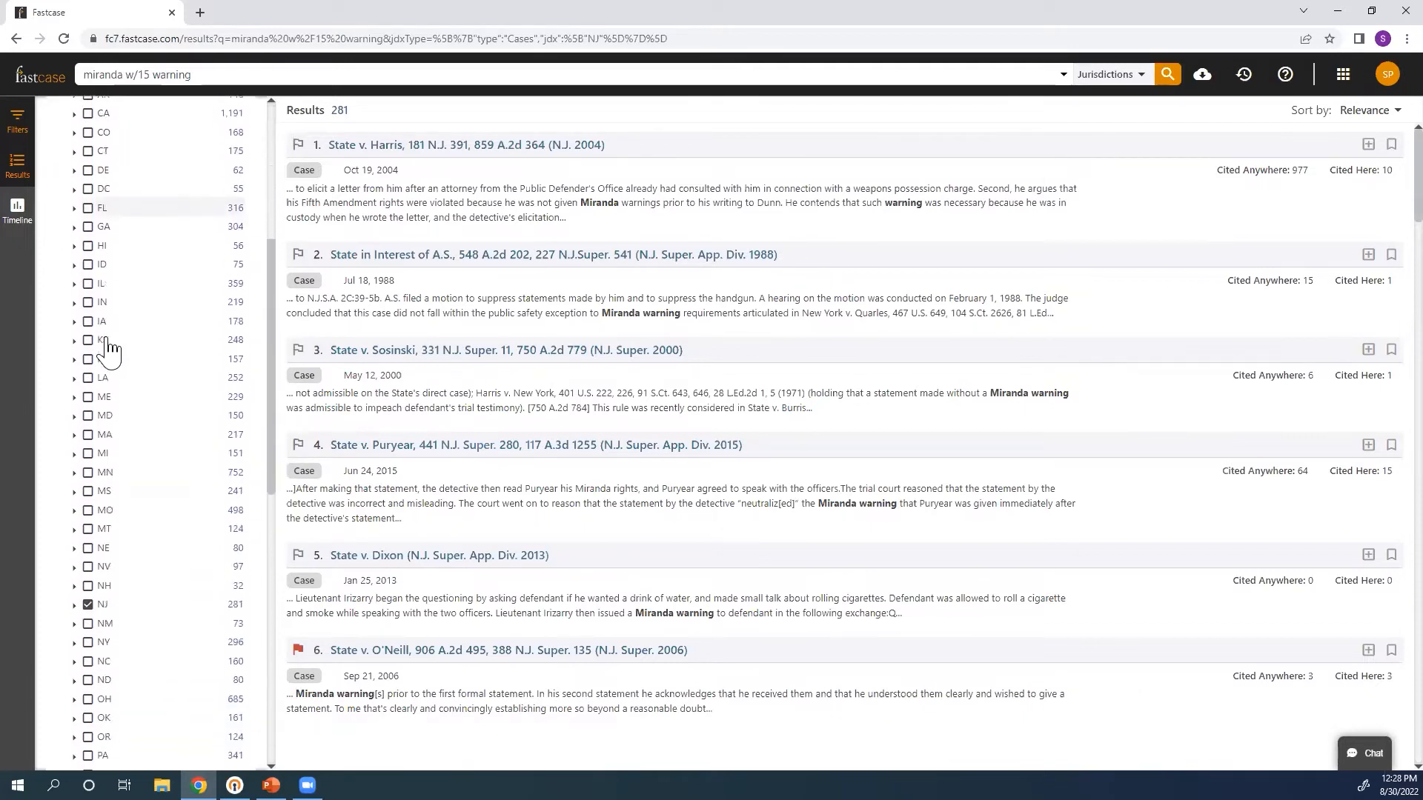
pyautogui.scroll(2, 105, 354)
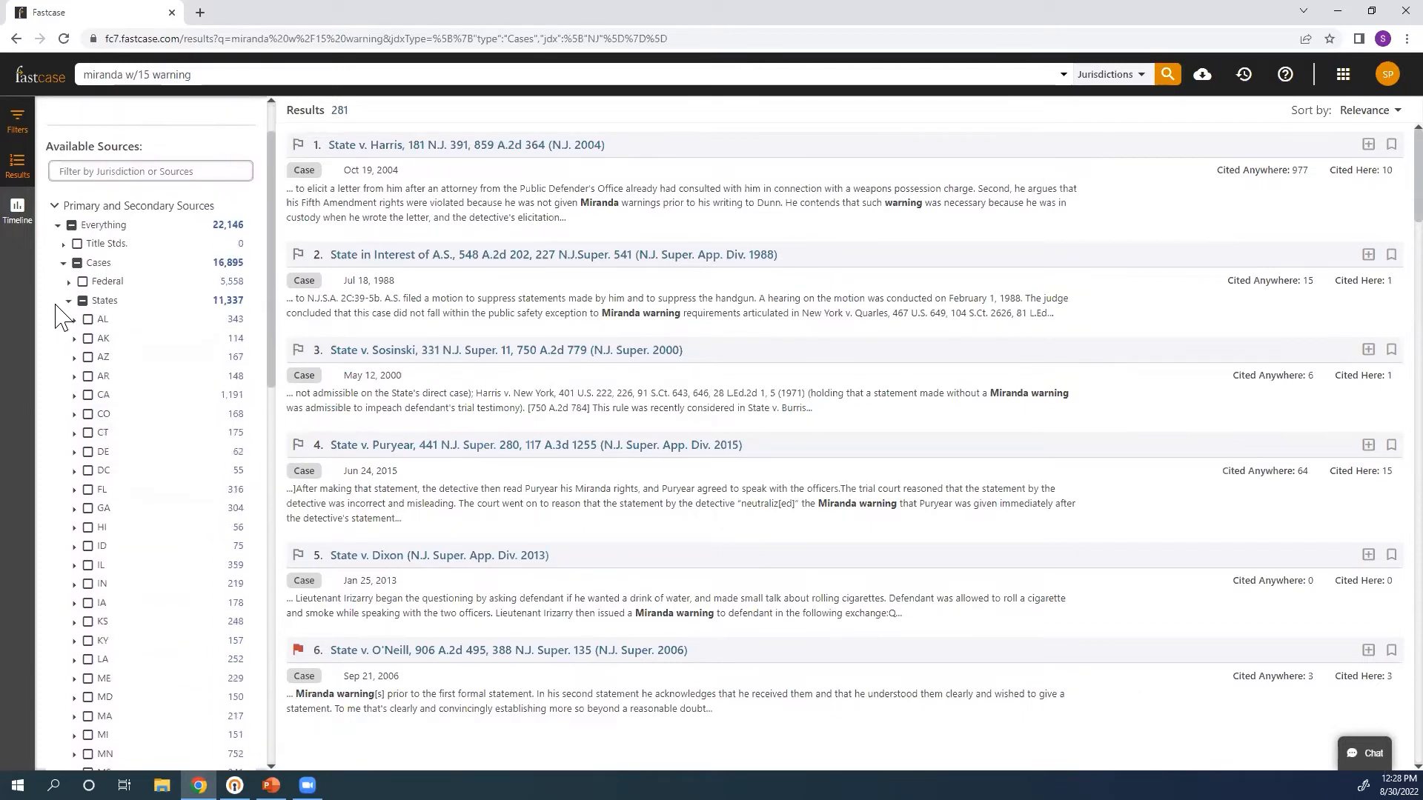
pyautogui.click(63, 267)
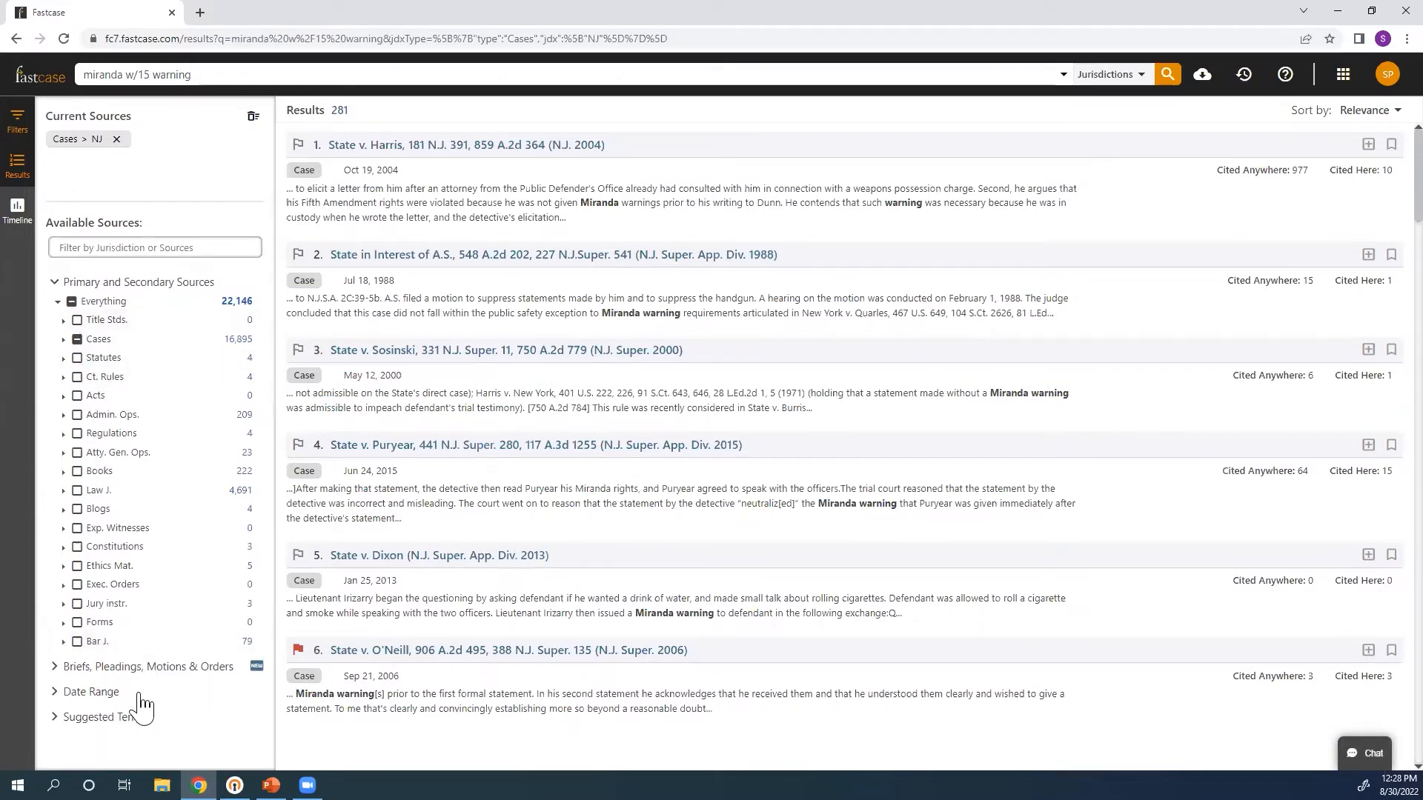
# Examine the date range filter and its preset periods, and collapse it without applying a range
pyautogui.click(117, 696)
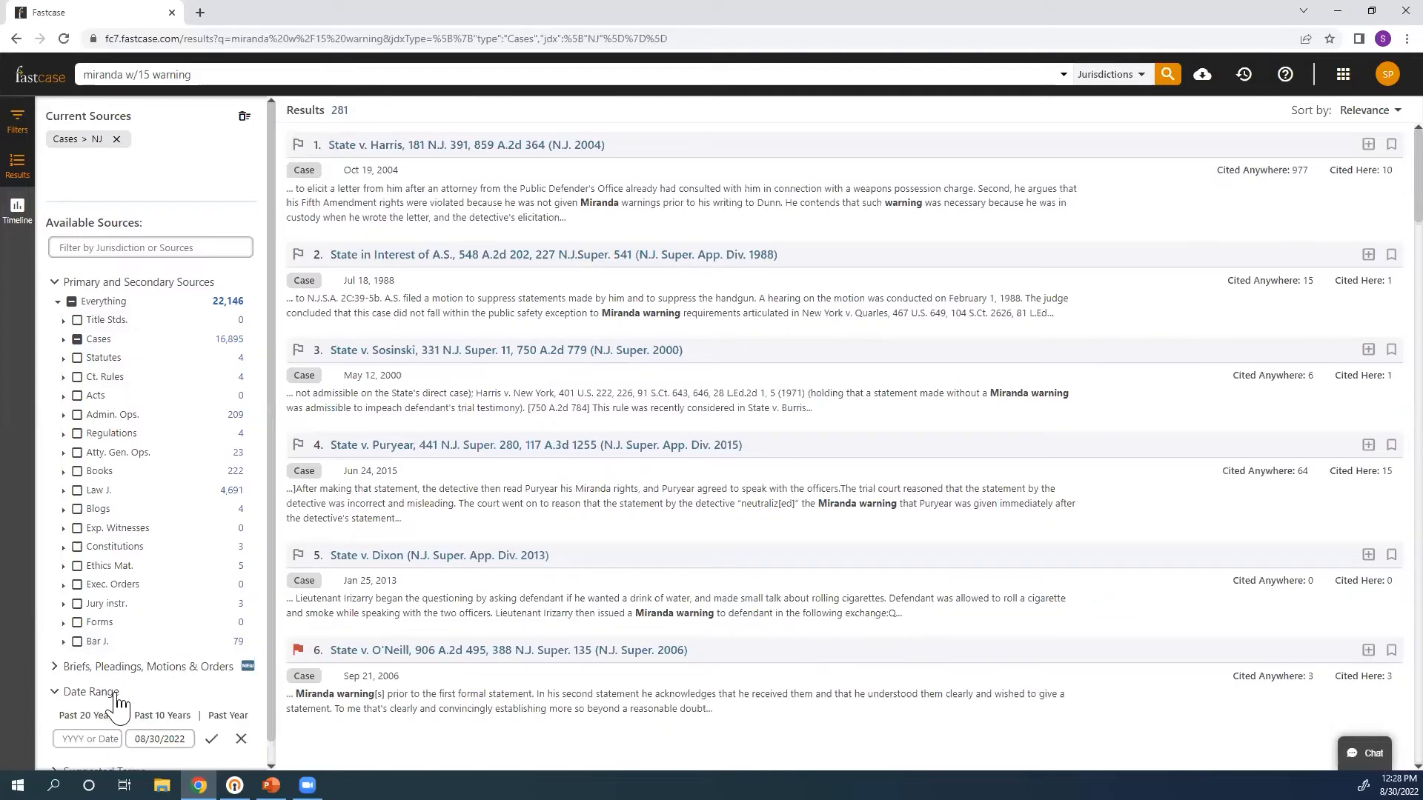
pyautogui.scroll(-1, 117, 703)
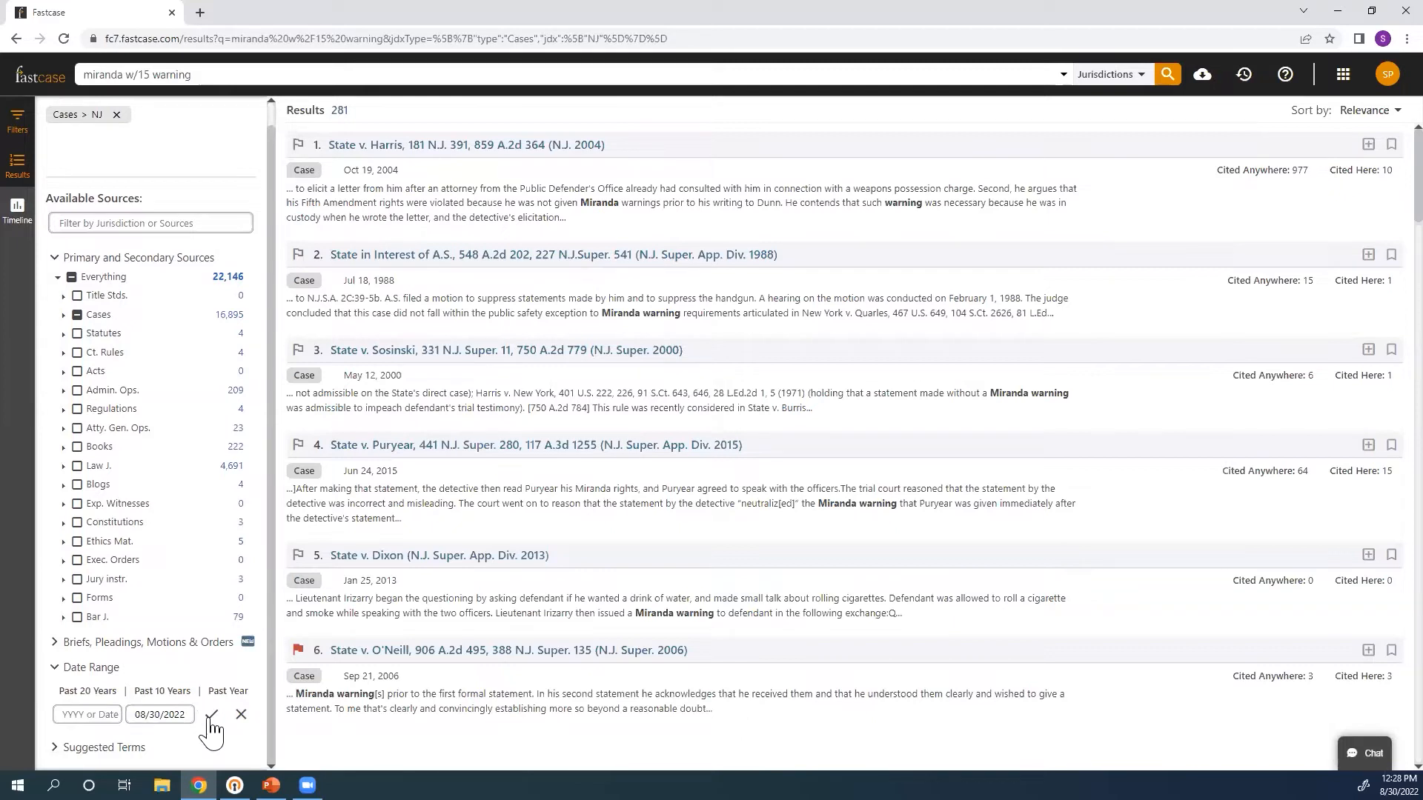
pyautogui.click(55, 668)
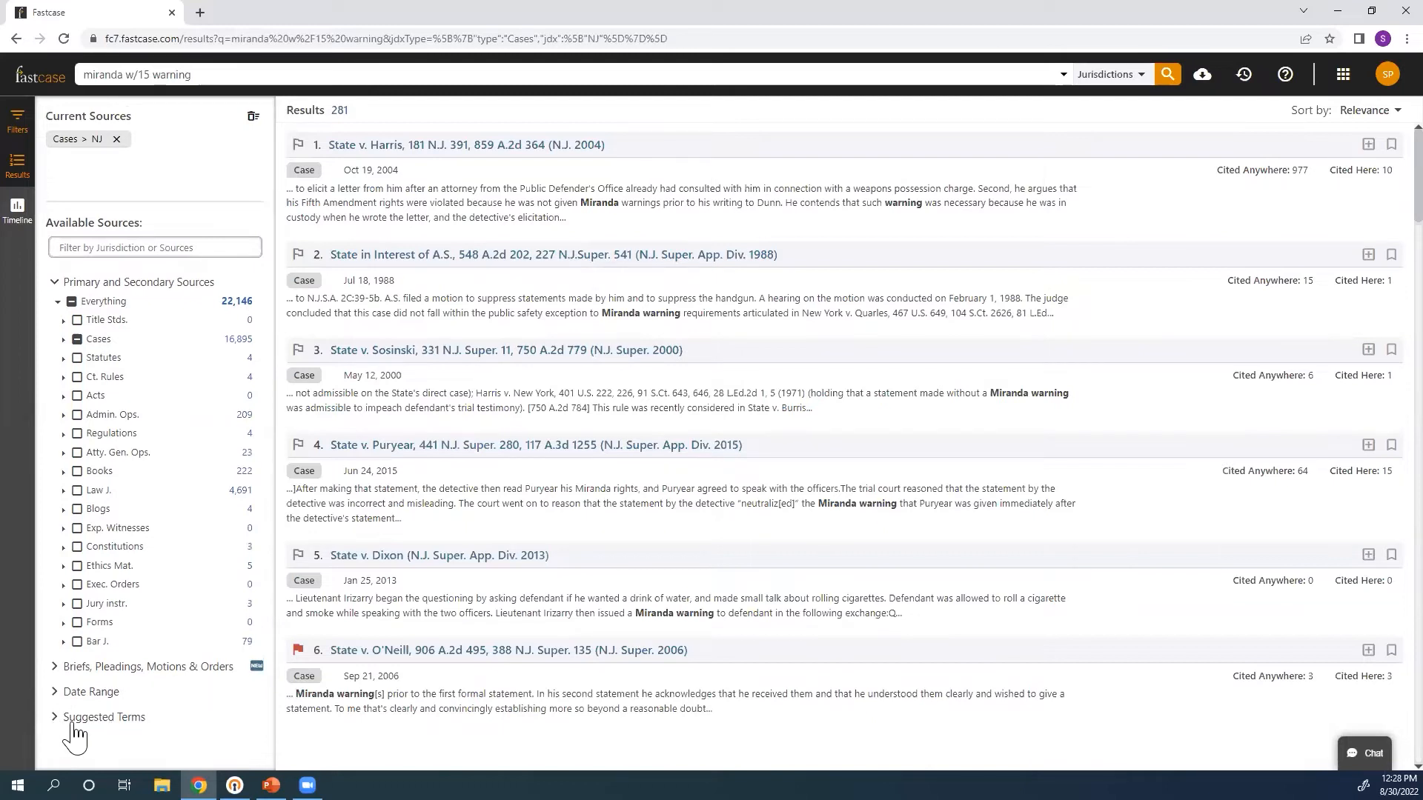
# Browse the suggested terms for the New Jersey results and exclude Possession from the search
pyautogui.click(57, 724)
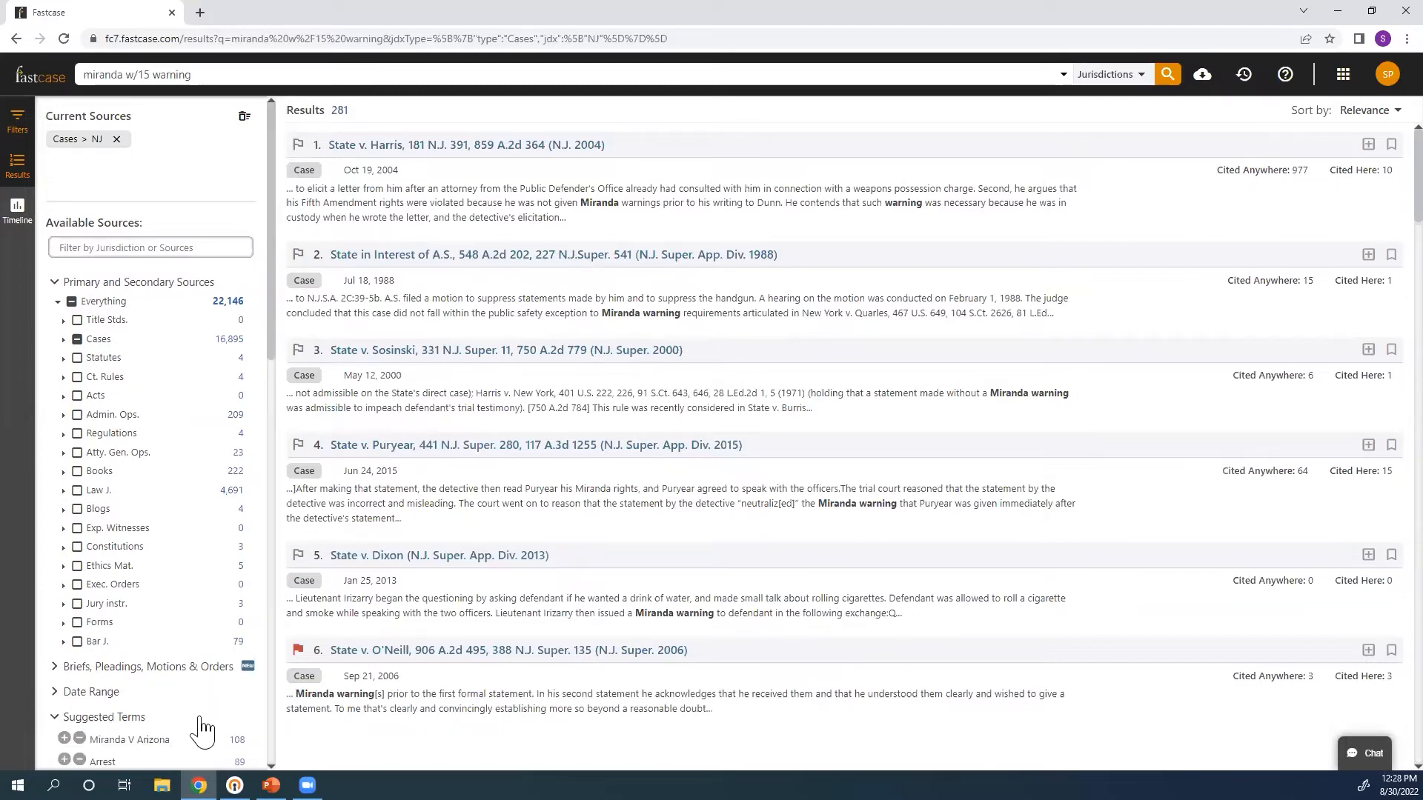
pyautogui.scroll(-7, 200, 724)
pyautogui.scroll(-2, 200, 667)
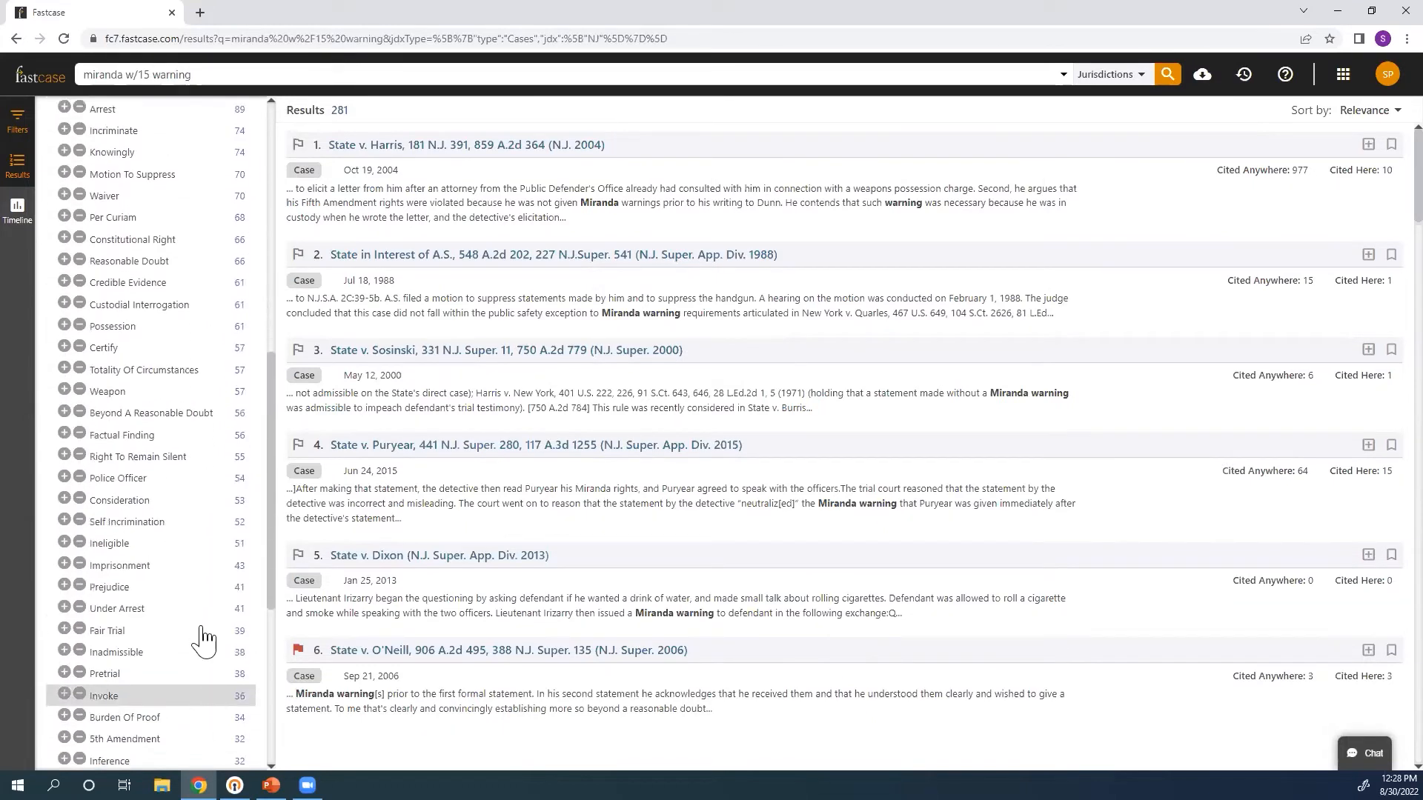
pyautogui.scroll(1, 203, 635)
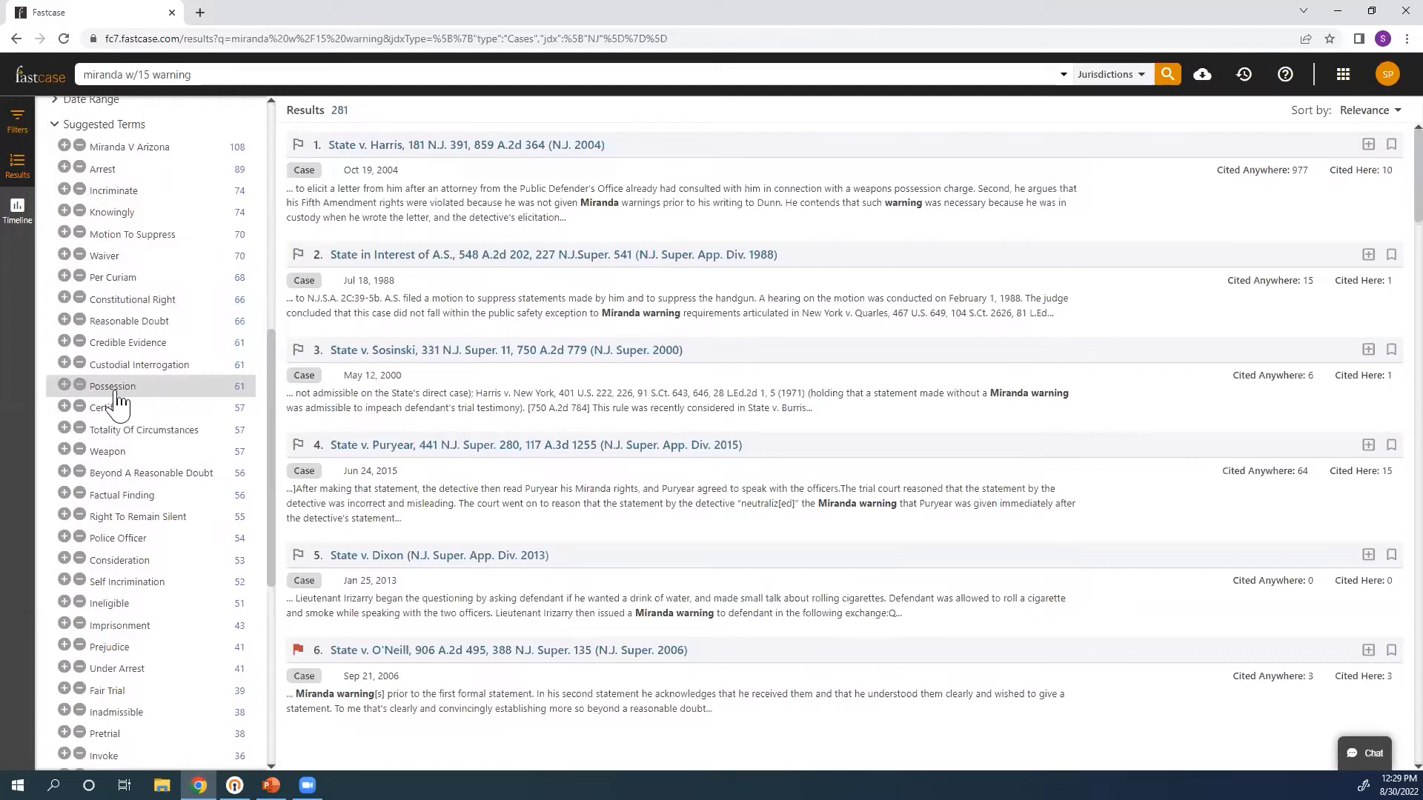
pyautogui.click(79, 387)
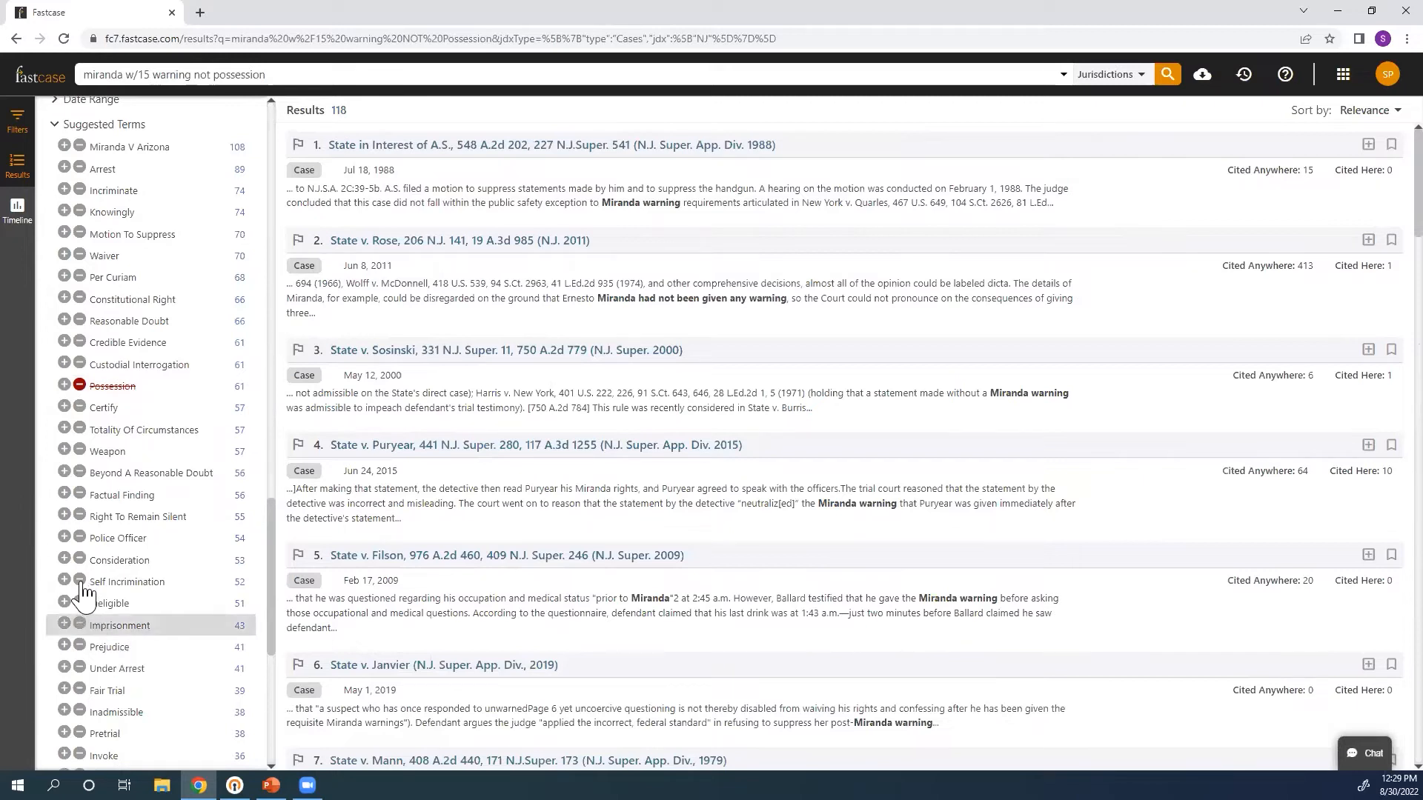
# Add the suggested term Self Incrimination to the search as a required term, and collapse the suggested terms
pyautogui.scroll(-3, 69, 592)
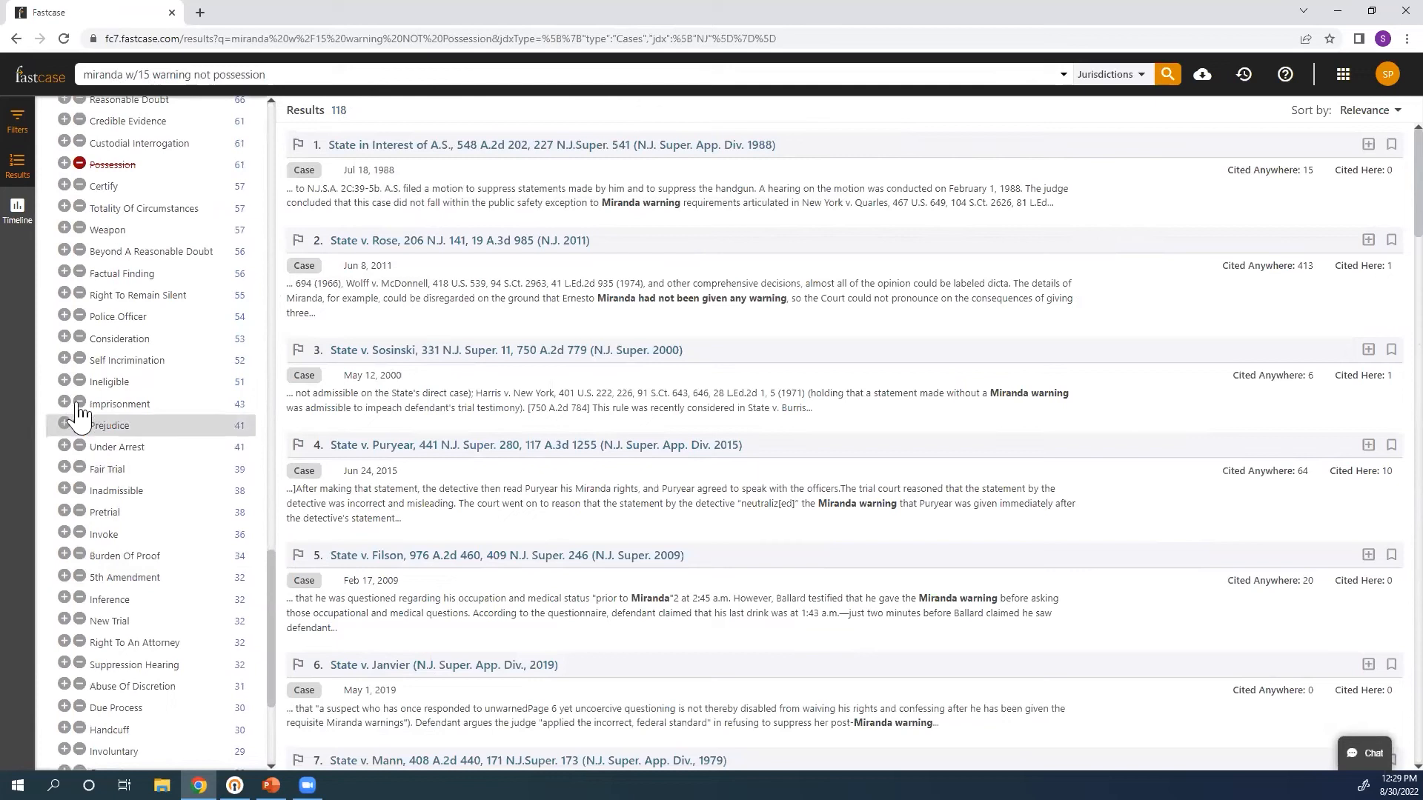
pyautogui.click(65, 360)
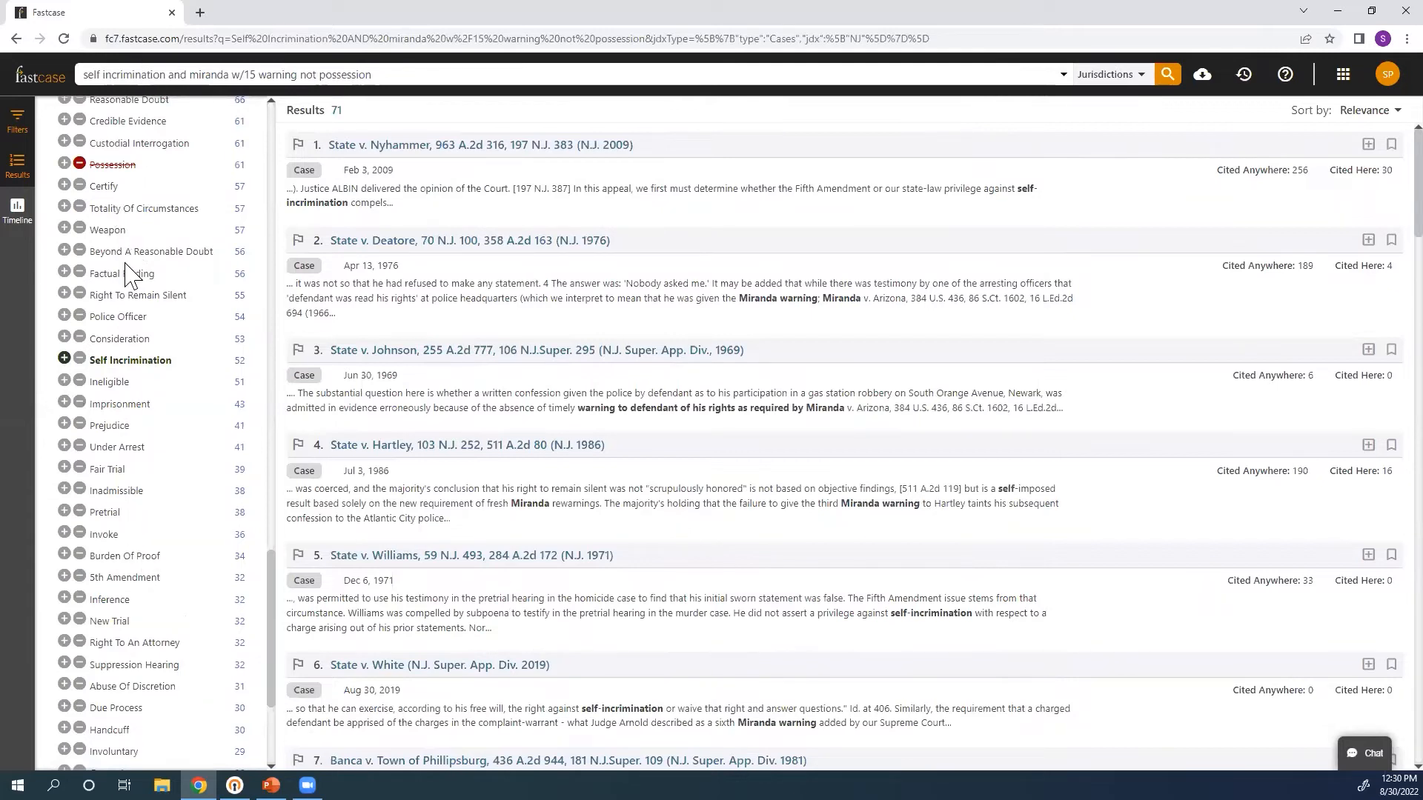
pyautogui.scroll(2, 126, 273)
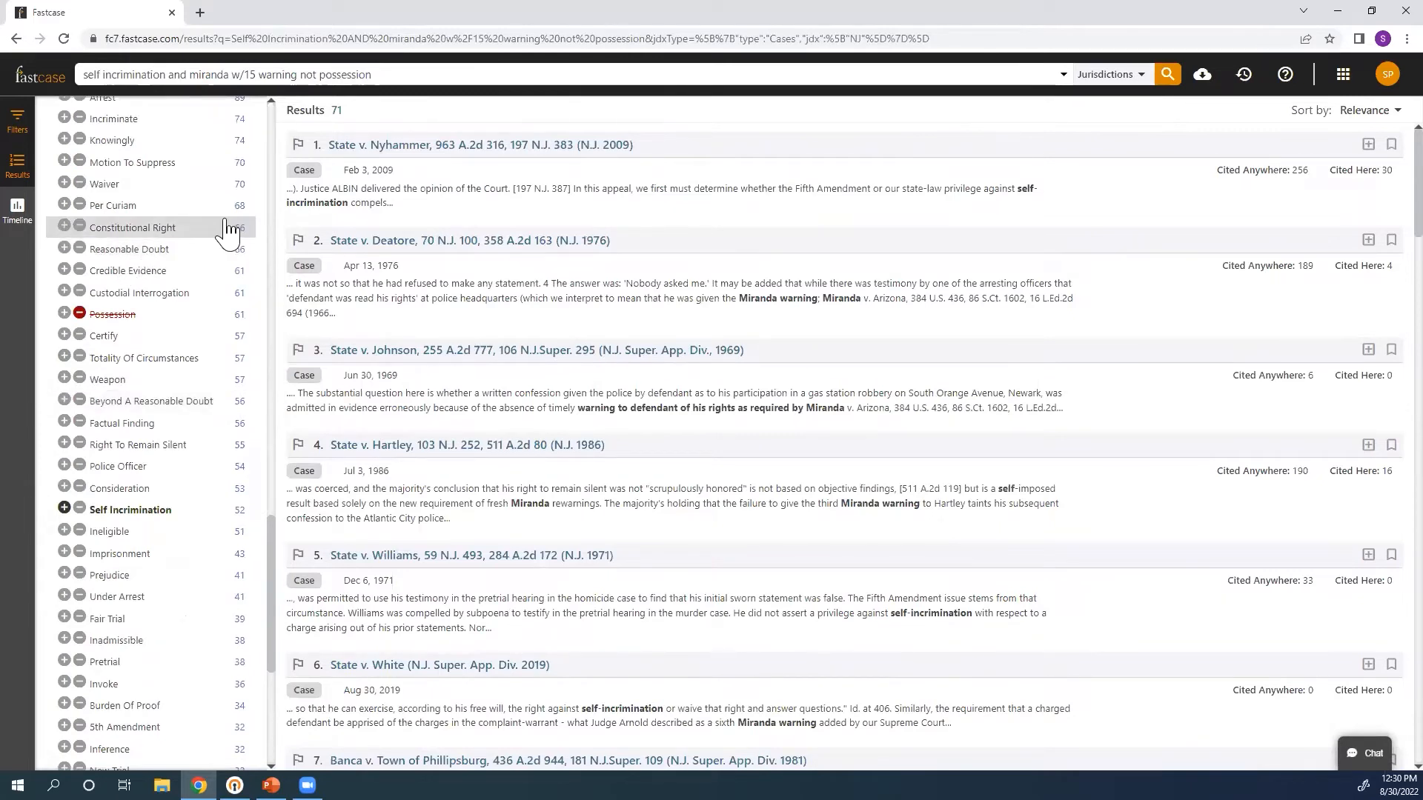
pyautogui.scroll(2, 228, 232)
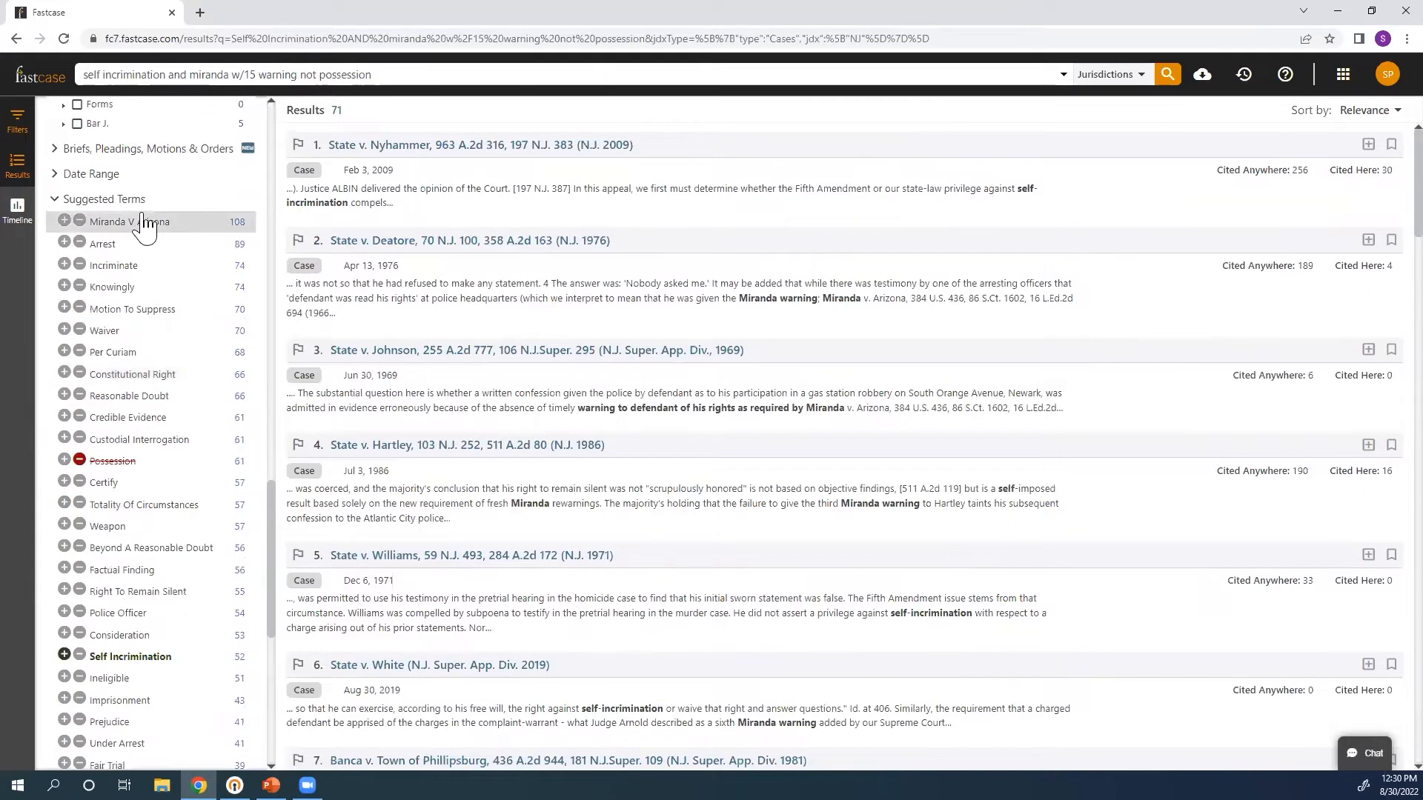
pyautogui.click(55, 200)
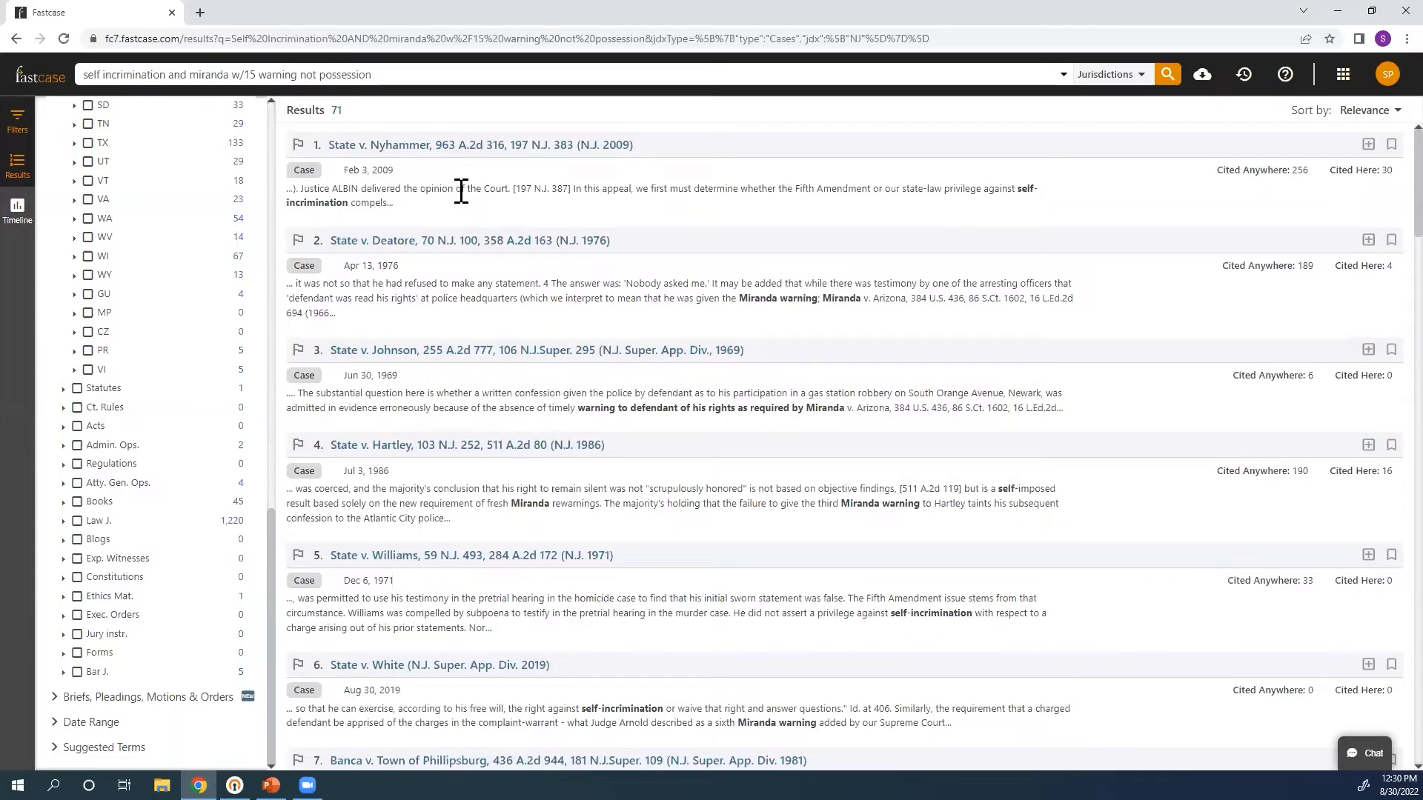
pyautogui.scroll(15, 204, 354)
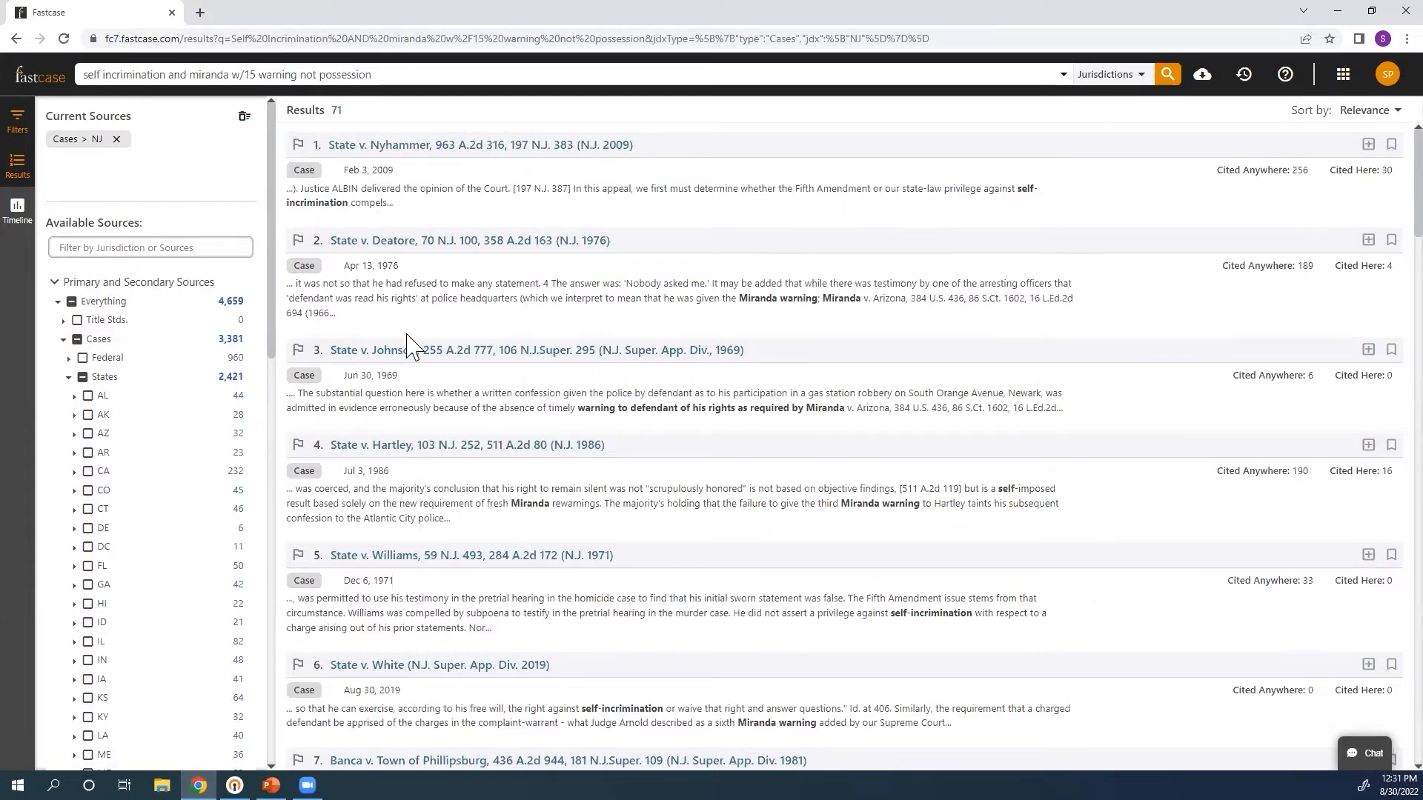
# Find the red-flagged case 592 A.2d 4, 249 N.J.Super. 41, bookmark it and add it to the export queue
pyautogui.scroll(-6, 413, 348)
pyautogui.scroll(-14, 413, 348)
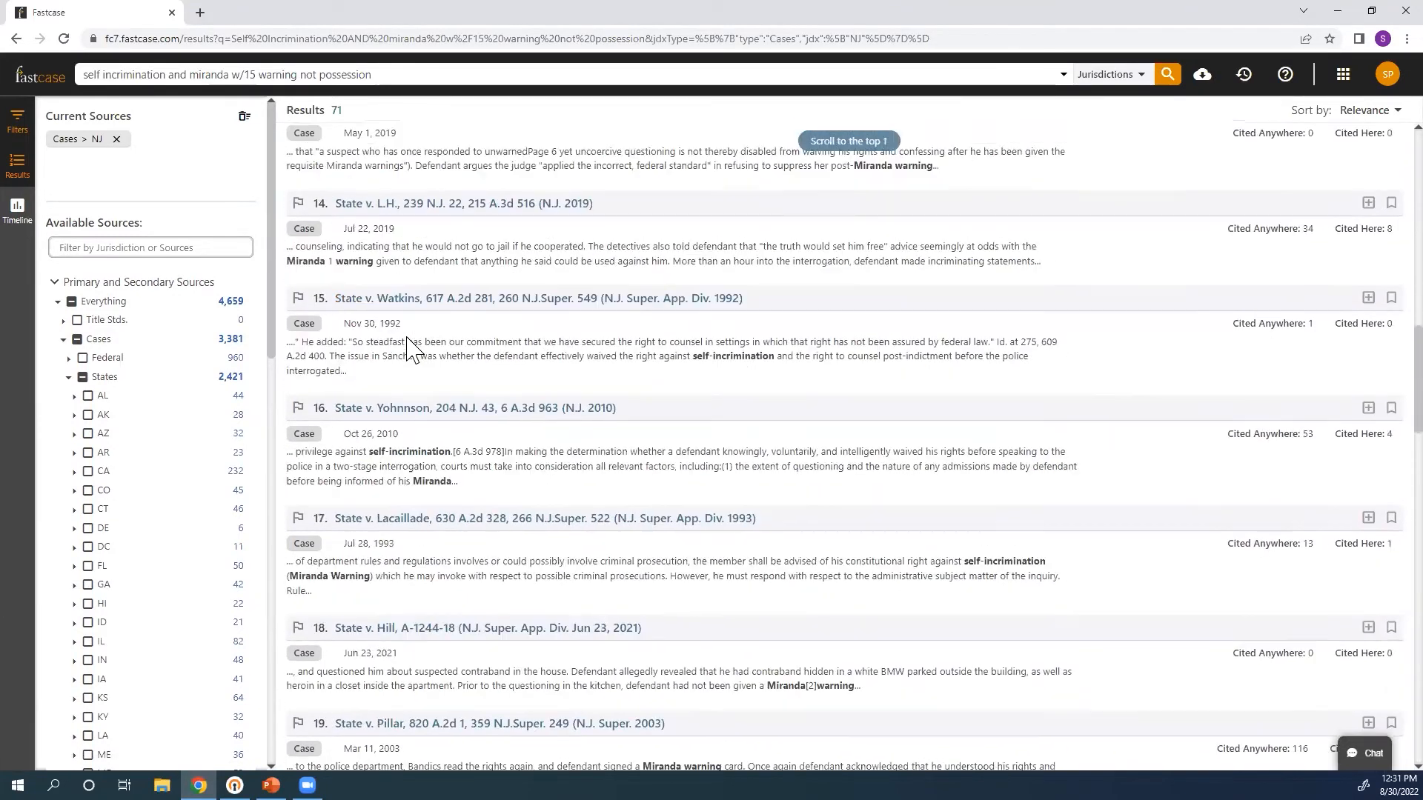
pyautogui.scroll(-2, 413, 348)
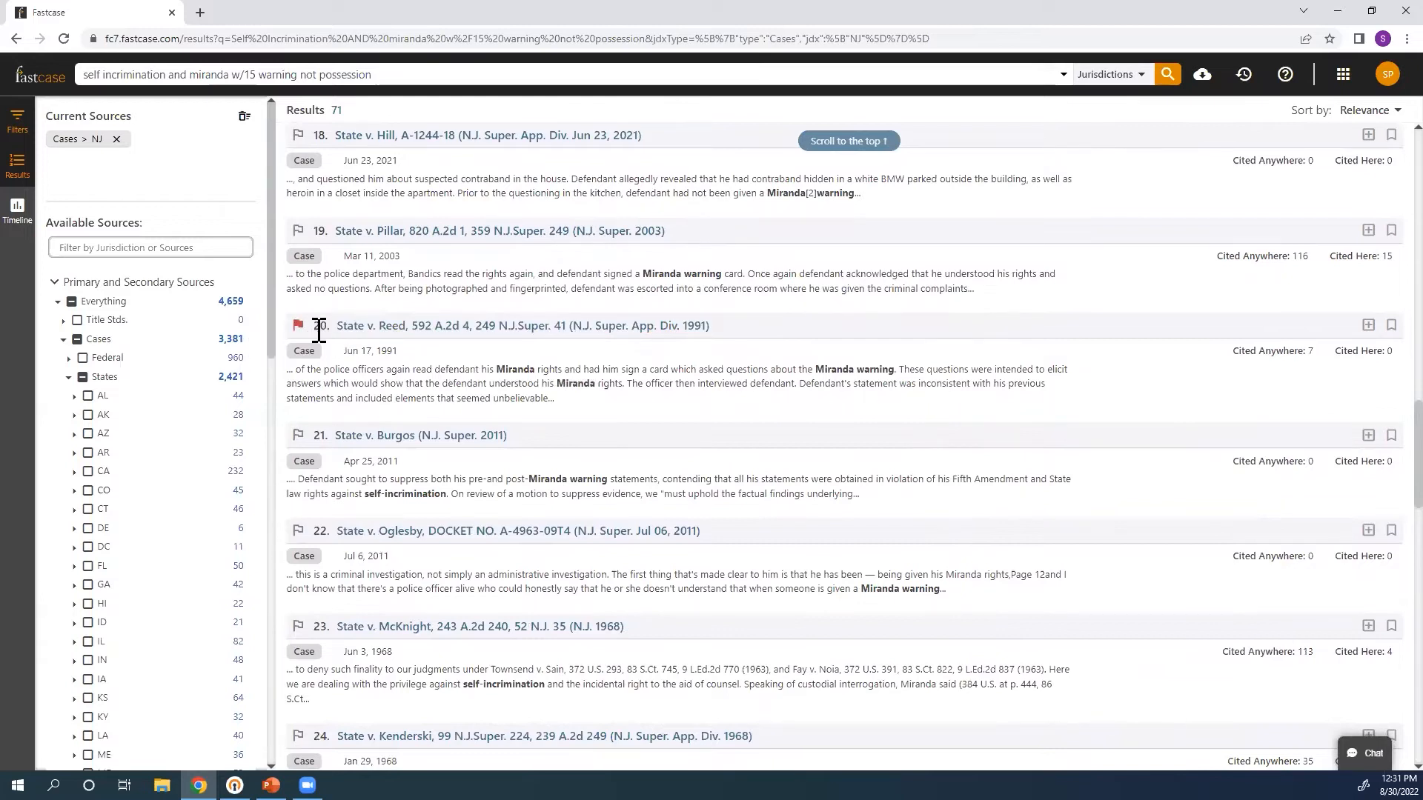
pyautogui.click(1386, 327)
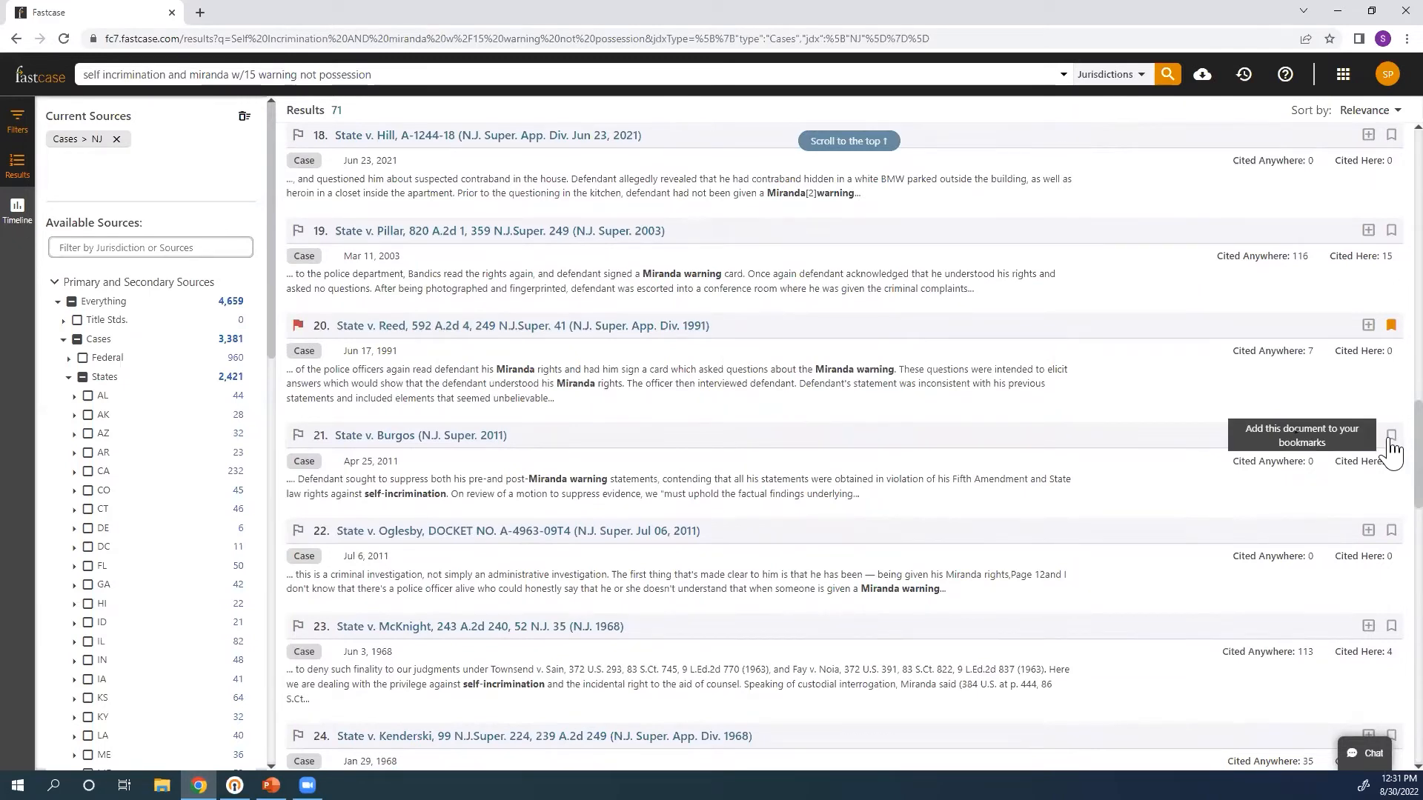
pyautogui.click(1367, 327)
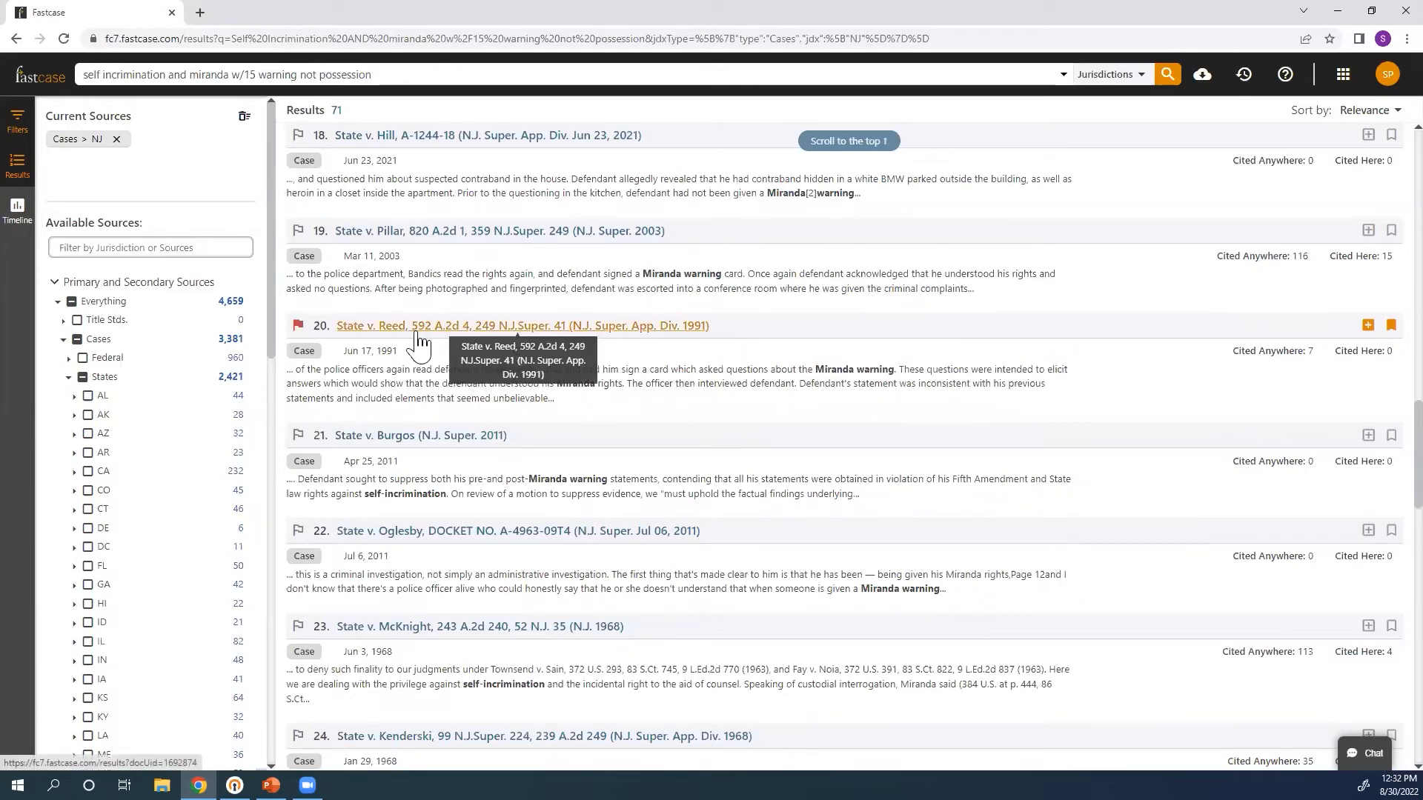
# Open the red-flagged case 592 A.2d 4 and try the full-width view and toolbar hiding, restoring both
pyautogui.click(372, 333)
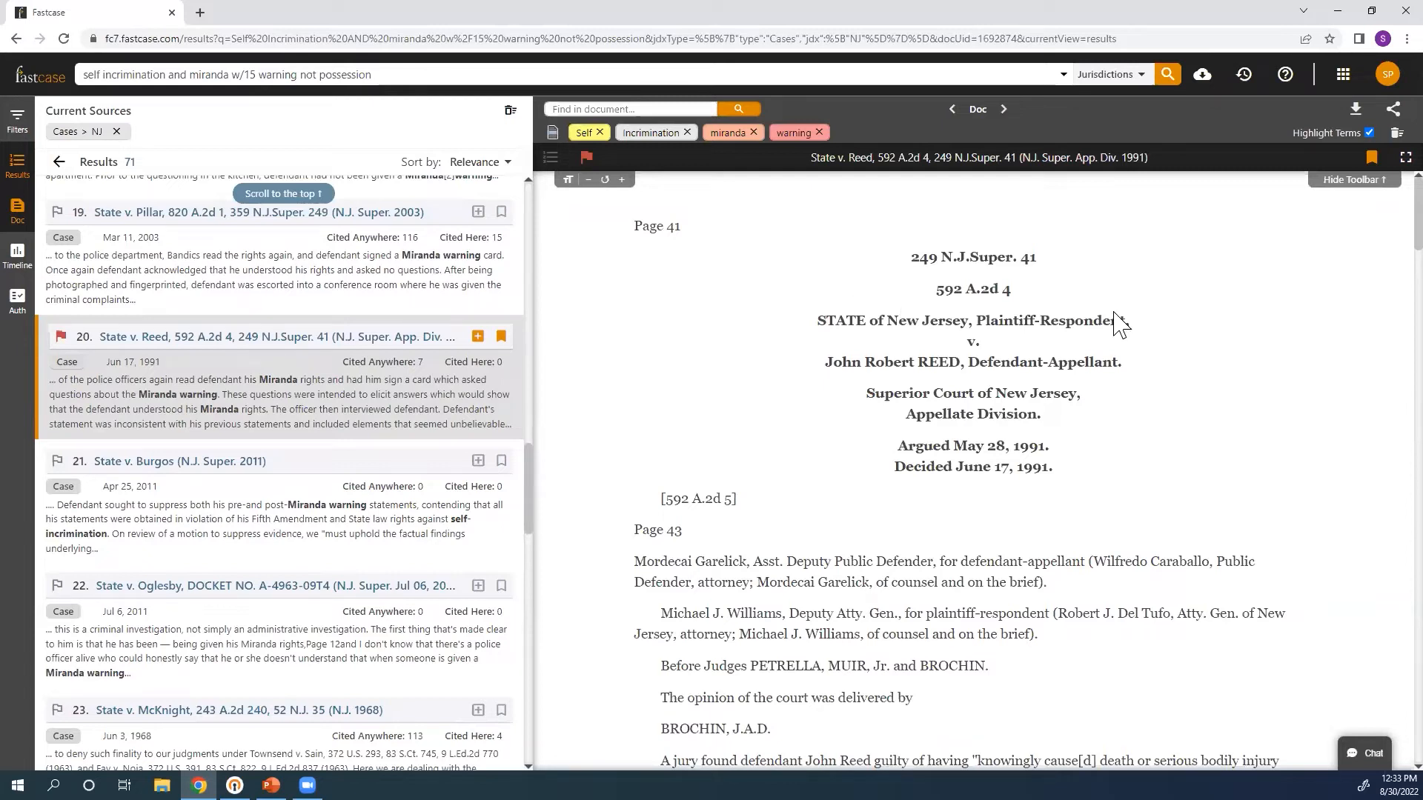
pyautogui.click(1406, 165)
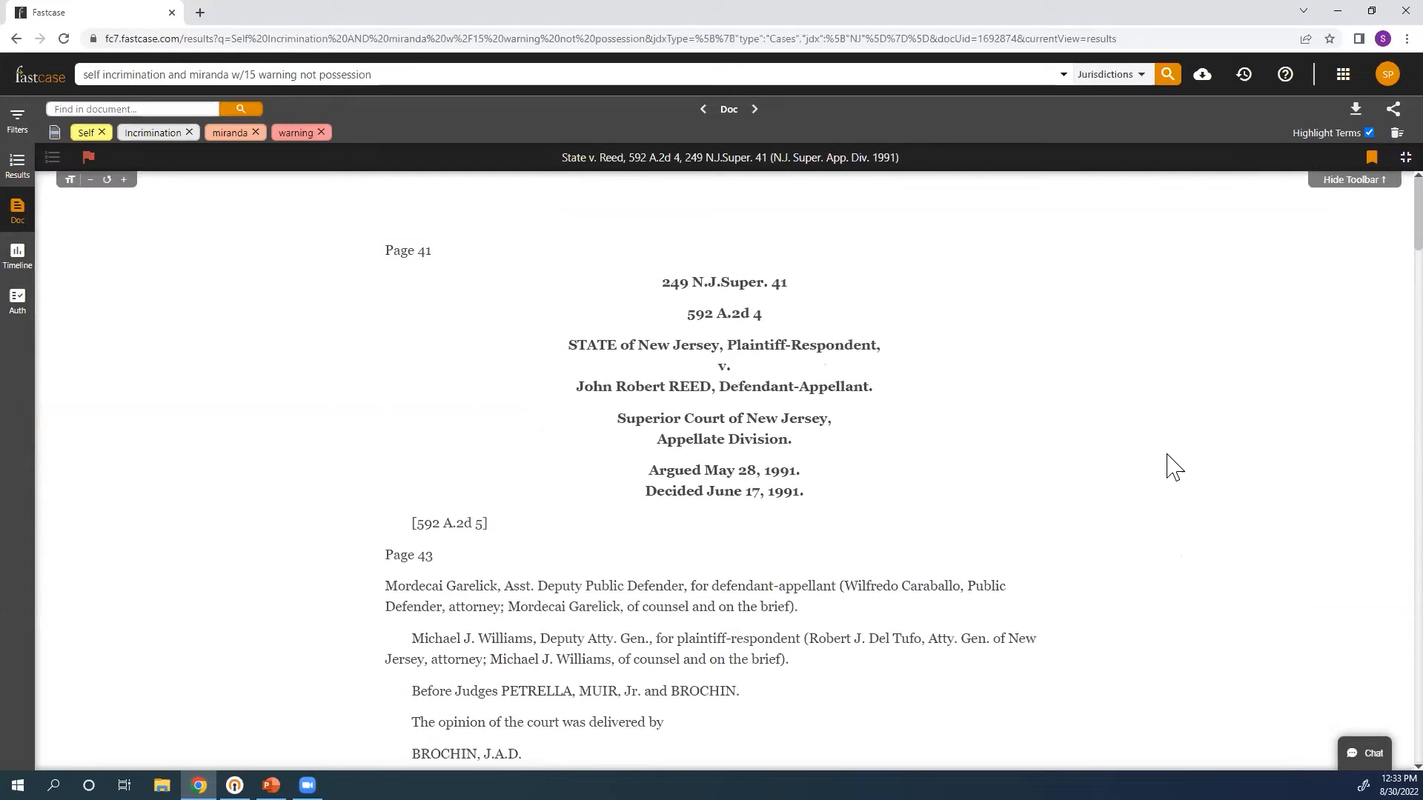
pyautogui.click(1371, 183)
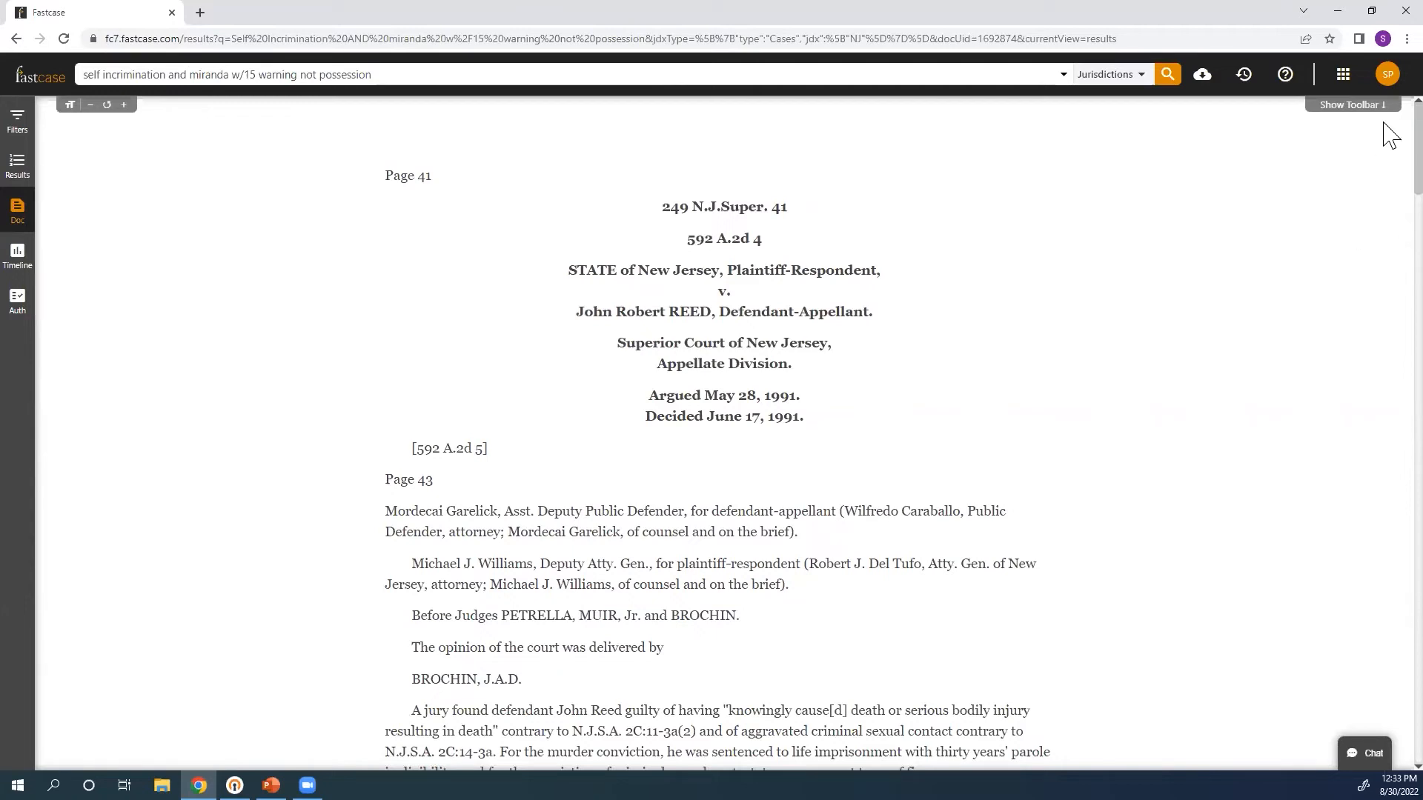
pyautogui.click(1355, 105)
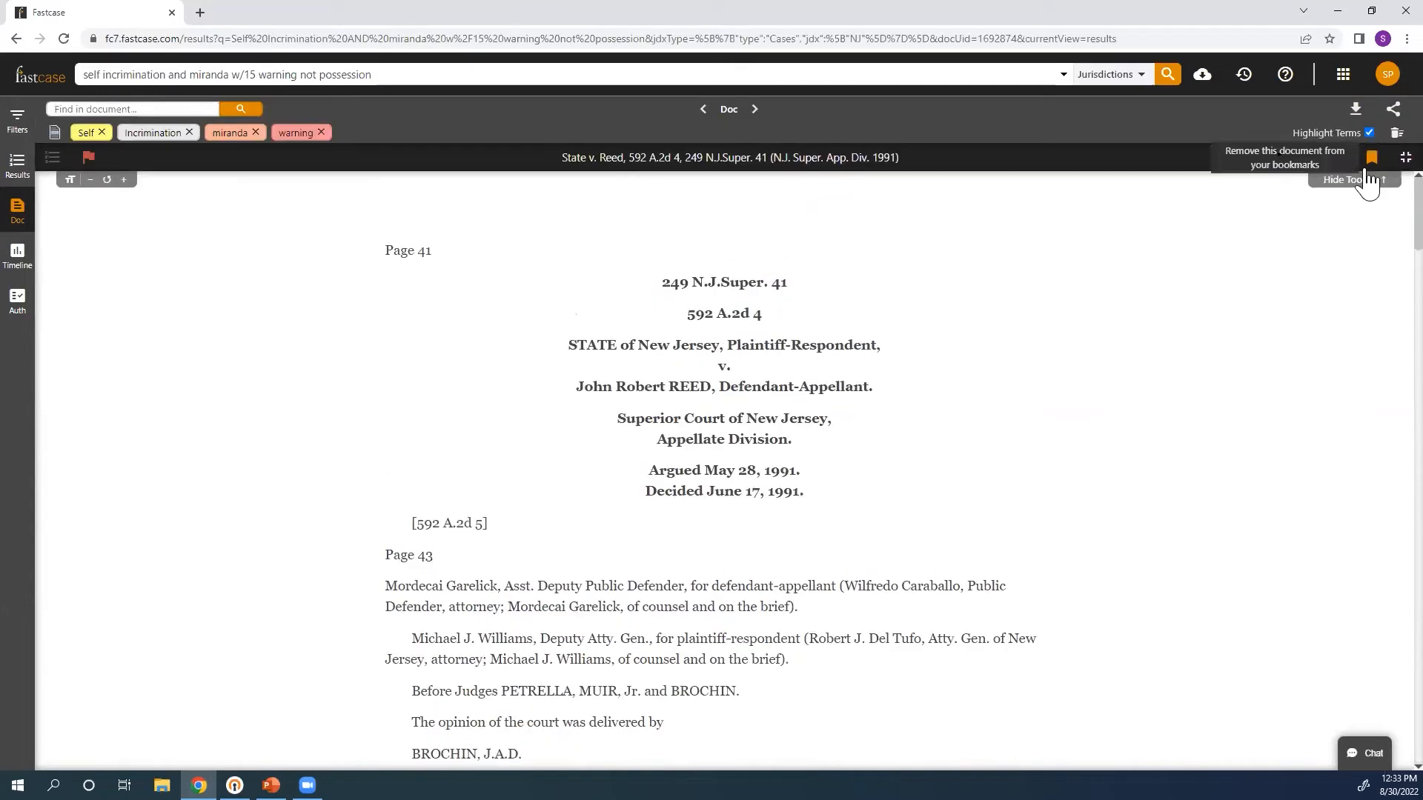
pyautogui.click(1408, 160)
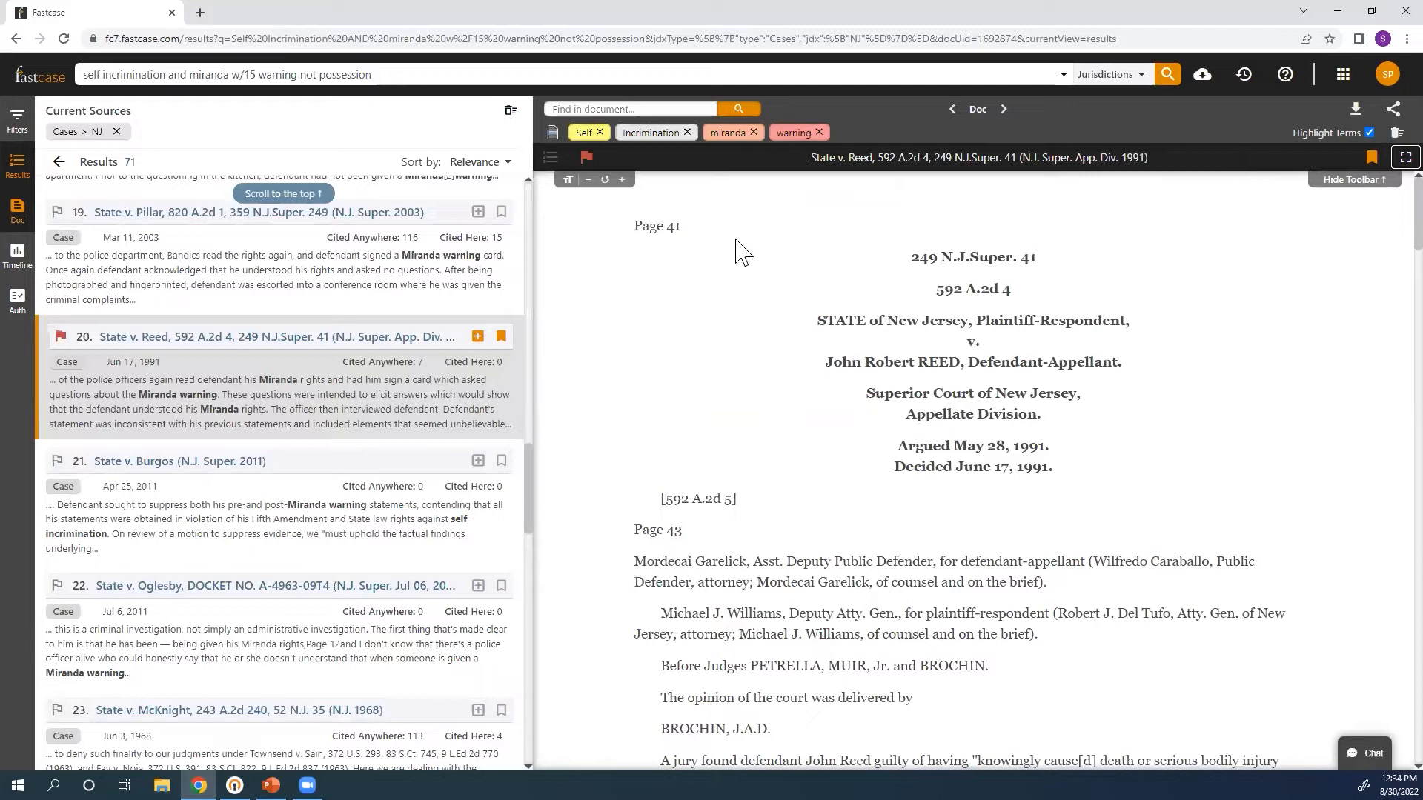
# Remove the open case from the bookmarks and bookmark it again
pyautogui.click(1372, 159)
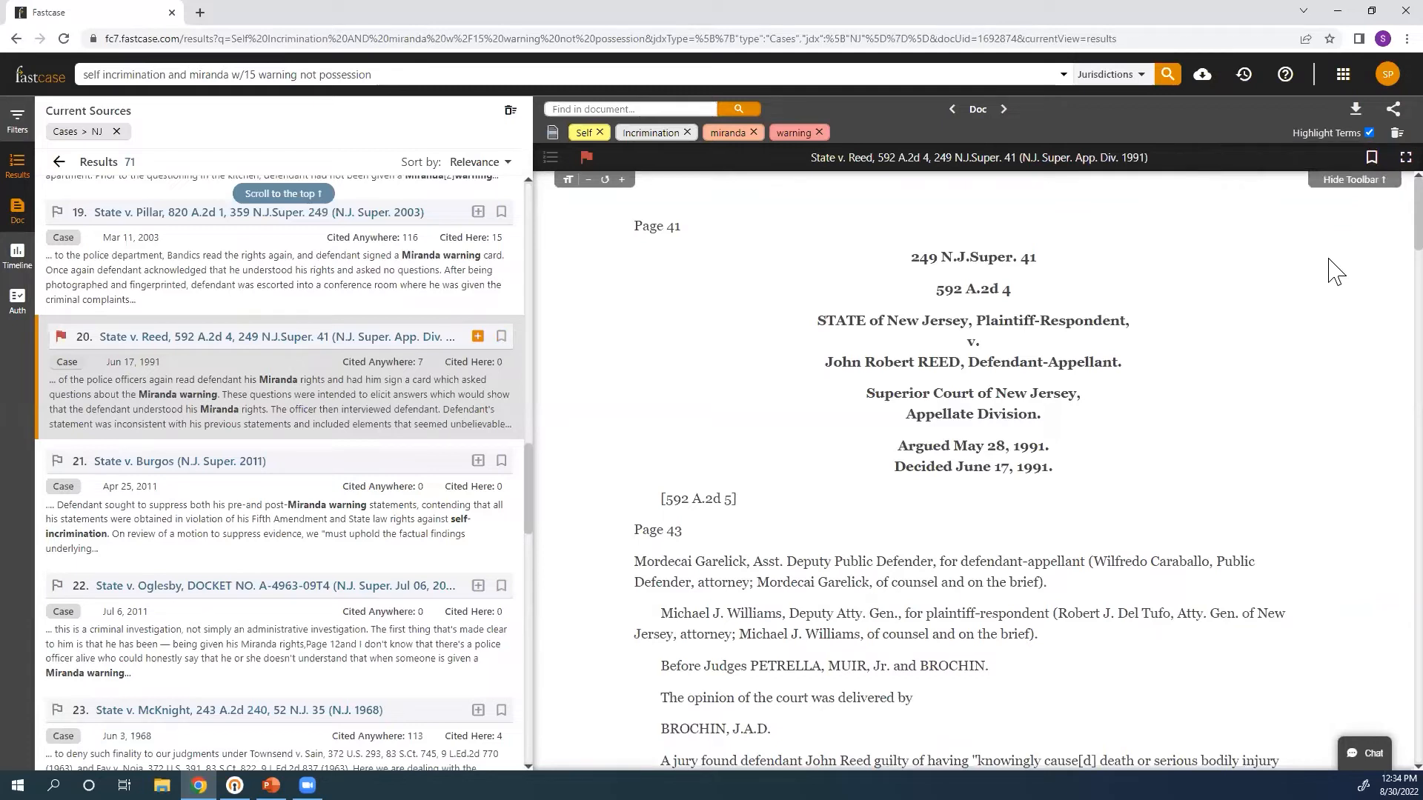
pyautogui.click(1371, 160)
# Open the Authority Check report for the open case to view its negative treatment
pyautogui.click(587, 158)
pyautogui.click(596, 159)
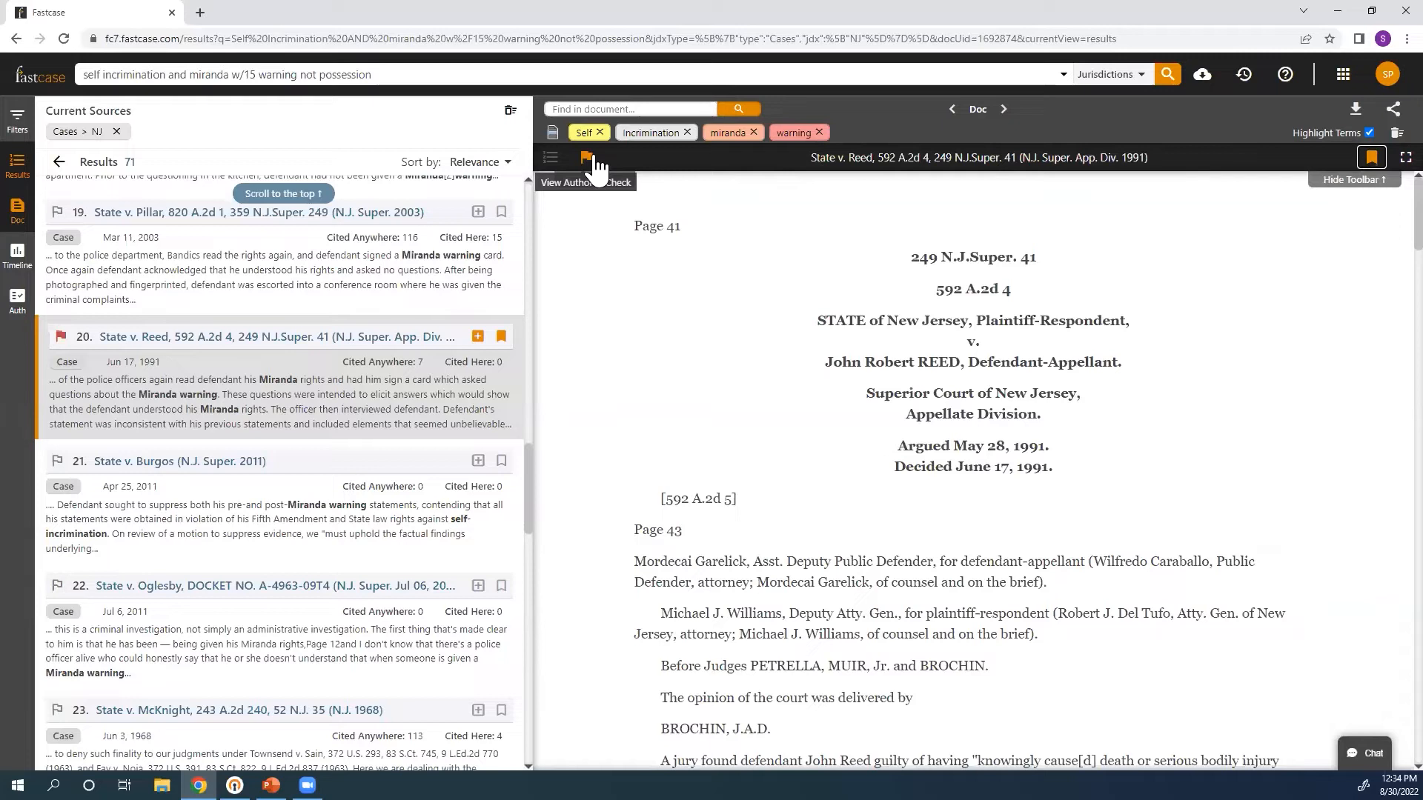
pyautogui.click(585, 160)
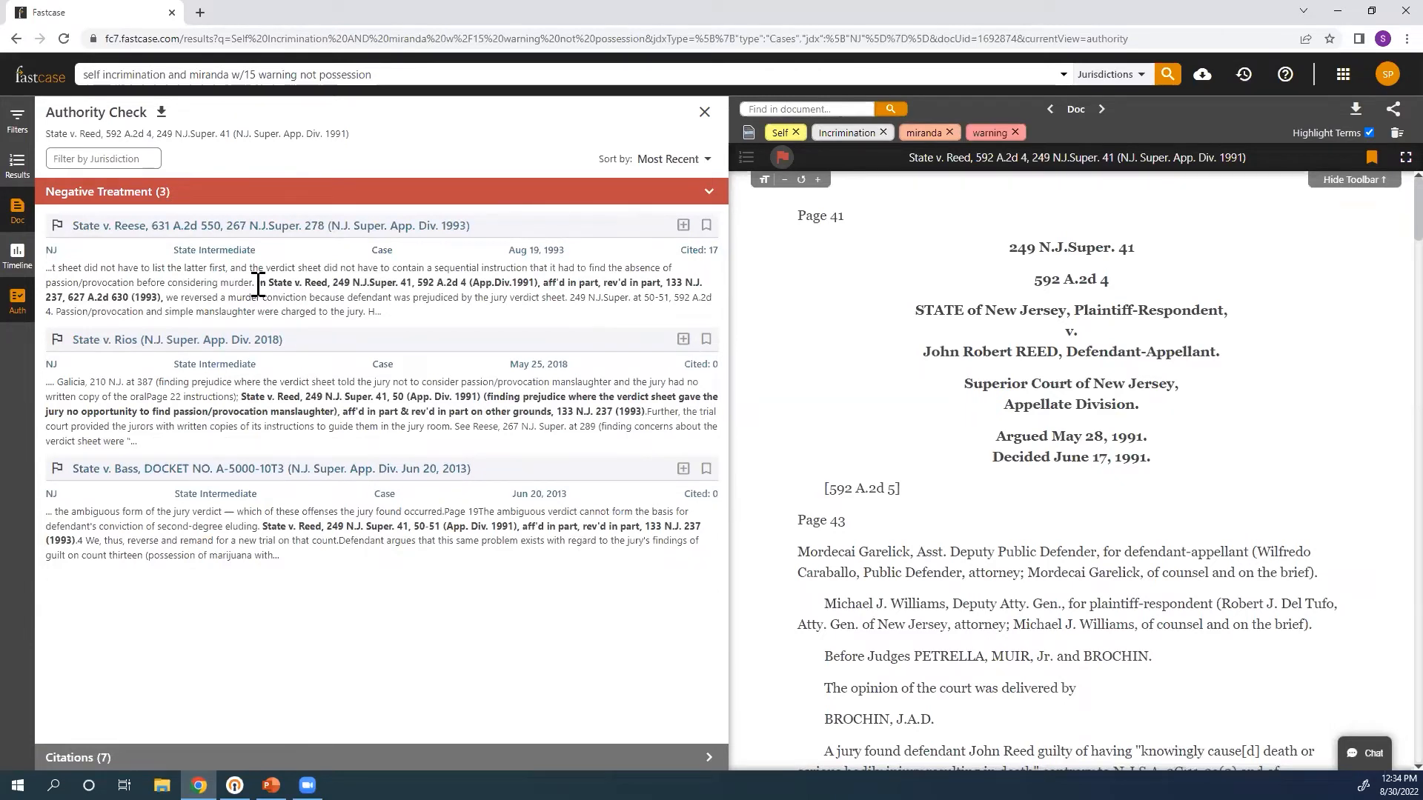
# Review the negative treatment excerpts and the Citations list in the Authority Check report, and close the report
pyautogui.moveTo(541, 285); pyautogui.dragTo(670, 282)
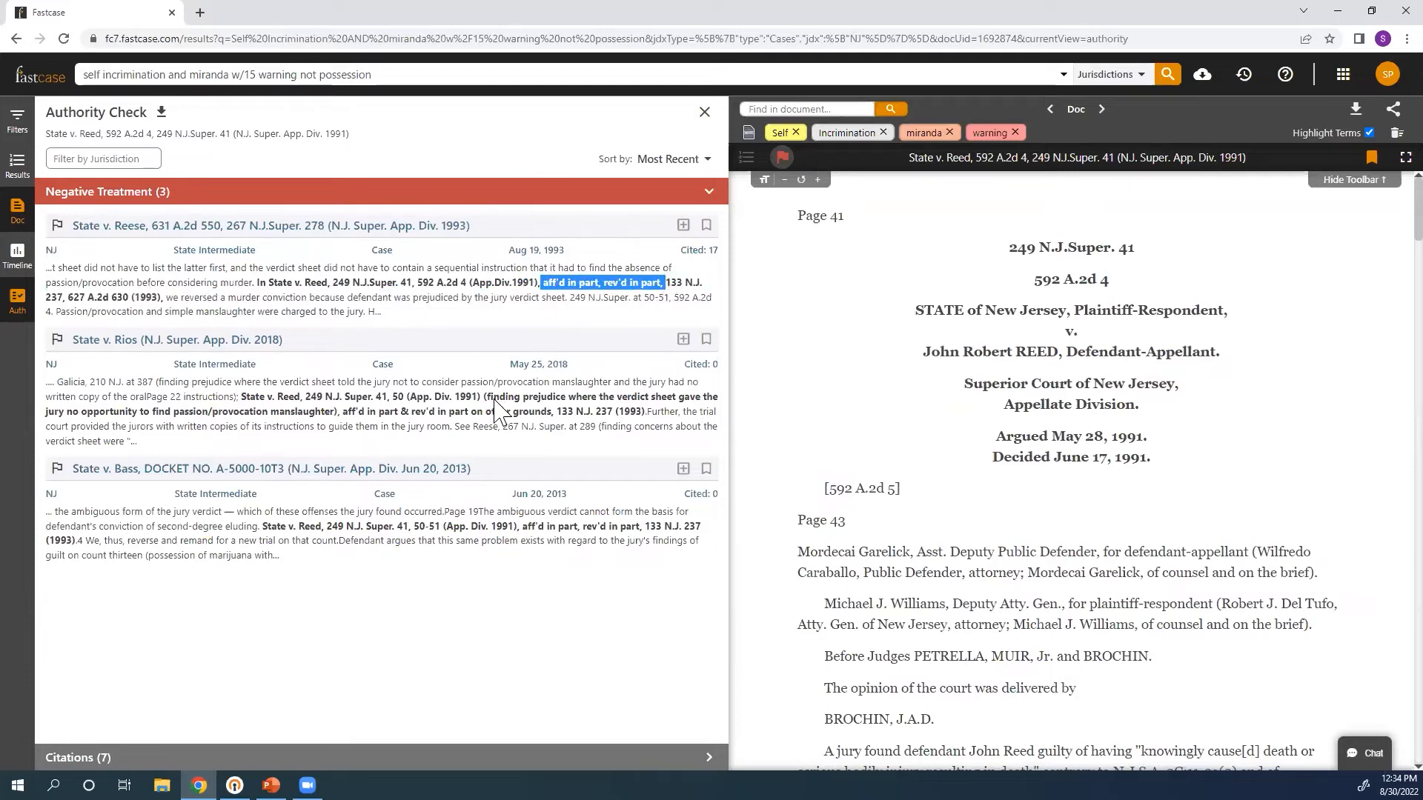
pyautogui.click(450, 419)
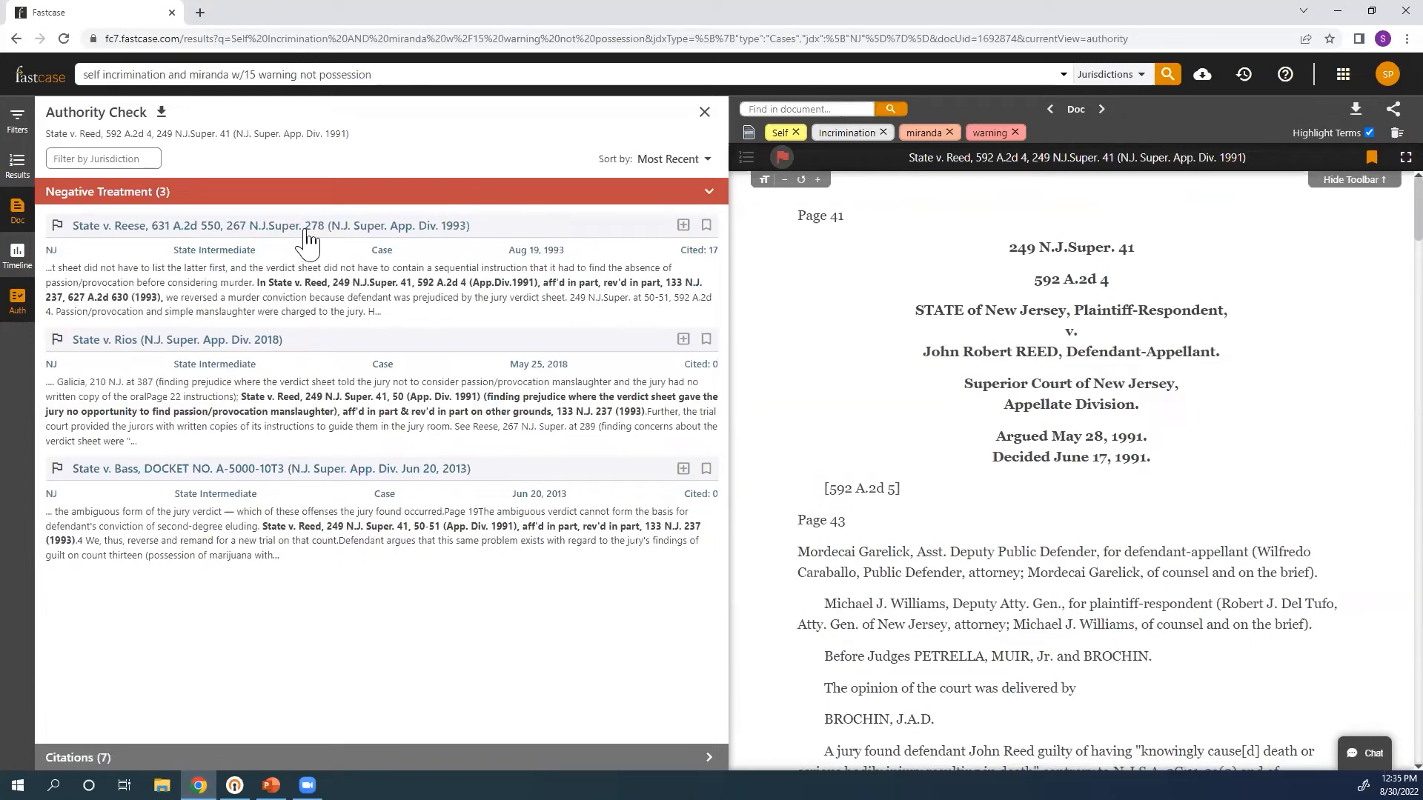
pyautogui.click(385, 201)
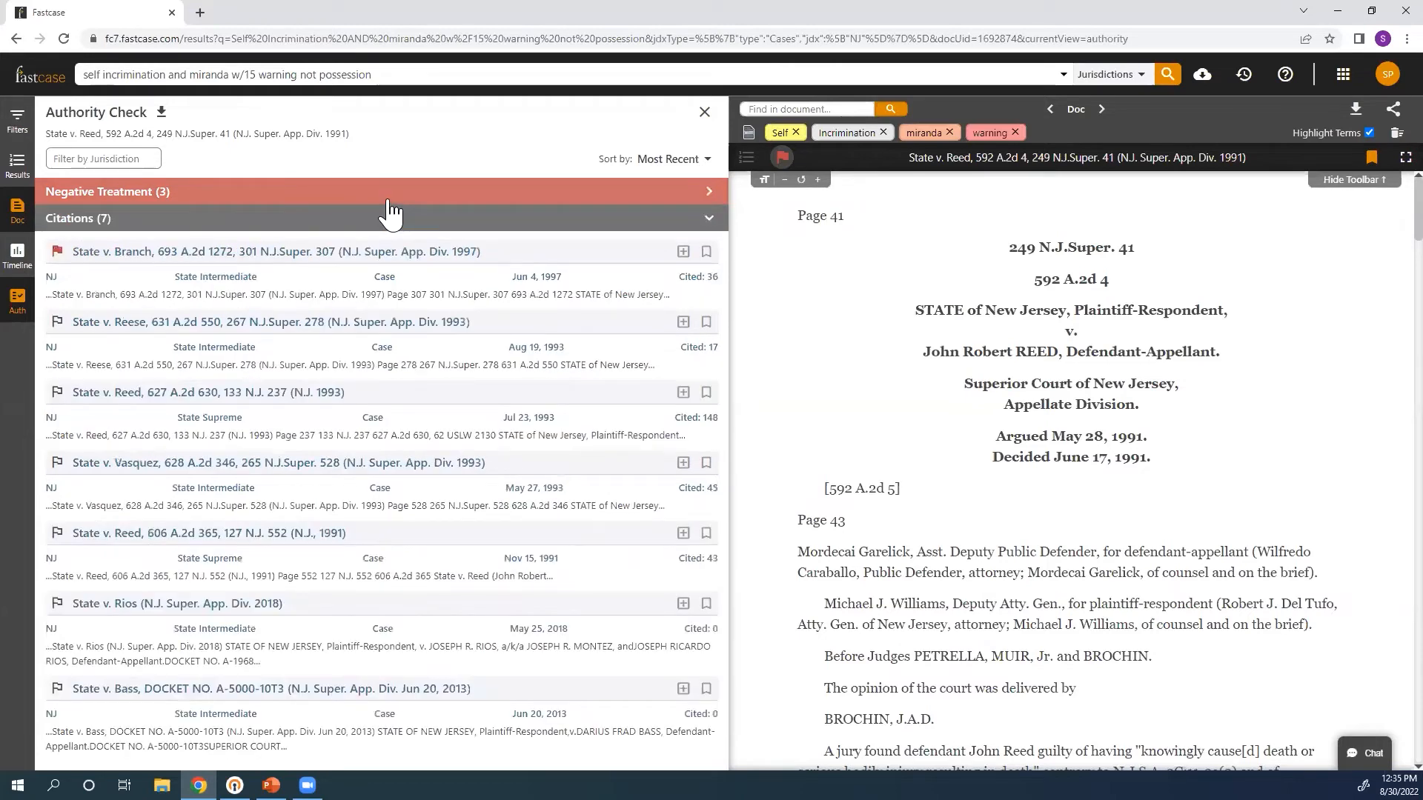
pyautogui.click(386, 202)
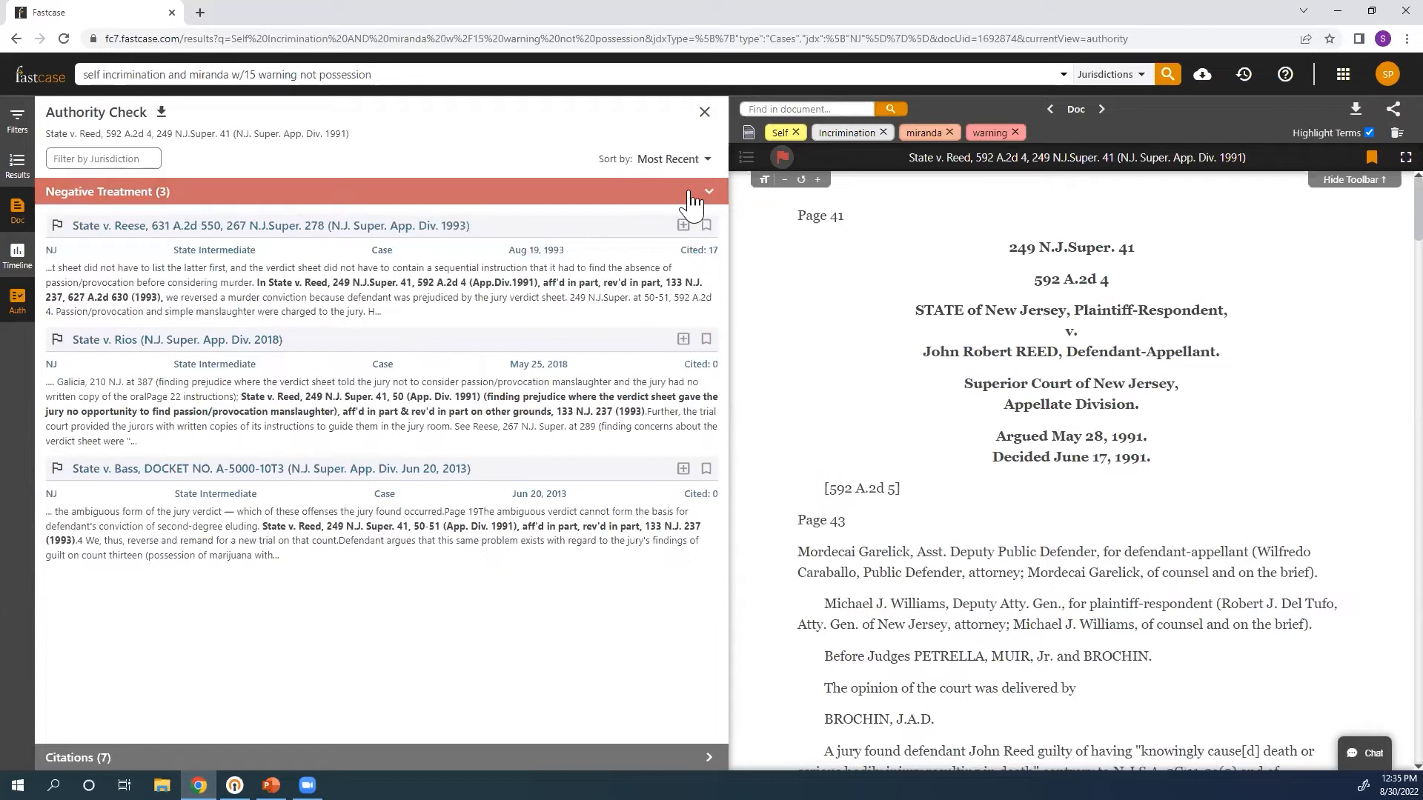
pyautogui.click(256, 197)
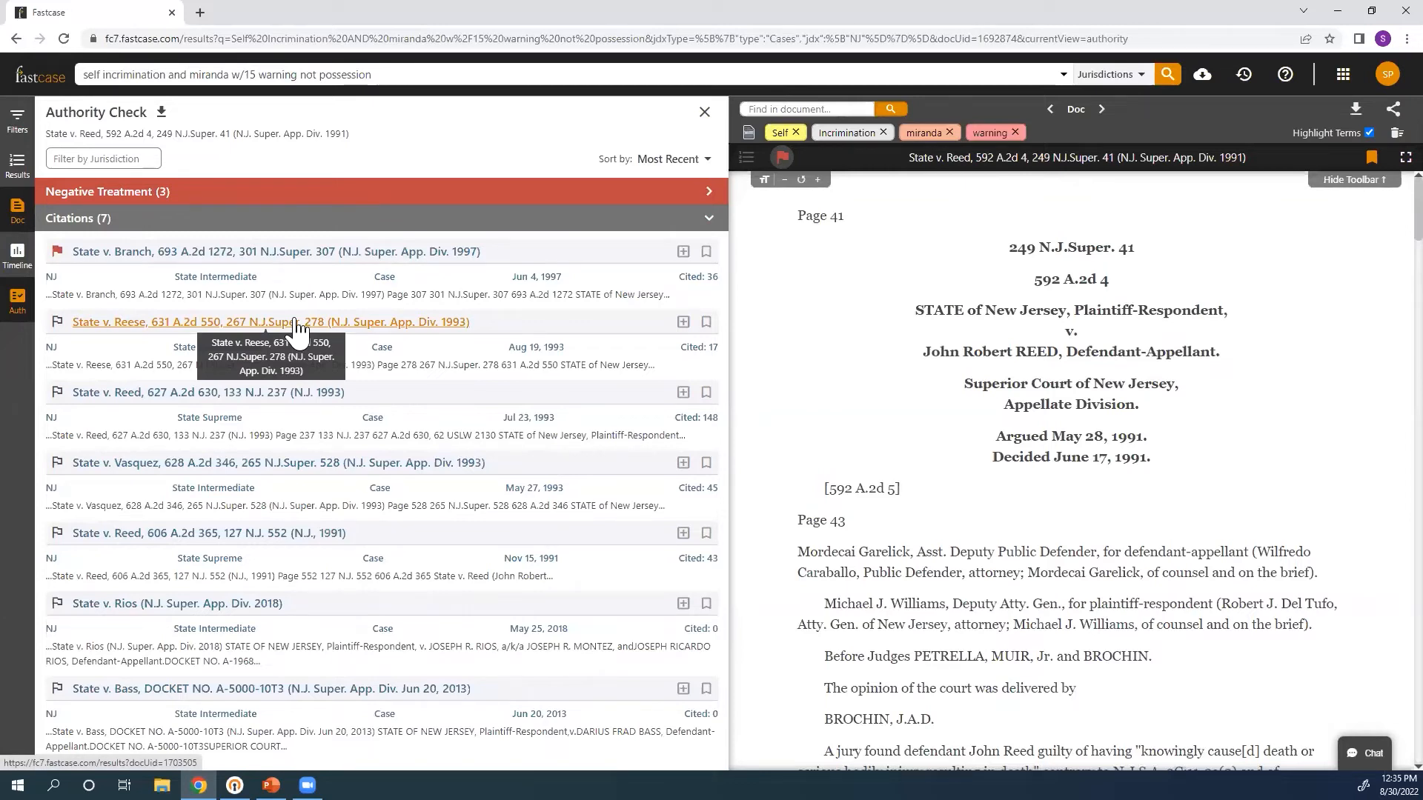
pyautogui.click(704, 113)
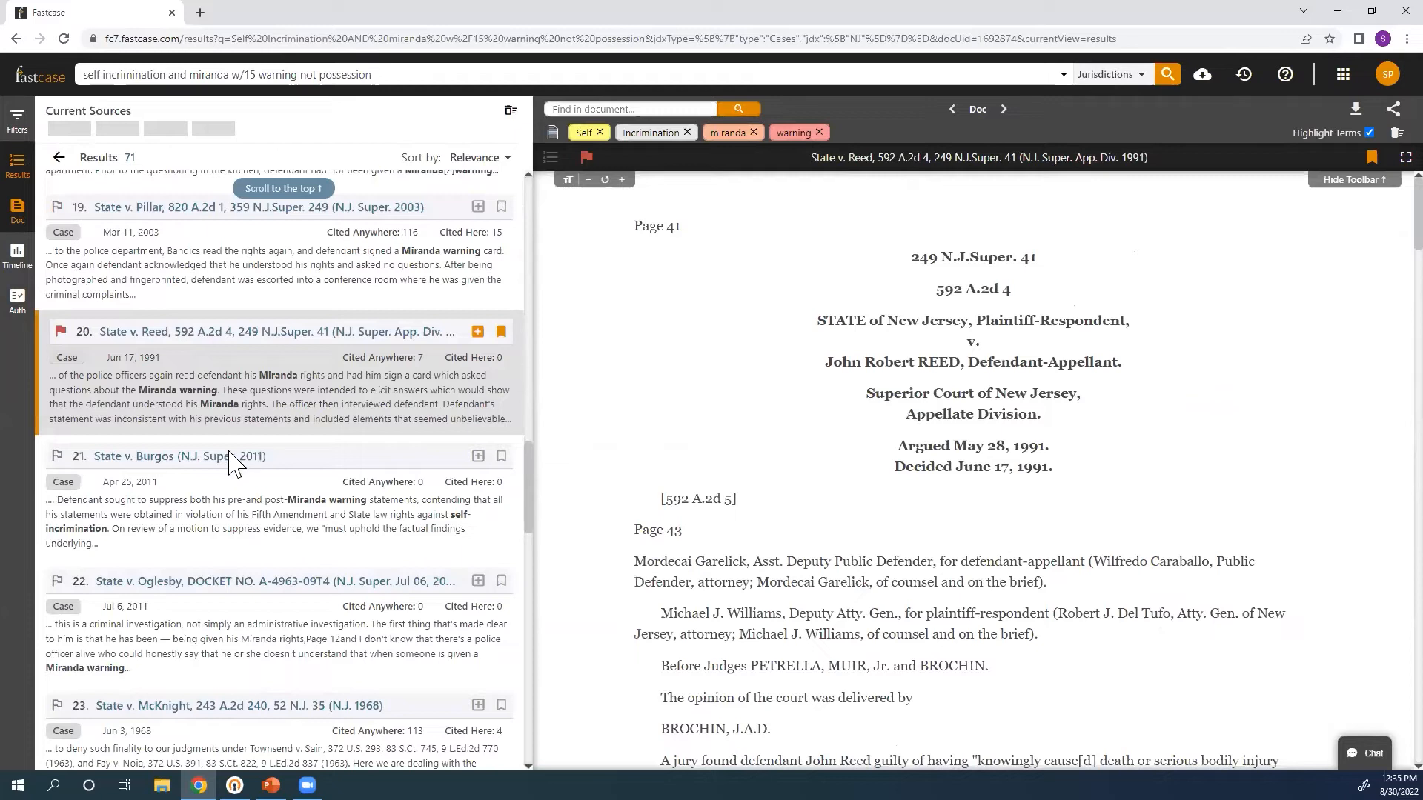
# Open search results 21 and 22 to view two unflagged cases
pyautogui.click(204, 455)
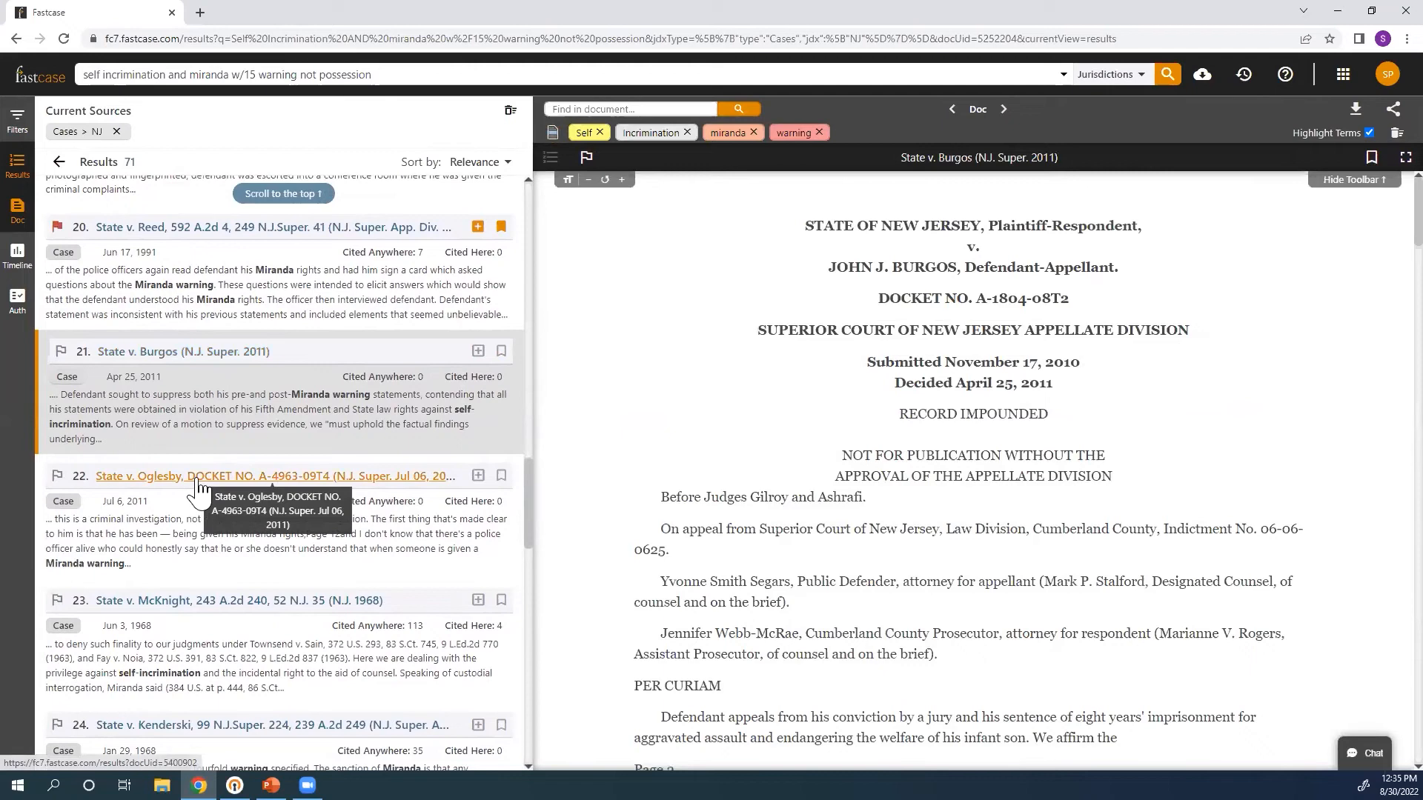
pyautogui.click(199, 477)
pyautogui.scroll(-8, 198, 478)
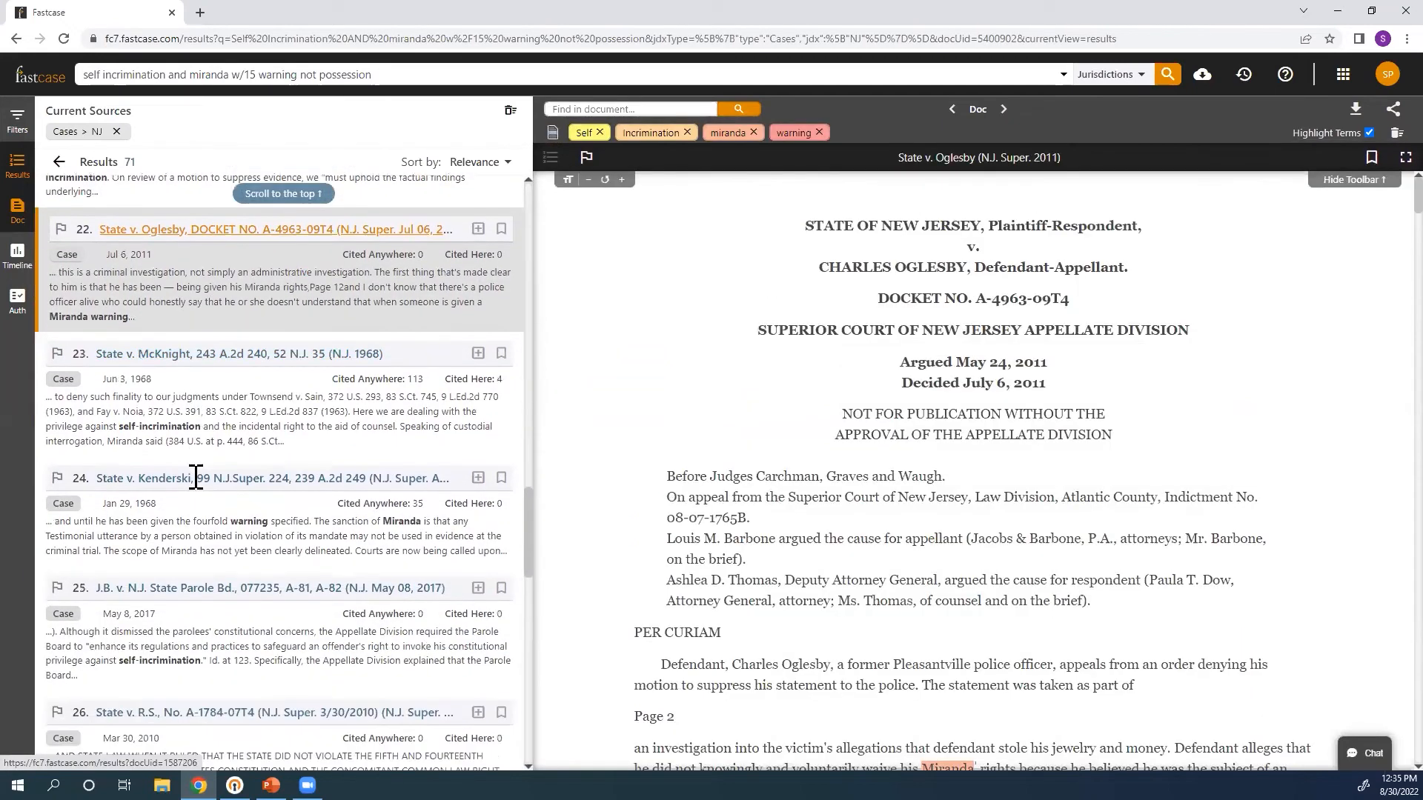
# Return to the start of the results list and open the first case, 963 A.2d 316, 197 N.J. 383
pyautogui.scroll(10, 198, 474)
pyautogui.scroll(20, 199, 472)
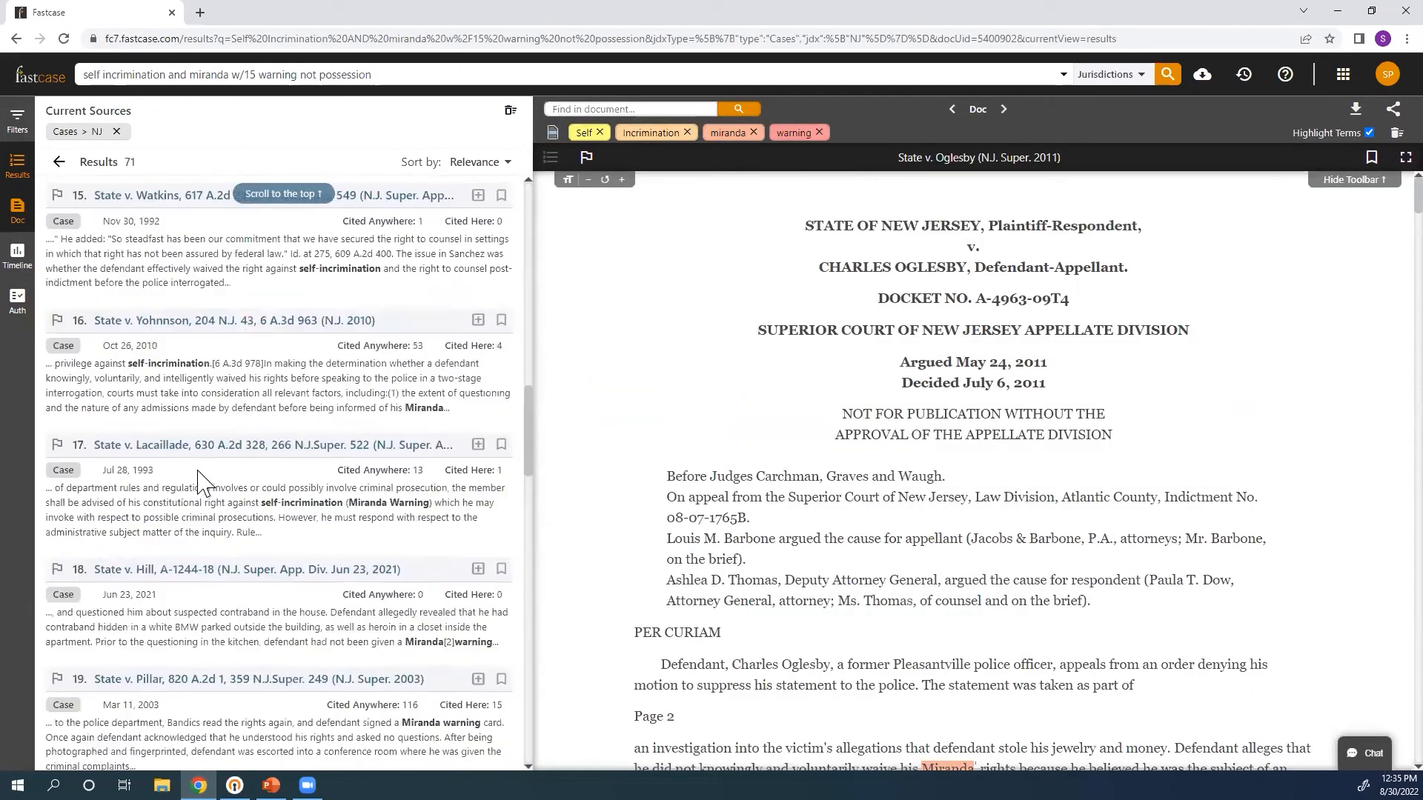
pyautogui.scroll(2, 193, 333)
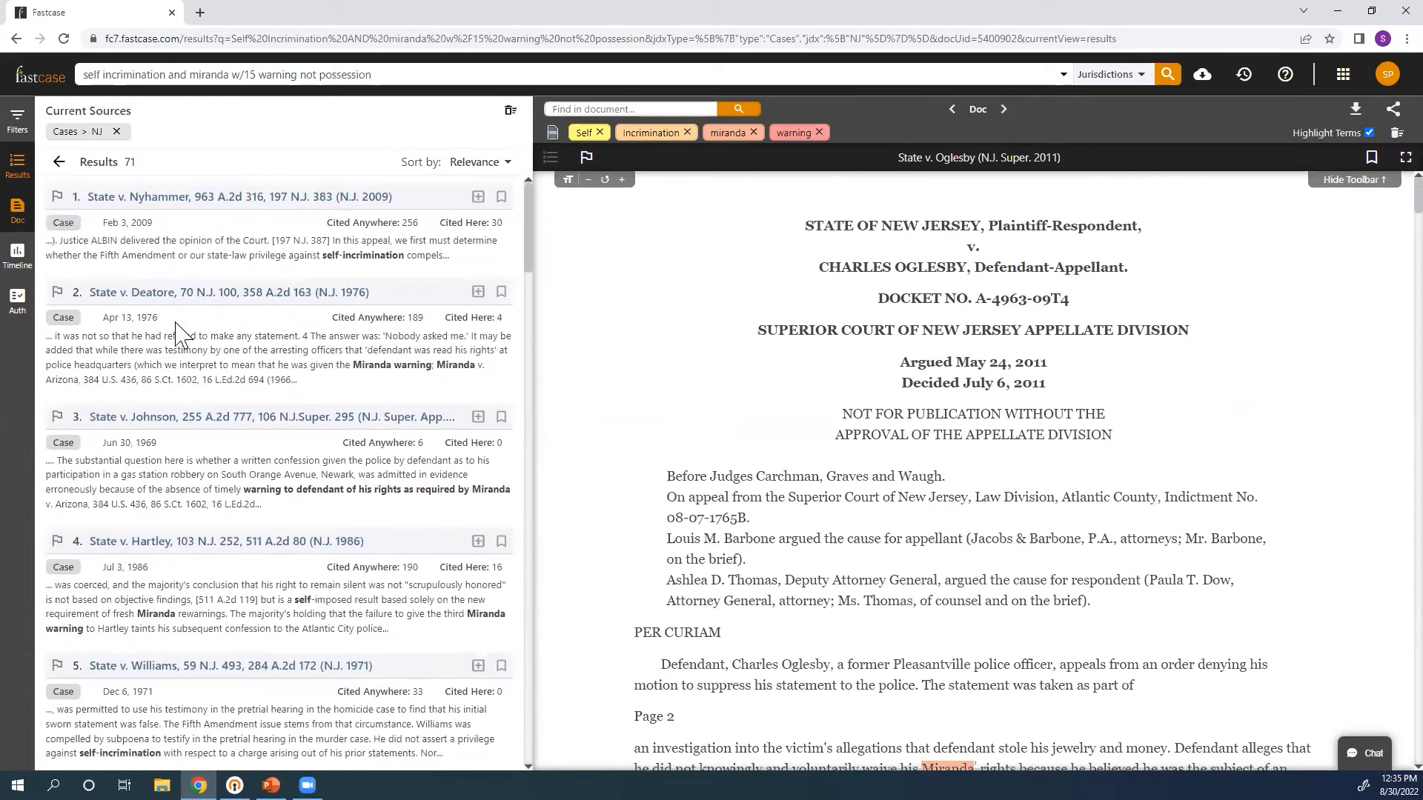
pyautogui.click(176, 200)
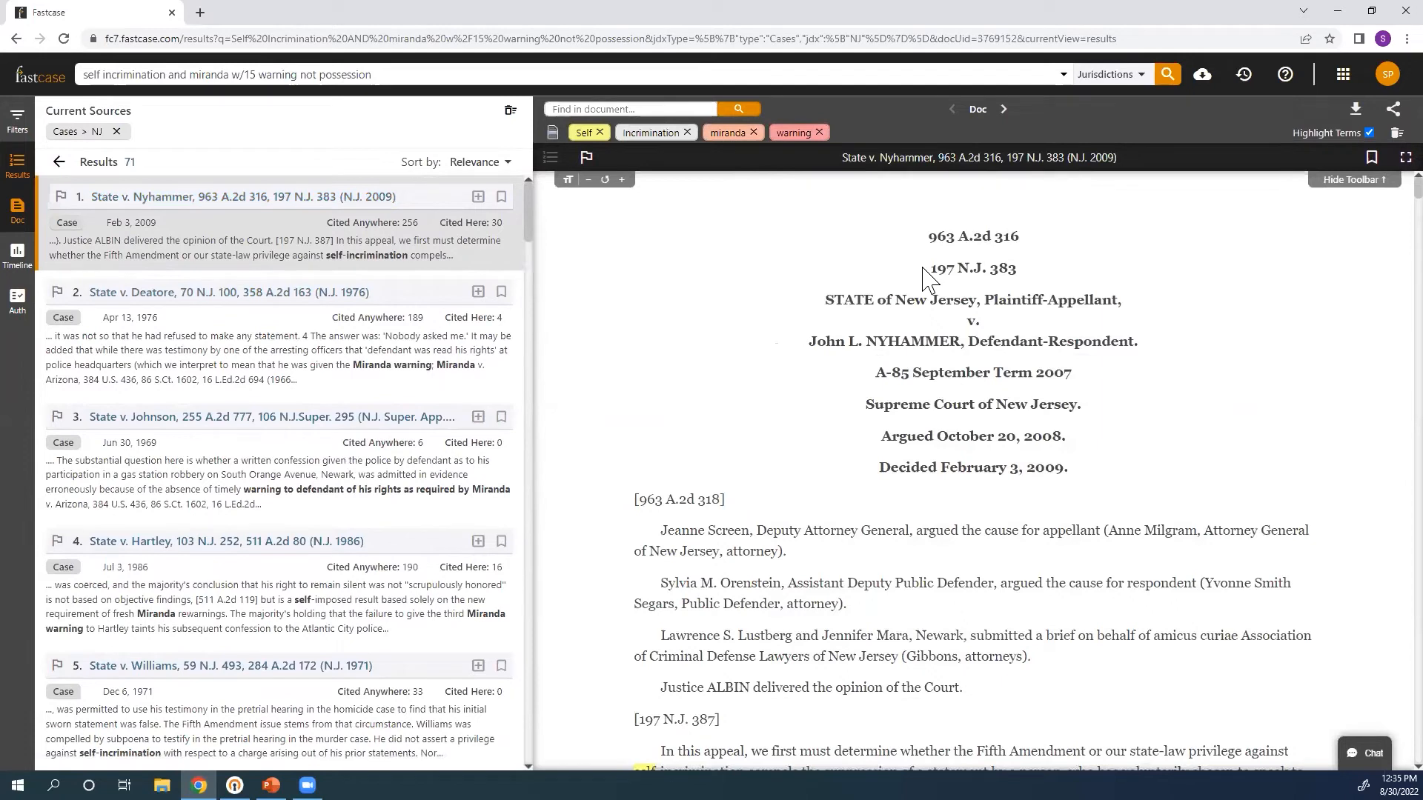
# View the Authority Check report of the open case and its citation sorting options, and close the report
pyautogui.click(592, 162)
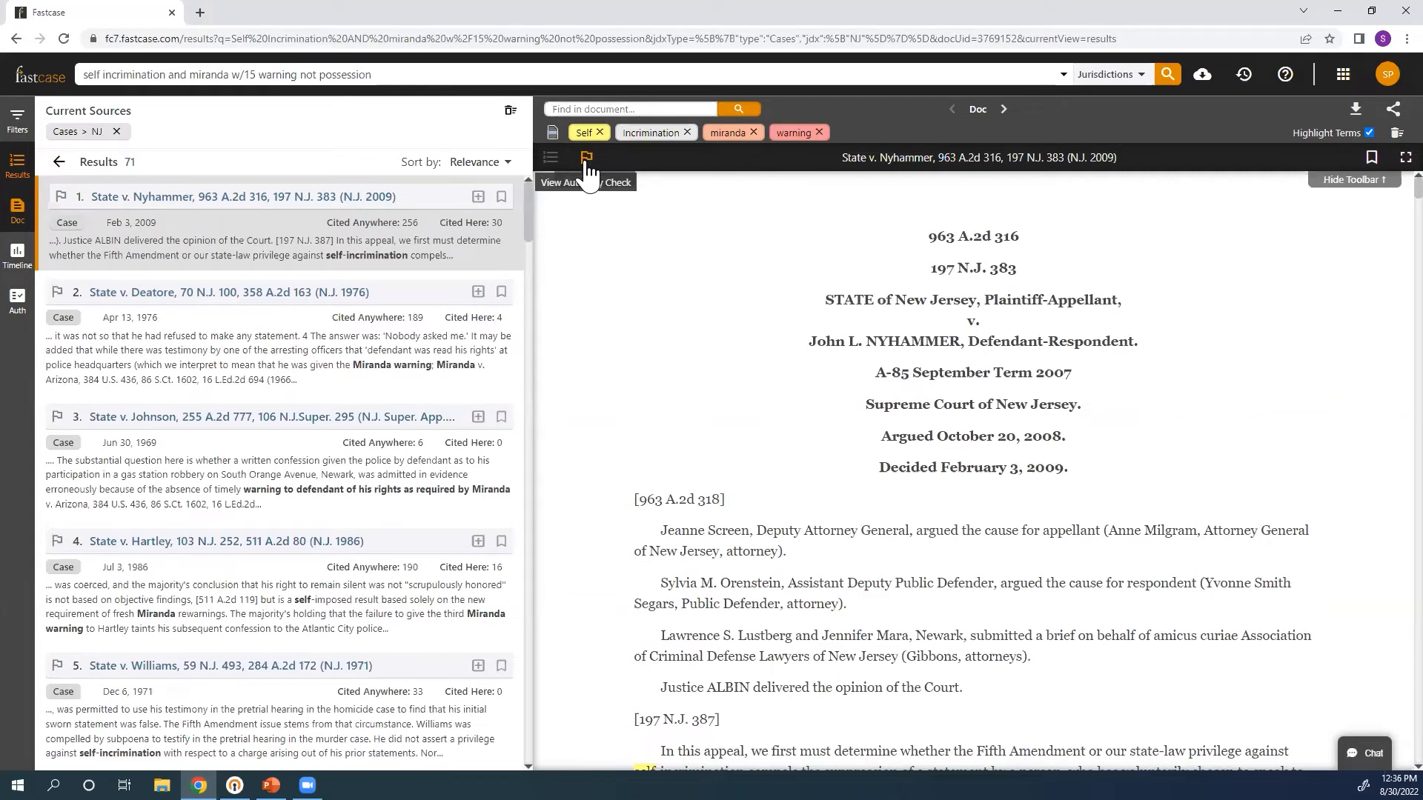
pyautogui.click(587, 165)
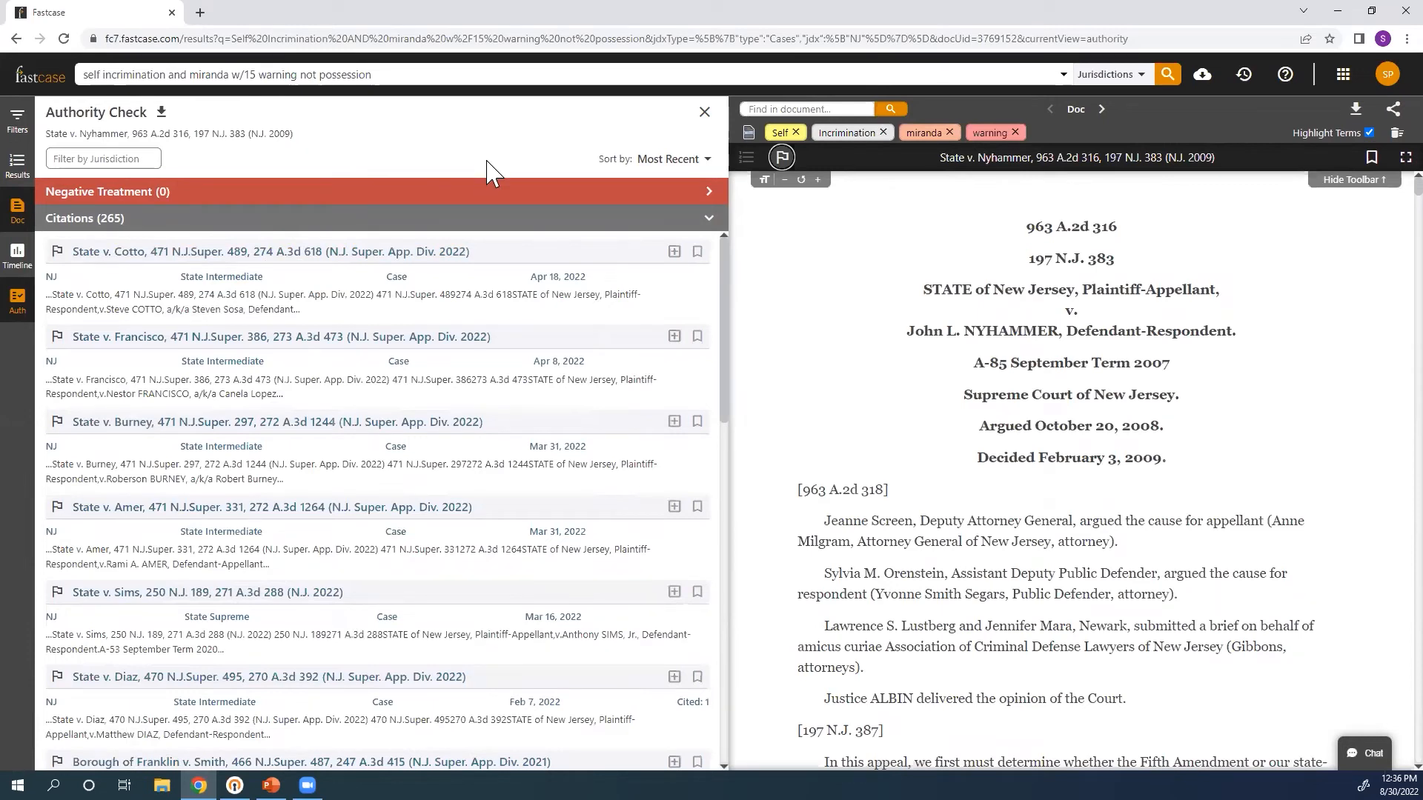
pyautogui.click(654, 163)
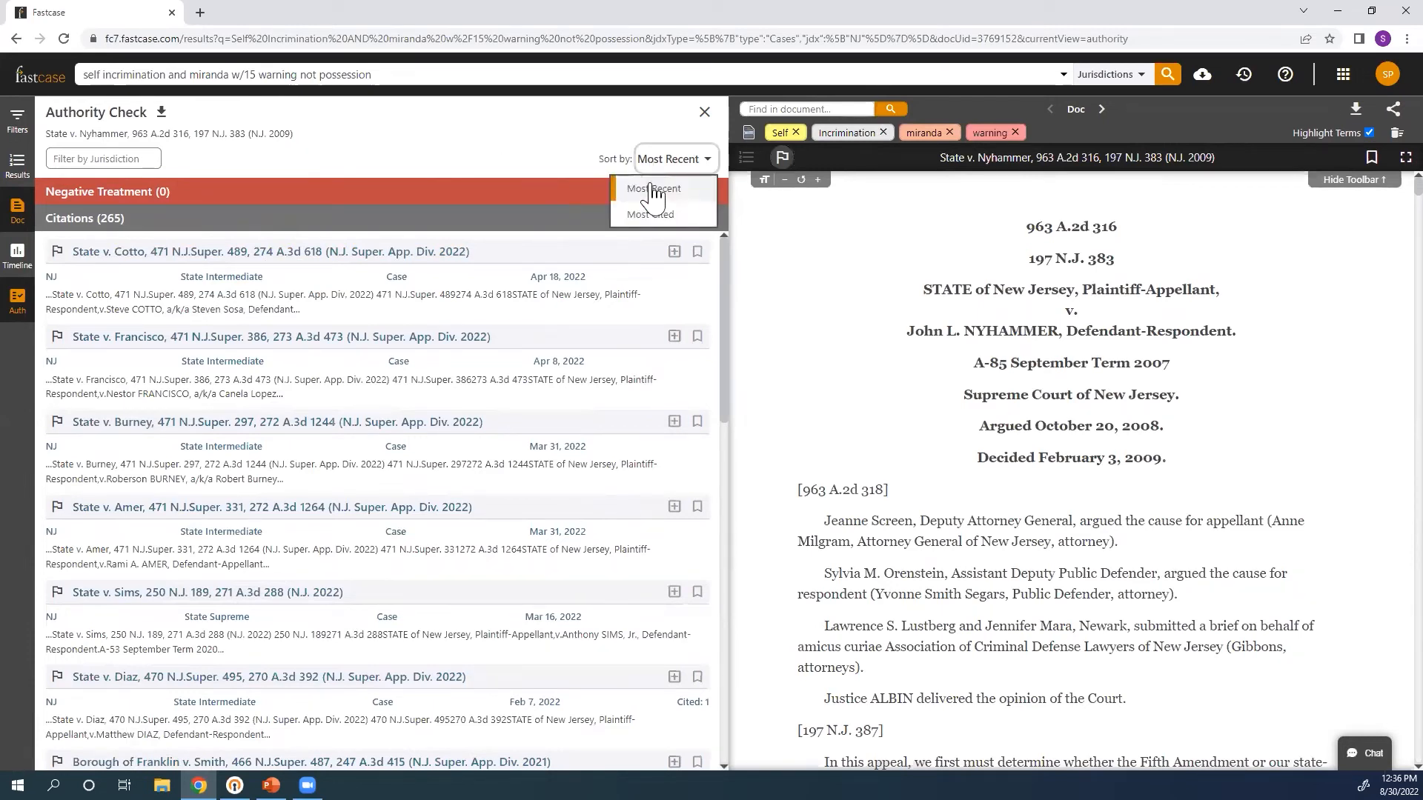
pyautogui.click(362, 120)
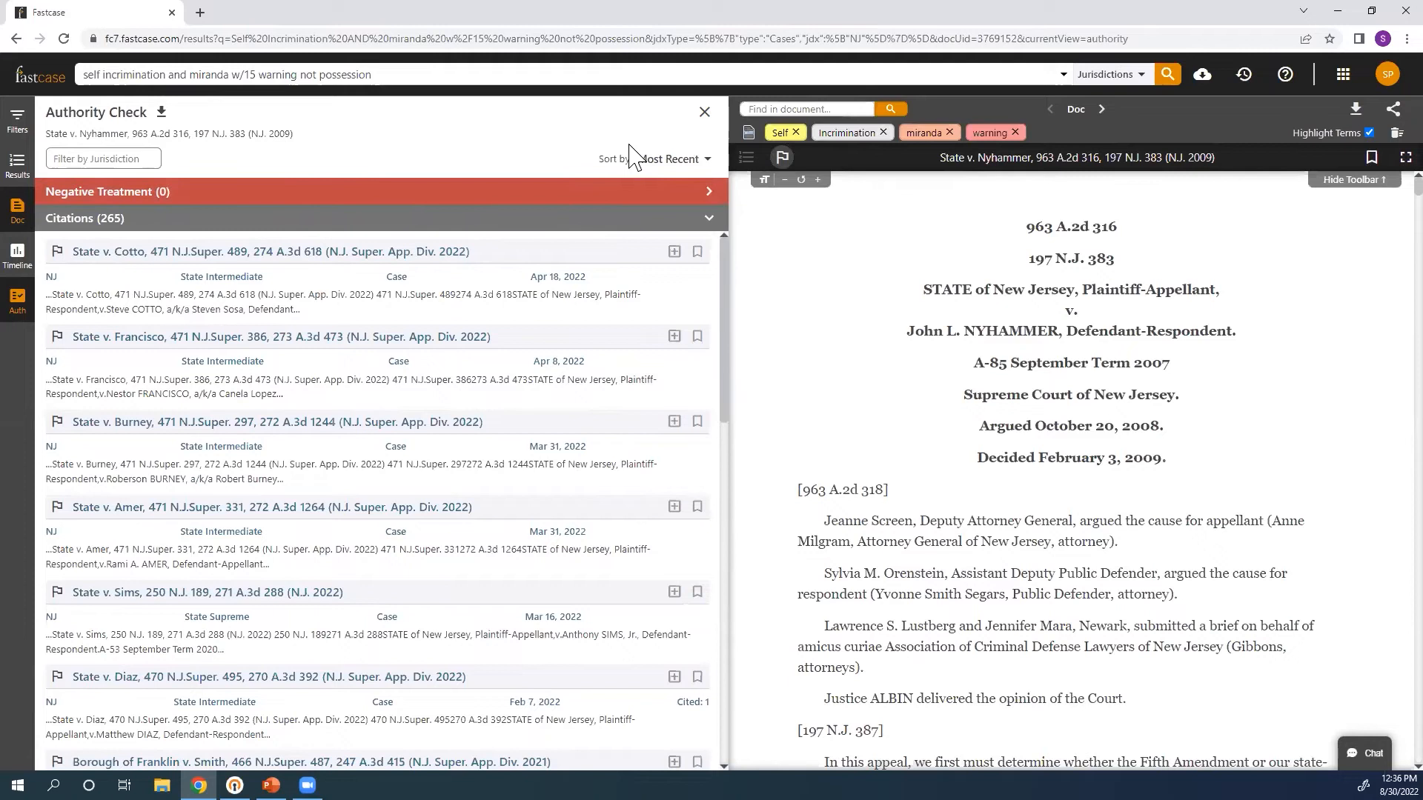
pyautogui.click(704, 113)
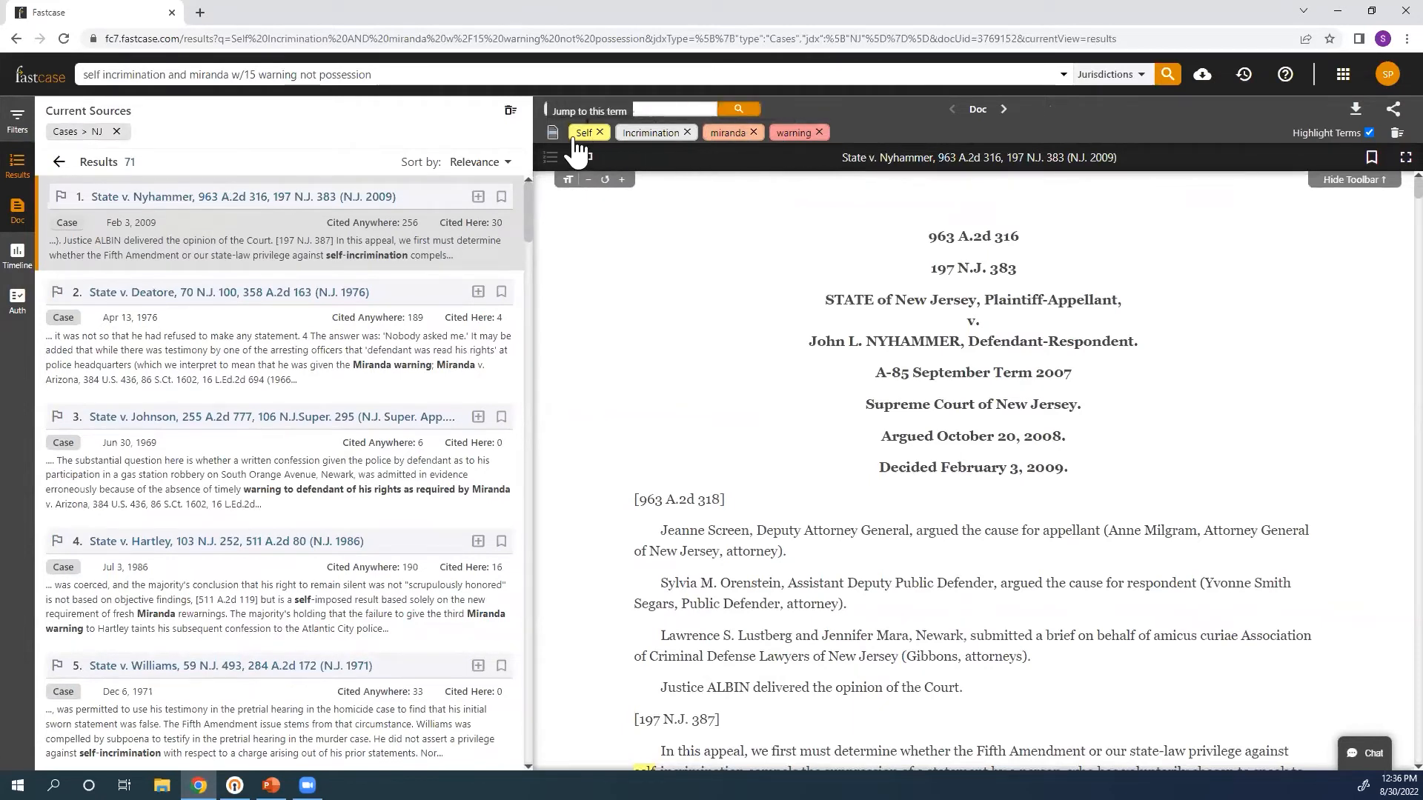
# Jump to the highlighted term "warning" in the open case and look through the surrounding passages
pyautogui.click(795, 136)
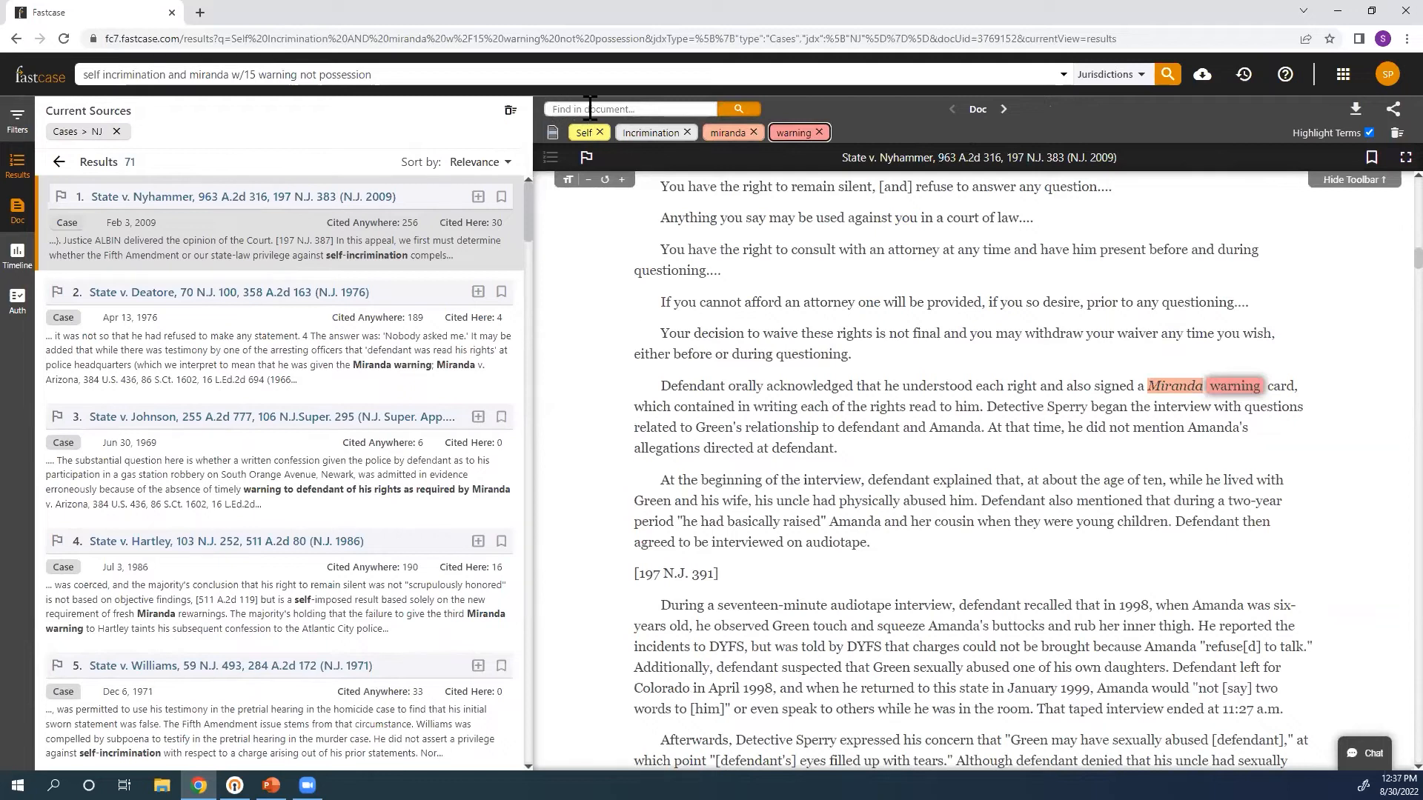
pyautogui.click(671, 108)
pyautogui.scroll(-3, 887, 289)
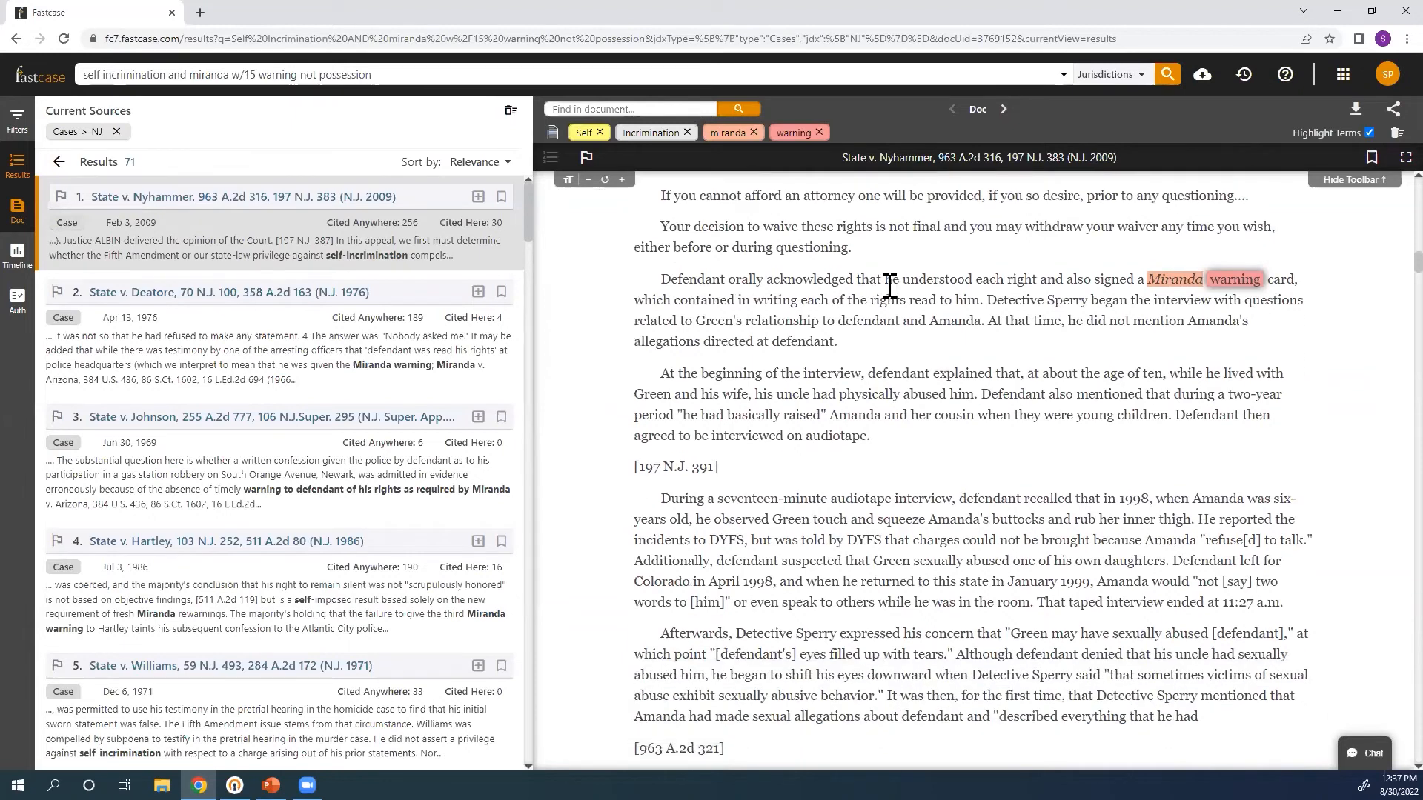
pyautogui.scroll(-2, 885, 293)
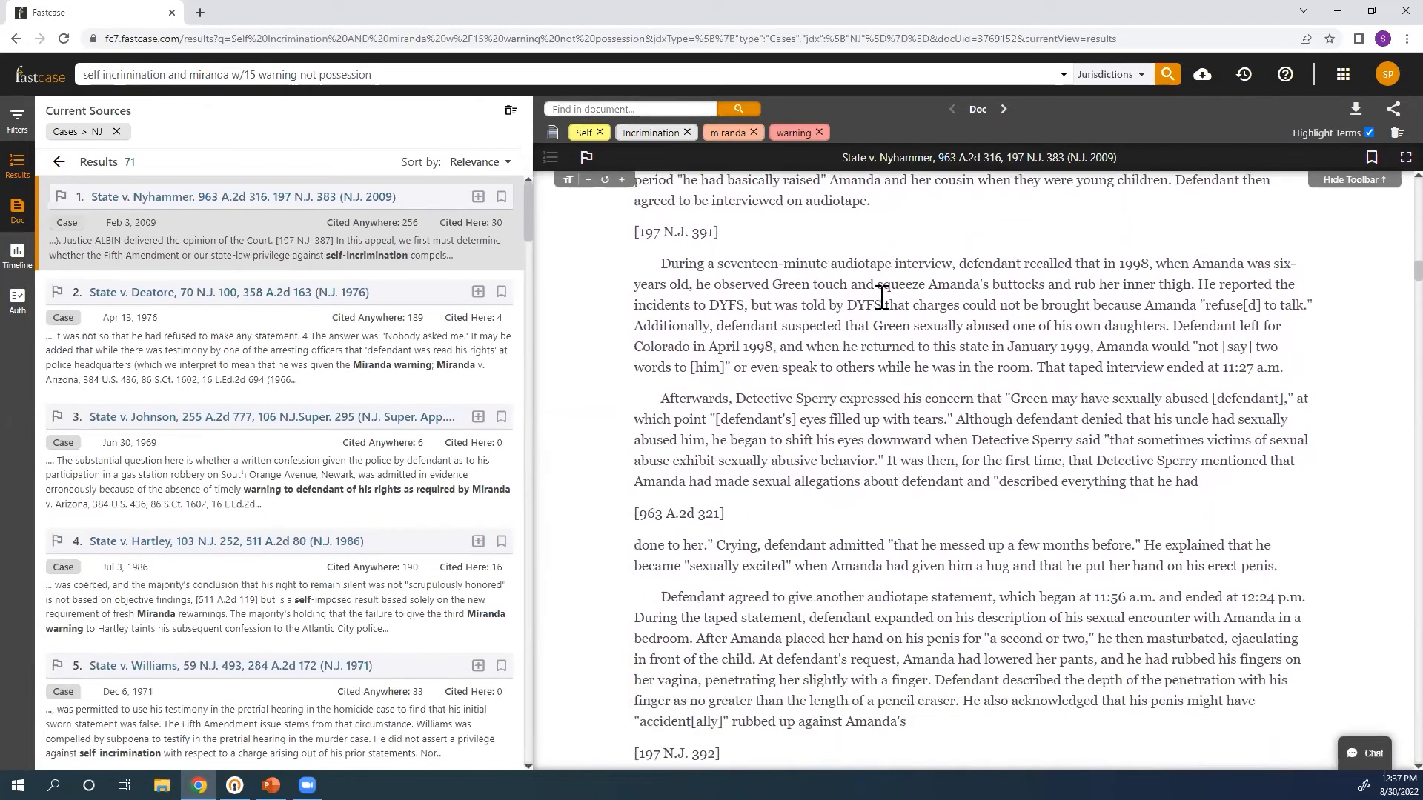
pyautogui.scroll(10, 882, 304)
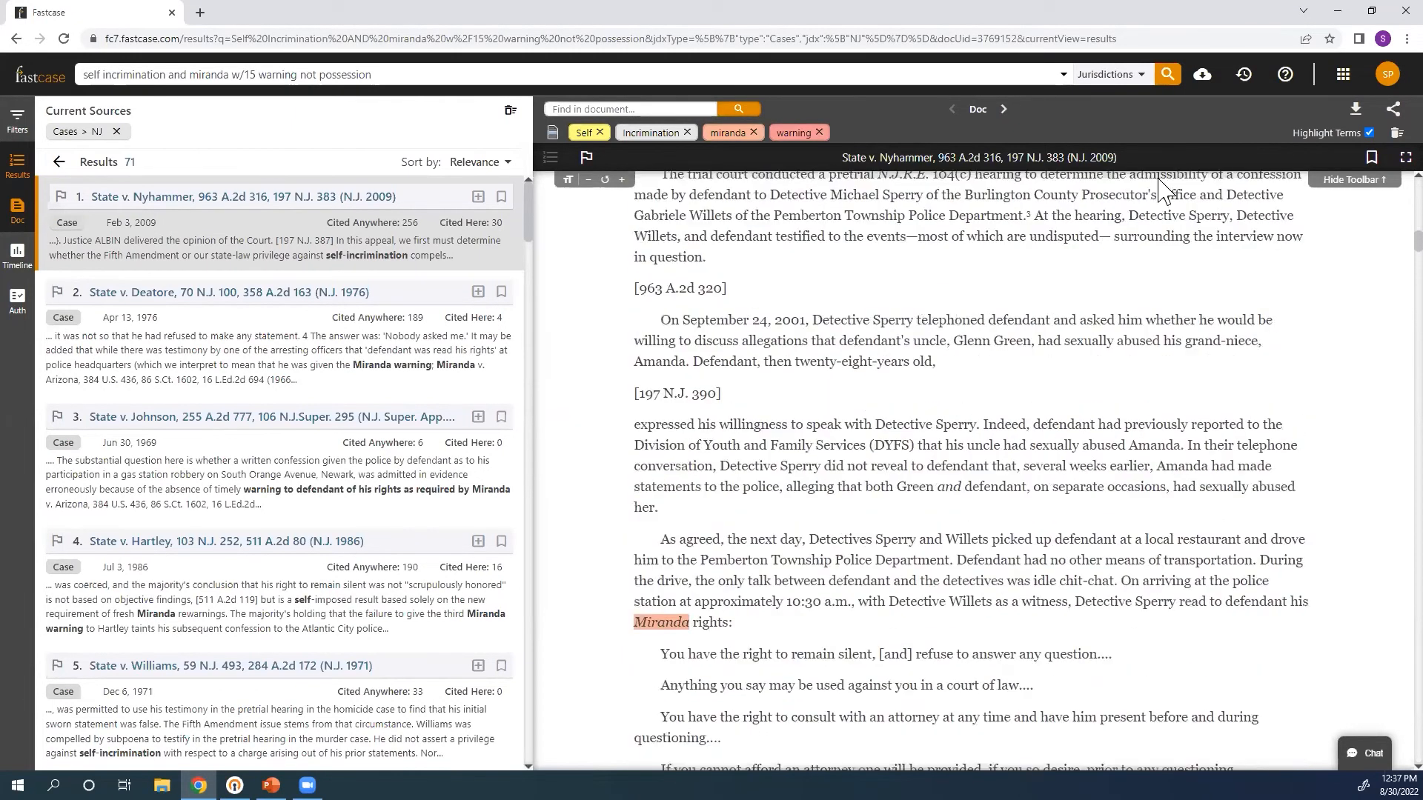
# Check the open case's available download formats and formatting options, and leave the download dialog
pyautogui.click(1355, 111)
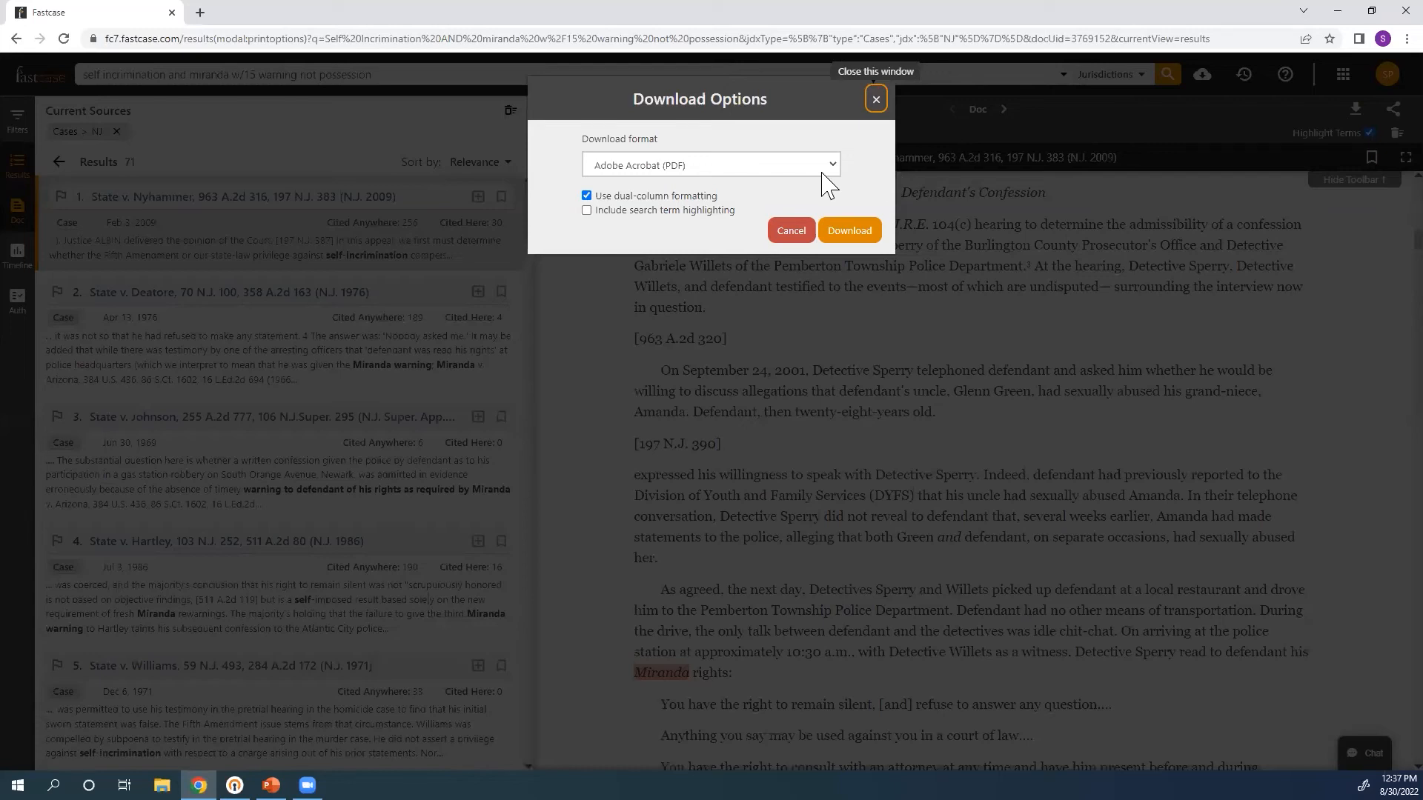
pyautogui.click(823, 172)
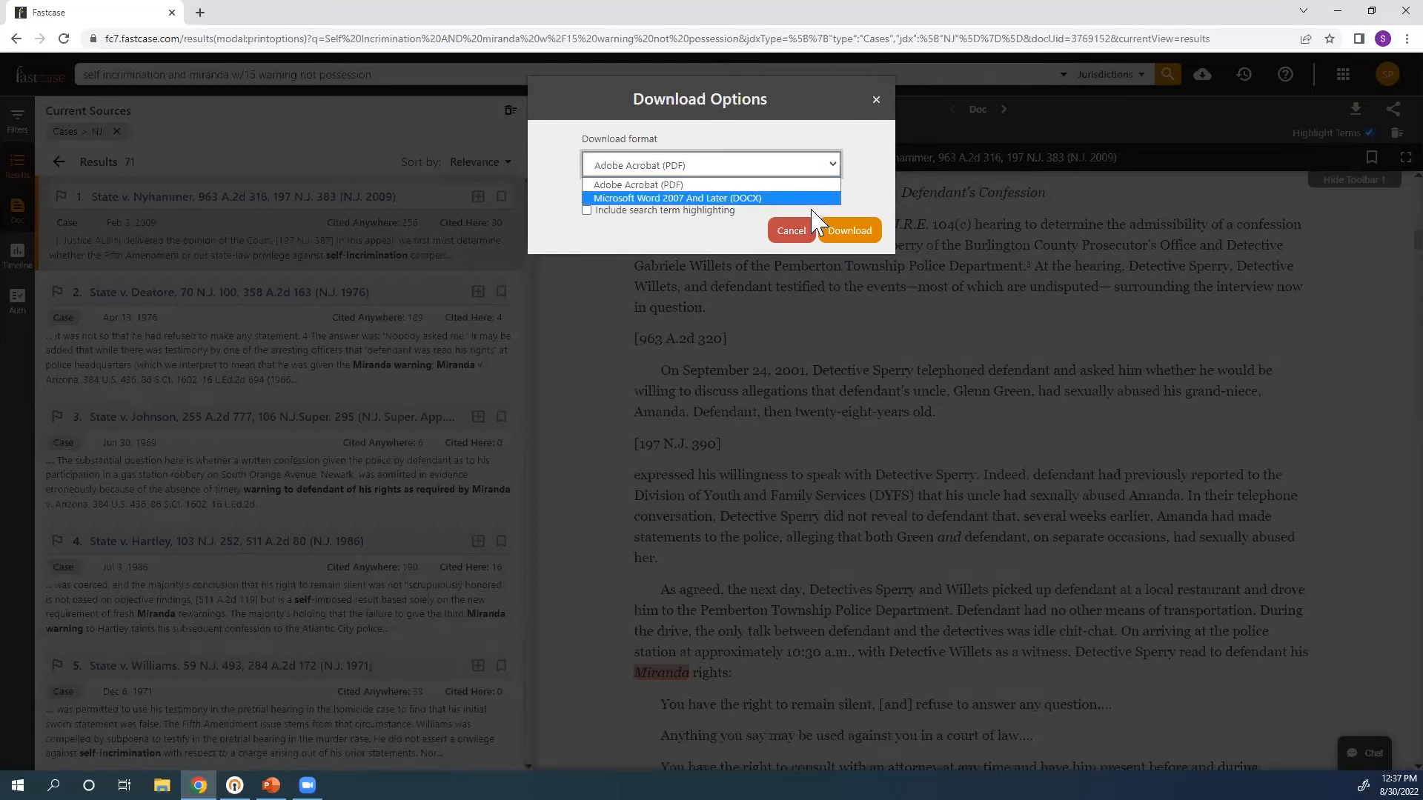
pyautogui.click(567, 234)
pyautogui.click(586, 196)
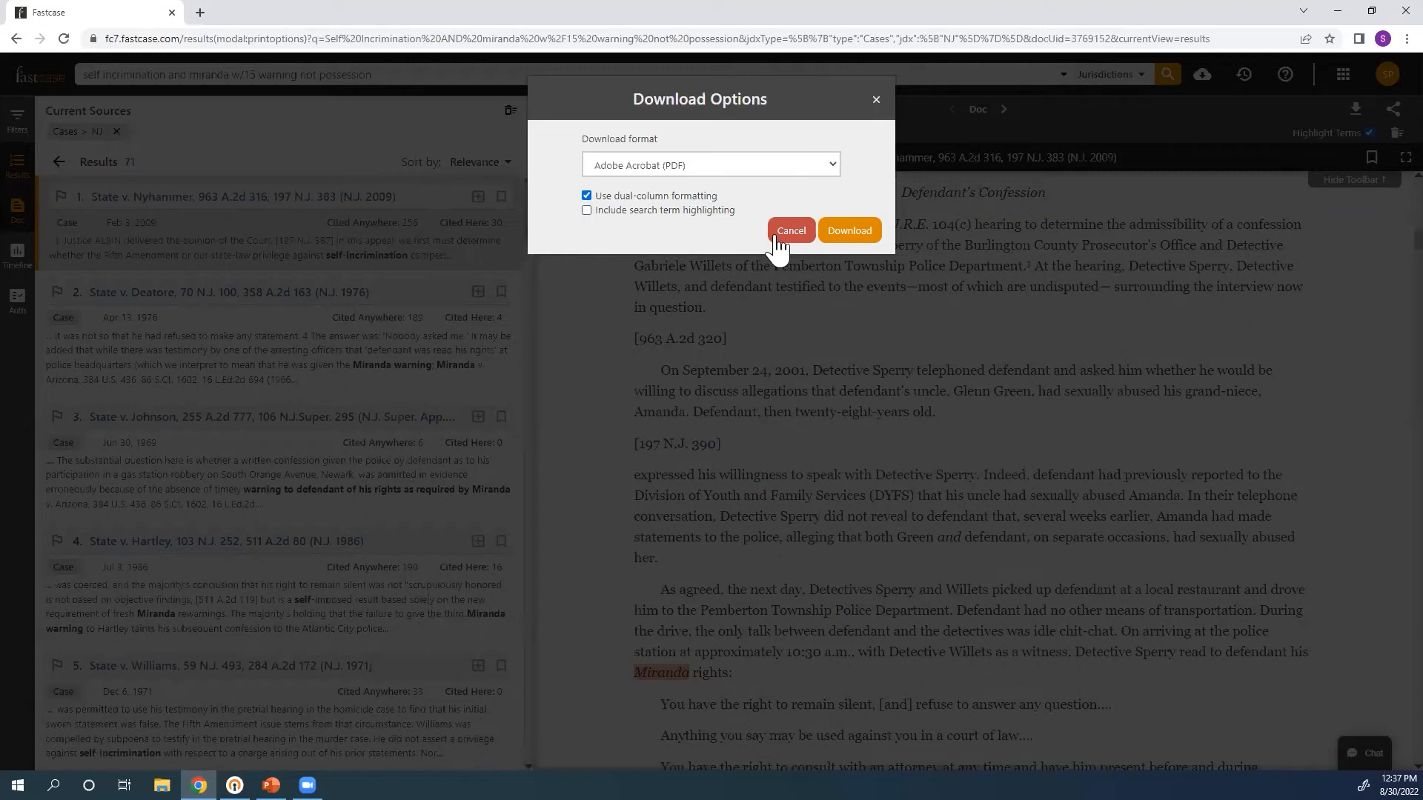
pyautogui.click(850, 230)
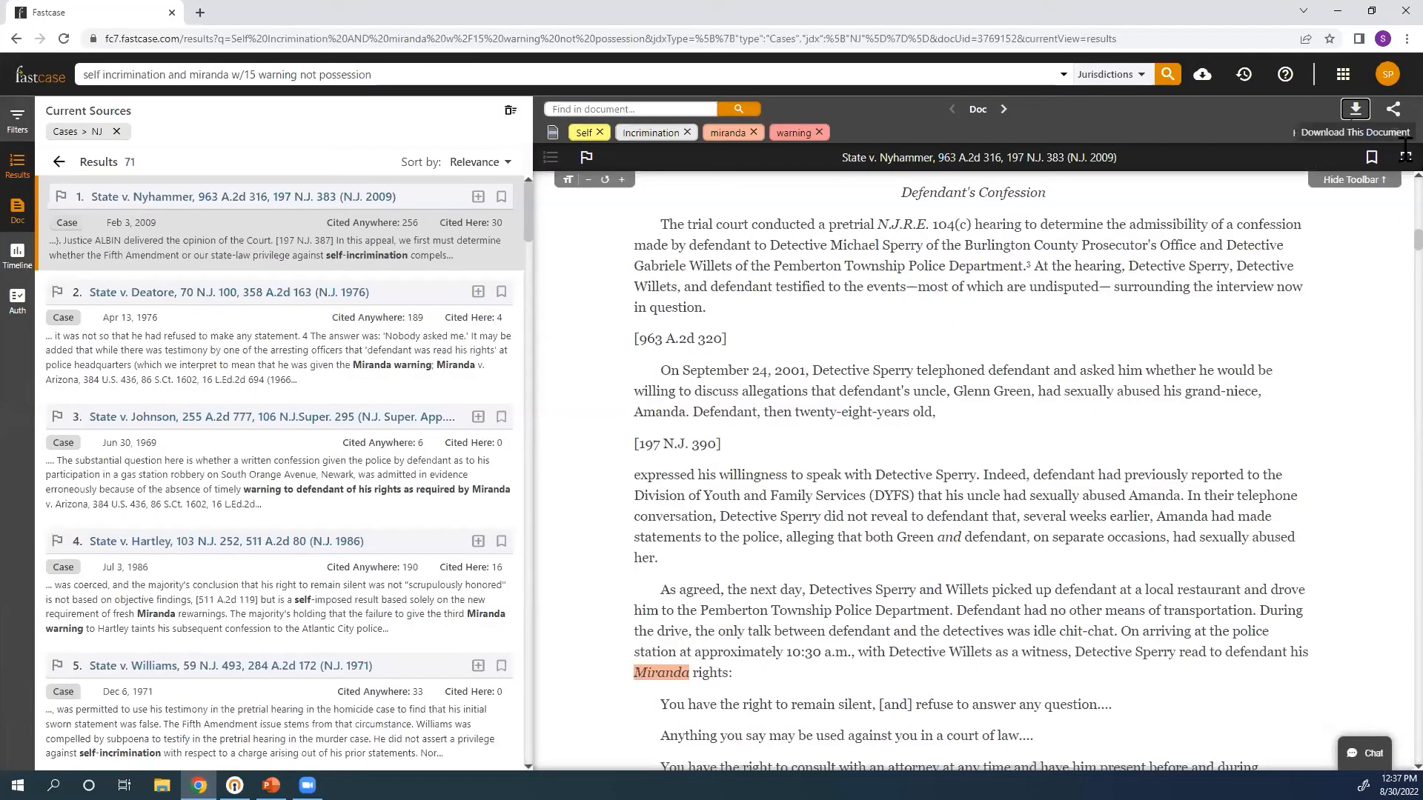
# View the sharing options for the open case, and open the Email Document form and cancel it
pyautogui.click(1395, 111)
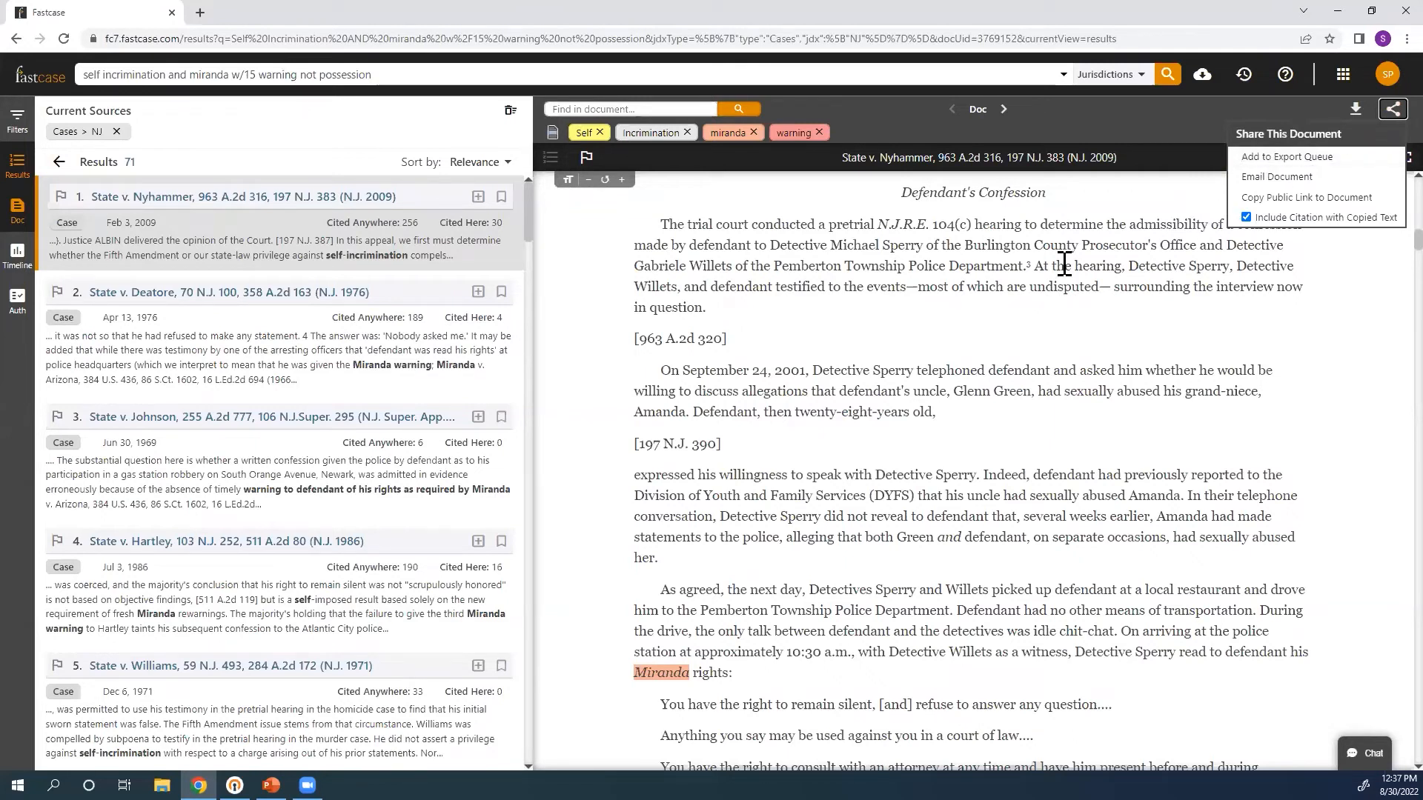
pyautogui.click(1038, 275)
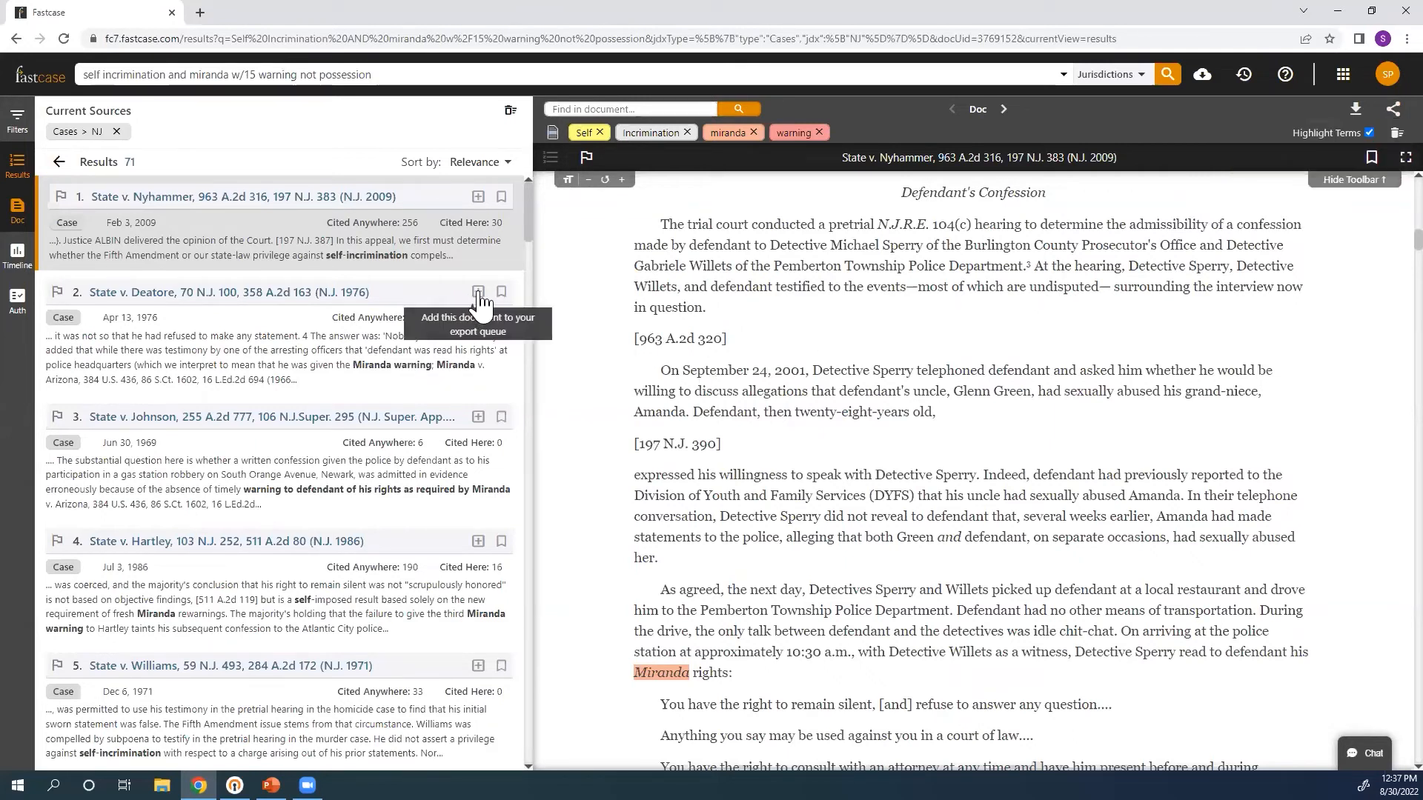
pyautogui.click(1393, 113)
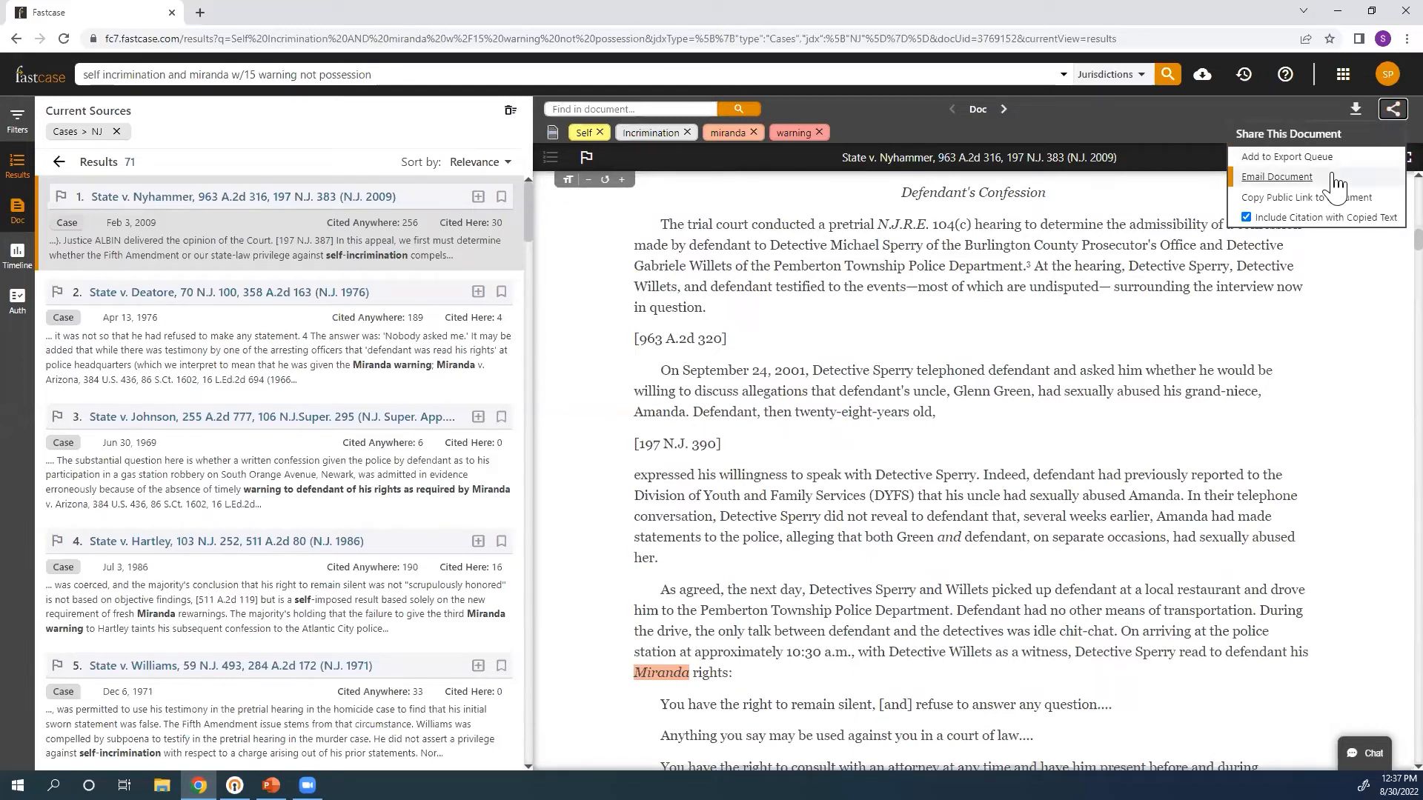
pyautogui.click(1334, 184)
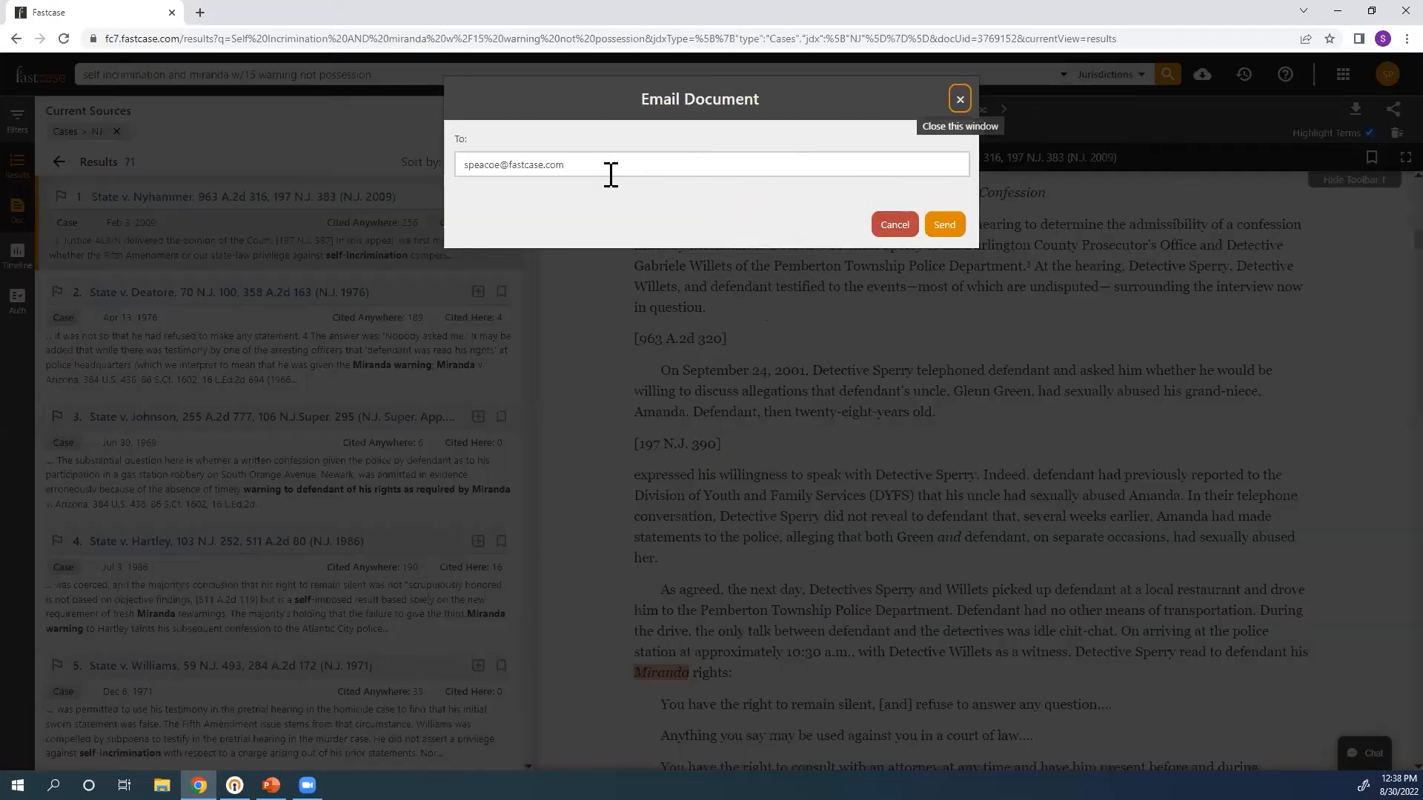
pyautogui.click(897, 224)
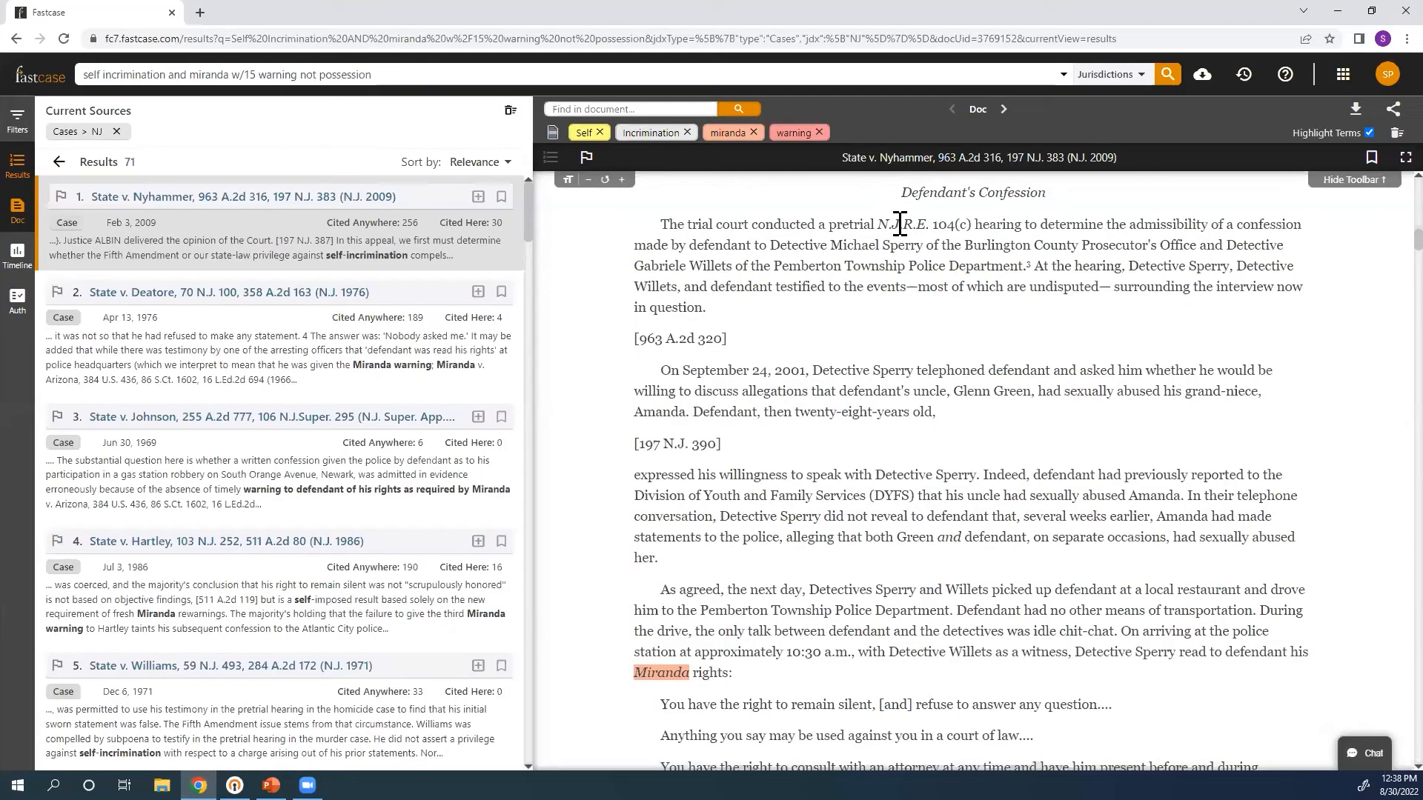
# Generate the public link to the open case and copy it to the clipboard
pyautogui.click(1405, 112)
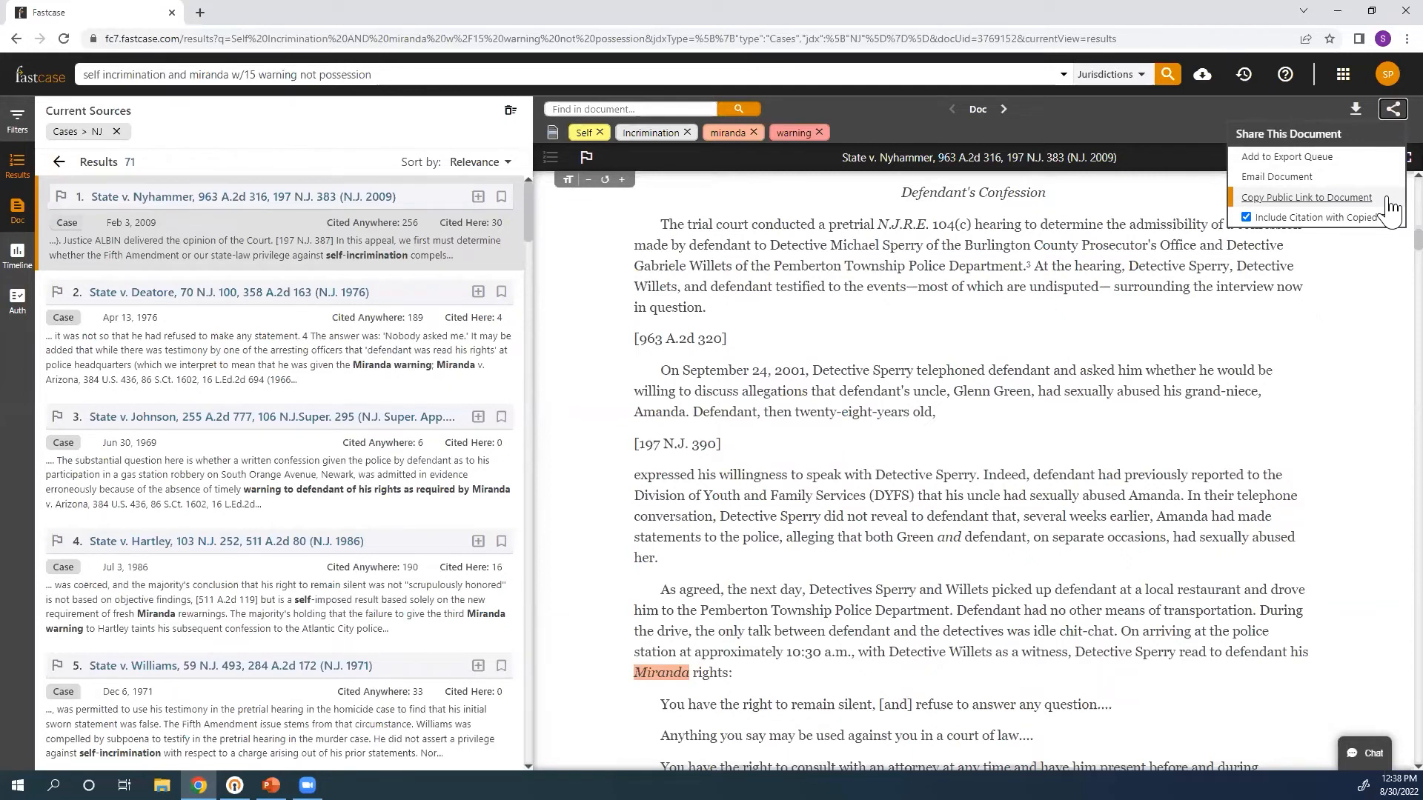
pyautogui.click(1347, 197)
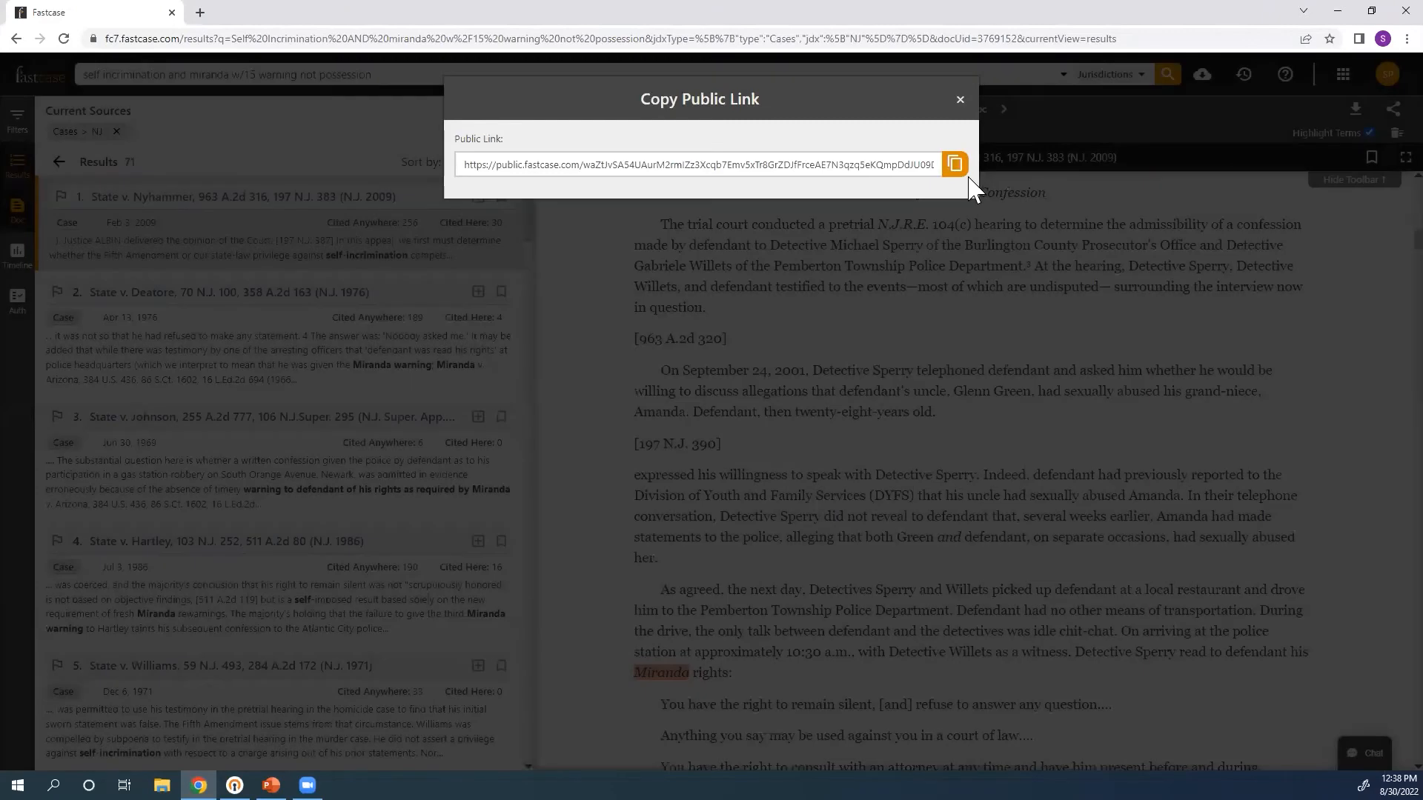
pyautogui.click(954, 175)
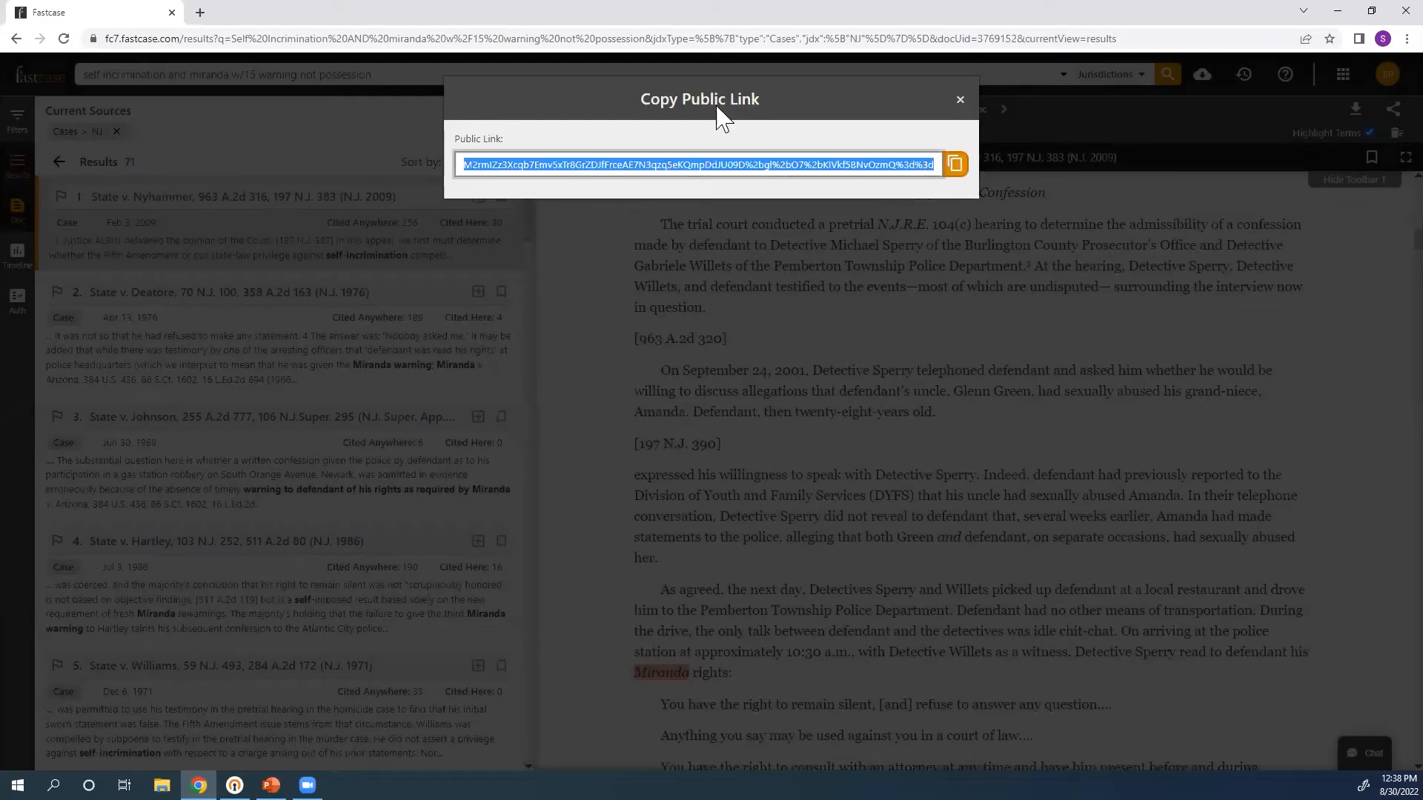
# Open the copied public link in a new browser tab and read through the free copy of the case
pyautogui.click(200, 12)
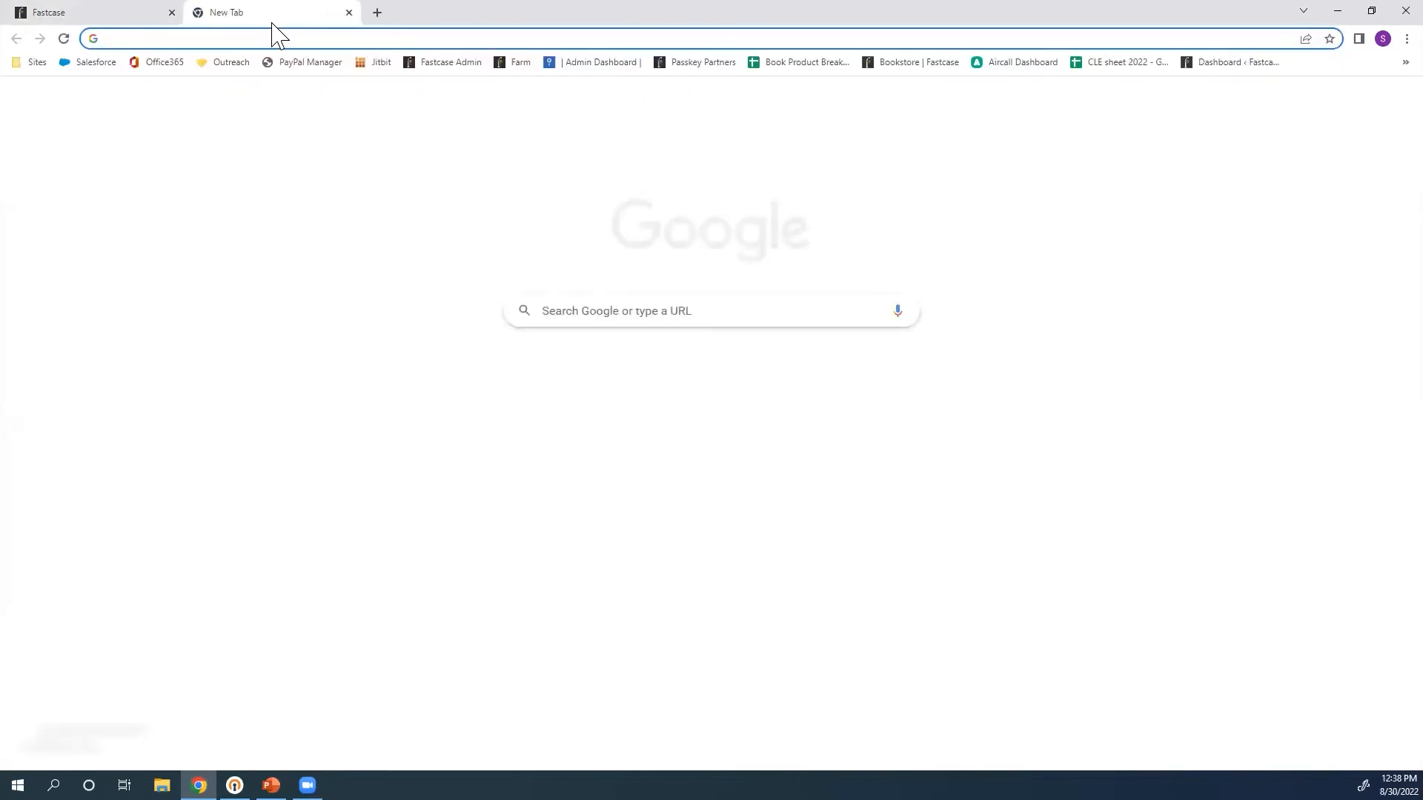
pyautogui.hotkey('ctrl', 'v')
pyautogui.press('Return')
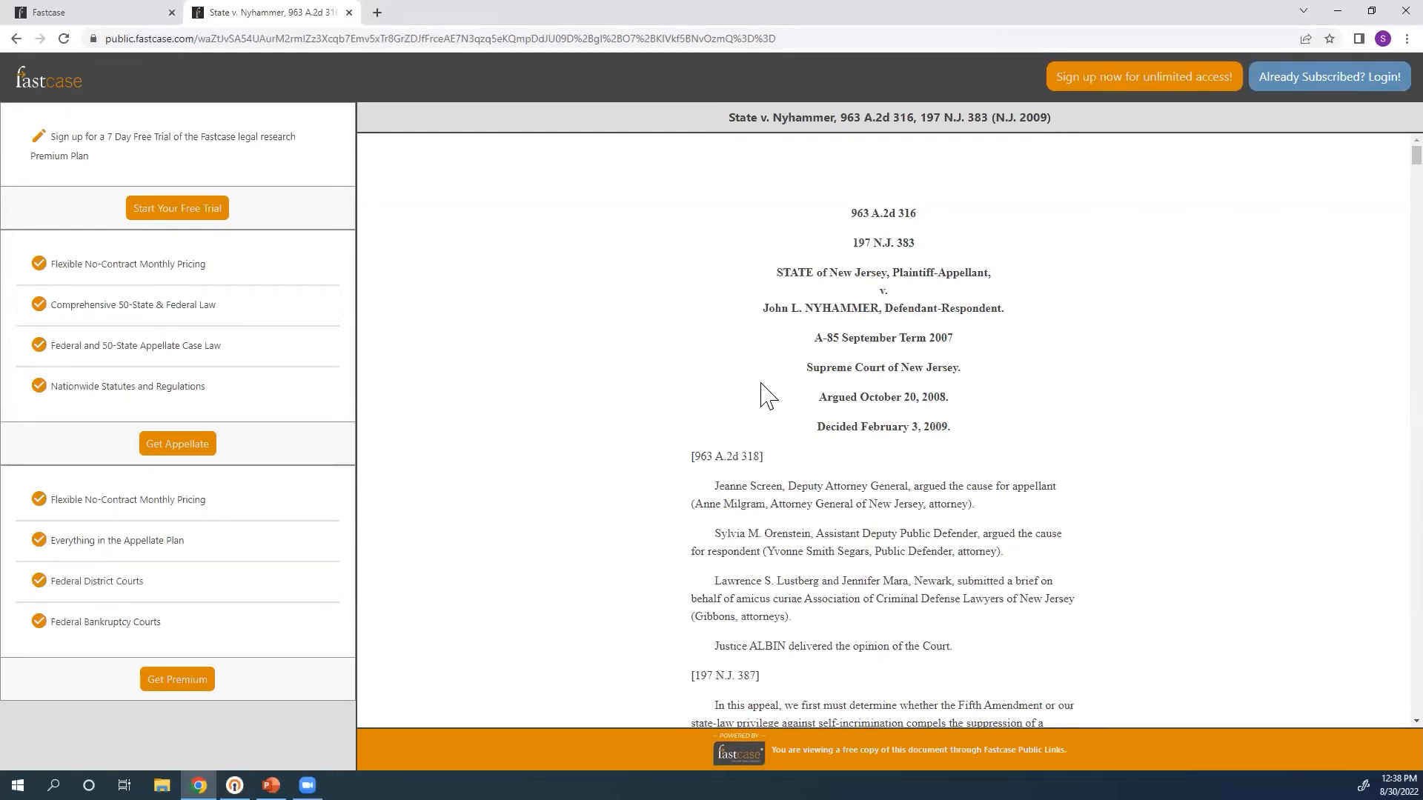
pyautogui.scroll(-20, 762, 393)
pyautogui.scroll(20, 766, 388)
pyautogui.scroll(-7, 872, 404)
pyautogui.scroll(-15, 872, 401)
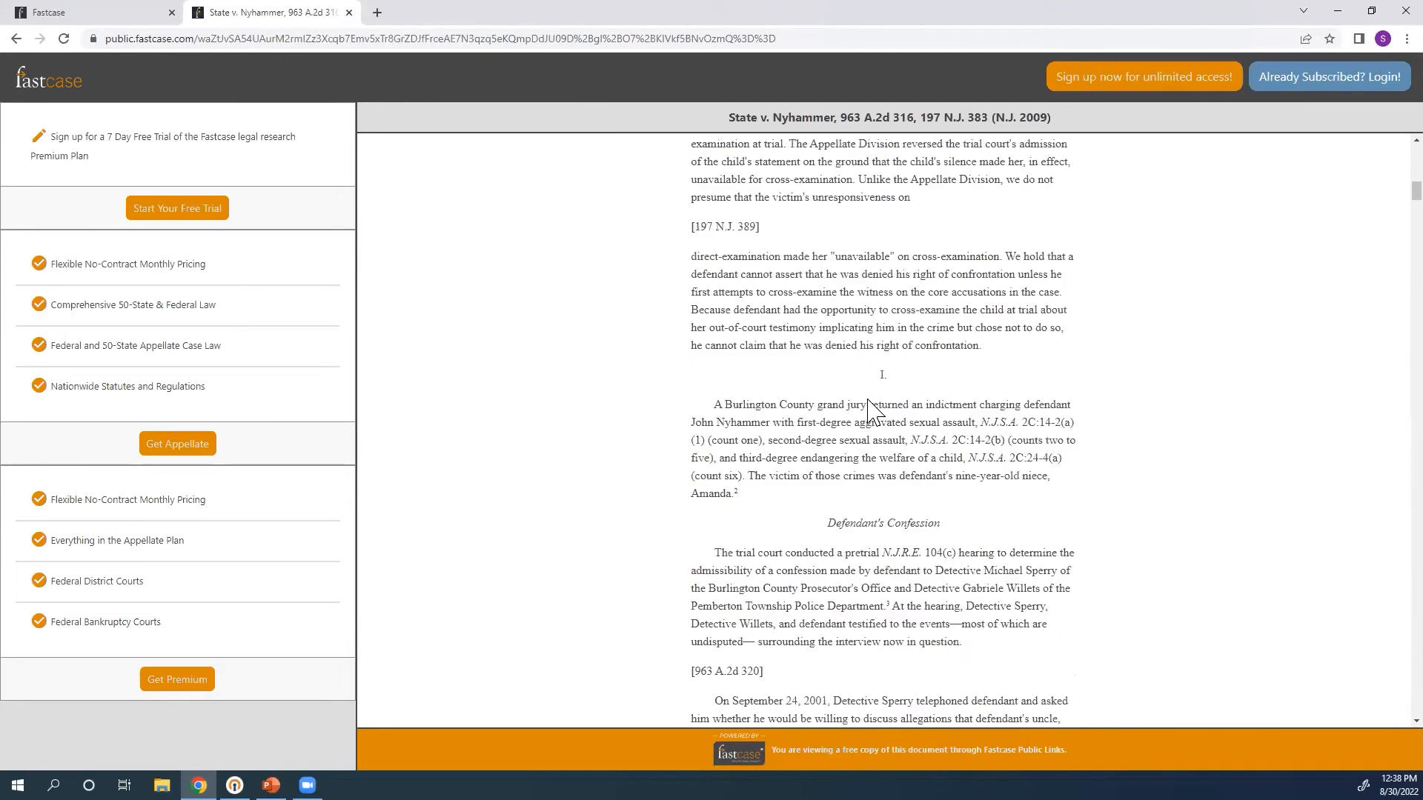
# Close the public copy of the case and dismiss the link dialog to return to State v. Nyhammer
pyautogui.click(349, 12)
pyautogui.click(960, 99)
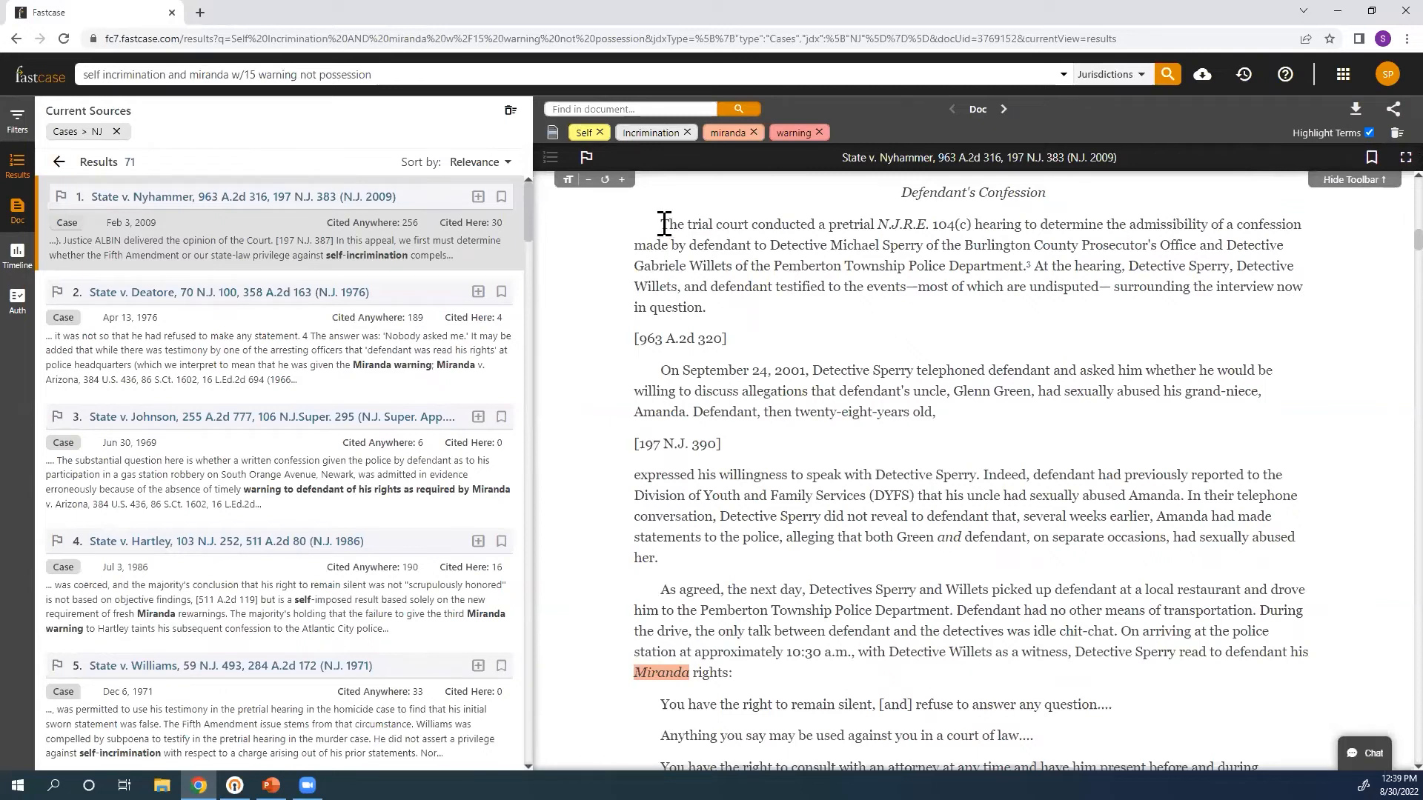
# Copy the first paragraph under "Defendant's Confession" with its citation and paste it into a blank Notepad document
pyautogui.moveTo(664, 224); pyautogui.dragTo(733, 315)
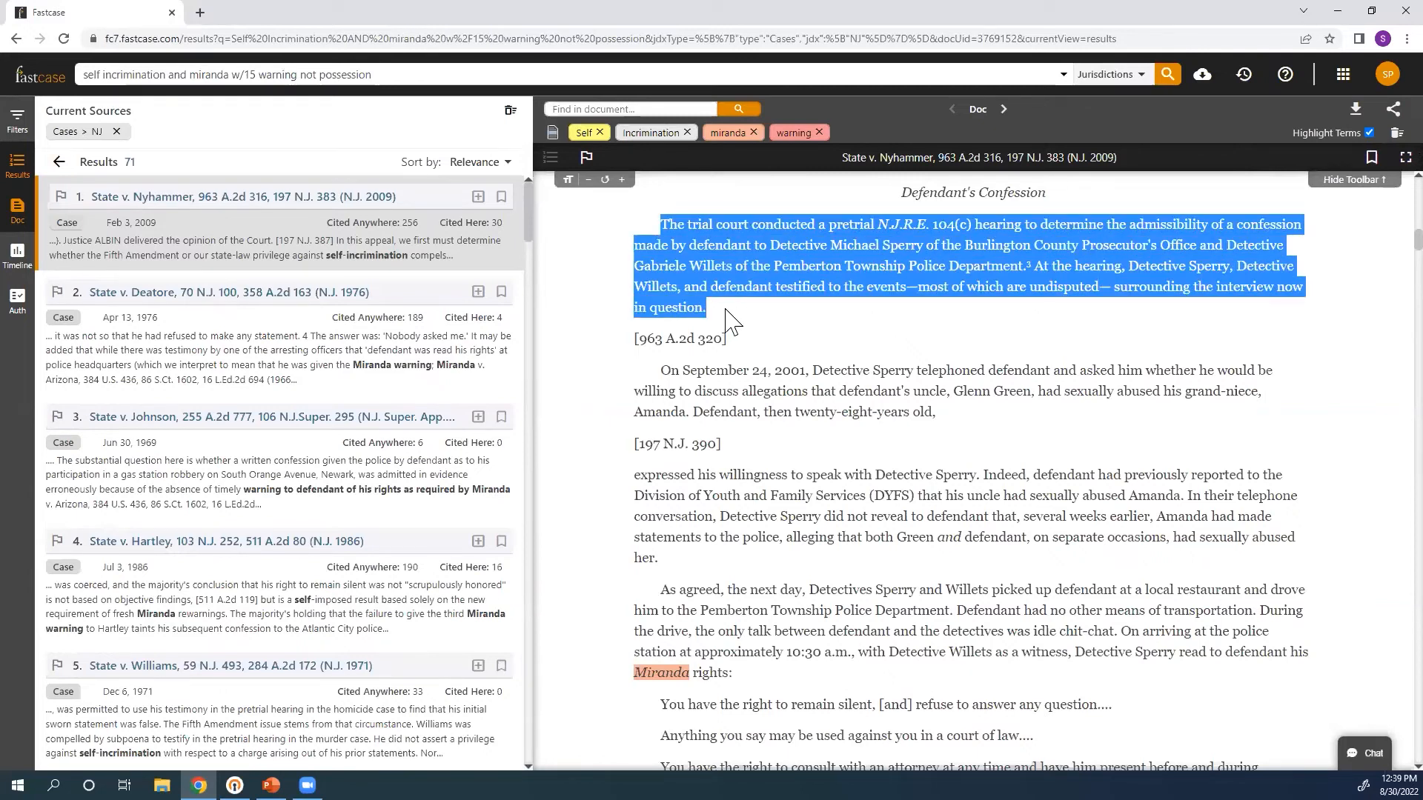
pyautogui.click(837, 356)
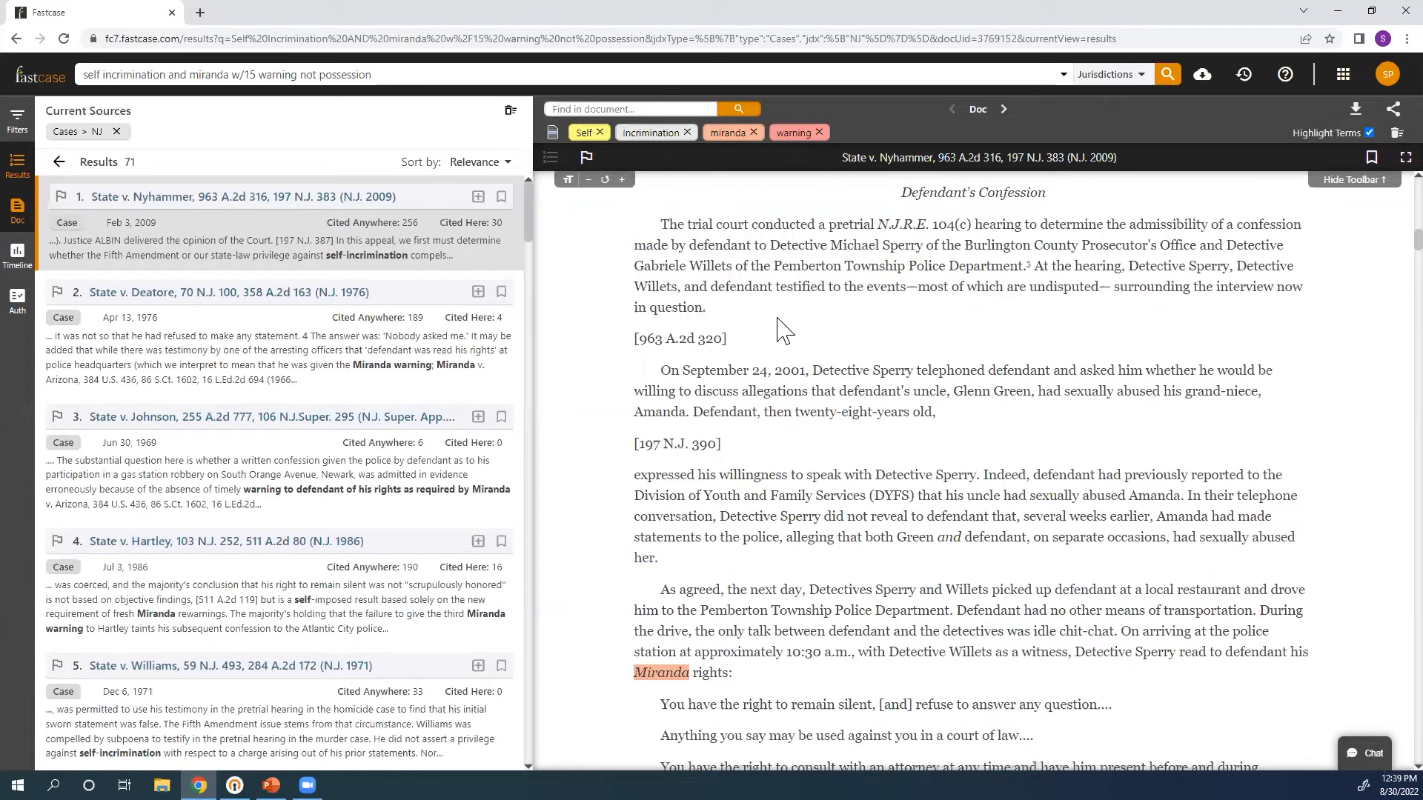
pyautogui.moveTo(661, 223); pyautogui.dragTo(717, 304)
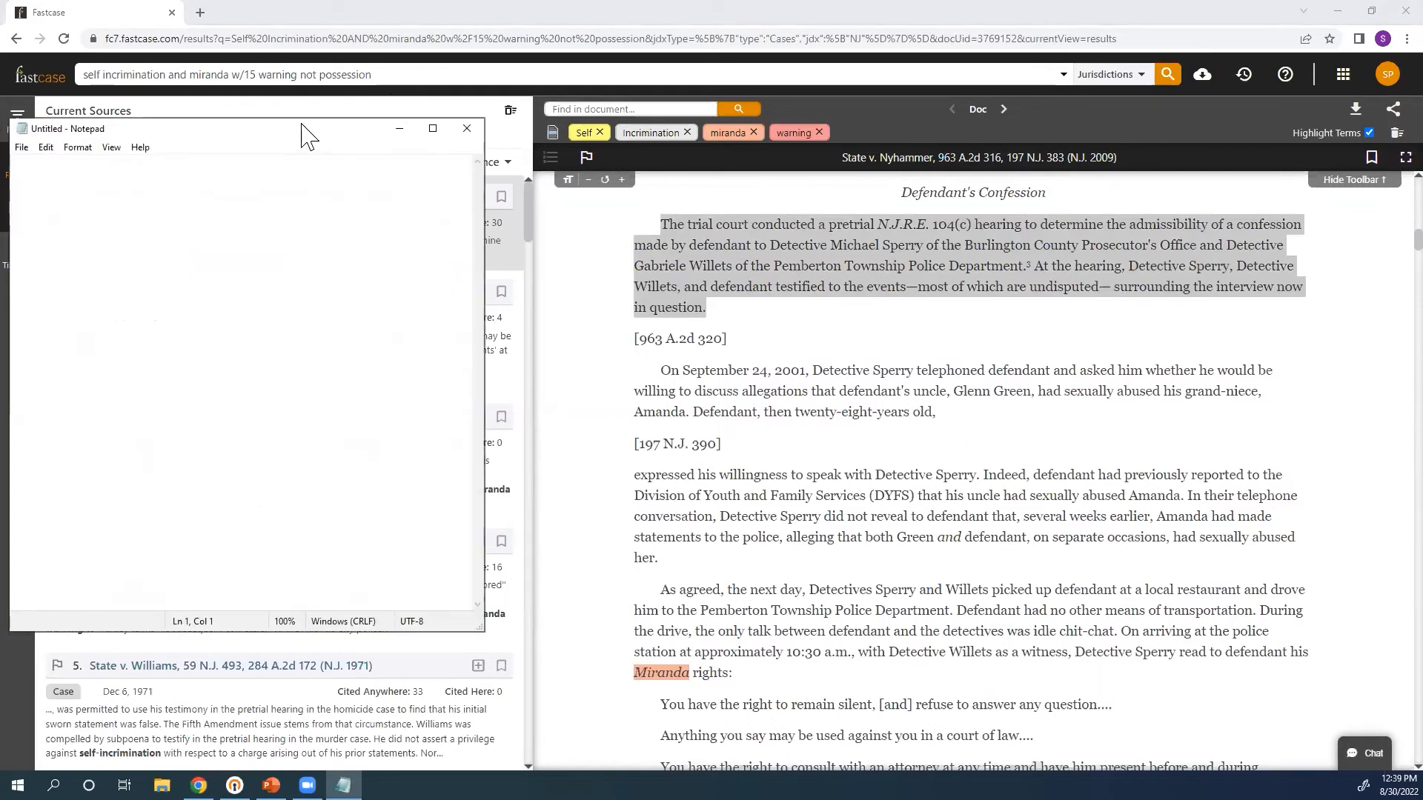
pyautogui.moveTo(304, 133); pyautogui.dragTo(1029, 335)
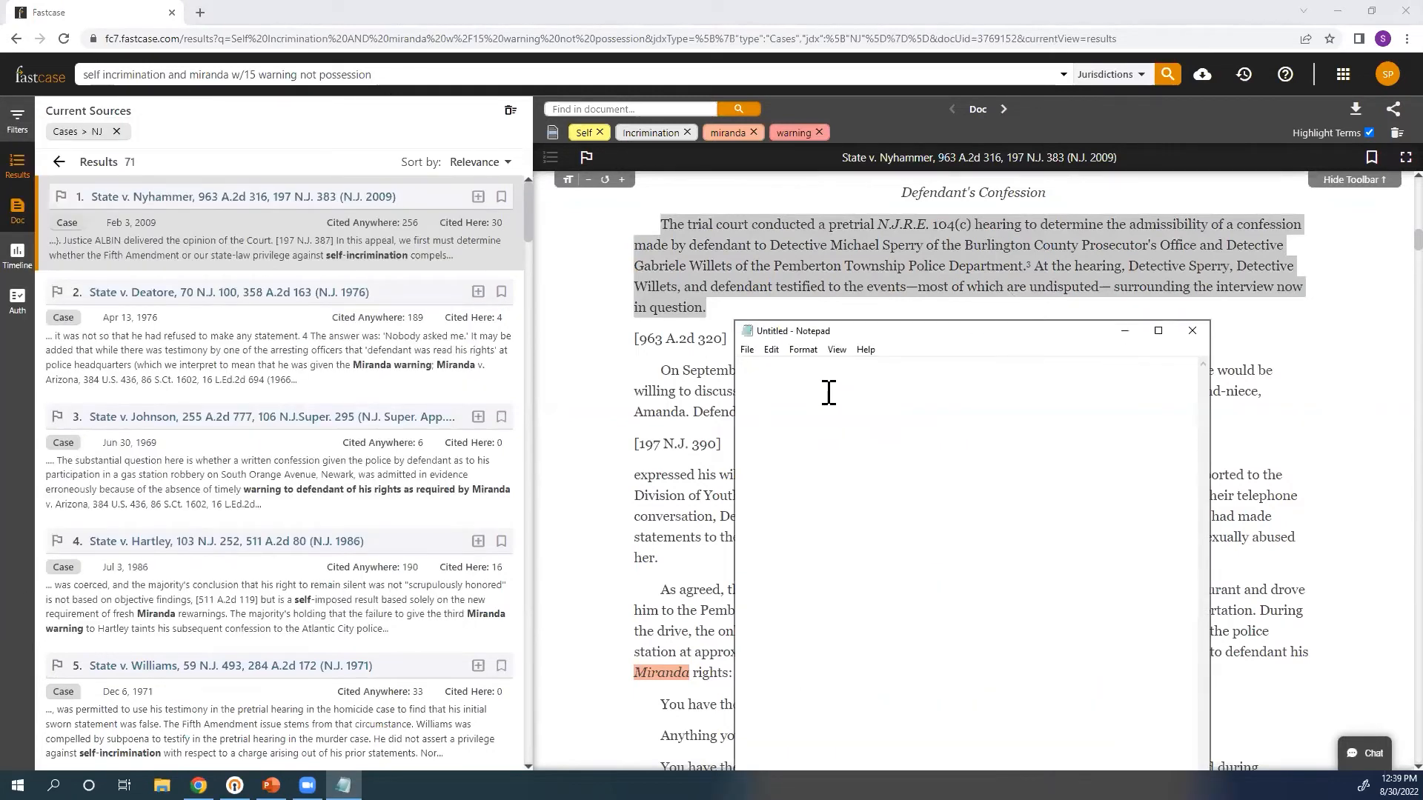
pyautogui.hotkey('ctrl', 'v')
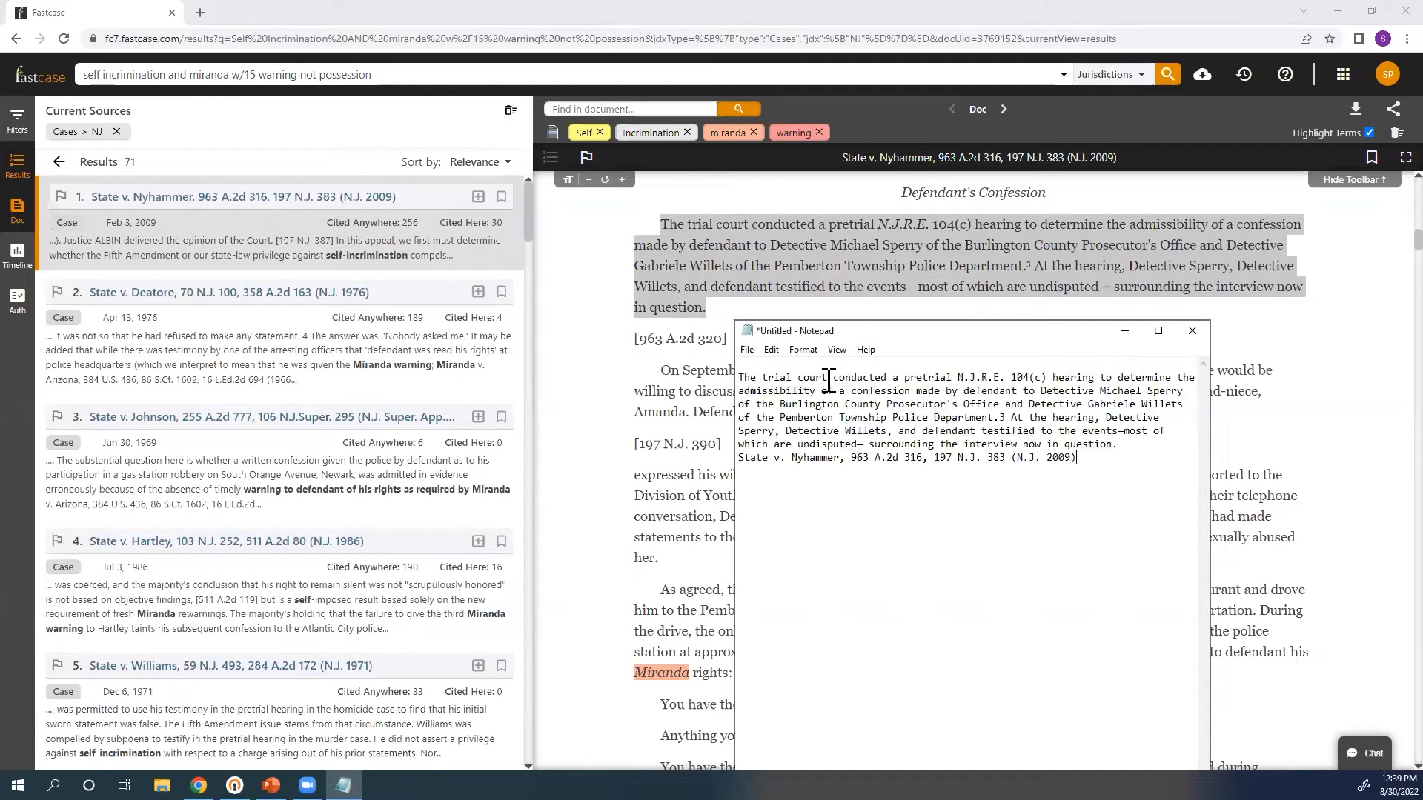
# Highlight the pasted citation line, discard the Notepad document without saving, and clear the paragraph selection in the case
pyautogui.moveTo(1078, 459); pyautogui.dragTo(737, 458)
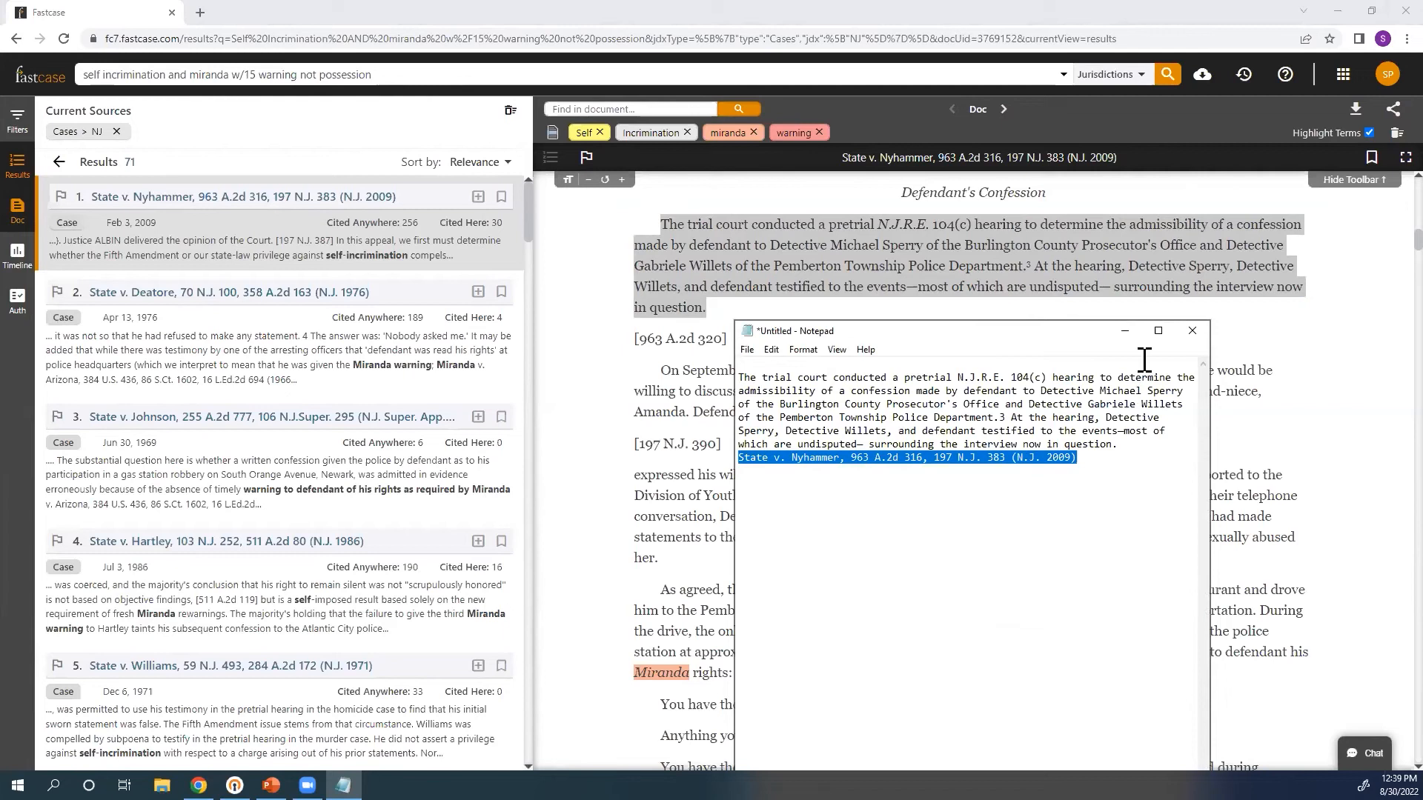
pyautogui.click(1200, 333)
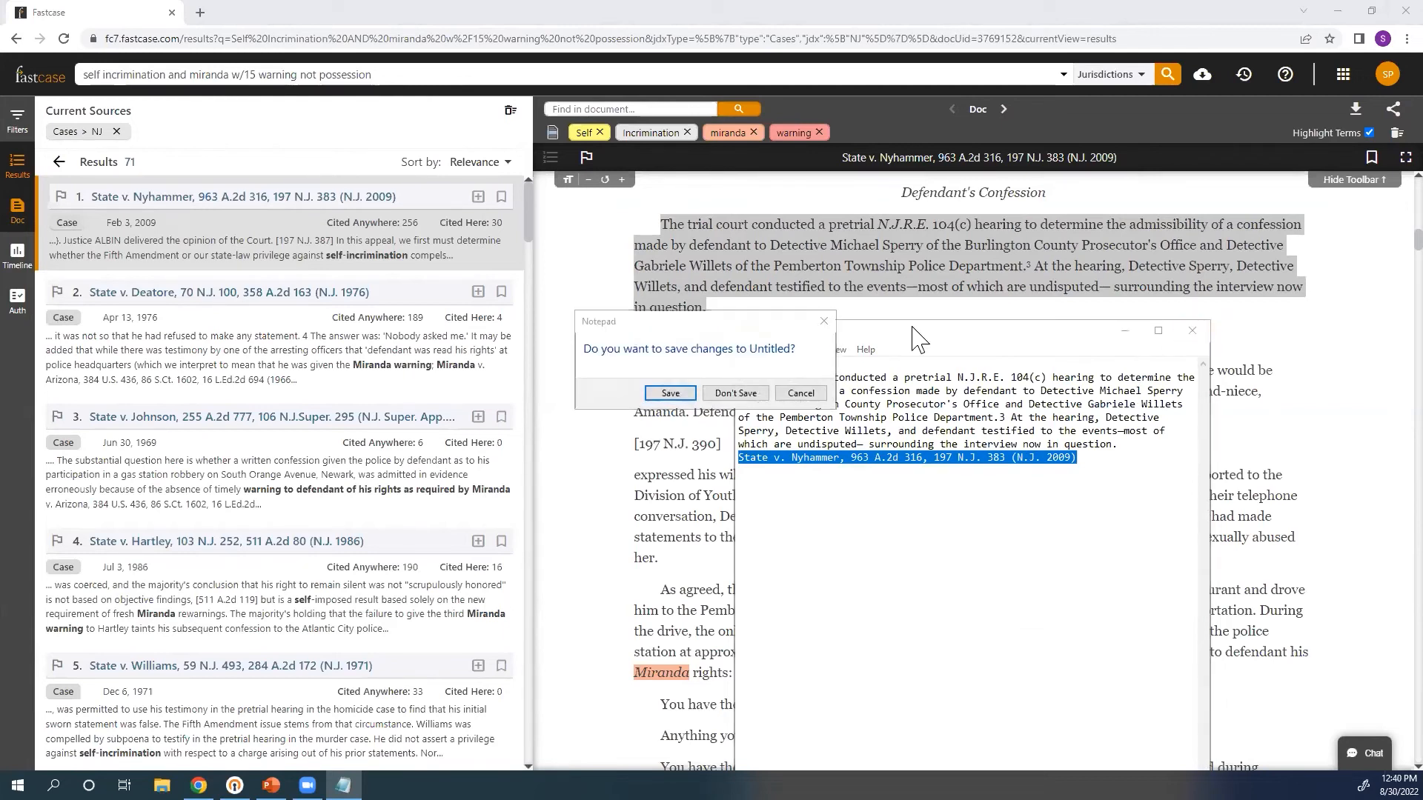
pyautogui.click(735, 393)
pyautogui.click(906, 369)
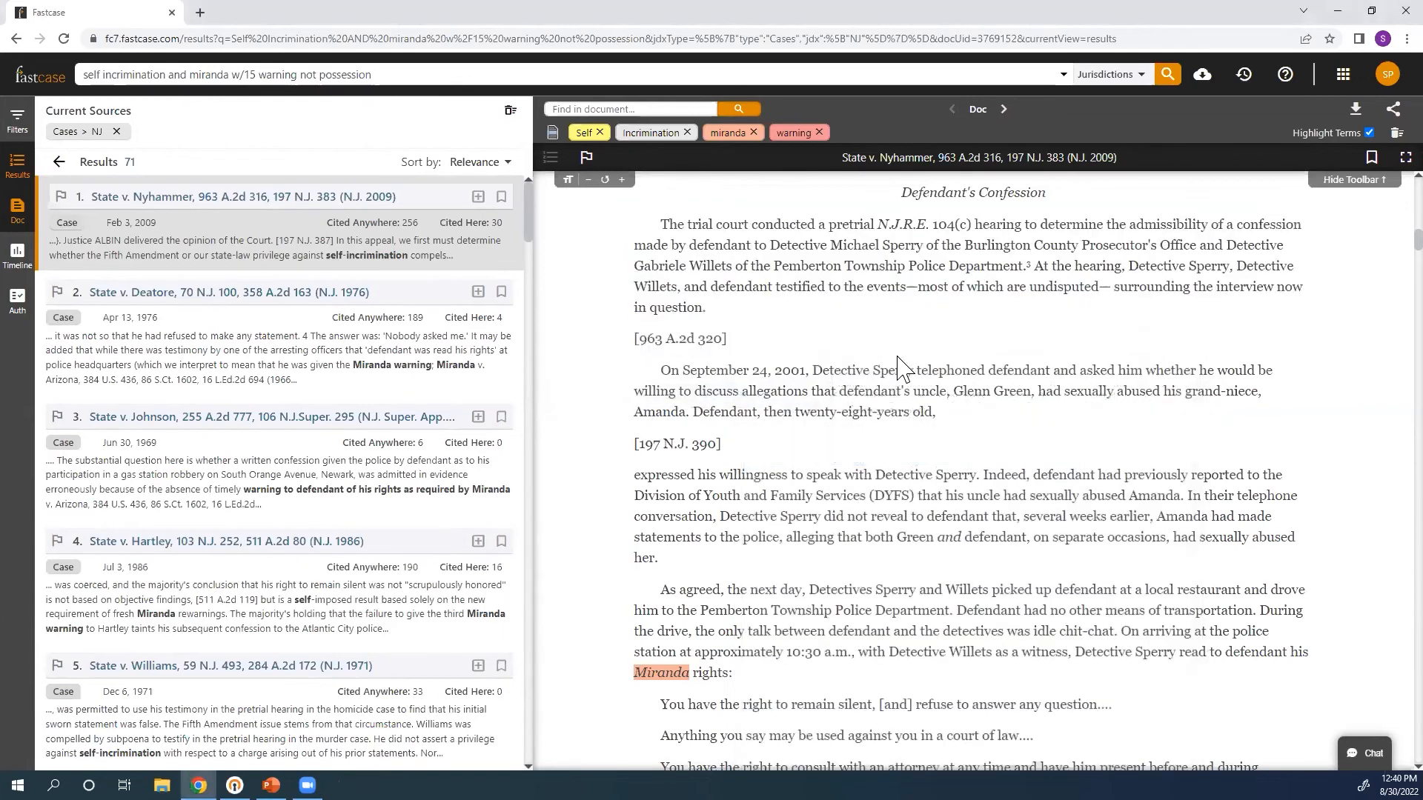
# Return from the beginning of the open case to the full results list and skim through the results
pyautogui.scroll(5, 889, 371)
pyautogui.scroll(10, 876, 377)
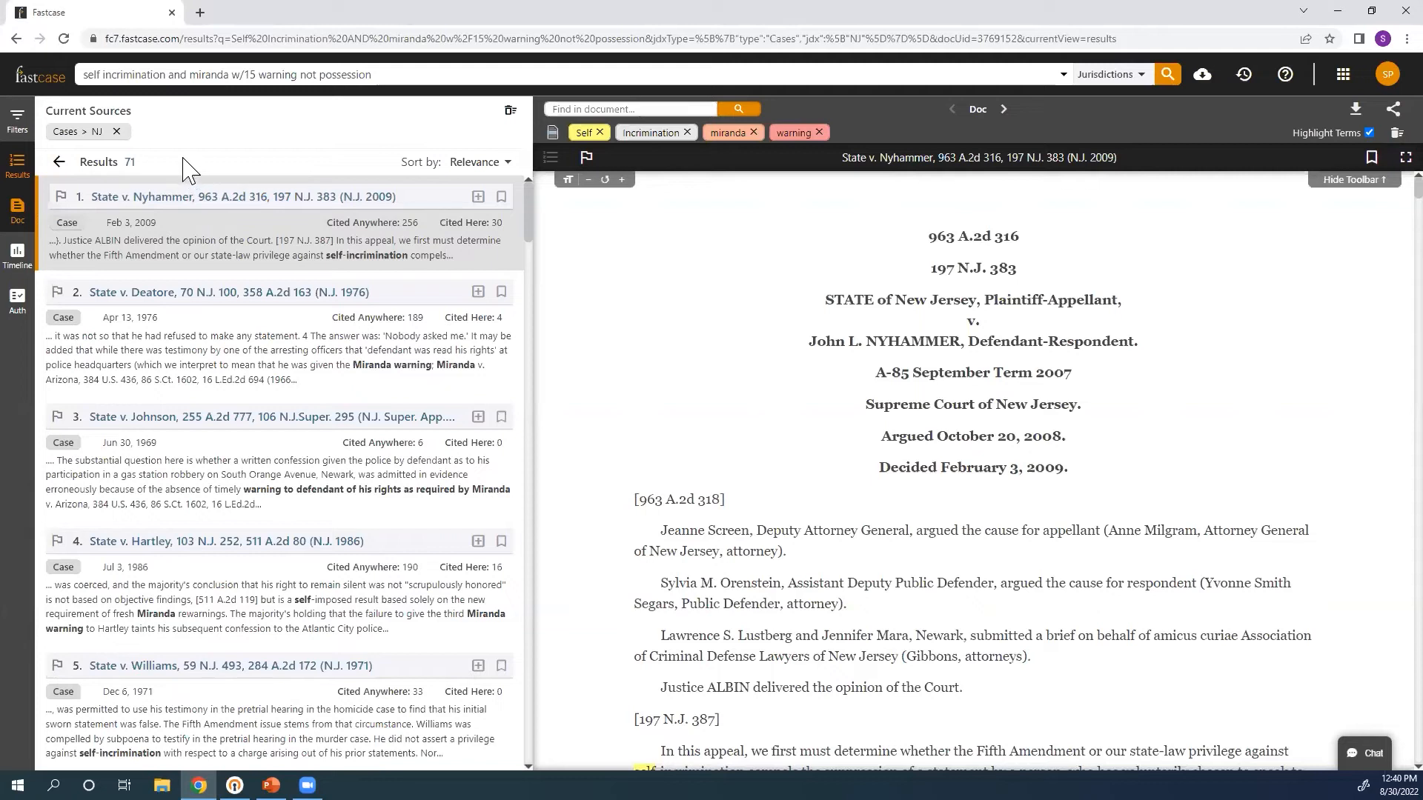
pyautogui.click(60, 163)
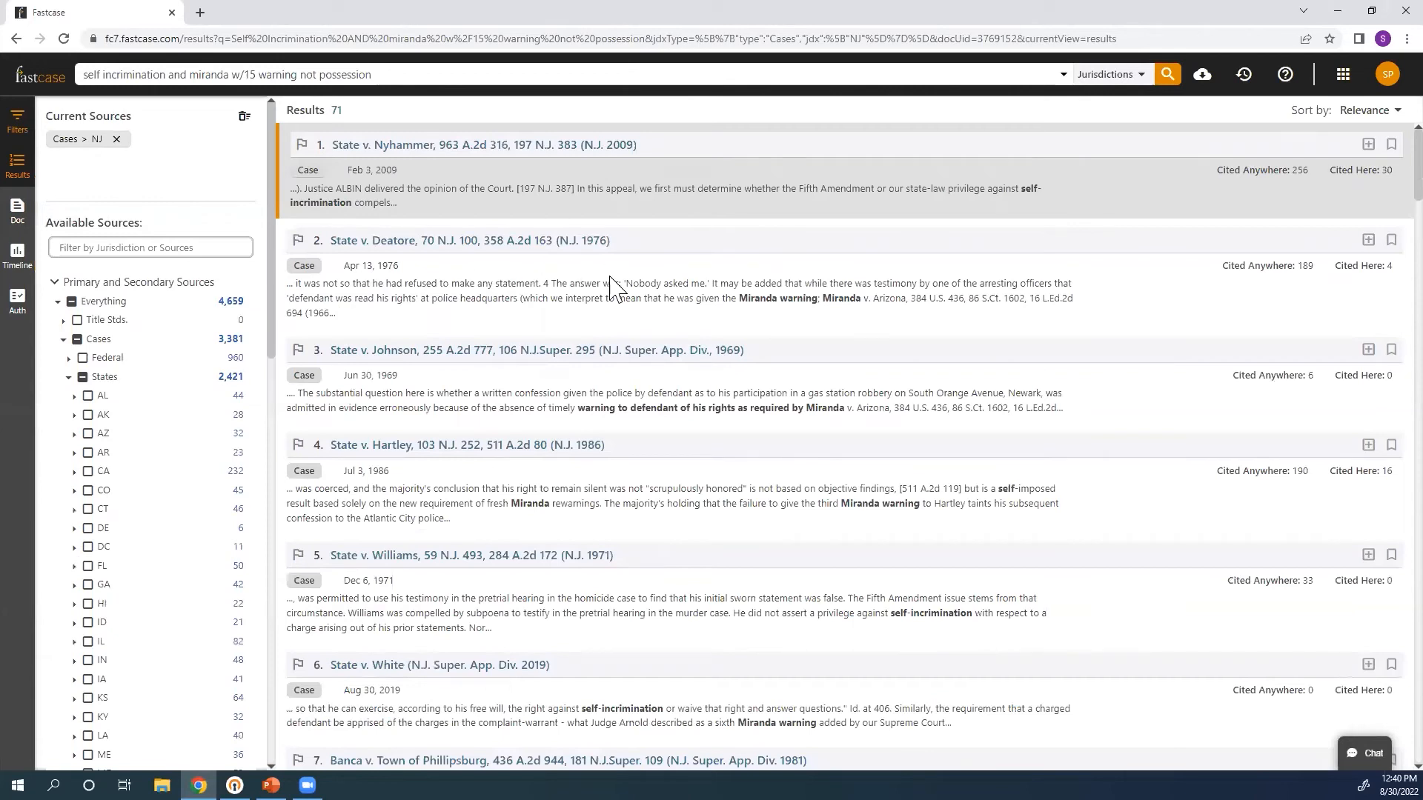
pyautogui.scroll(-10, 612, 274)
pyautogui.scroll(10, 614, 274)
# Open the search and document history and review both the past searches and the recently viewed documents
pyautogui.click(1245, 76)
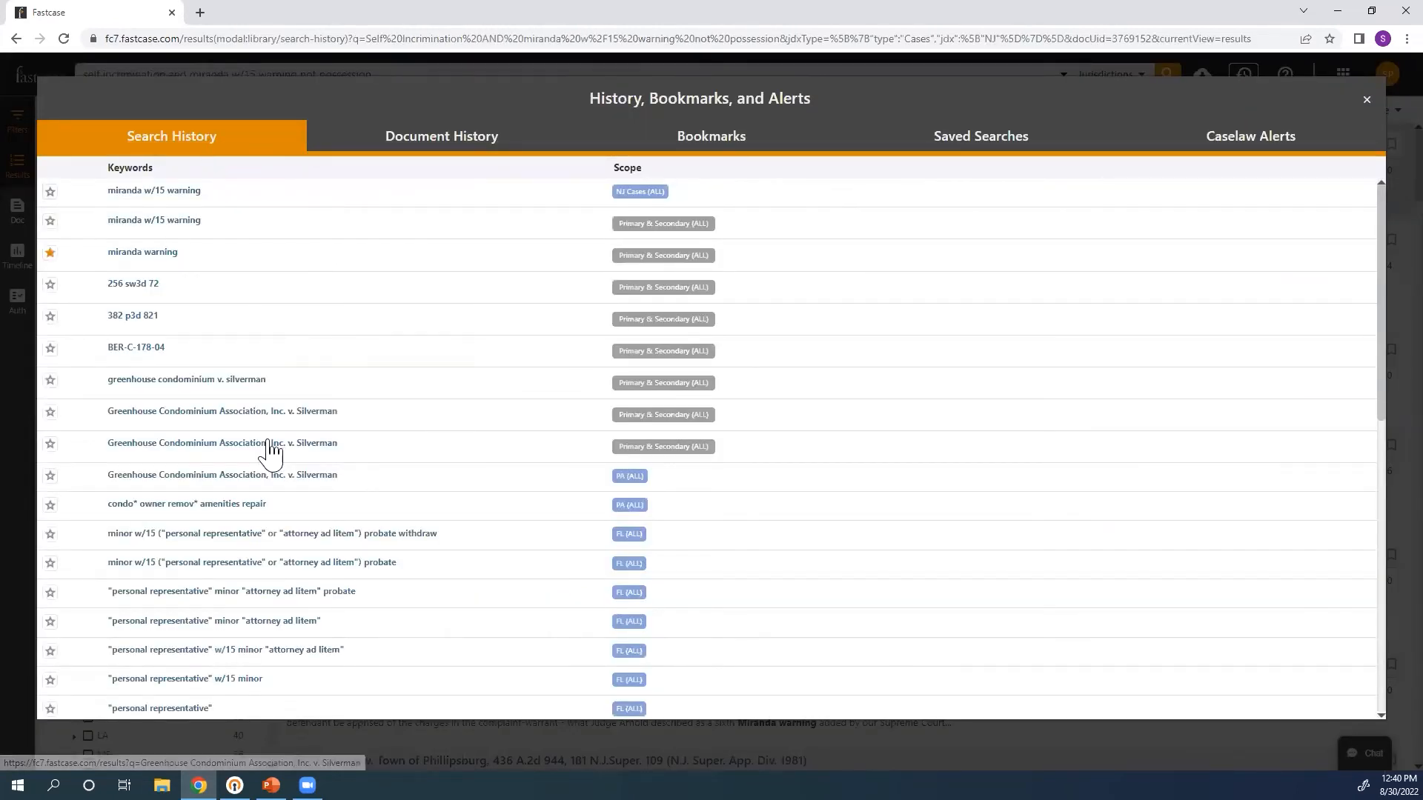
pyautogui.click(406, 143)
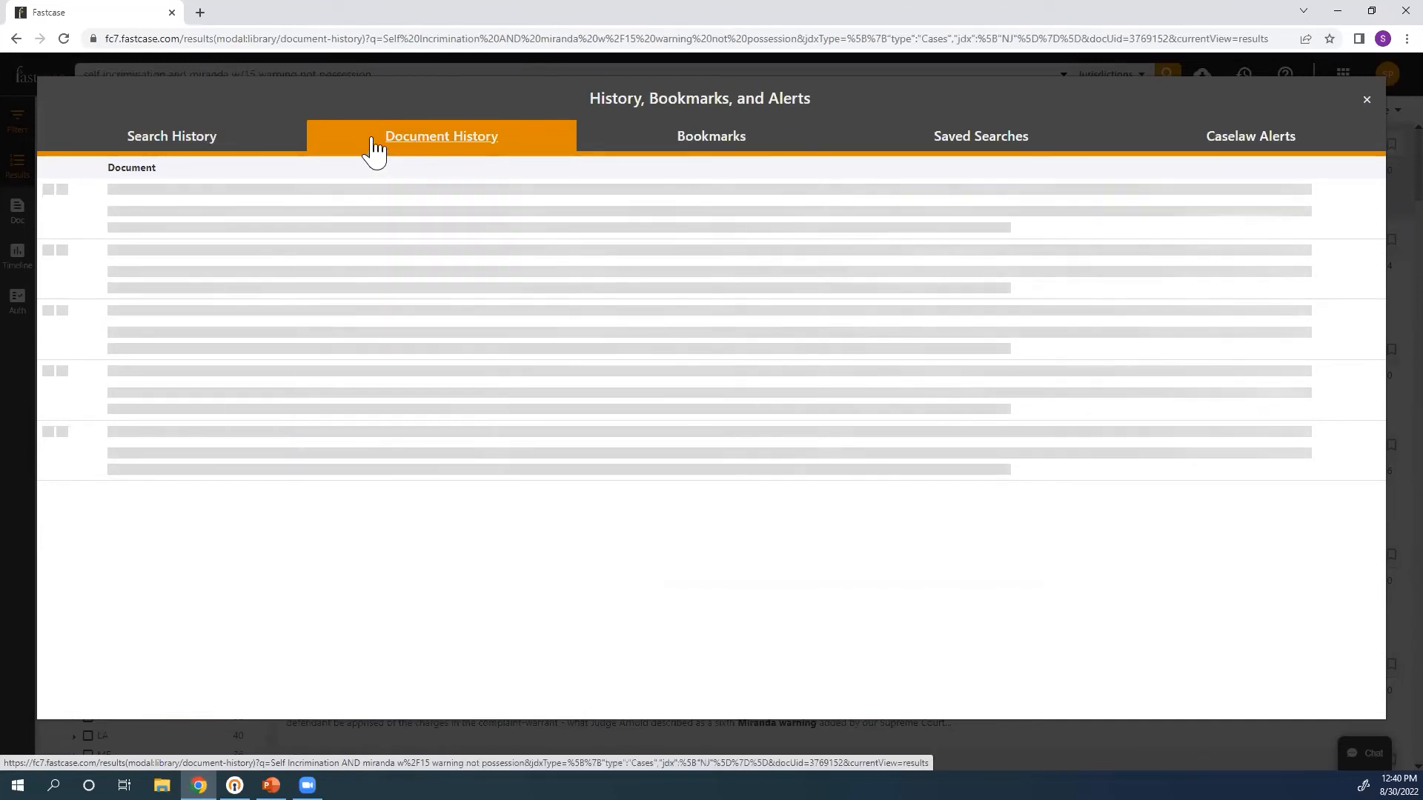
pyautogui.click(286, 142)
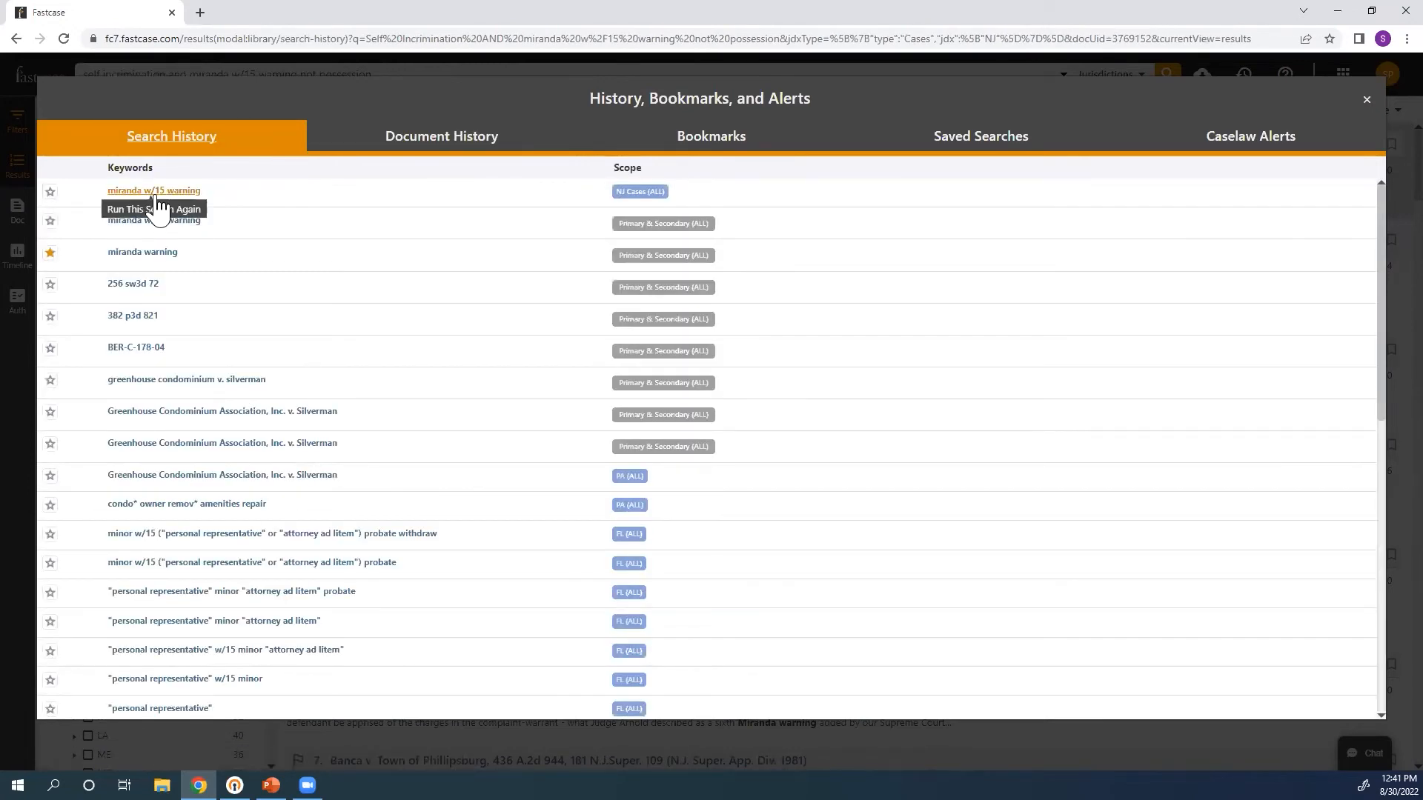
pyautogui.click(421, 144)
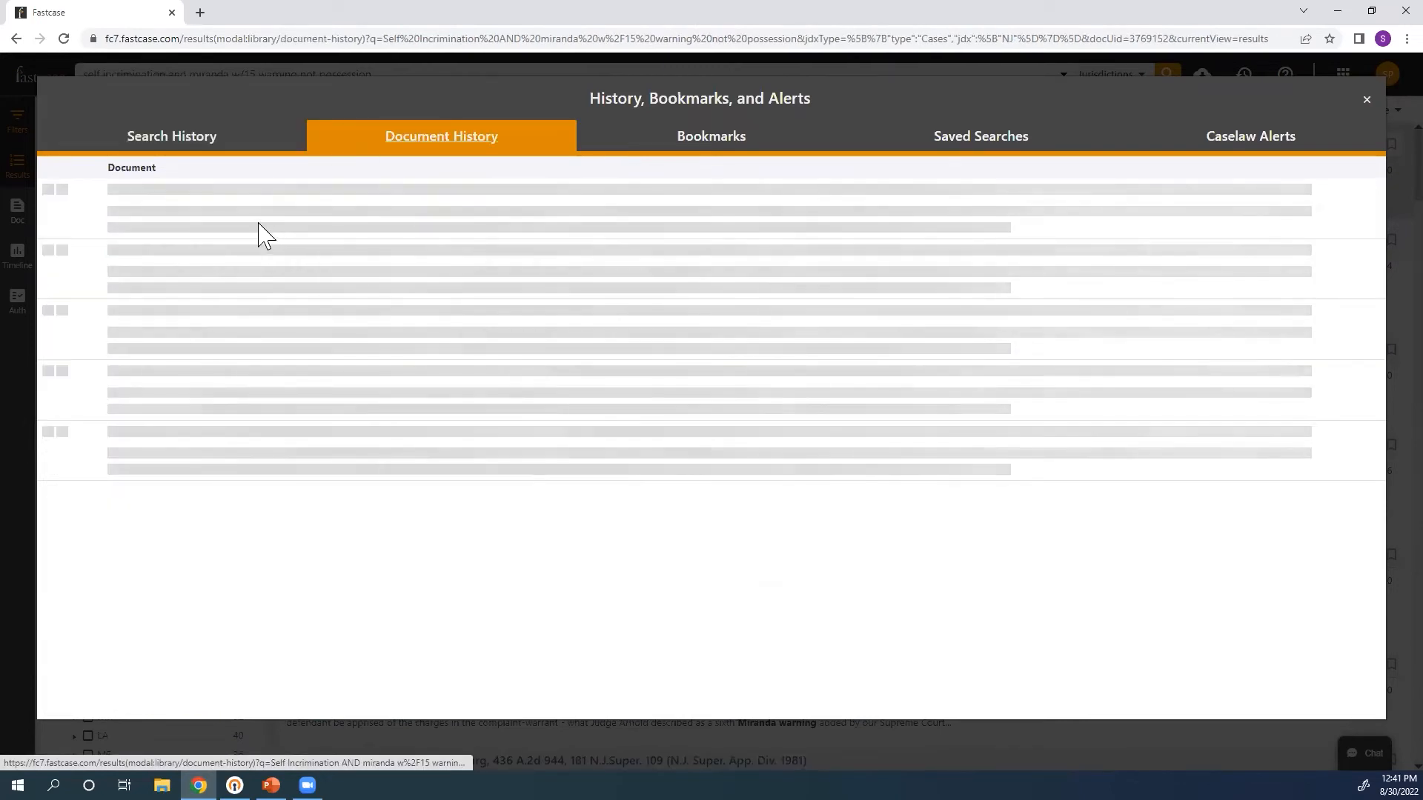
pyautogui.click(189, 151)
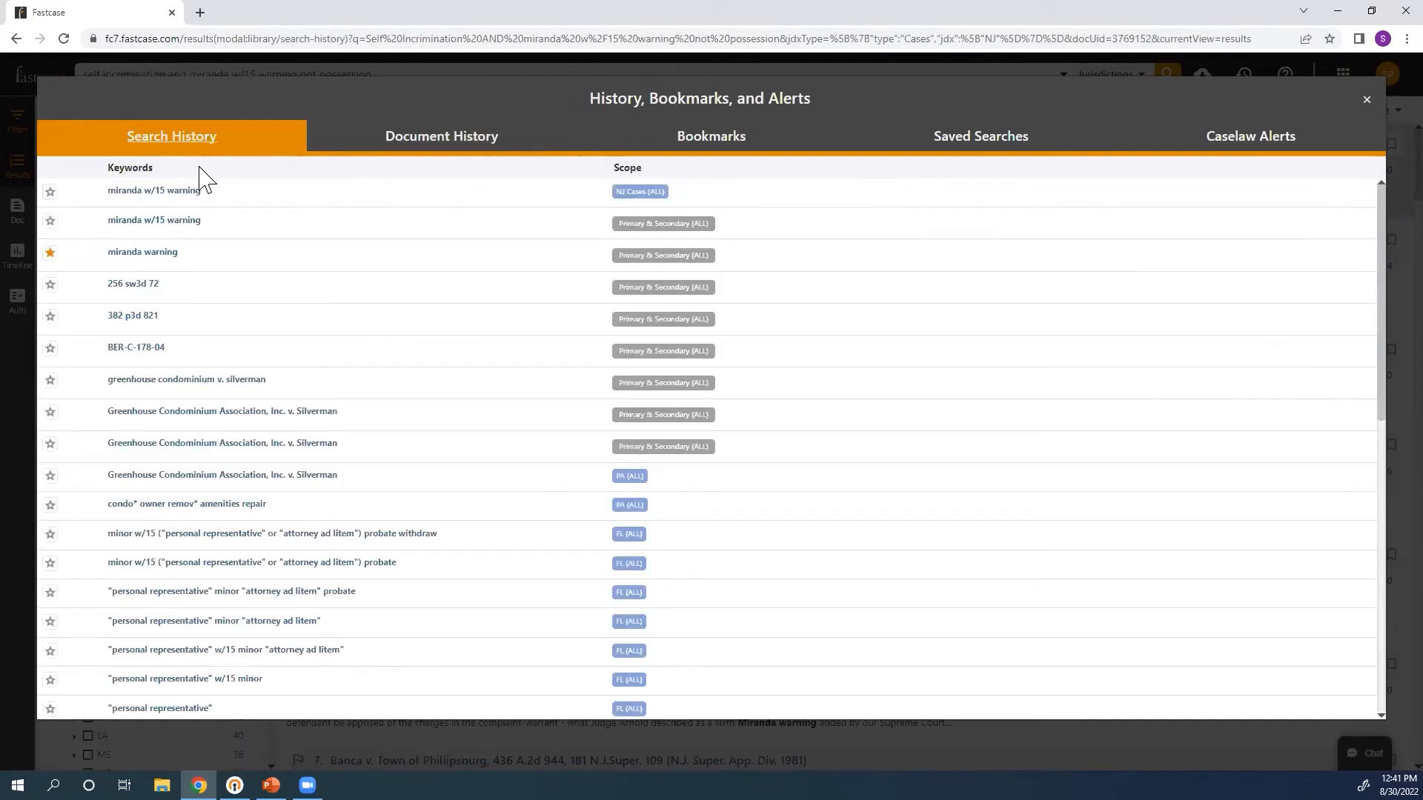
# View the bookmarked documents, and expand and collapse the Webinar folder to see the cases inside
pyautogui.click(739, 152)
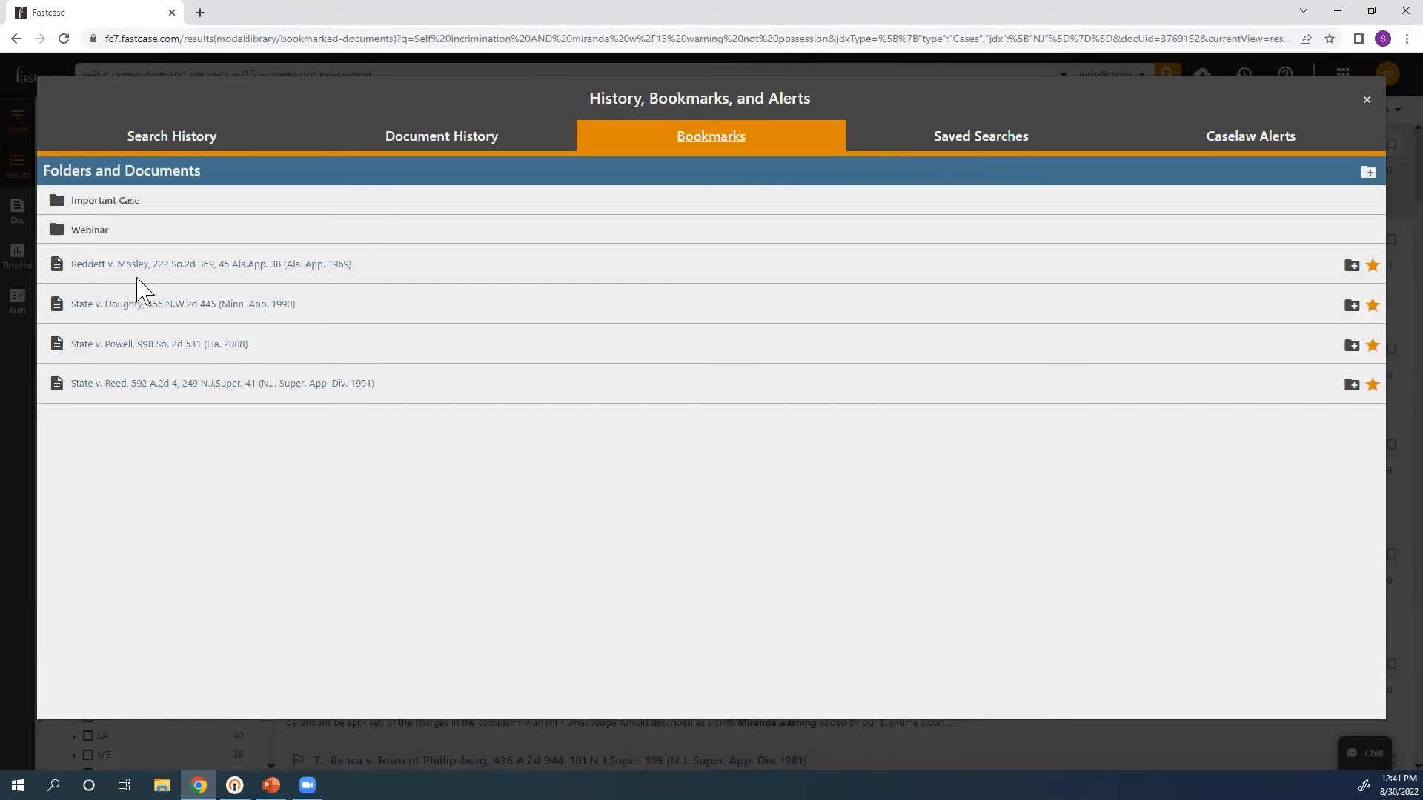
pyautogui.click(85, 235)
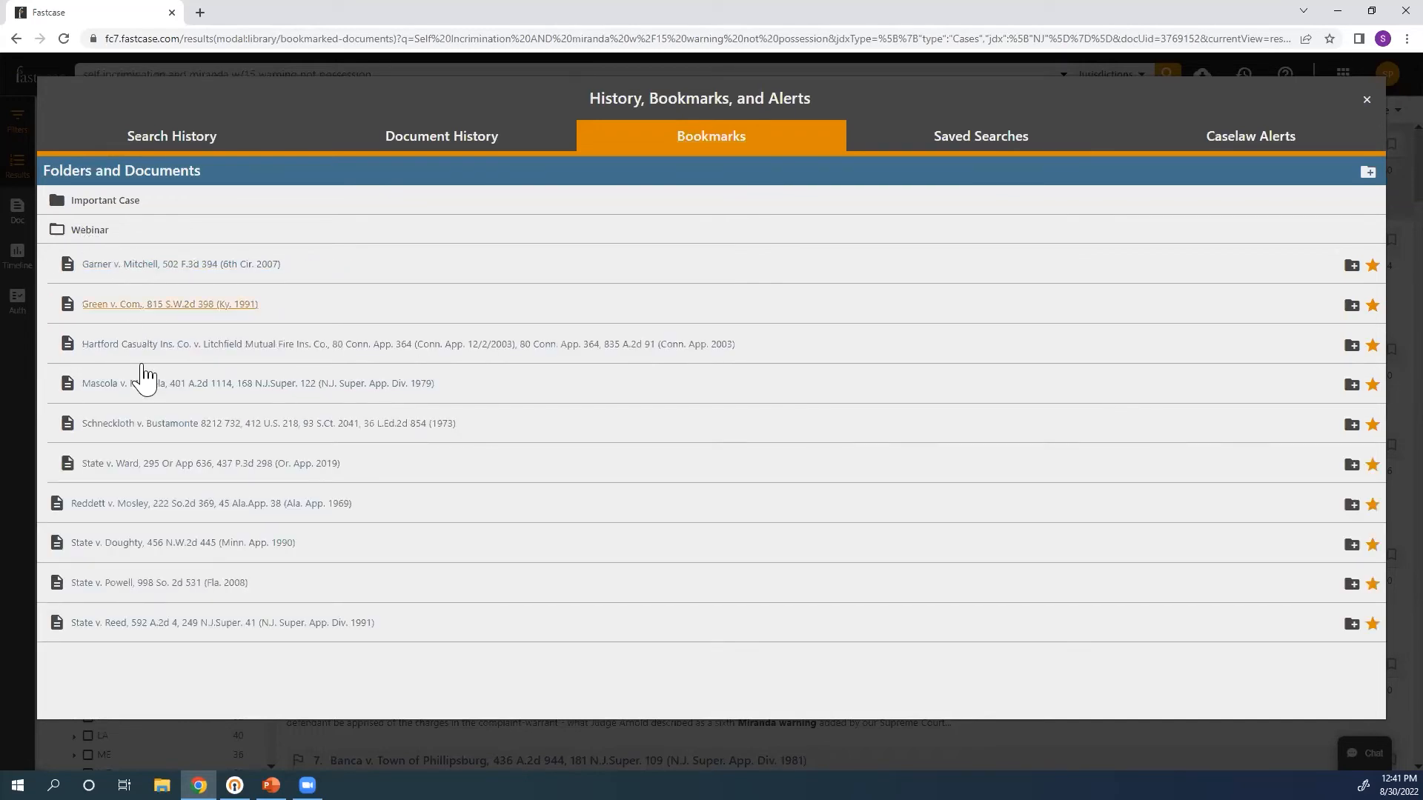
pyautogui.click(94, 234)
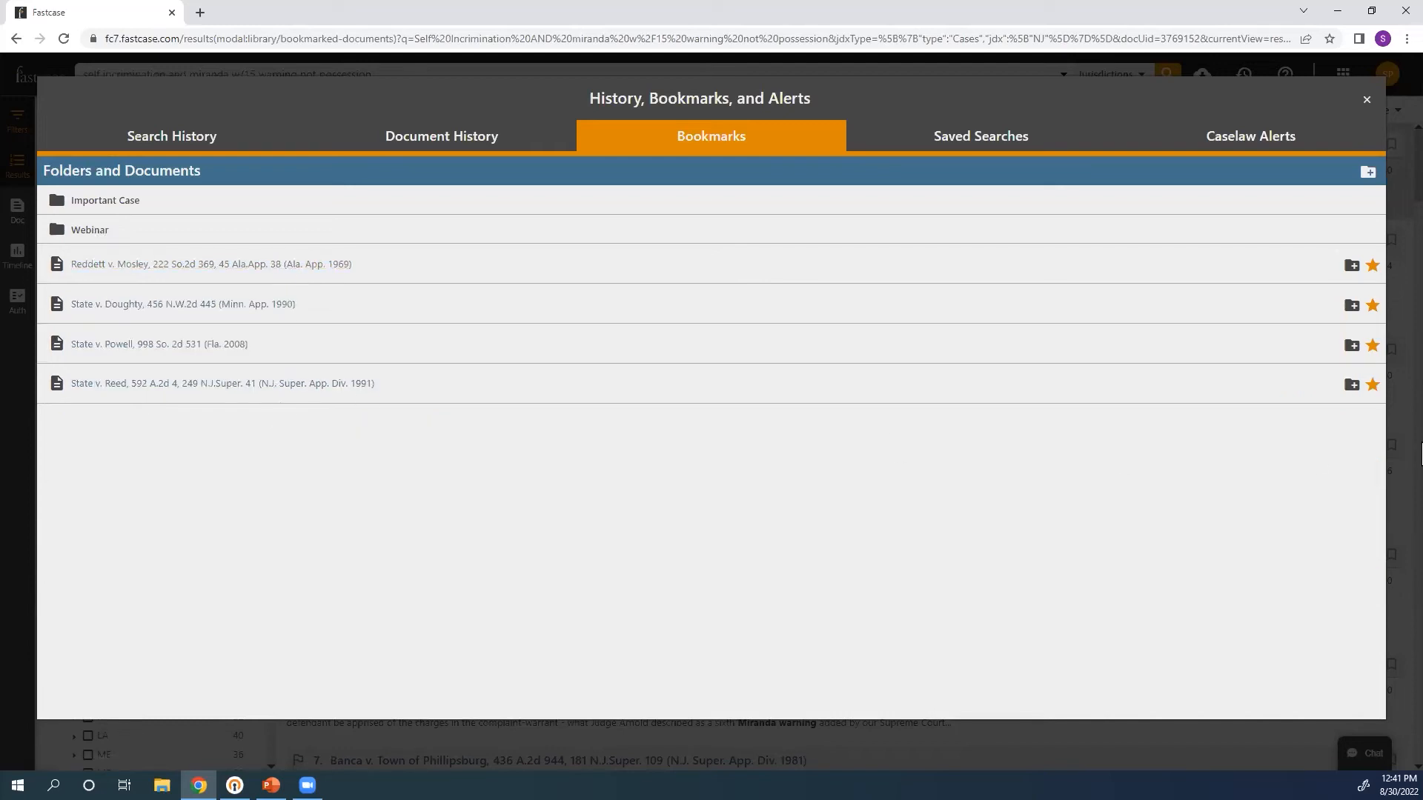
# Move the State v. Reed bookmark into the Important Case folder and expand that folder to check its contents
pyautogui.click(1352, 386)
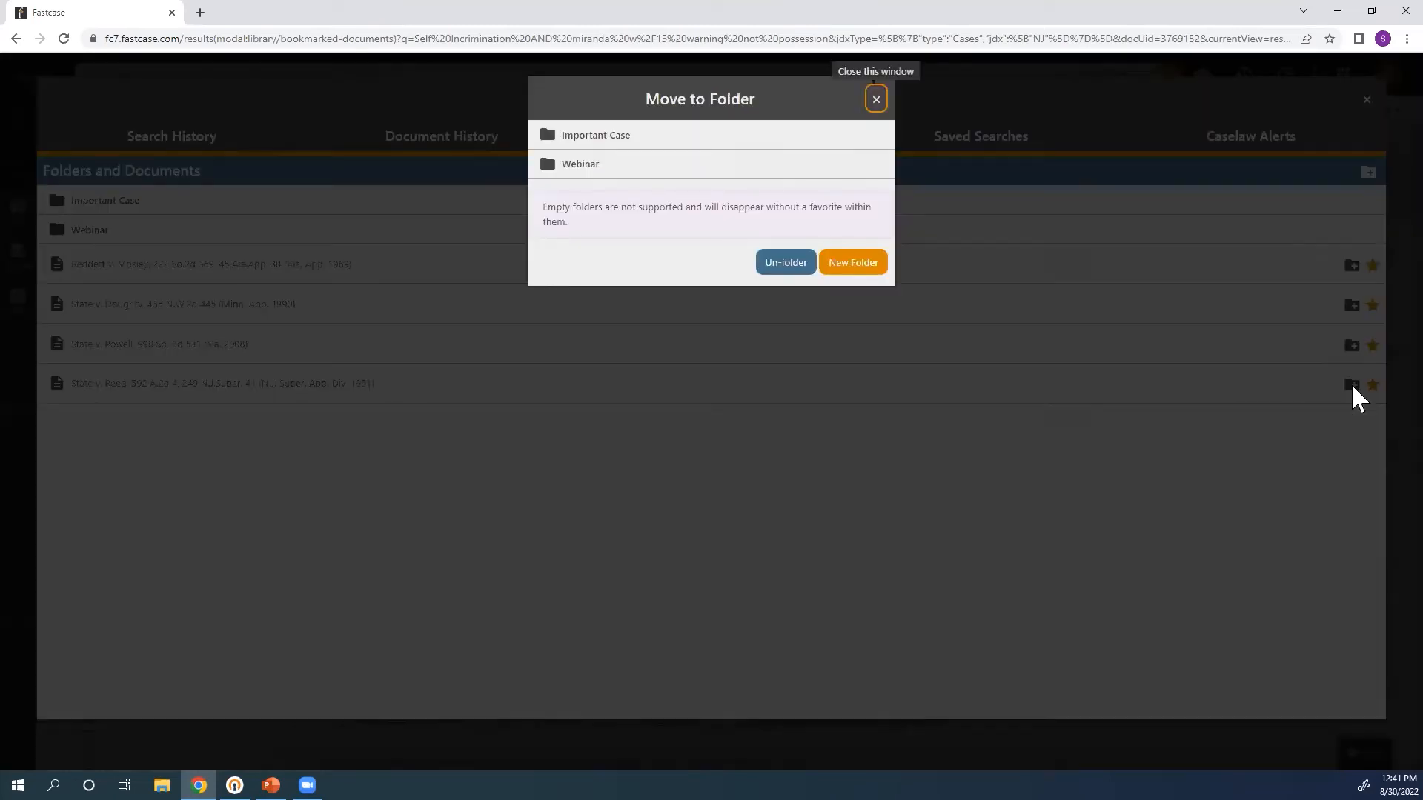
pyautogui.click(593, 139)
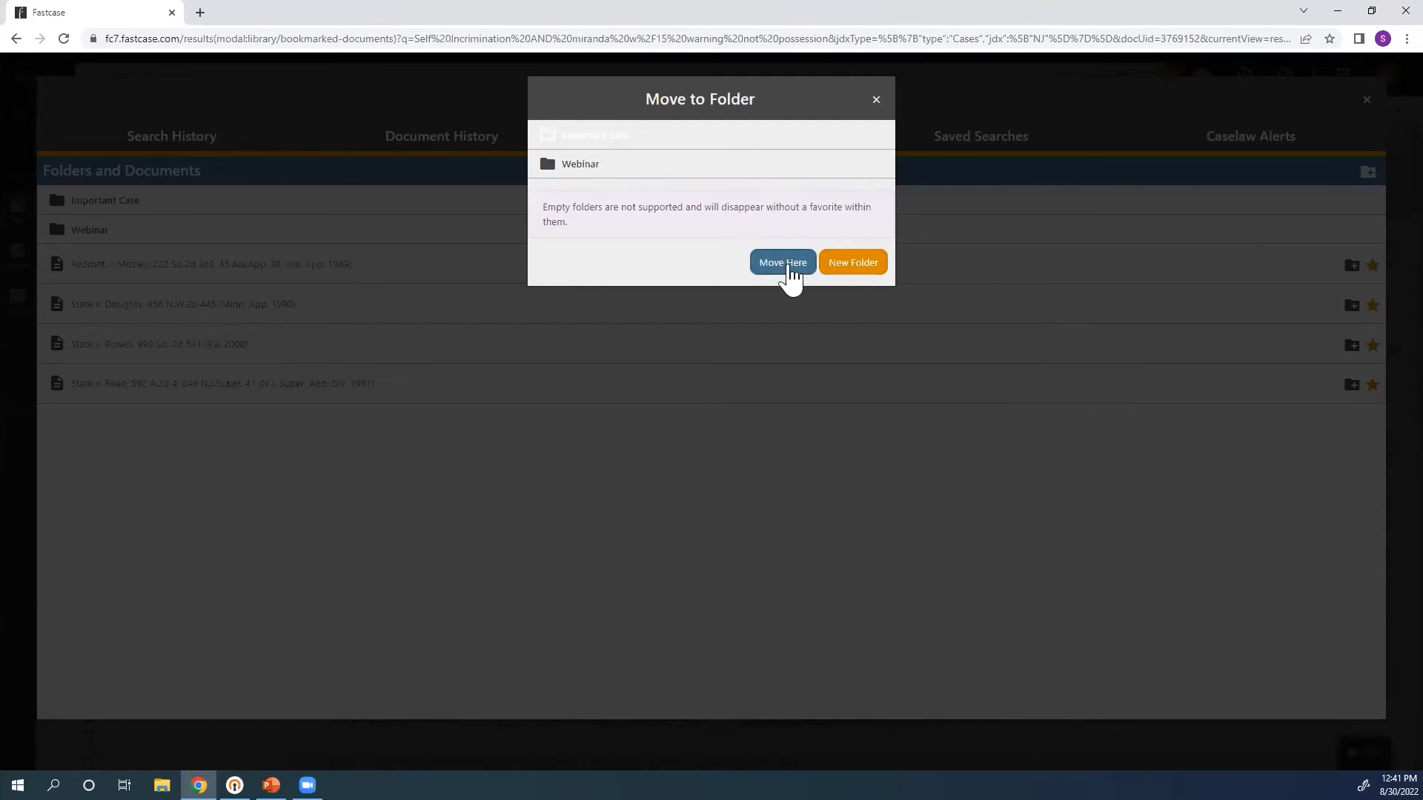
pyautogui.click(787, 268)
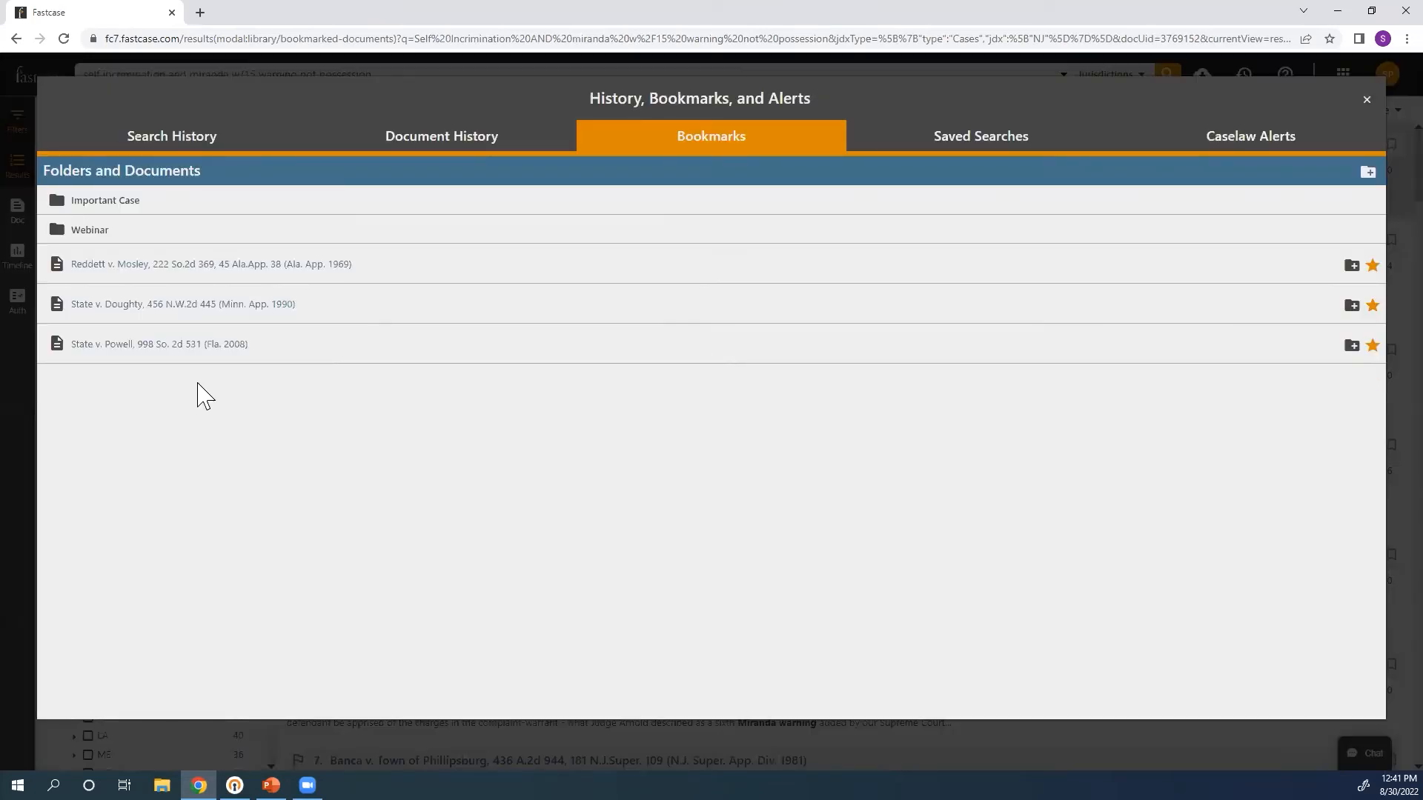
pyautogui.click(117, 200)
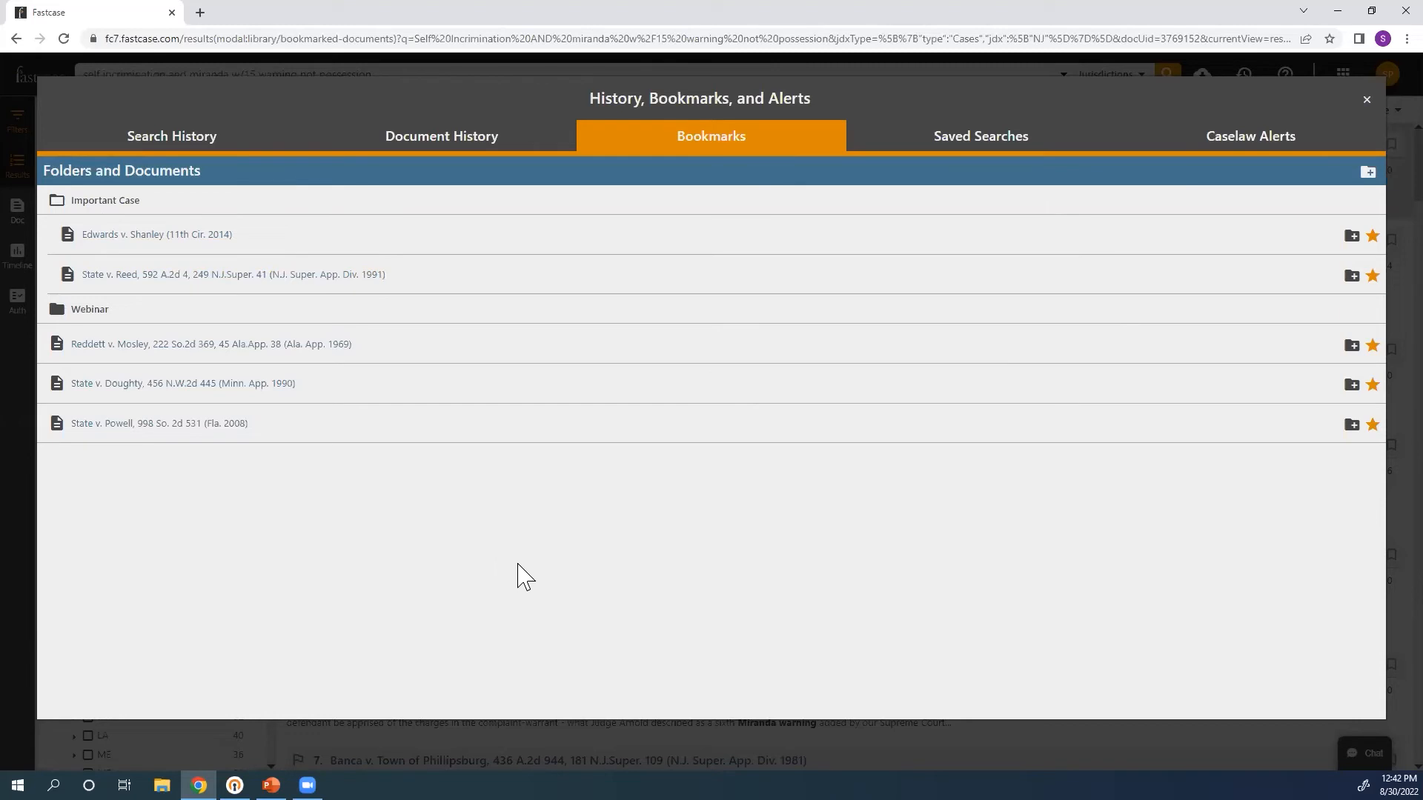
# Save the "miranda w/15 warning" search scoped to NJ Cases from the search history, and check the list of saved searches
pyautogui.click(988, 147)
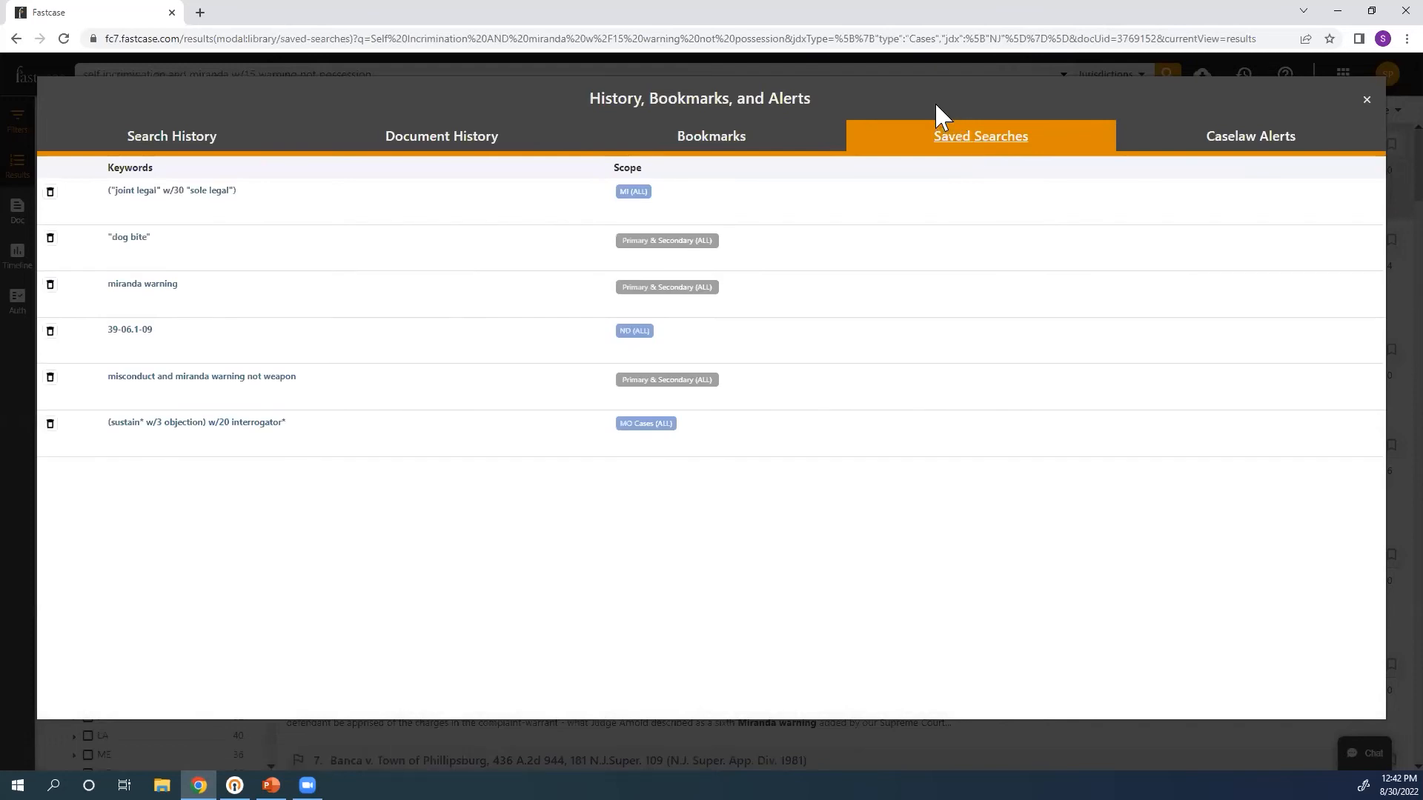
pyautogui.click(213, 147)
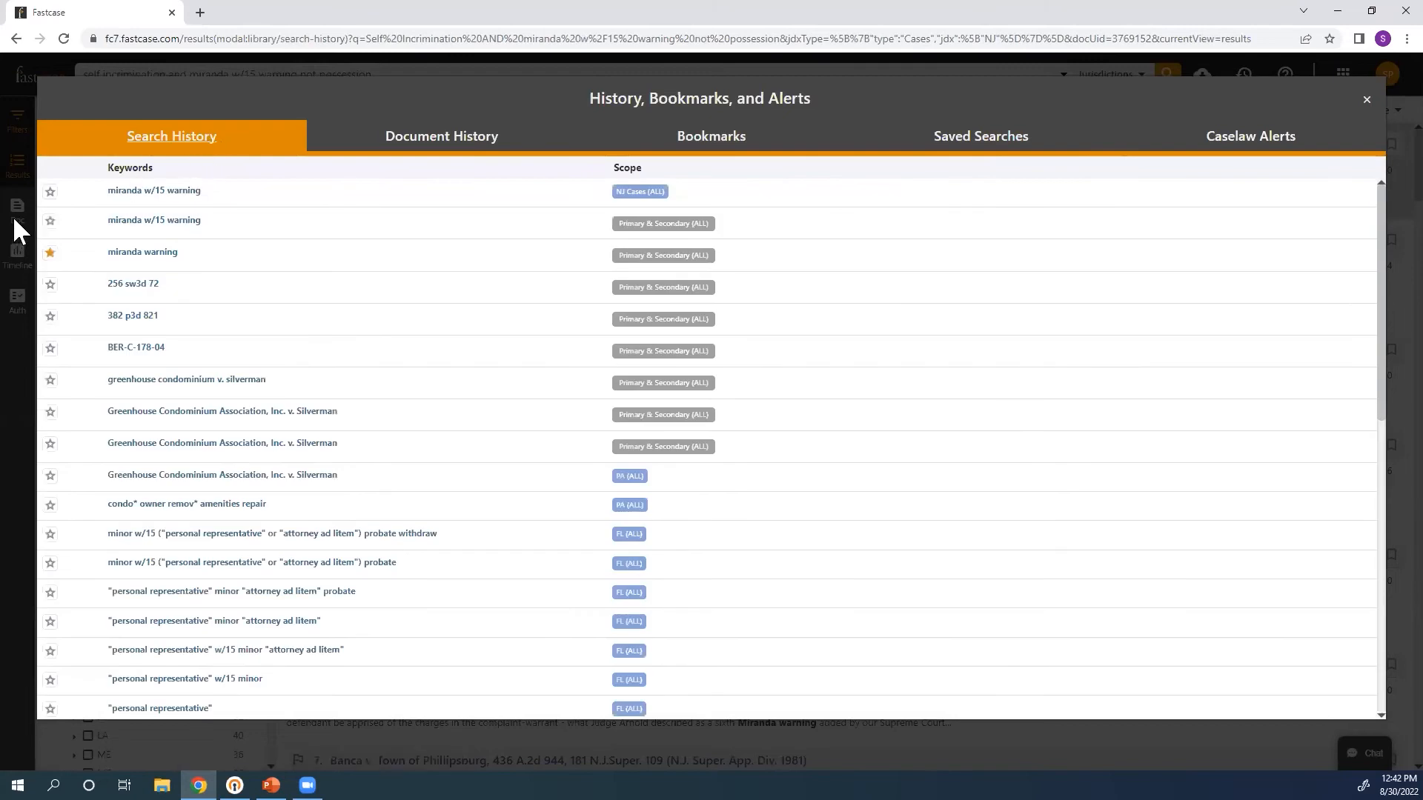
pyautogui.click(50, 193)
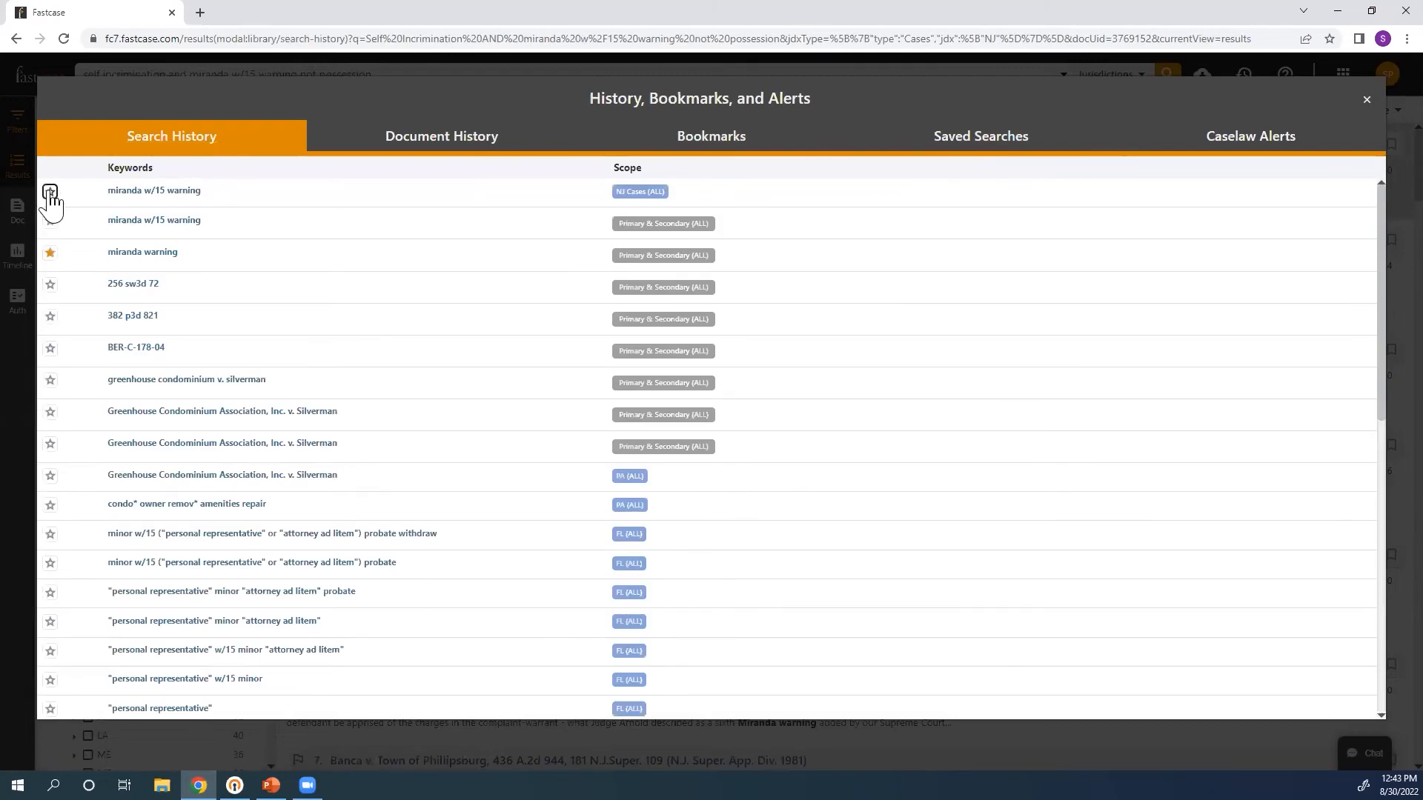
pyautogui.click(954, 148)
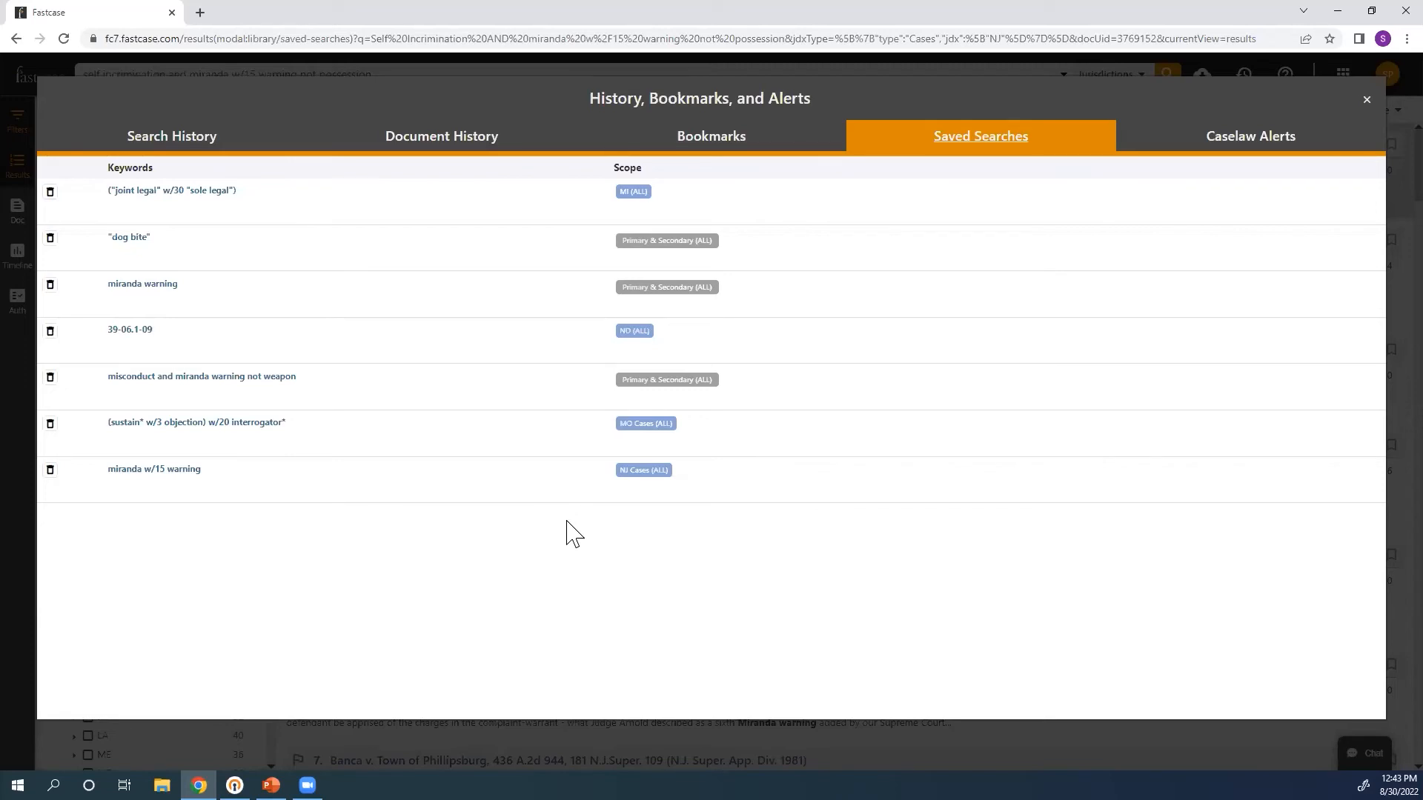
# View the caselaw alerts and review the frequency, empty-result, recipient and name options of the last "dog bite" alert without saving changes
pyautogui.click(1269, 152)
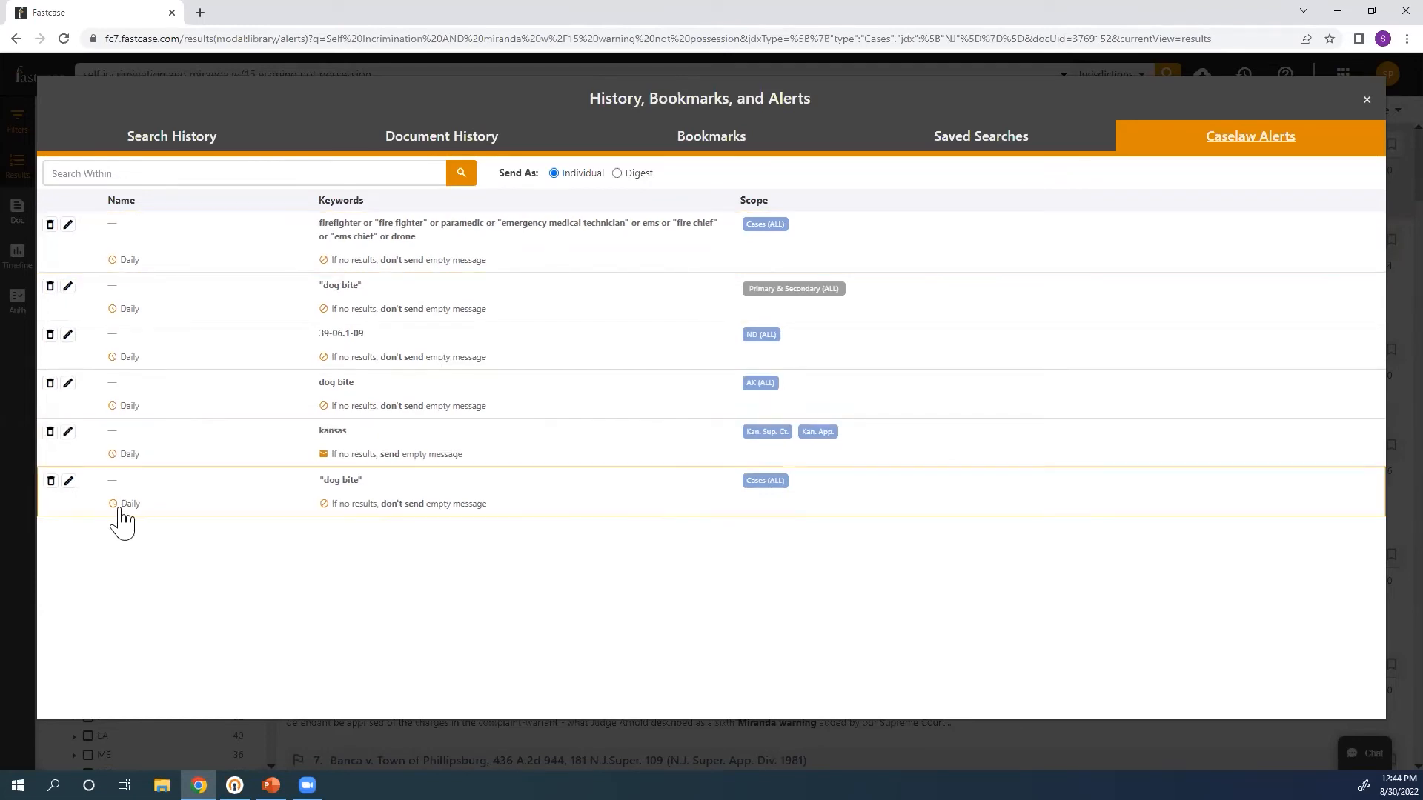
pyautogui.click(68, 481)
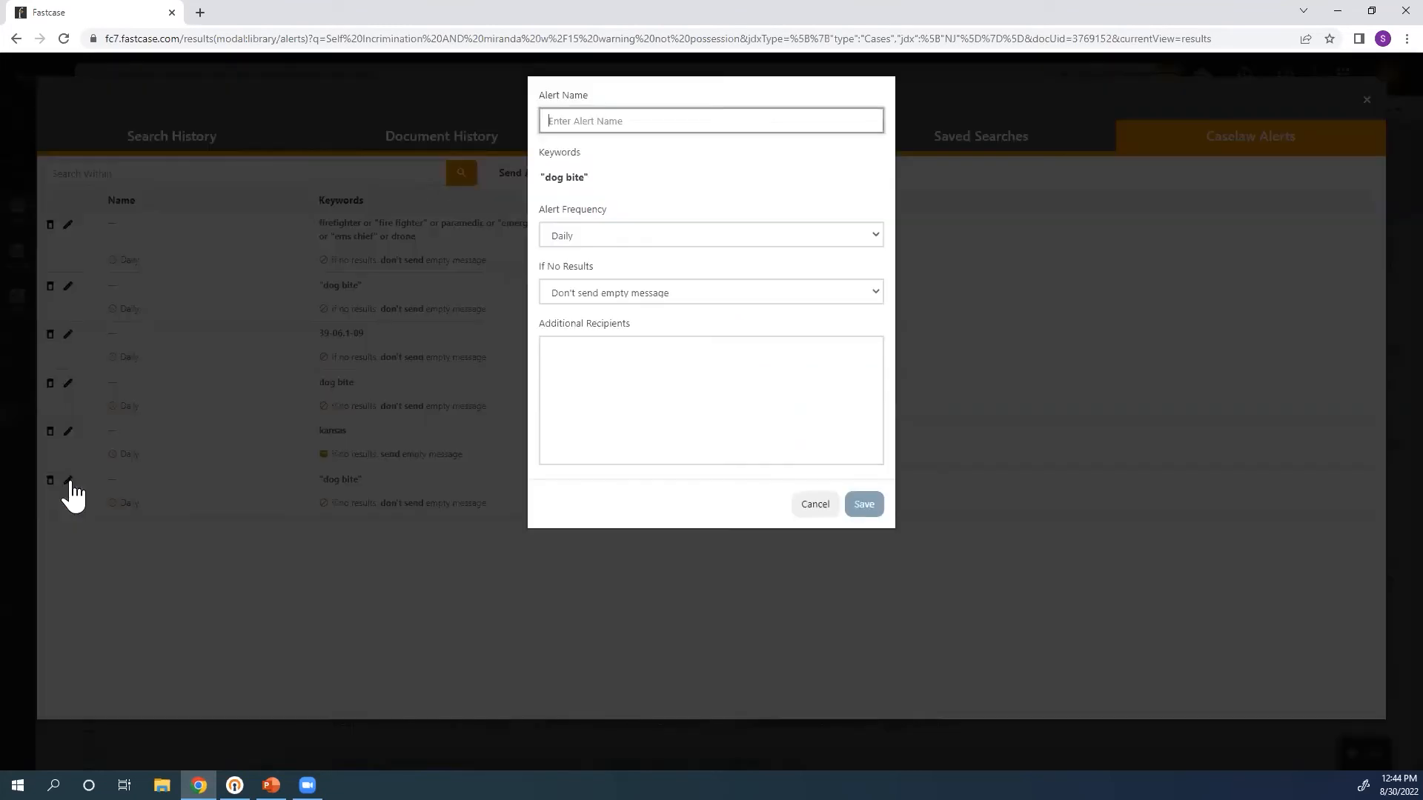
pyautogui.click(622, 236)
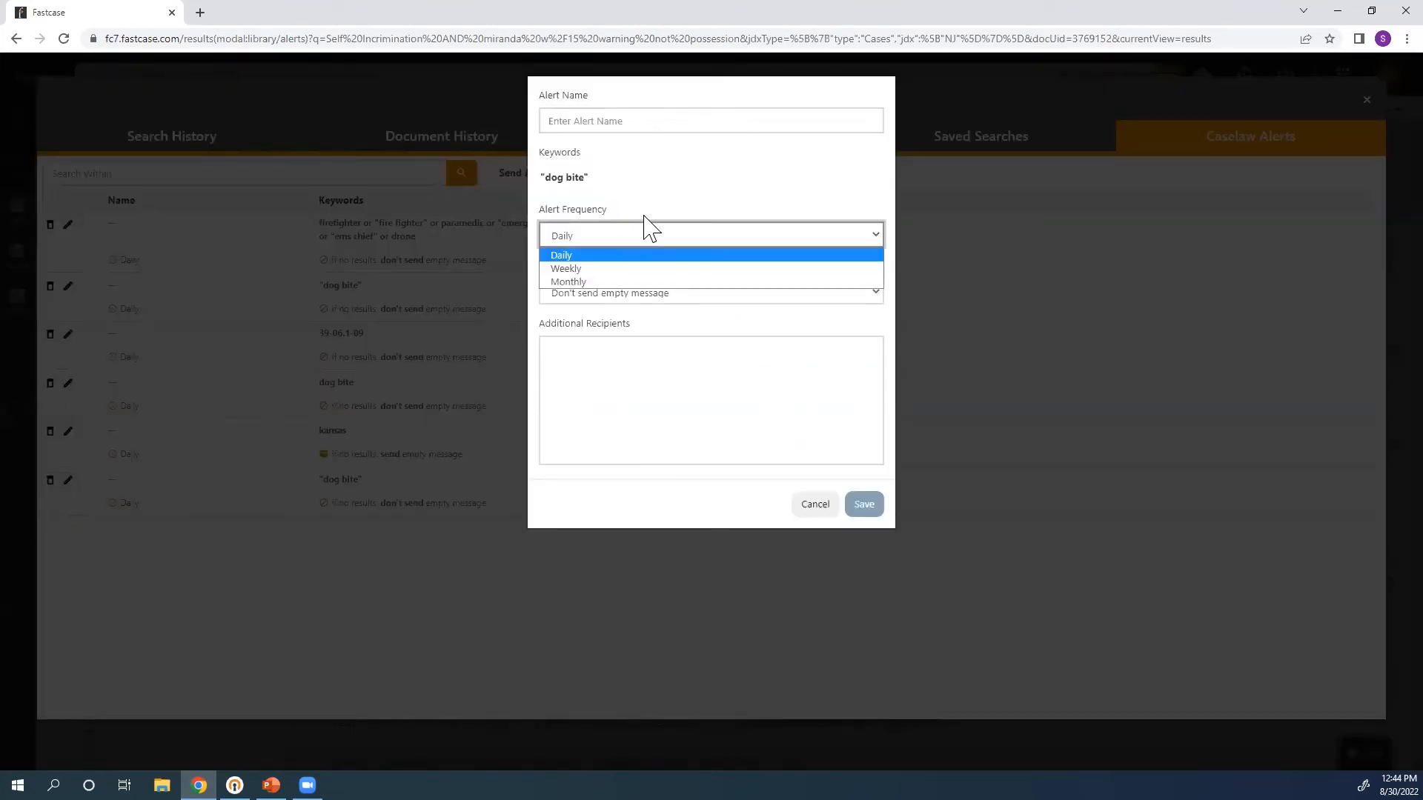
pyautogui.click(645, 222)
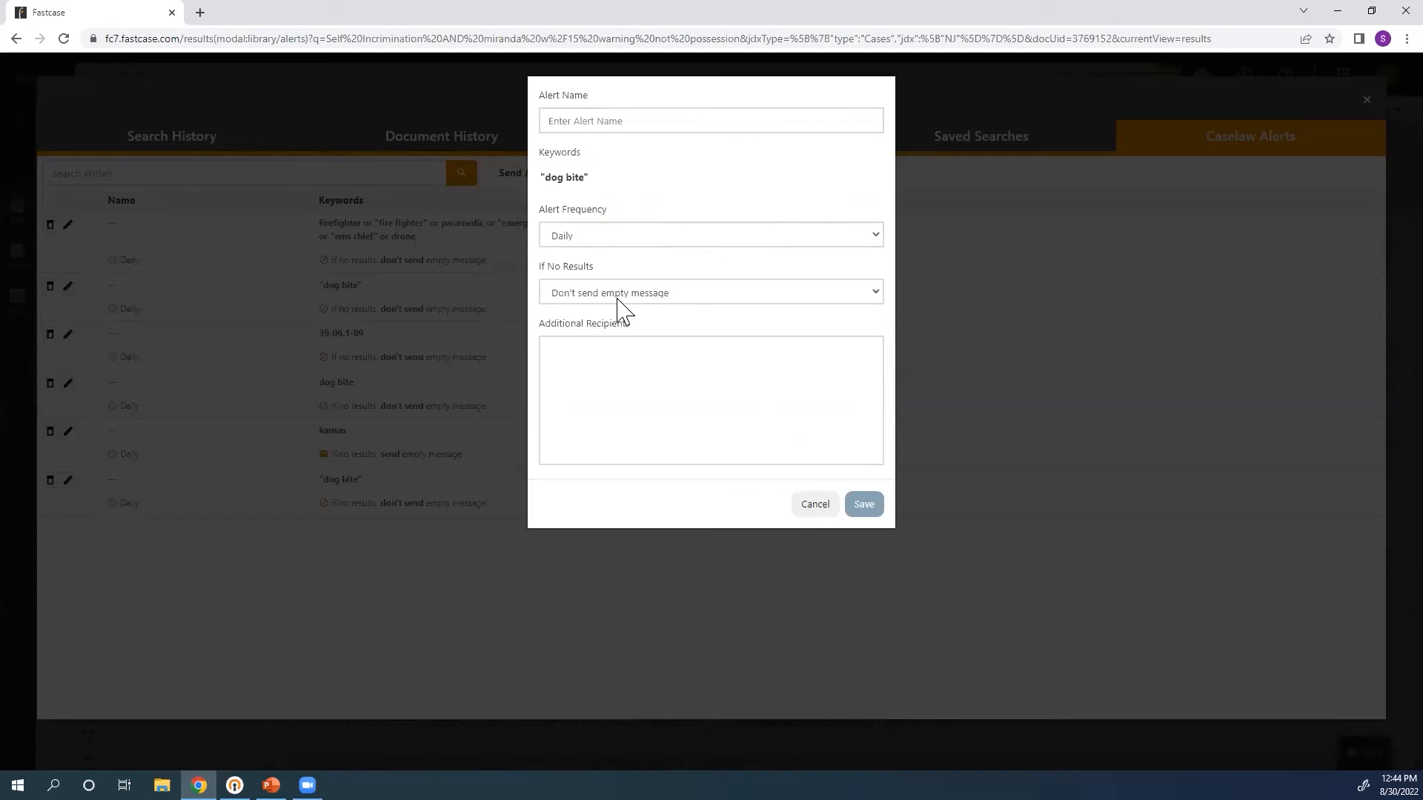
pyautogui.click(620, 295)
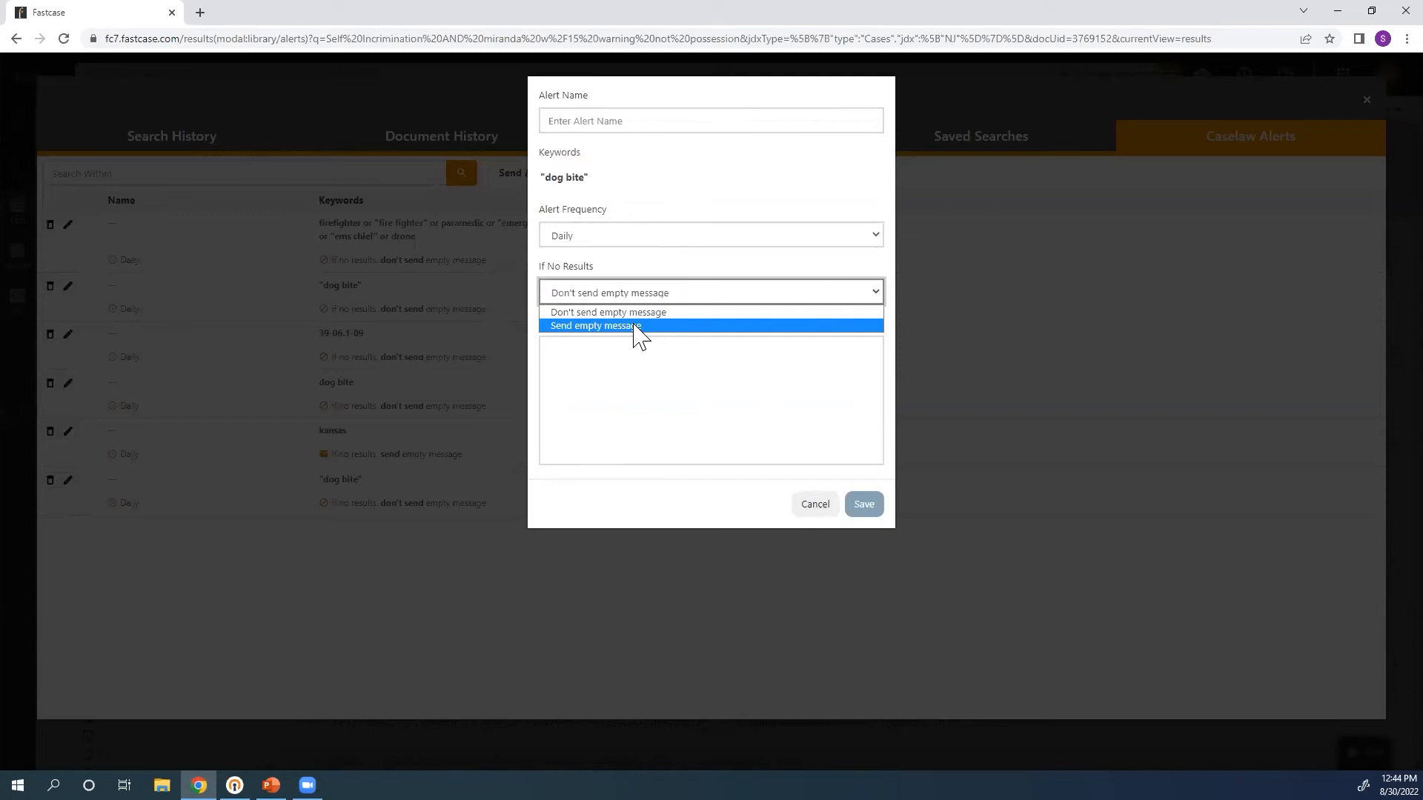
pyautogui.click(740, 278)
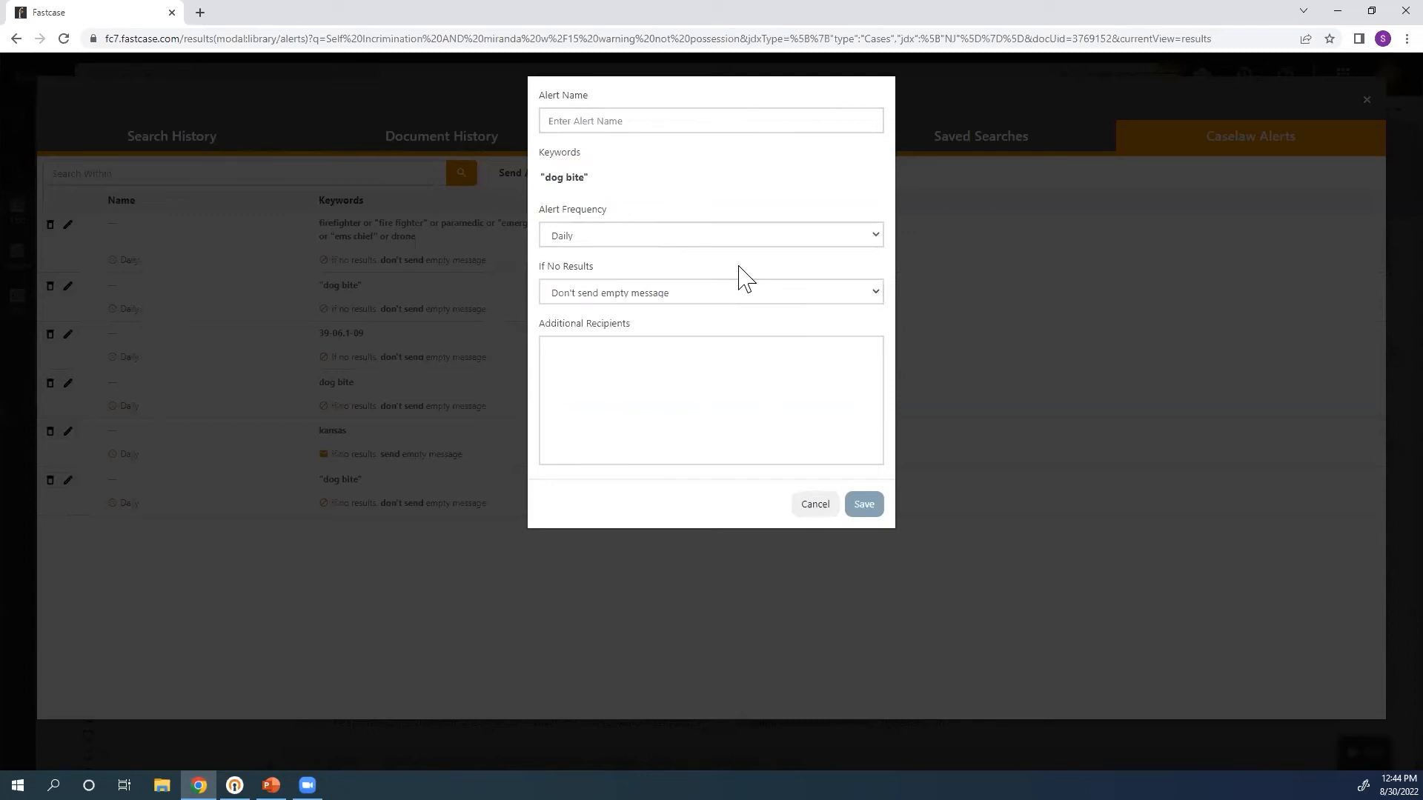
pyautogui.click(664, 406)
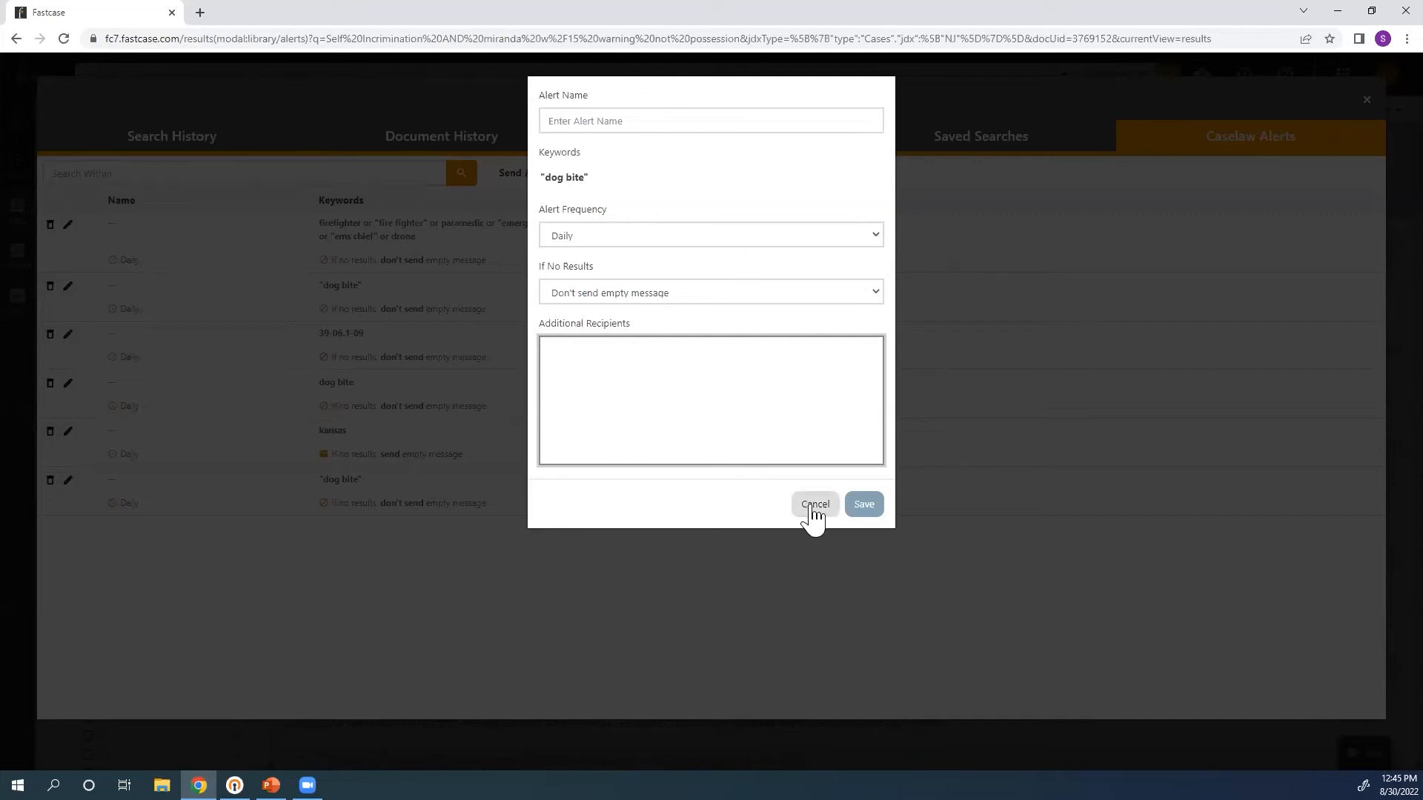
pyautogui.click(611, 121)
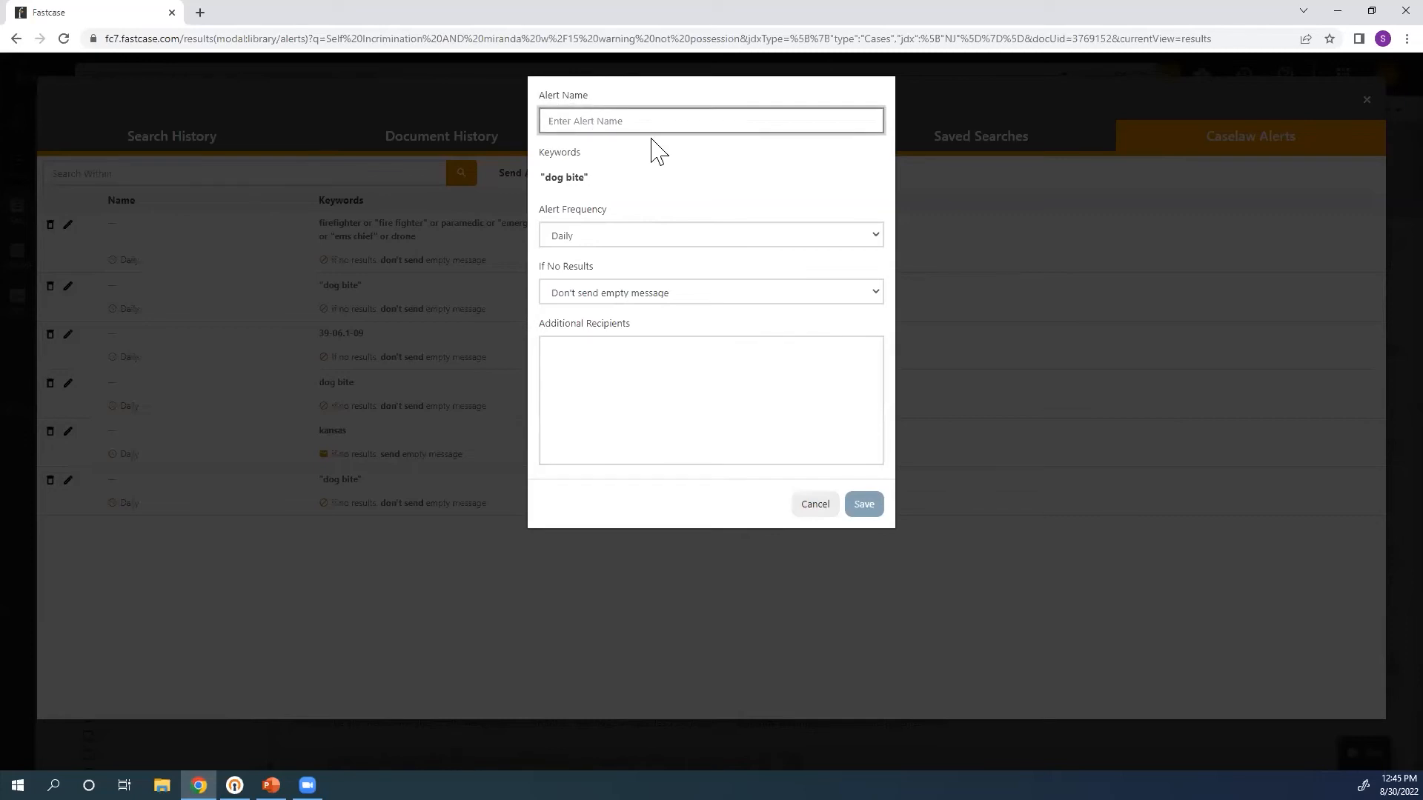
pyautogui.click(820, 513)
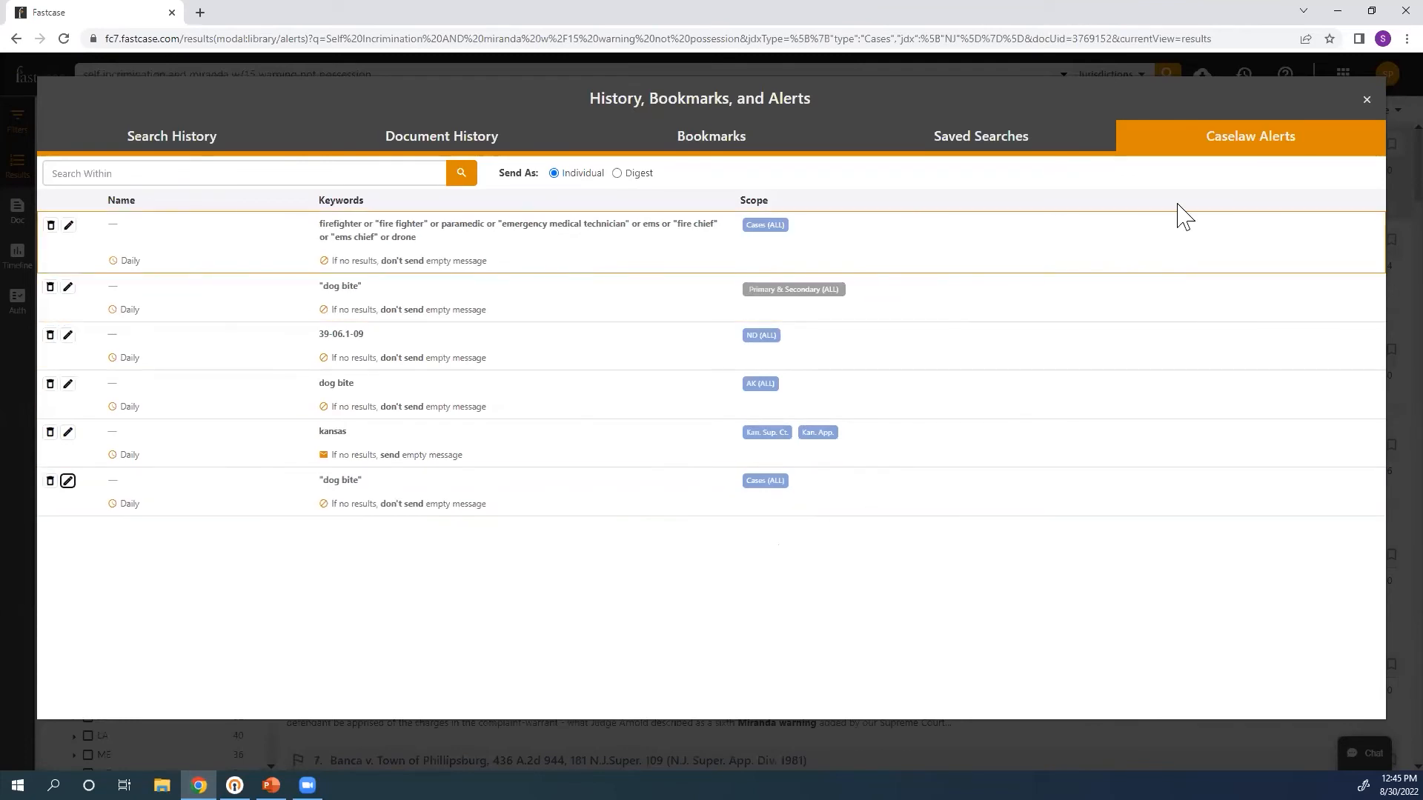
pyautogui.click(1366, 98)
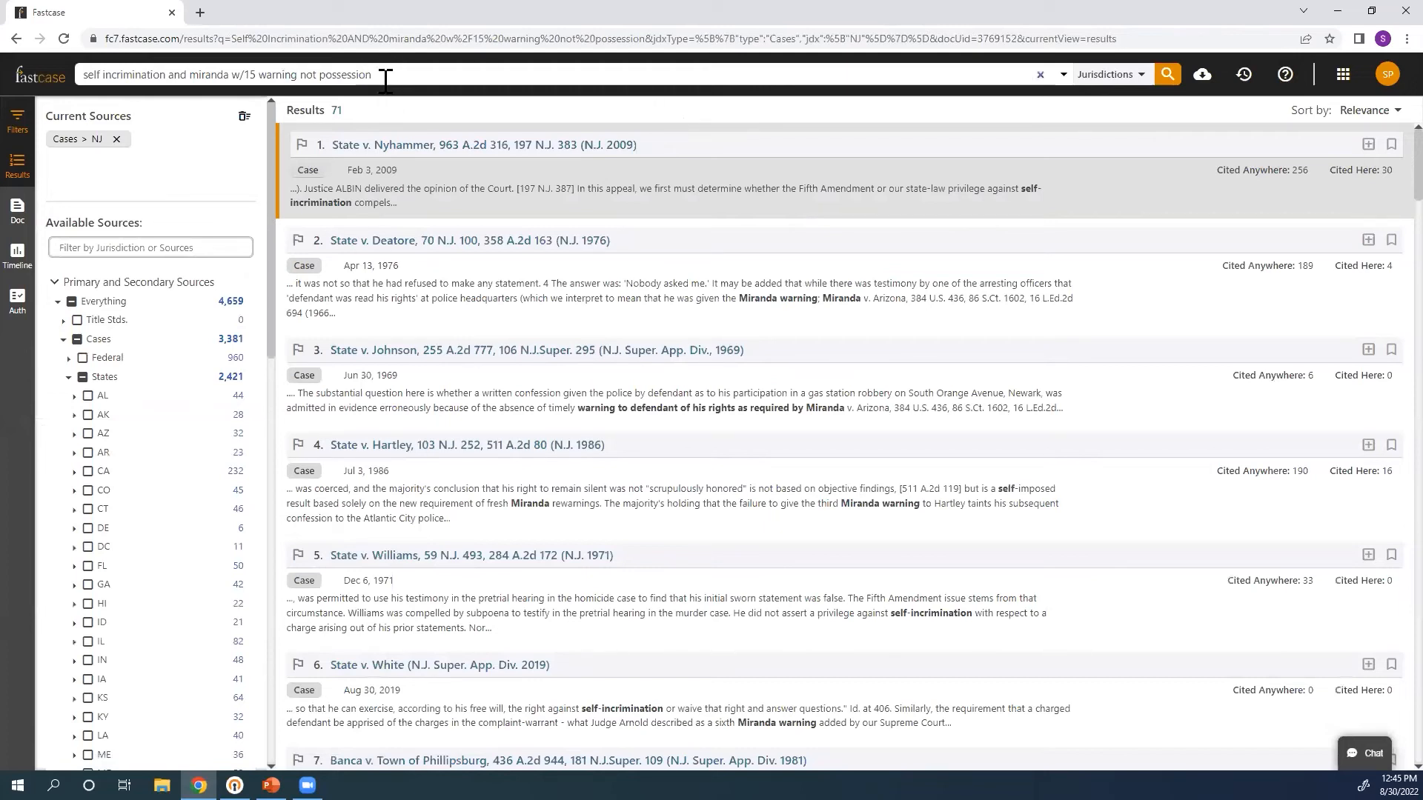
# Add the current search "self incrimination and miranda w/15 warning not possession" as a caselaw alert
pyautogui.click(422, 77)
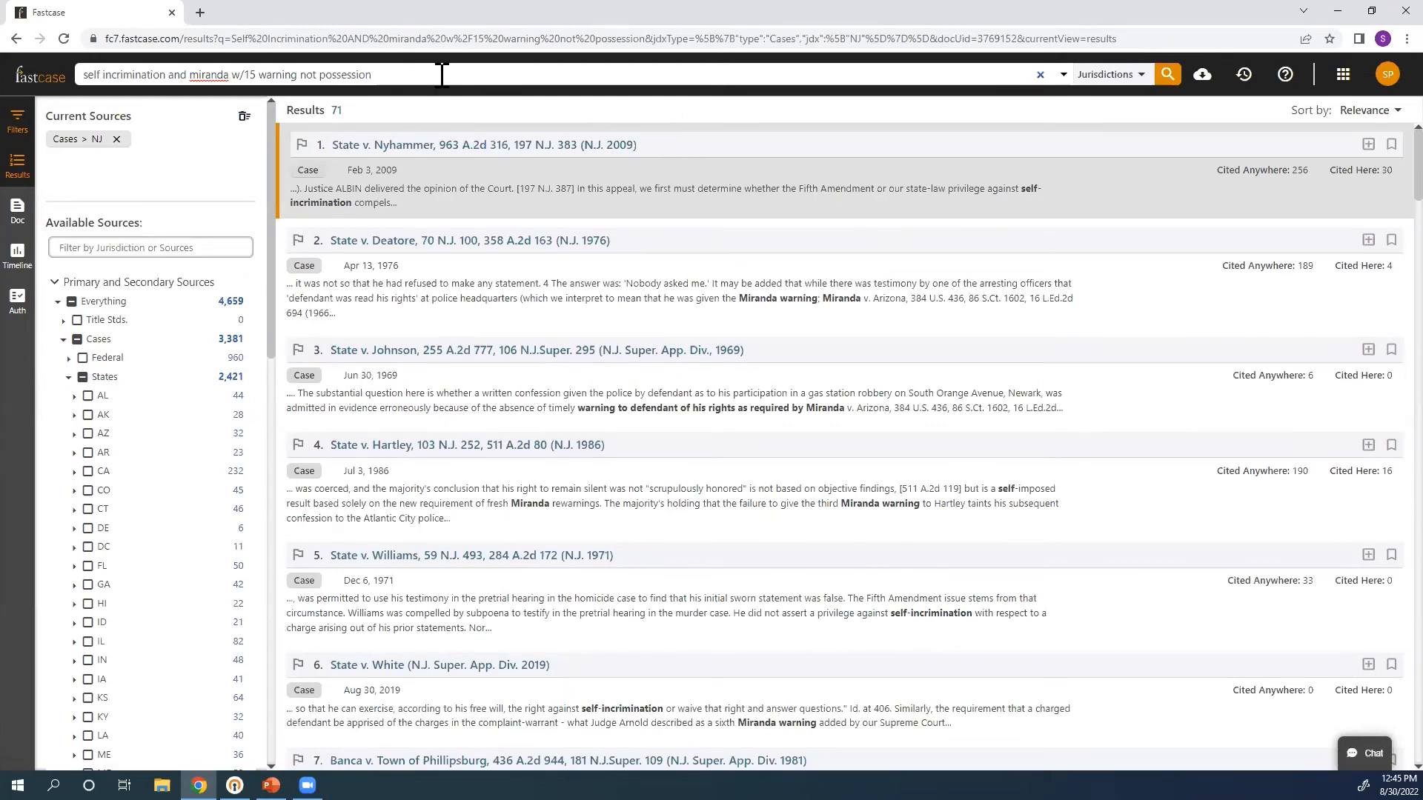
pyautogui.click(1064, 75)
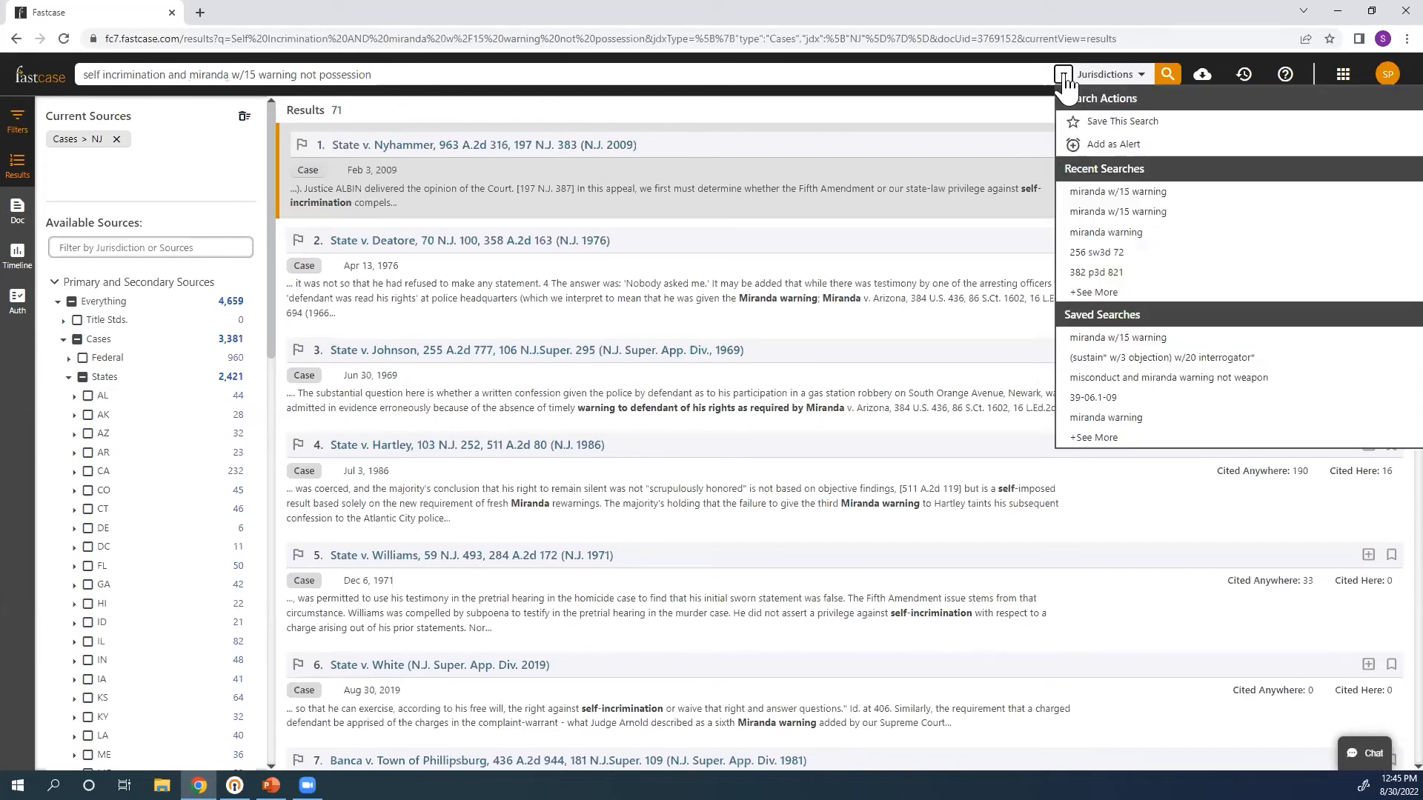
pyautogui.click(1092, 152)
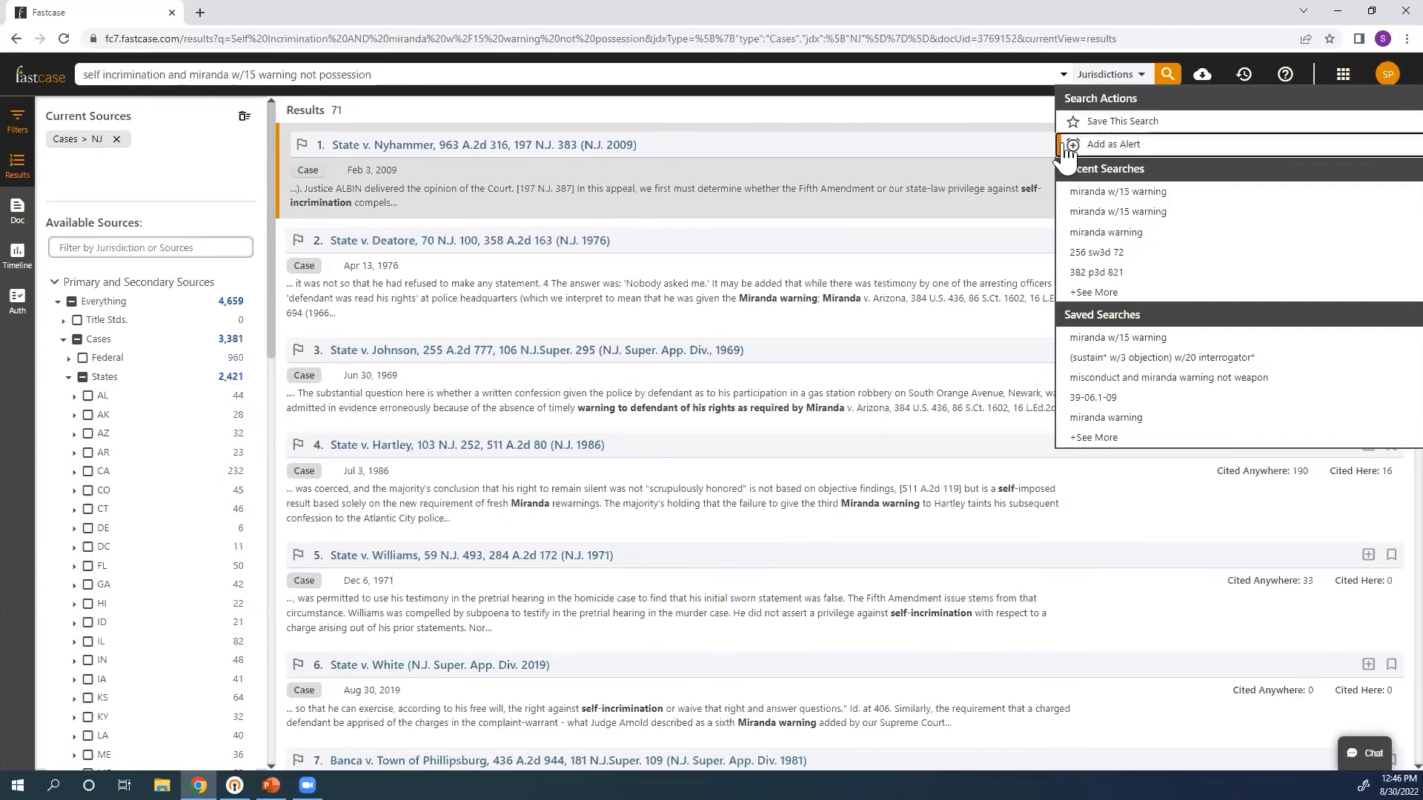
pyautogui.click(1014, 124)
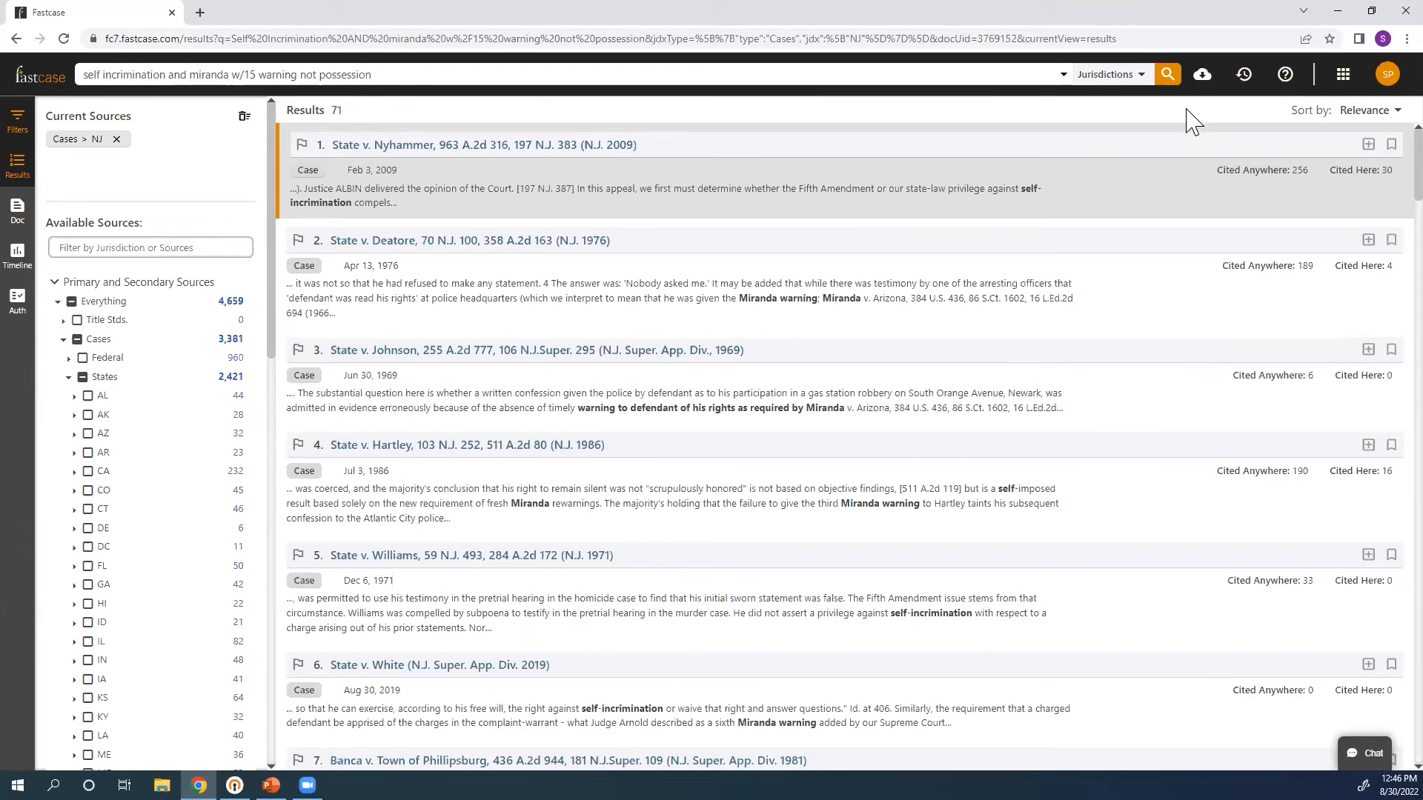
# Add State v. Nyhammer to the export queue and open the list of exports
pyautogui.click(1369, 147)
pyautogui.click(1211, 83)
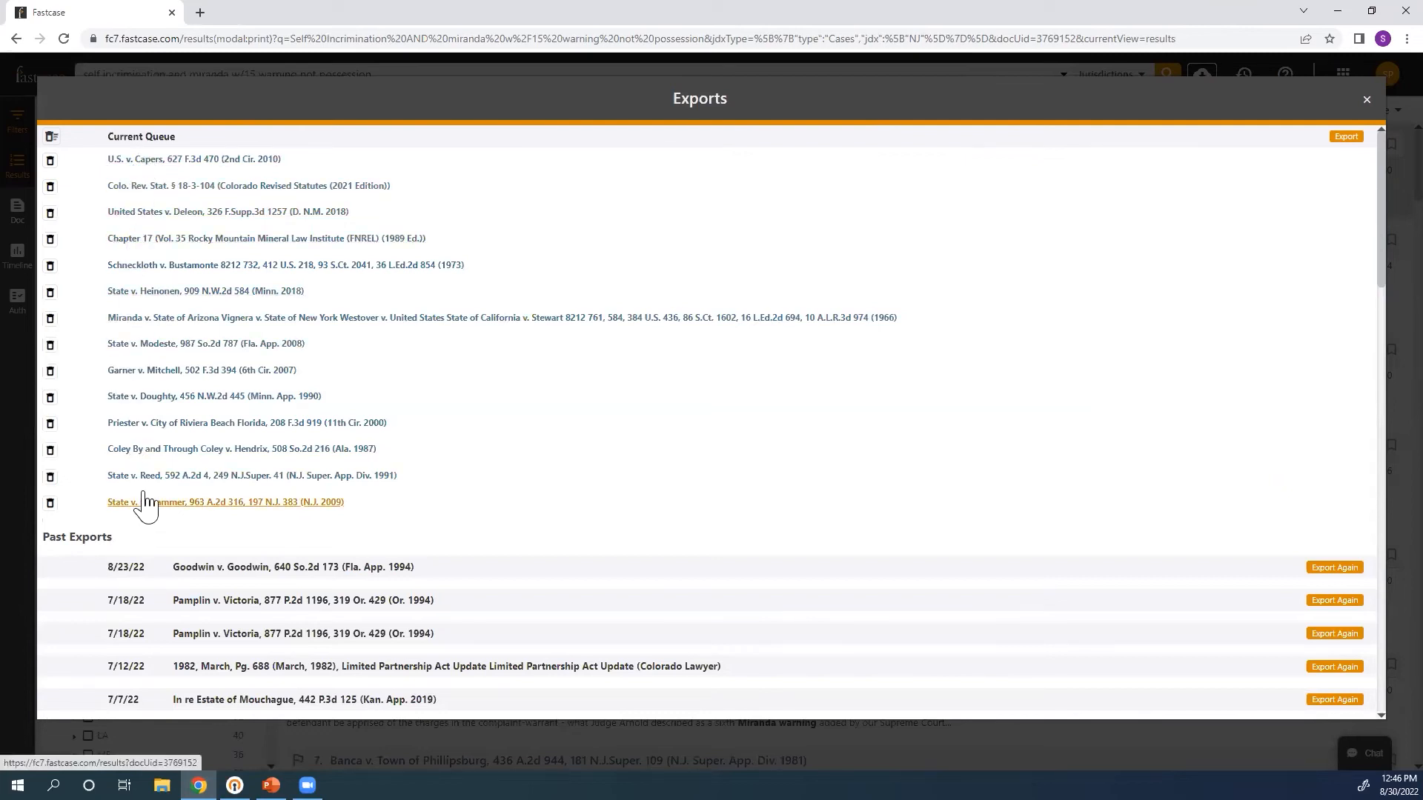
# Look through the past exports down to the oldest entries, and return to the current queue
pyautogui.scroll(-3, 191, 237)
pyautogui.scroll(-2, 190, 237)
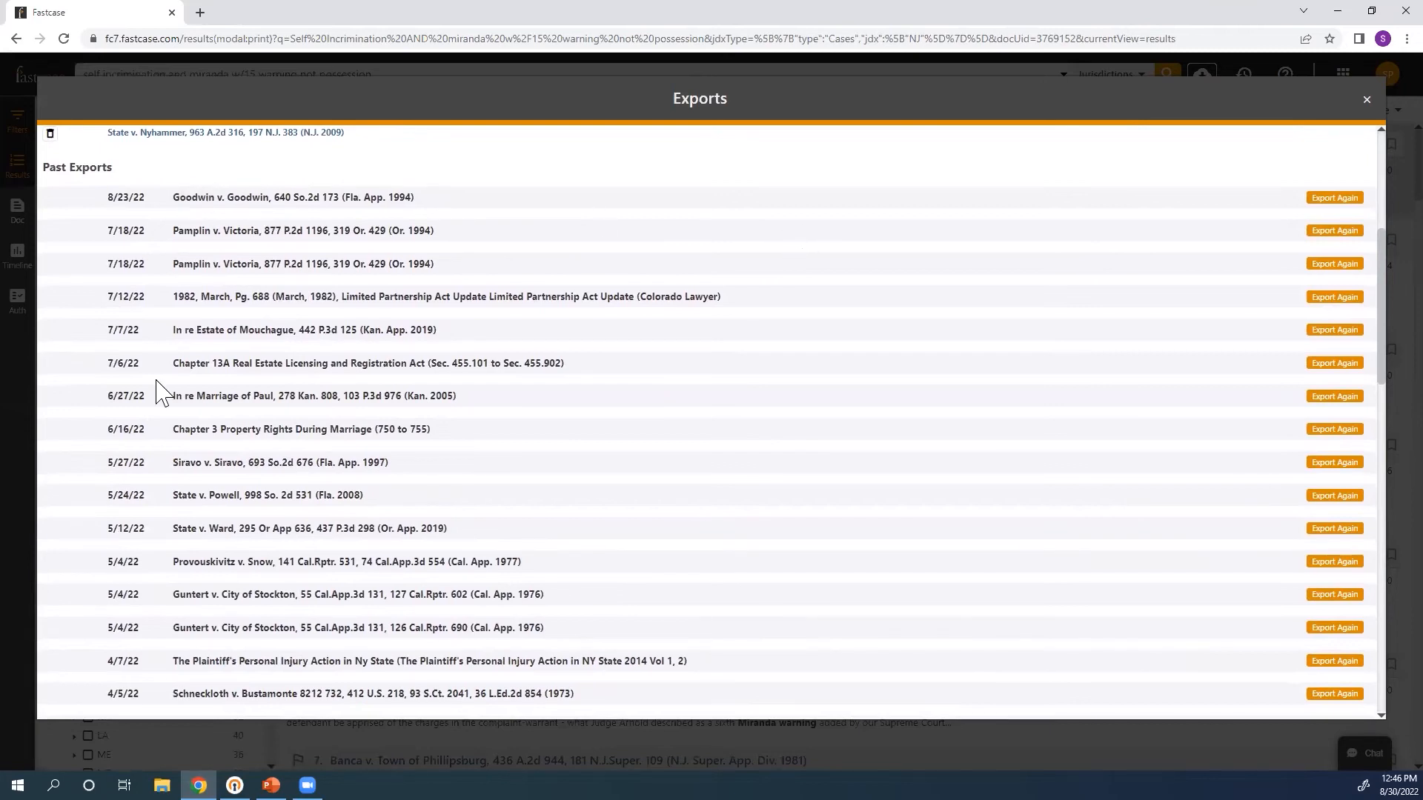
pyautogui.scroll(-9, 162, 393)
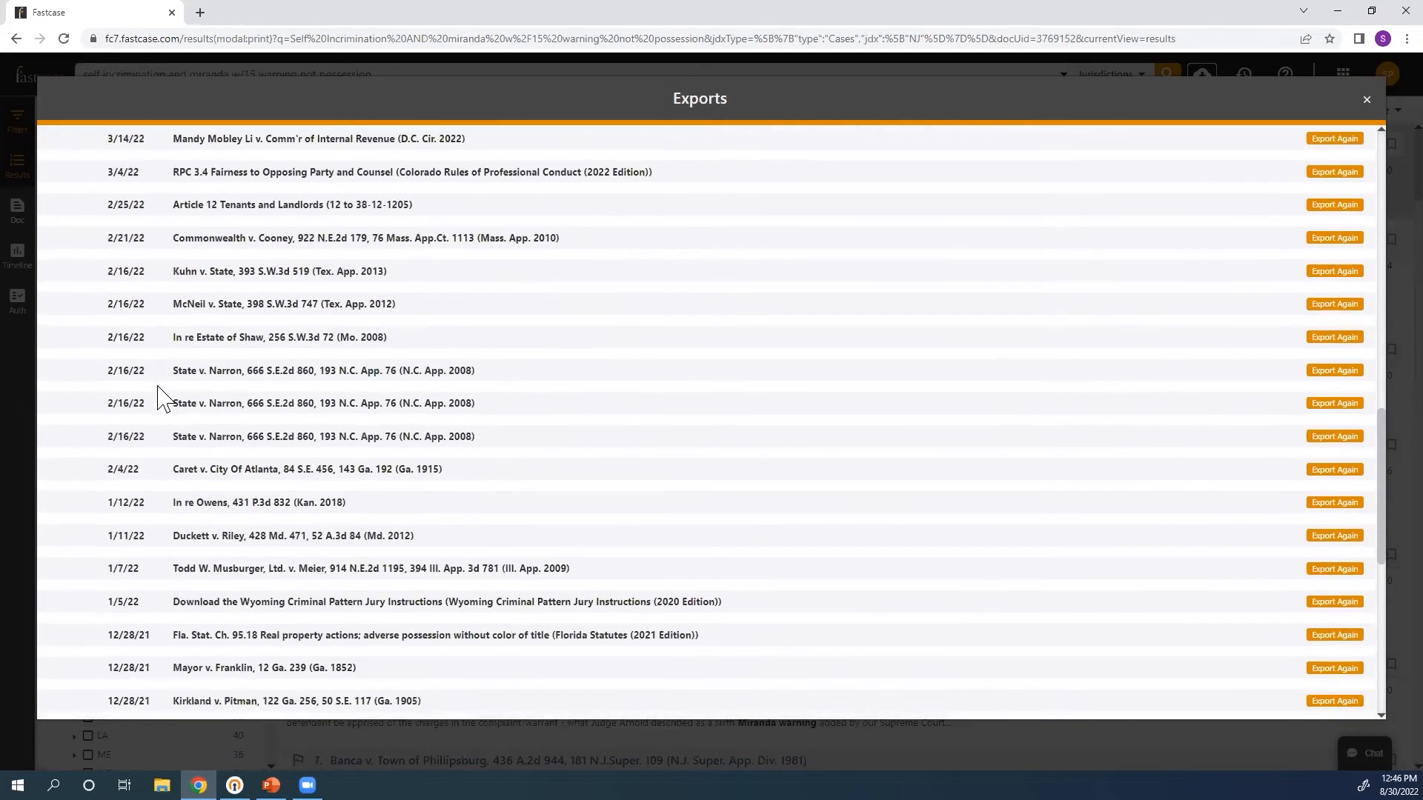
pyautogui.scroll(-8, 161, 400)
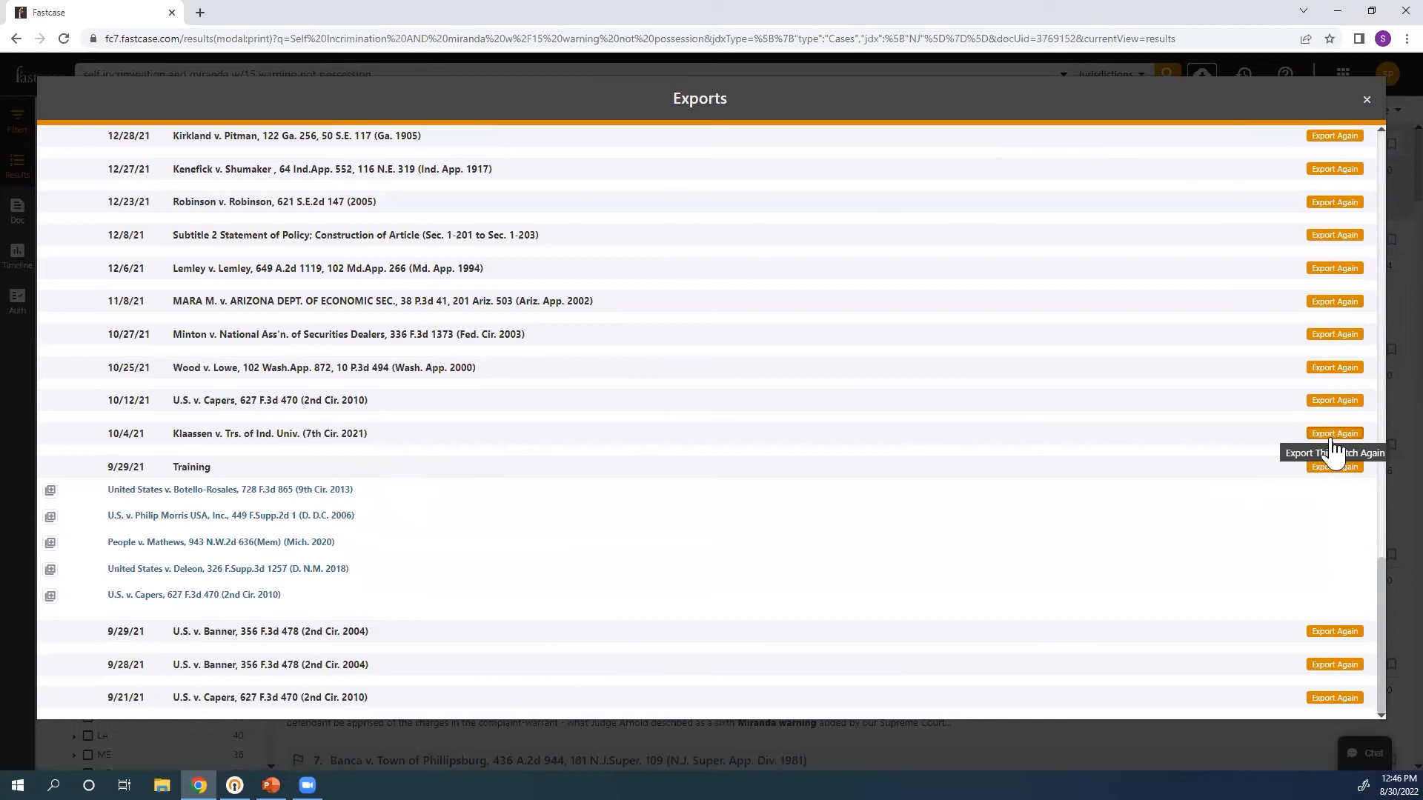
pyautogui.scroll(10, 1334, 445)
pyautogui.scroll(15, 1327, 437)
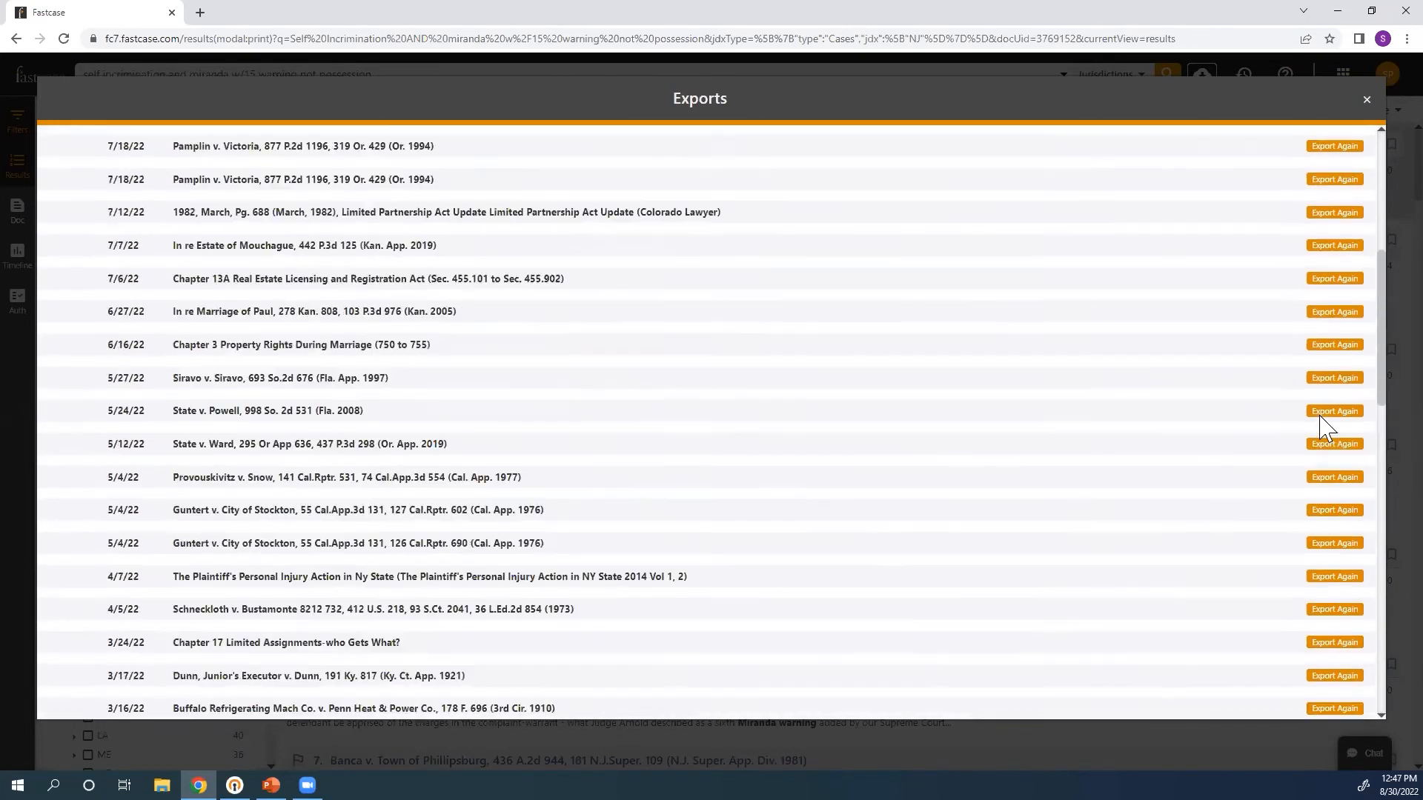
pyautogui.scroll(-1, 1297, 428)
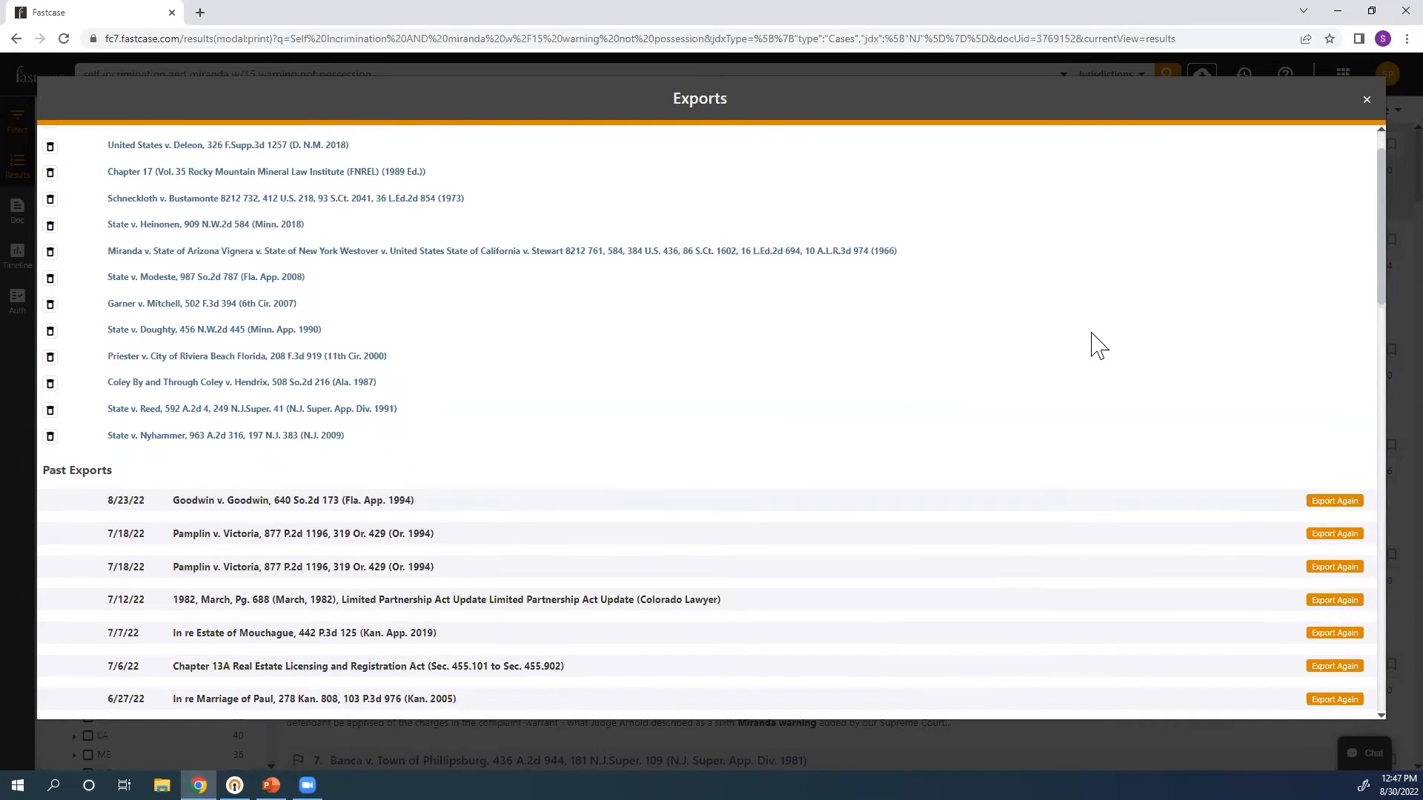
pyautogui.scroll(1, 1030, 326)
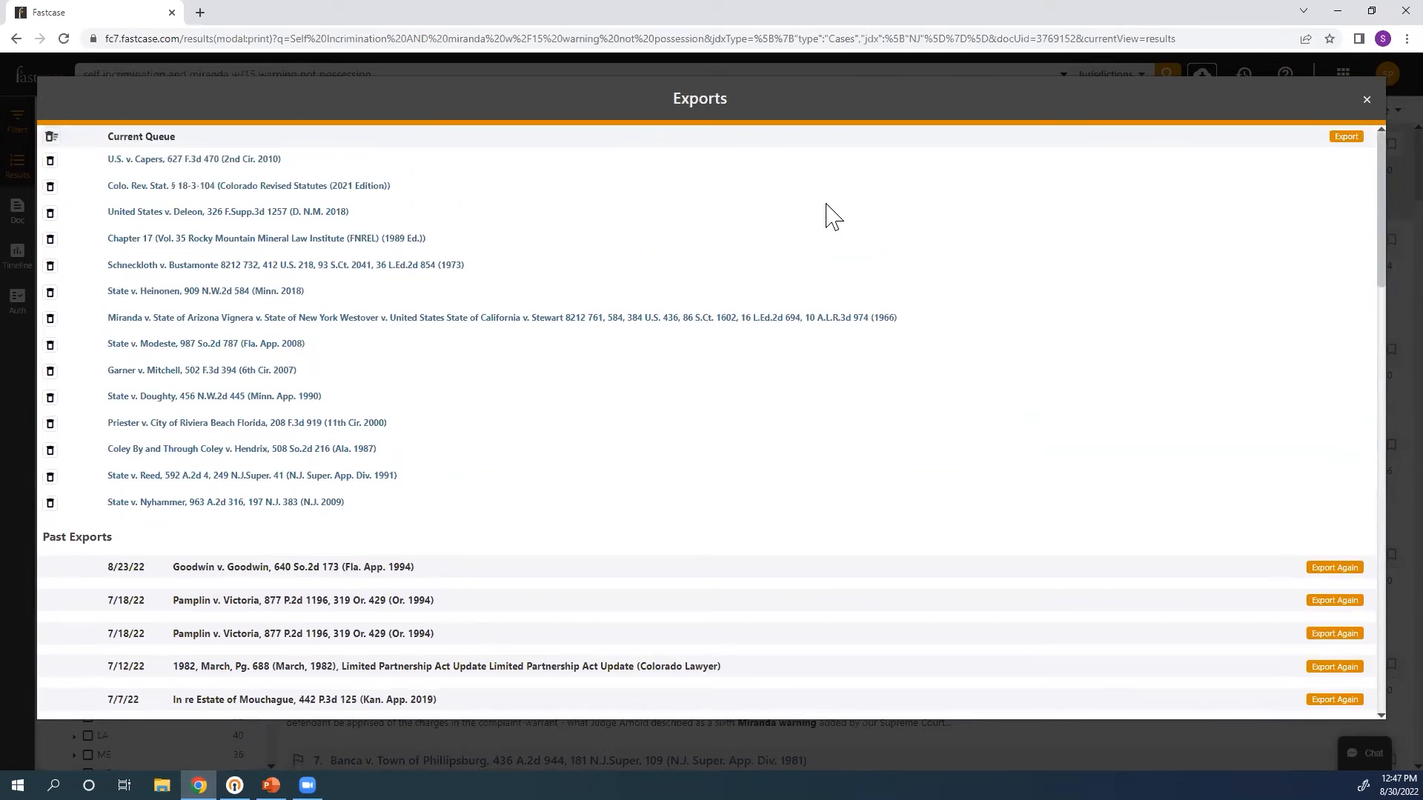
# Review the batch name, file format and Zip archive options for exporting the current queue, and close the exports without downloading
pyautogui.click(1347, 139)
pyautogui.click(653, 167)
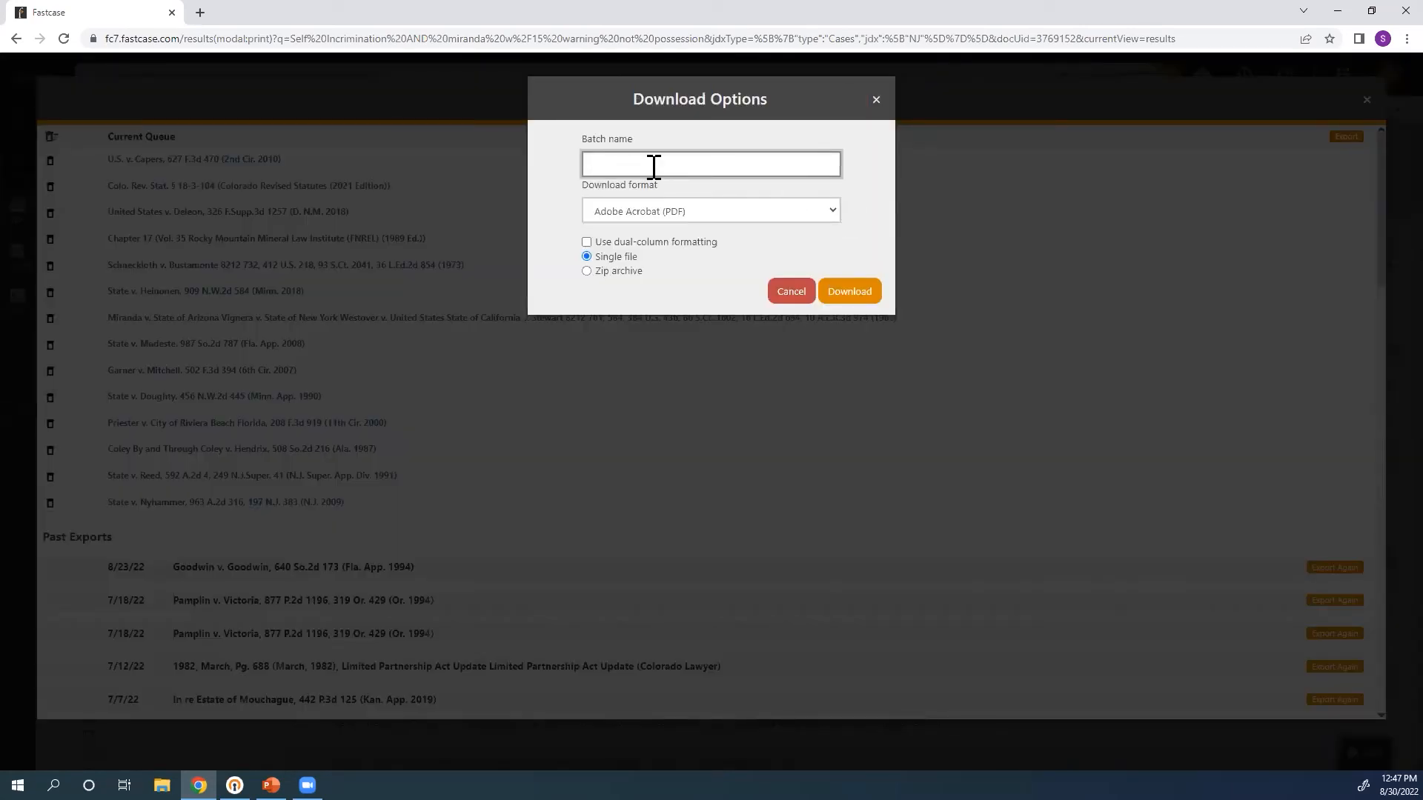
pyautogui.click(708, 220)
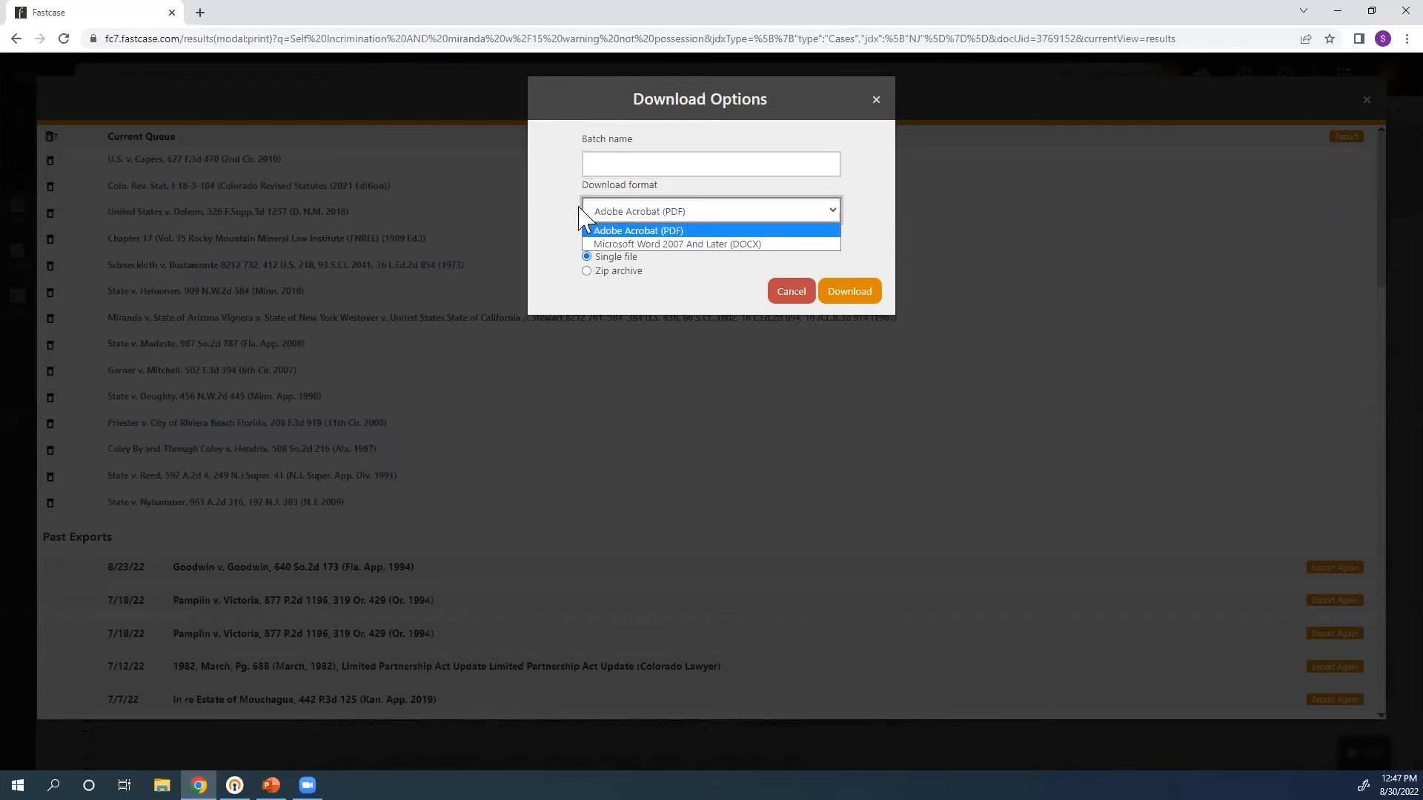
pyautogui.click(583, 227)
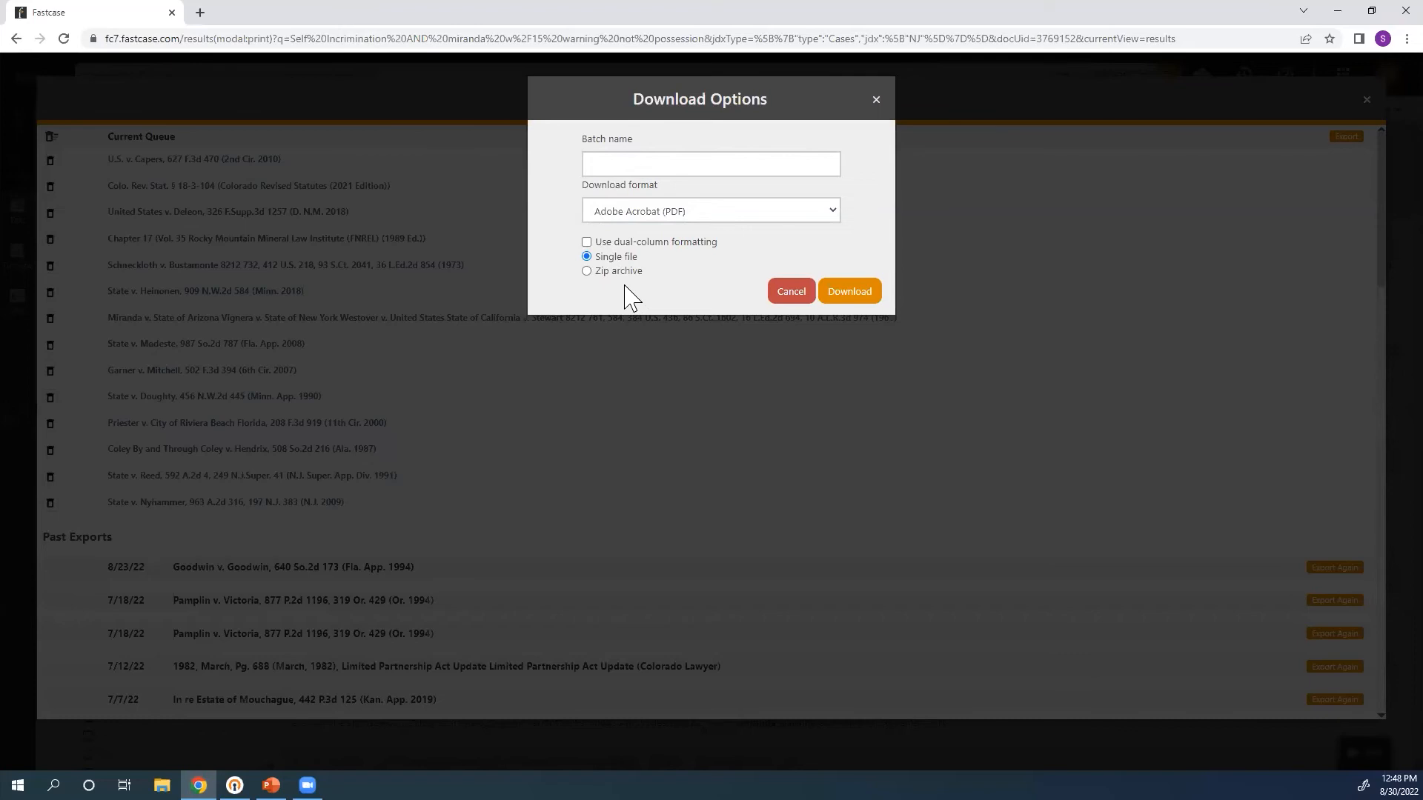
pyautogui.click(609, 272)
pyautogui.click(801, 300)
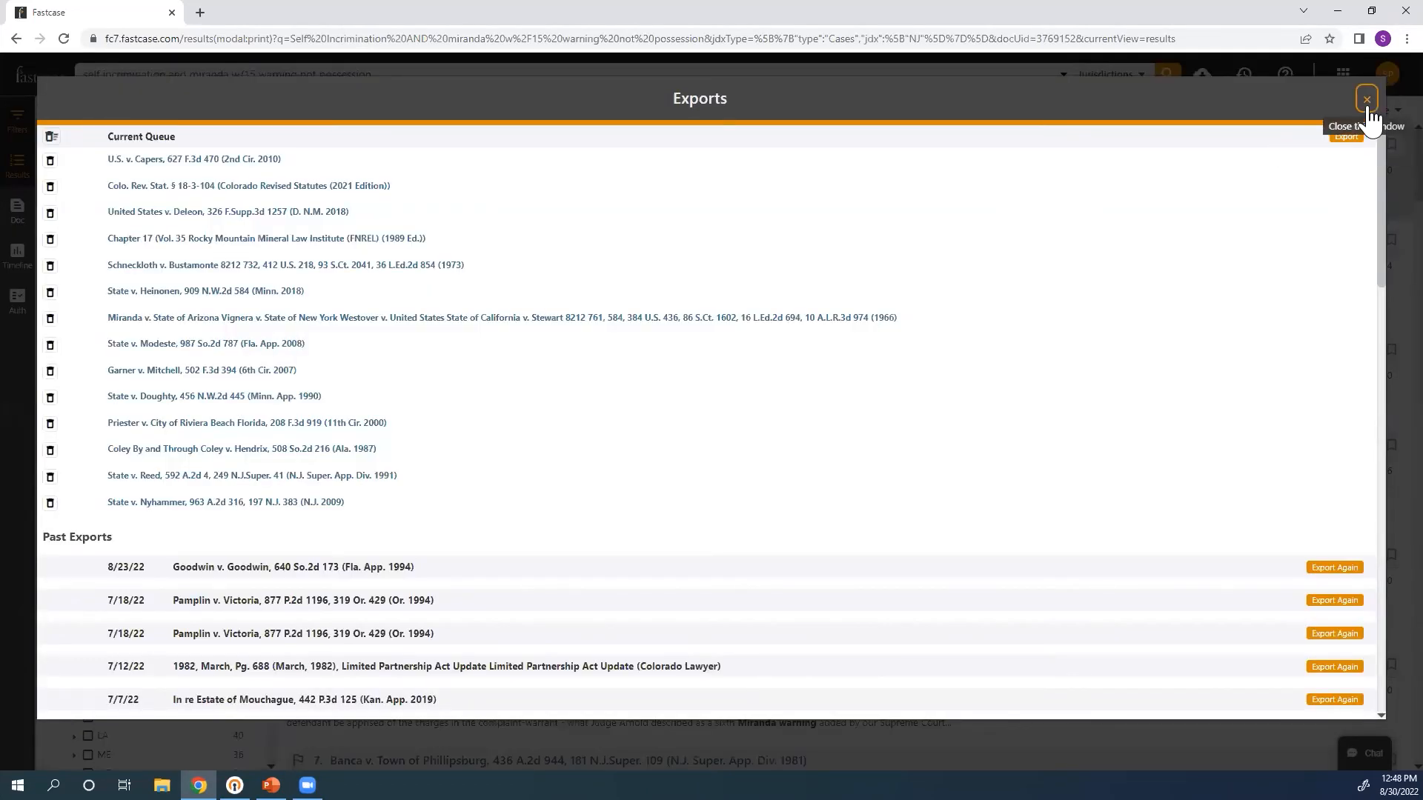
pyautogui.press('Escape')
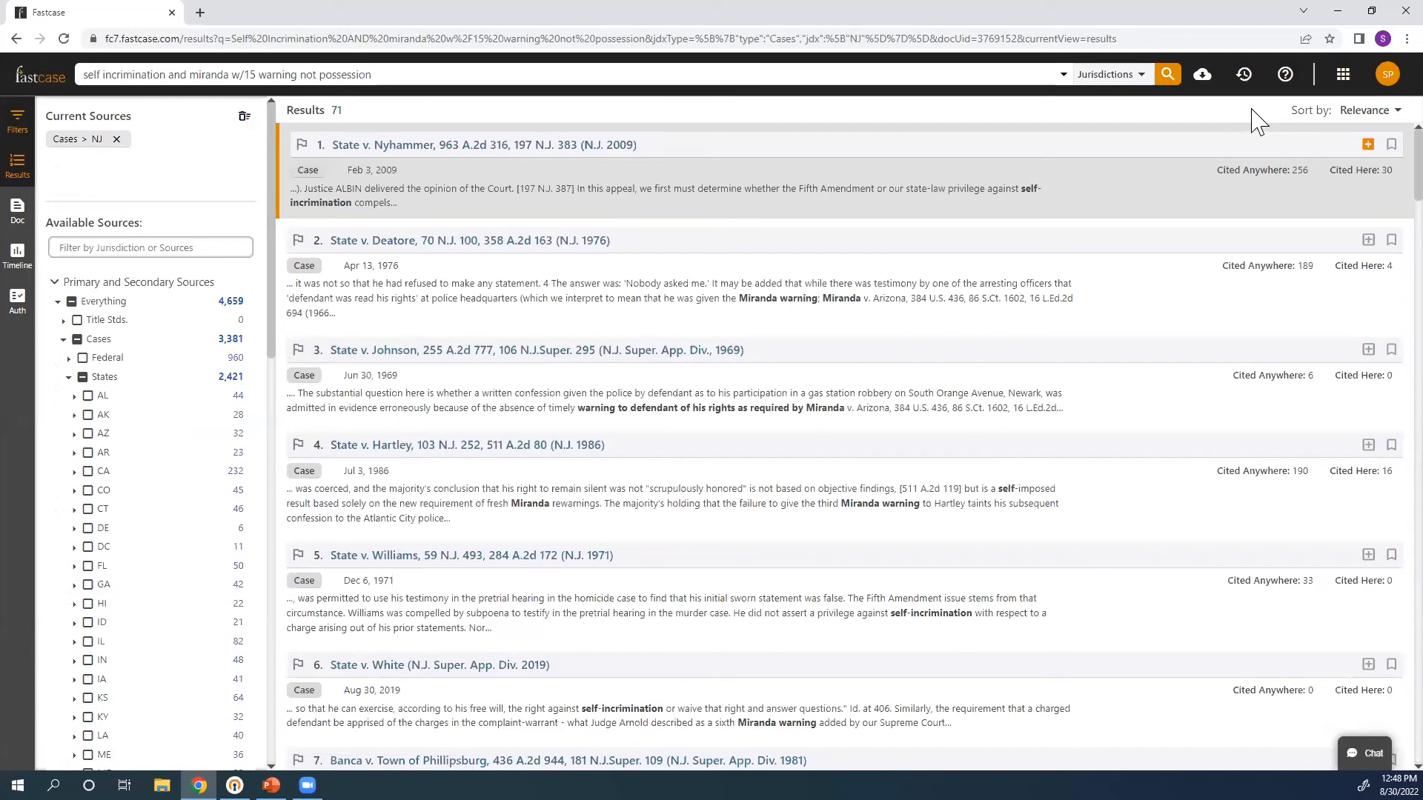
# View the sort orders offered for the results, and open the search settings to review the scope options and relevance factors
pyautogui.click(1377, 112)
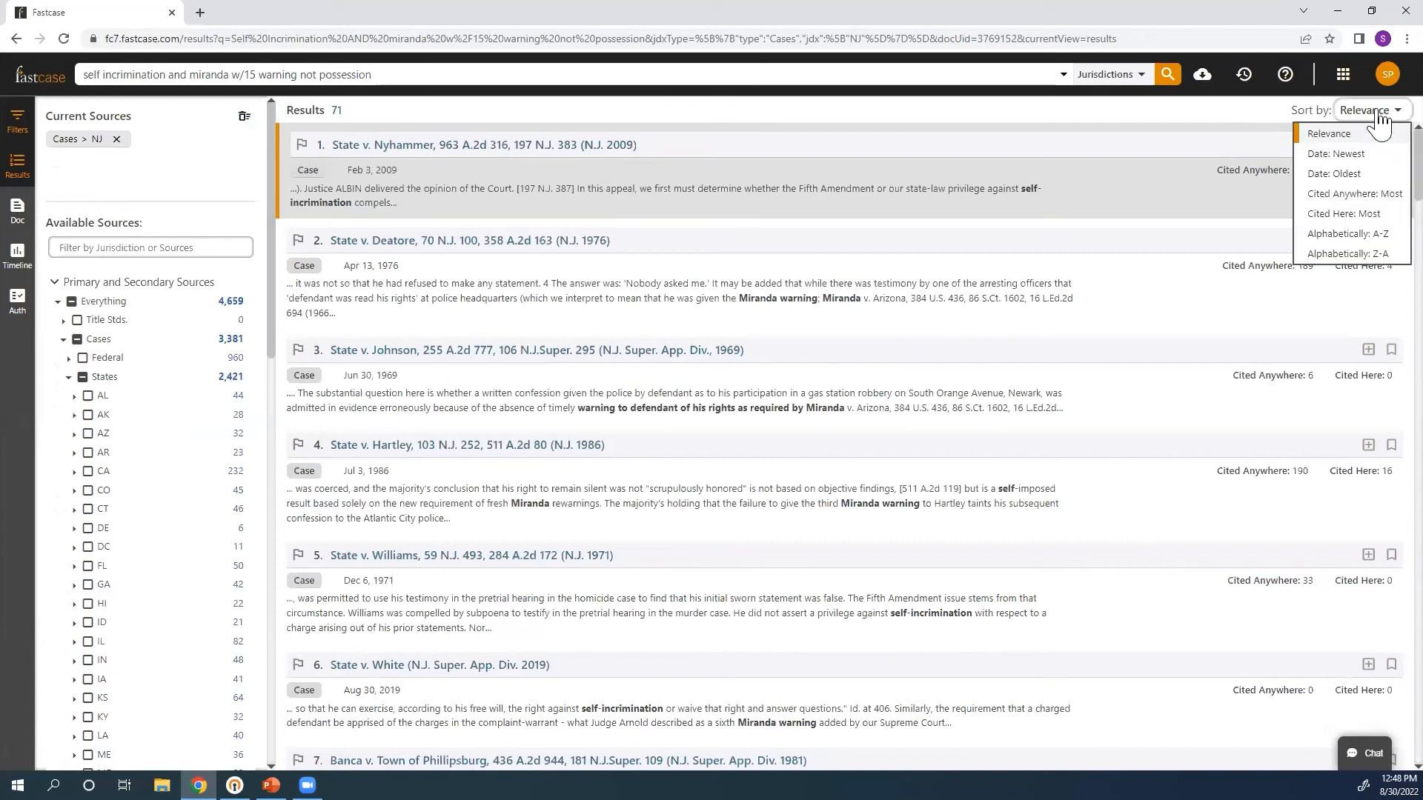
pyautogui.click(1379, 119)
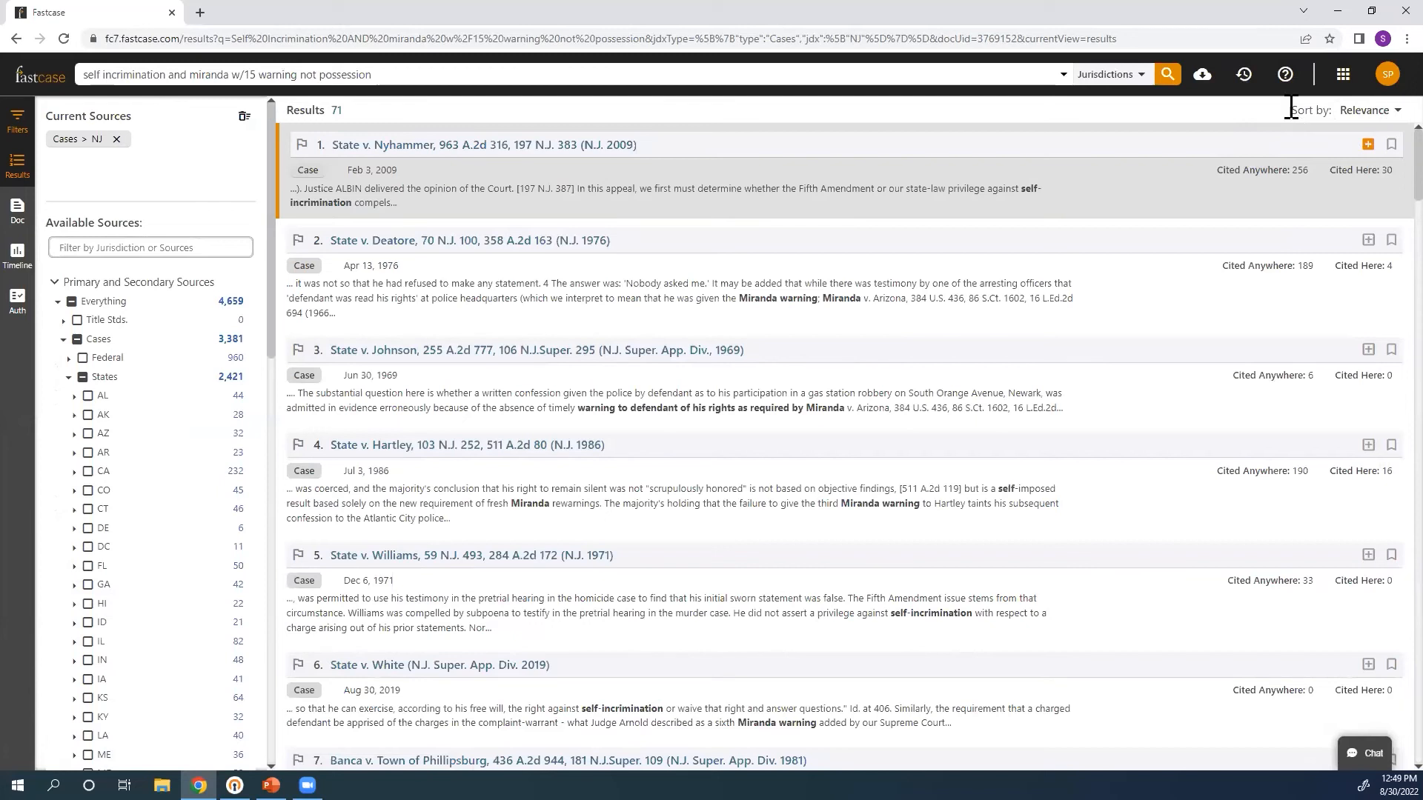
pyautogui.click(1391, 79)
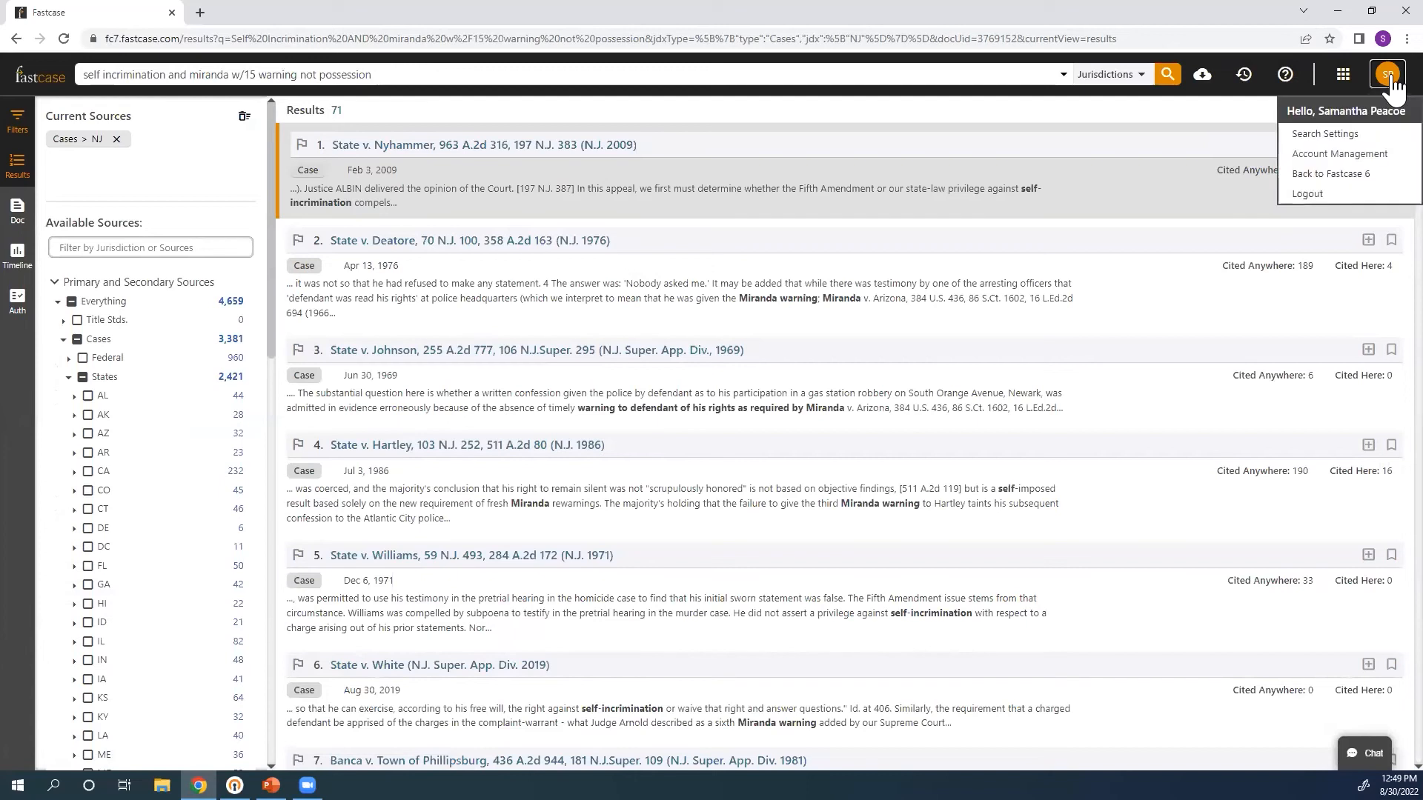
pyautogui.click(1356, 137)
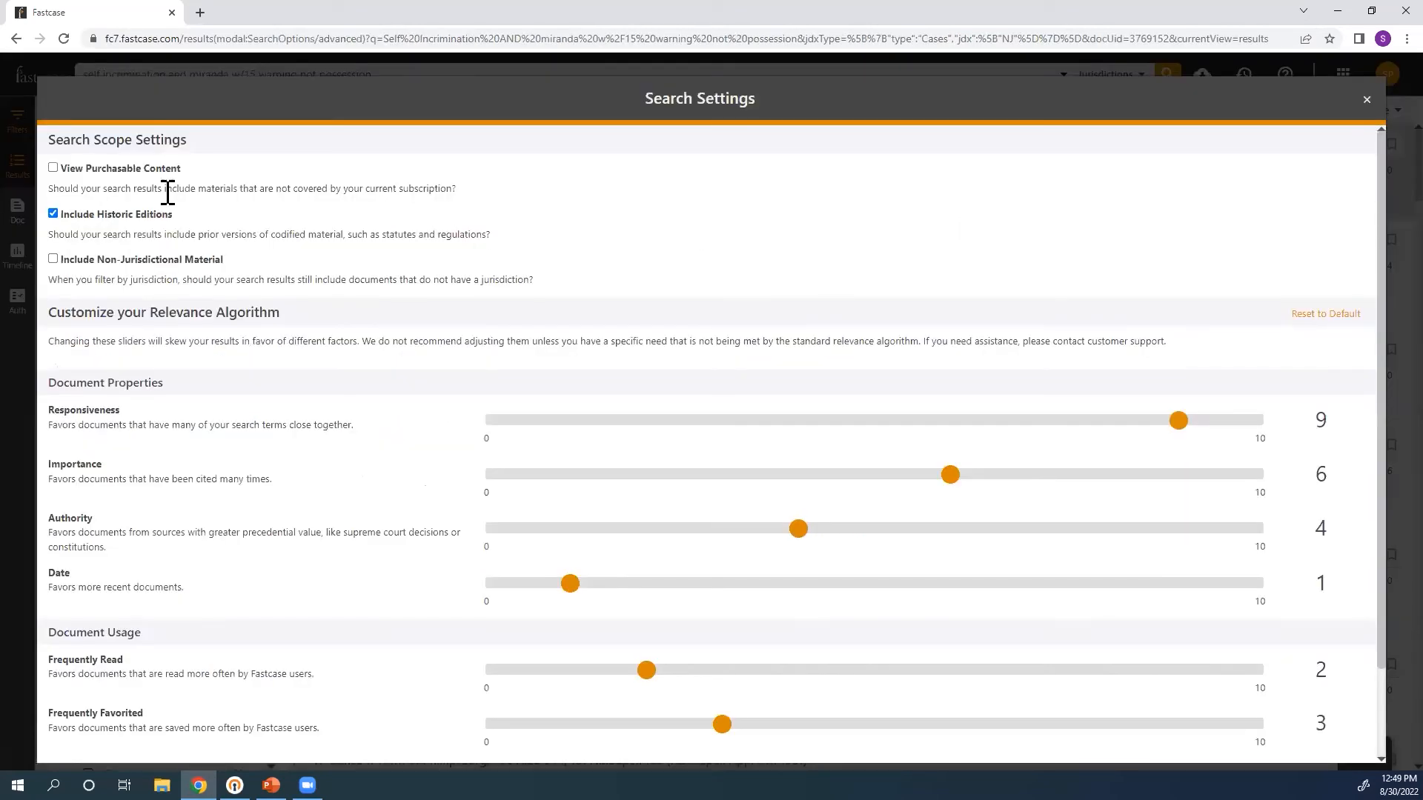
pyautogui.scroll(-1, 330, 310)
pyautogui.scroll(1, 330, 310)
pyautogui.scroll(-1, 309, 341)
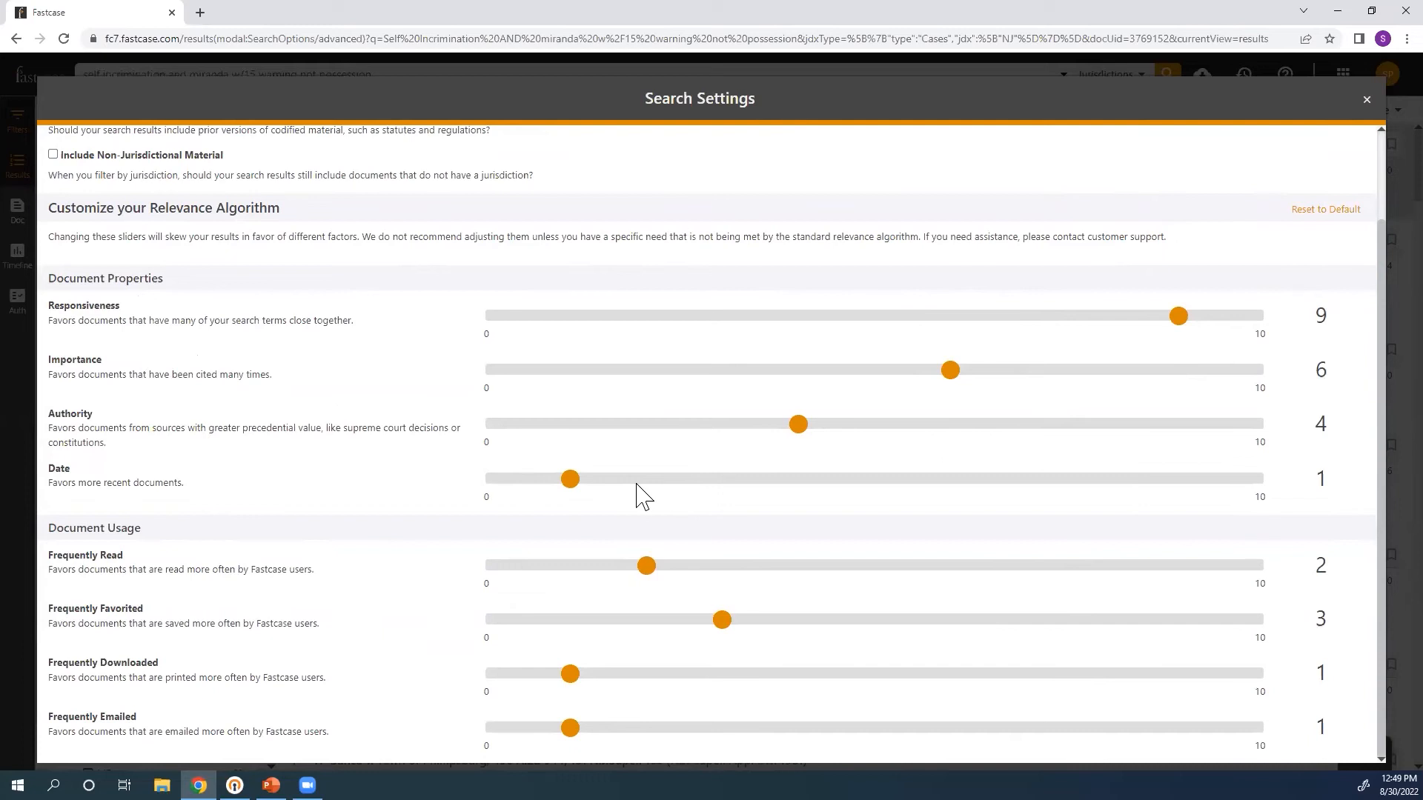
# Save relevance weights with Date at 9 and Frequently Favorited at 0, and reset the relevance algorithm to its defaults
pyautogui.click(570, 480)
pyautogui.moveTo(569, 479); pyautogui.dragTo(1183, 491)
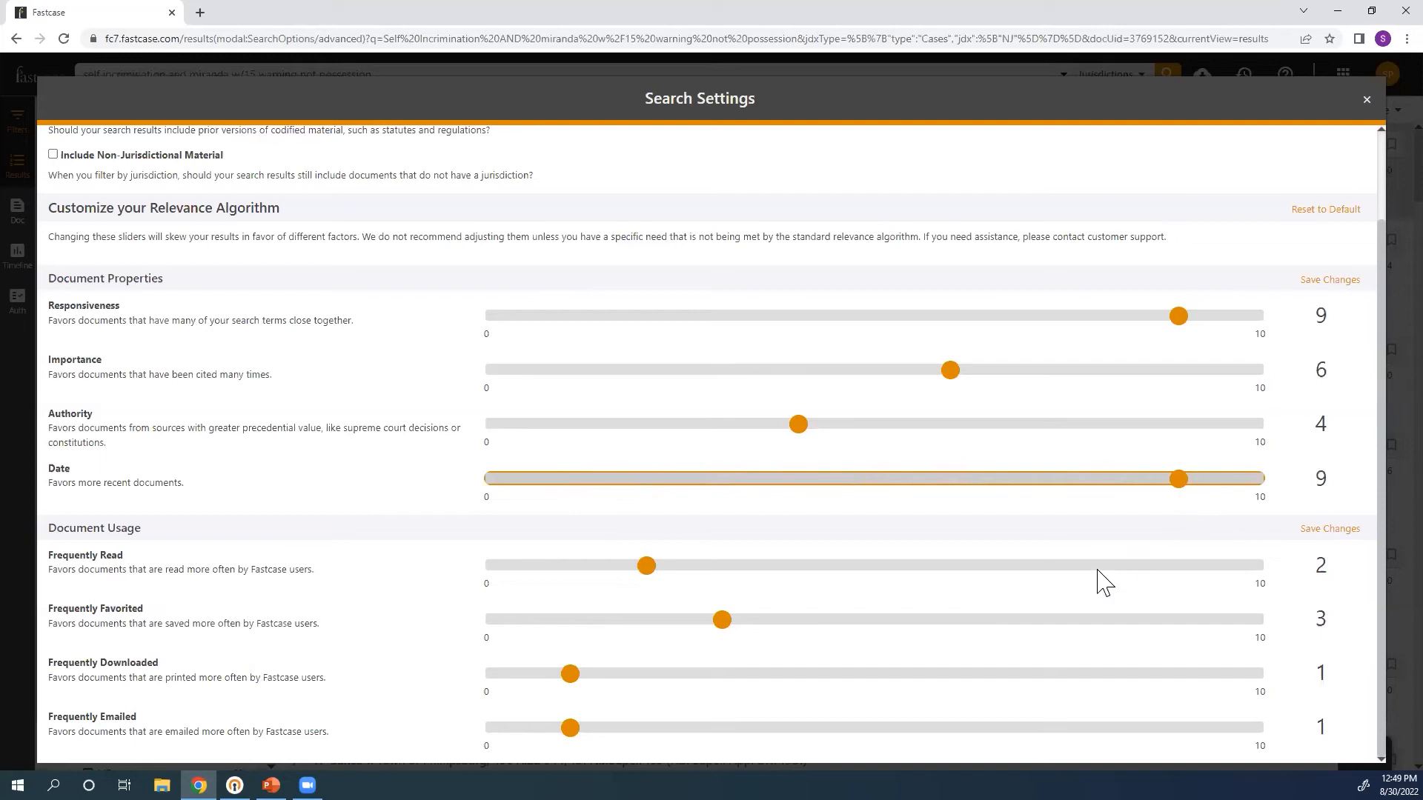
pyautogui.click(721, 622)
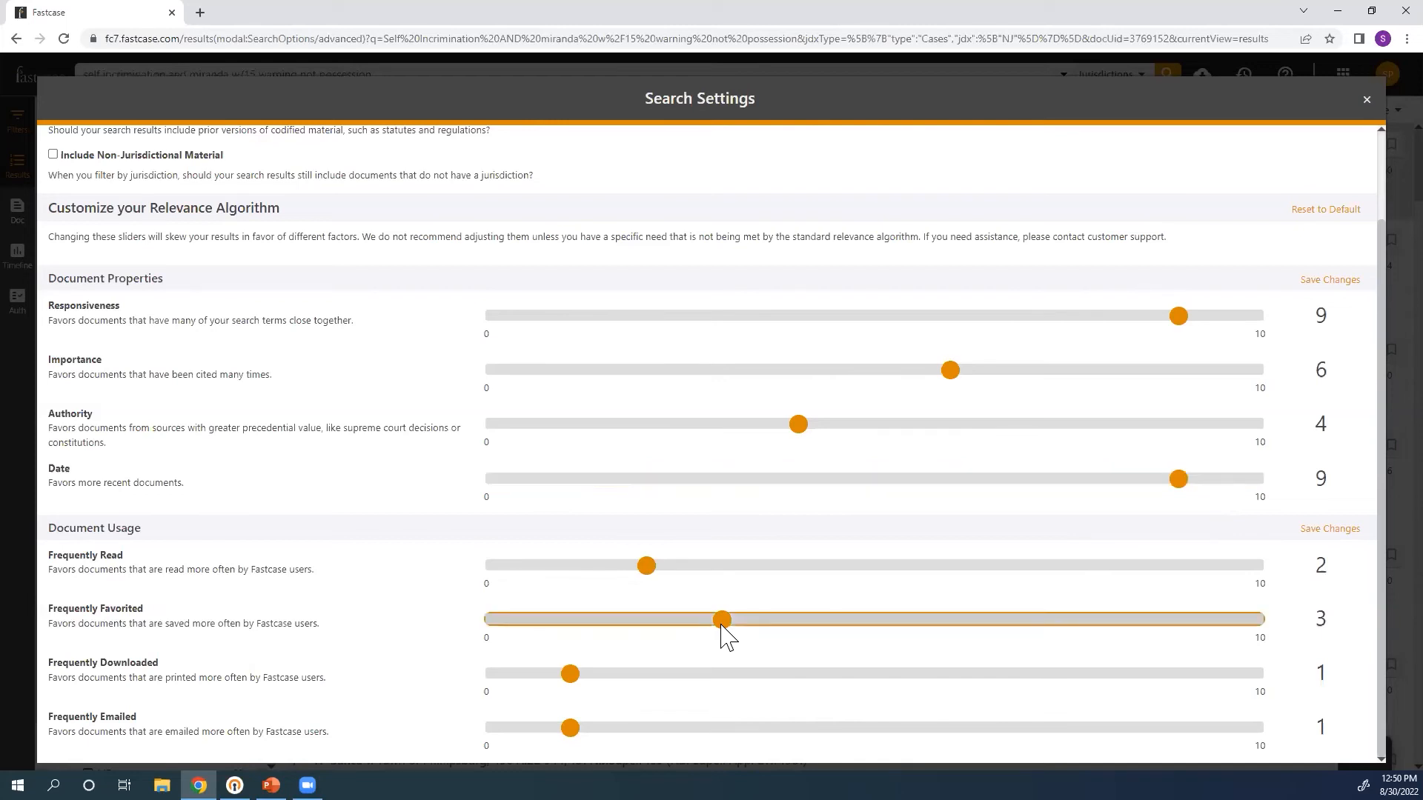
pyautogui.moveTo(721, 622); pyautogui.dragTo(423, 647)
pyautogui.click(1332, 531)
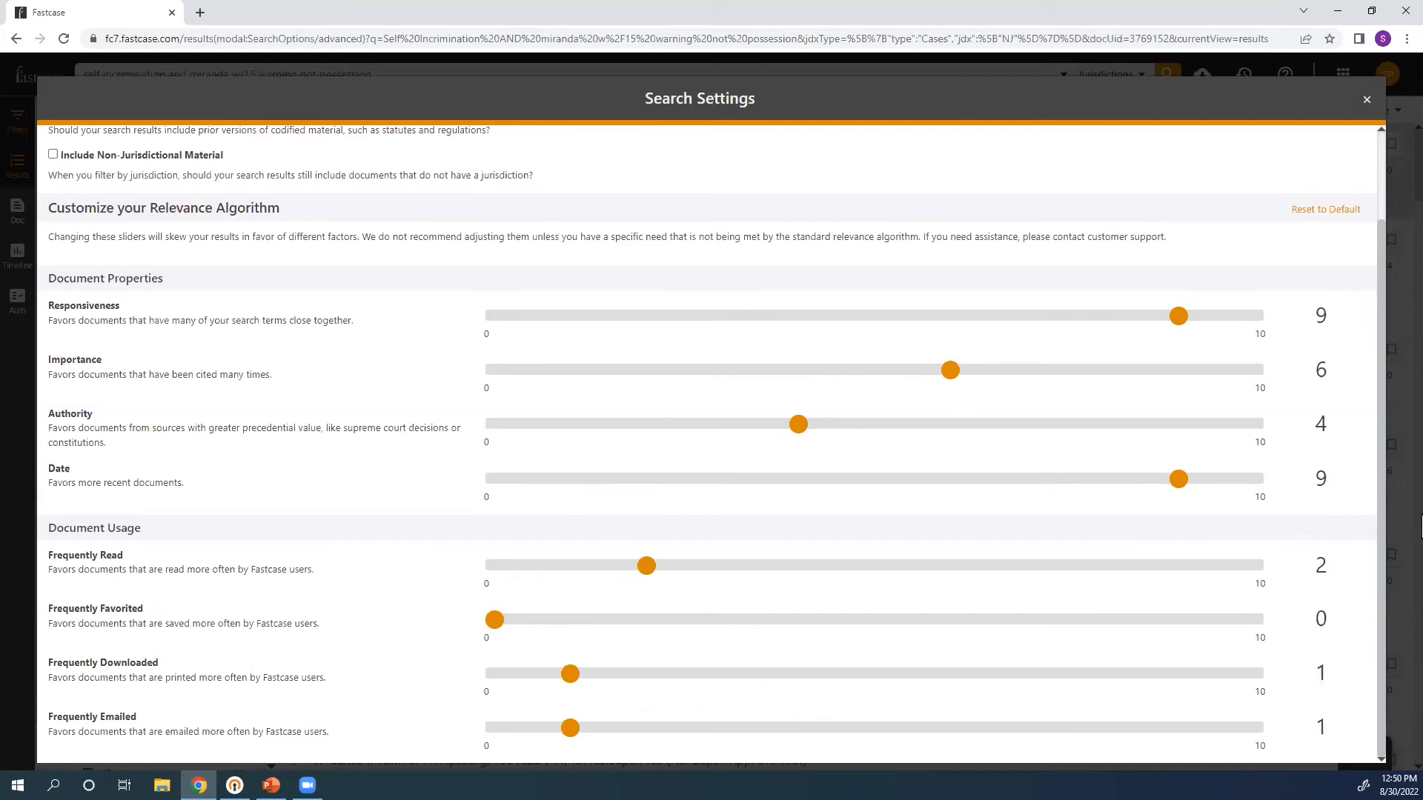
pyautogui.click(1325, 214)
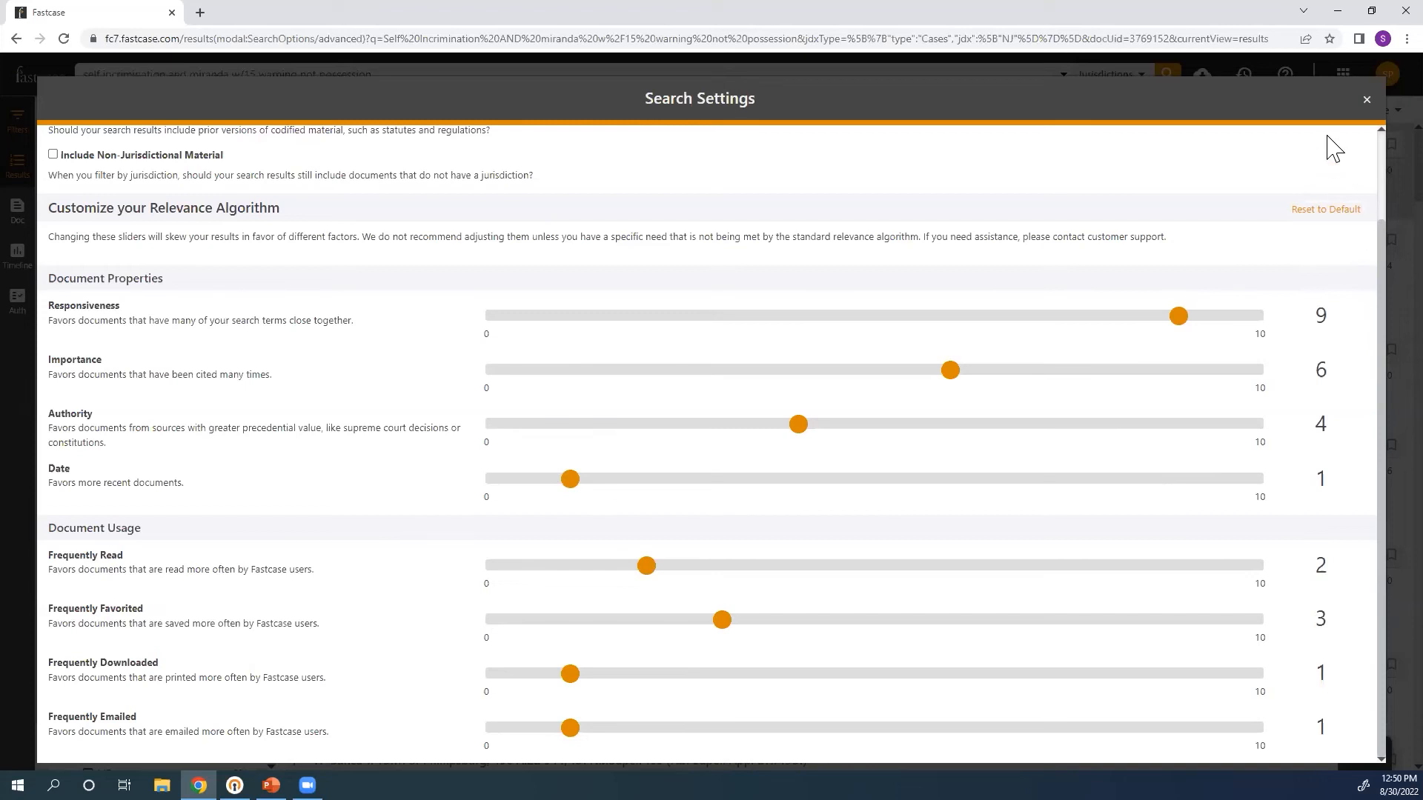
# Leave the search settings for the home page, and open the Coverage page of fastcase.com in a new tab
pyautogui.click(1368, 101)
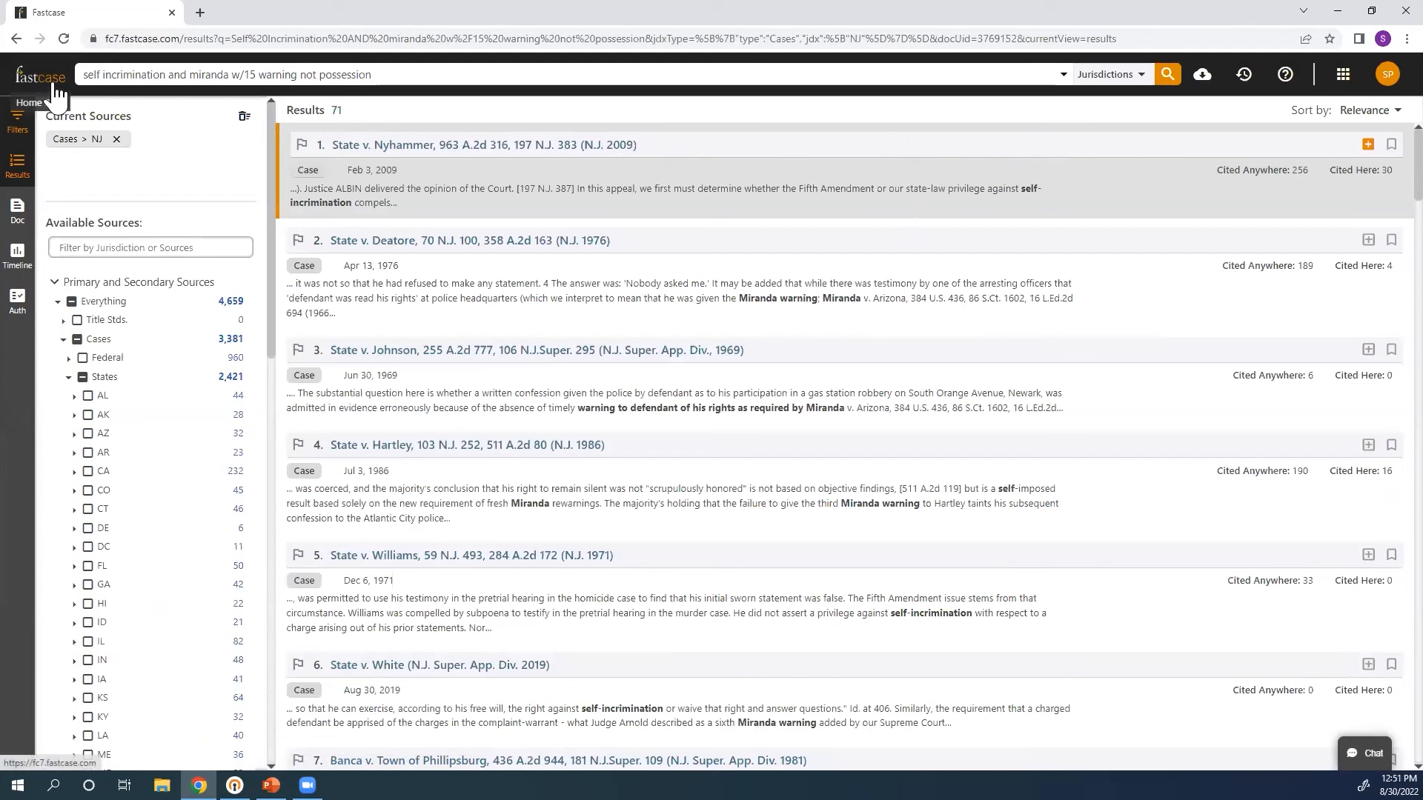
pyautogui.click(34, 70)
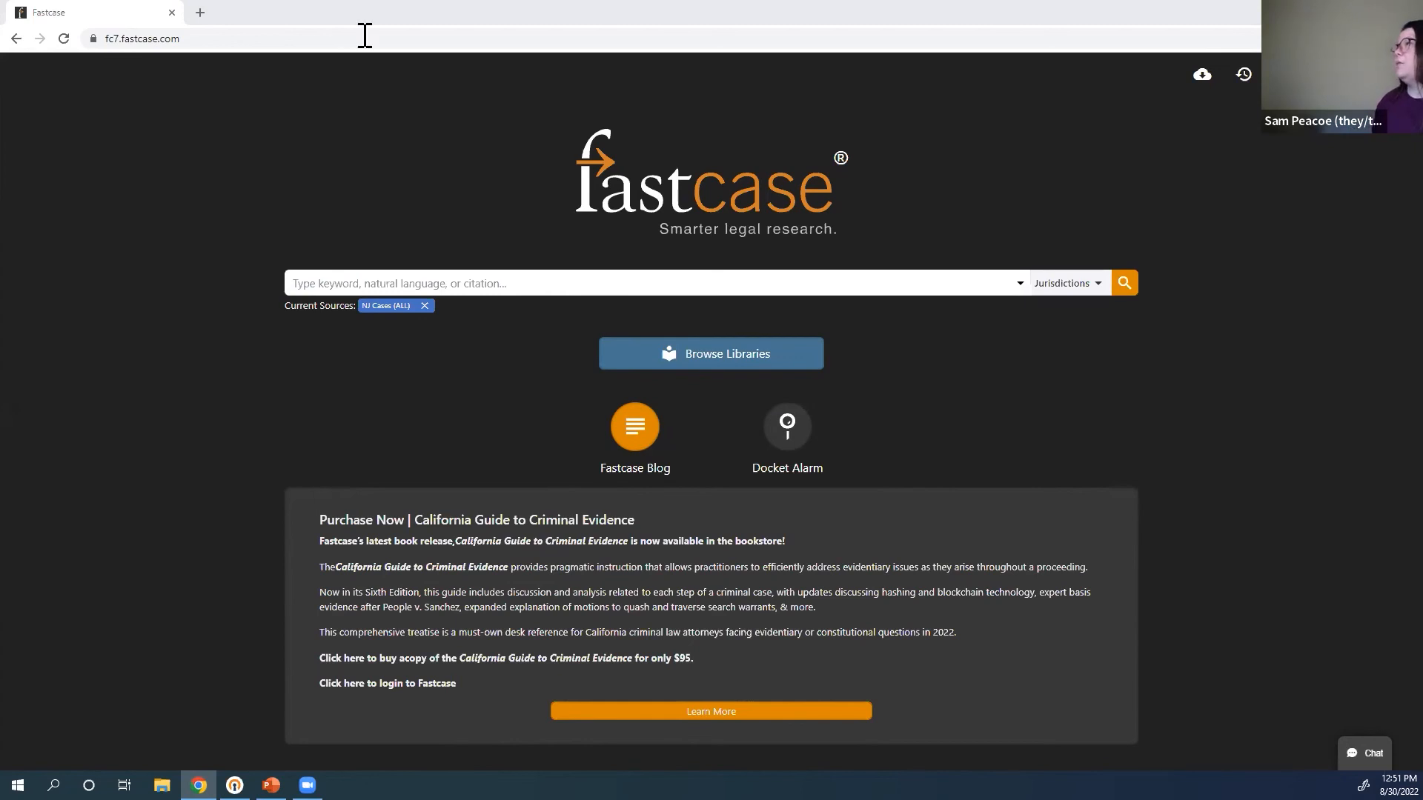
pyautogui.click(201, 14)
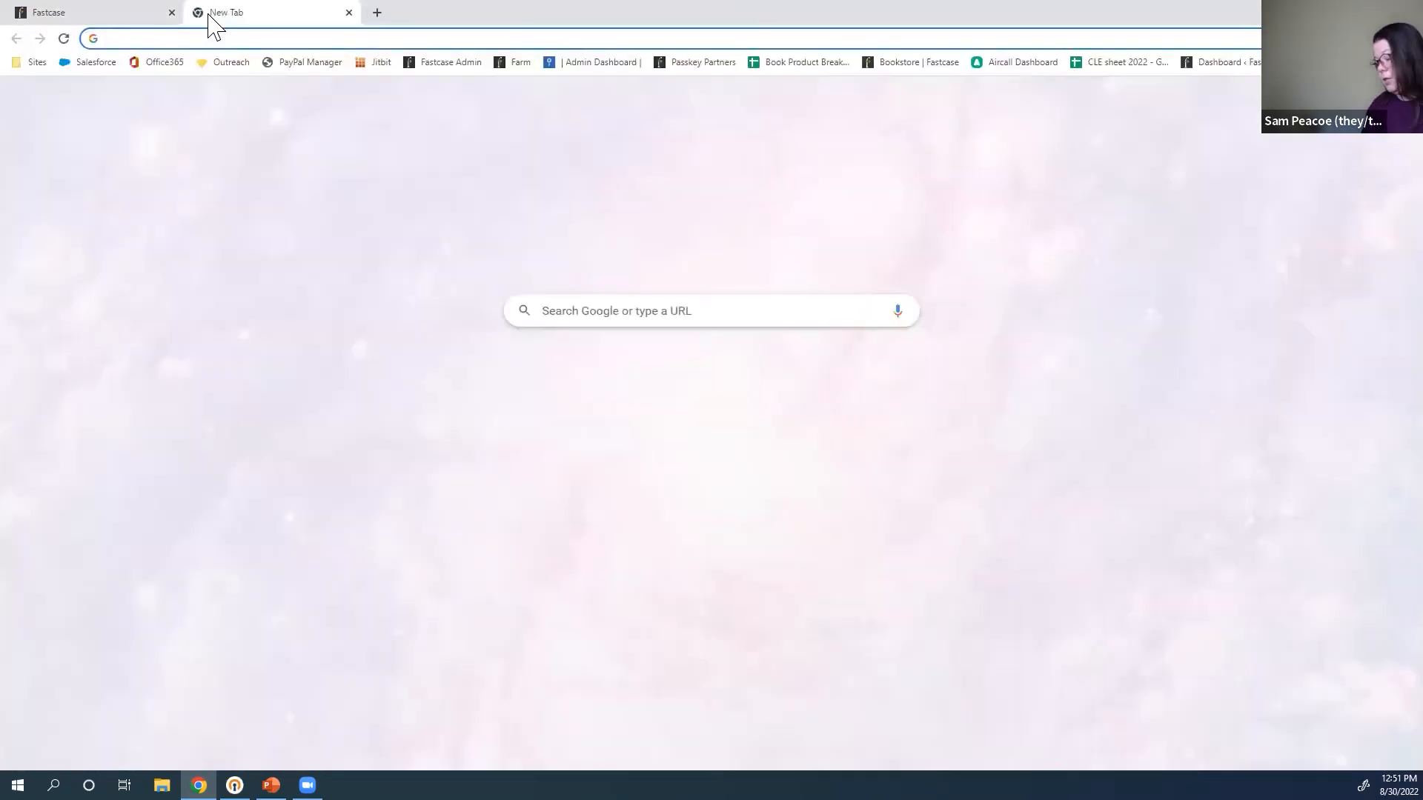
pyautogui.write('fastcase.com')
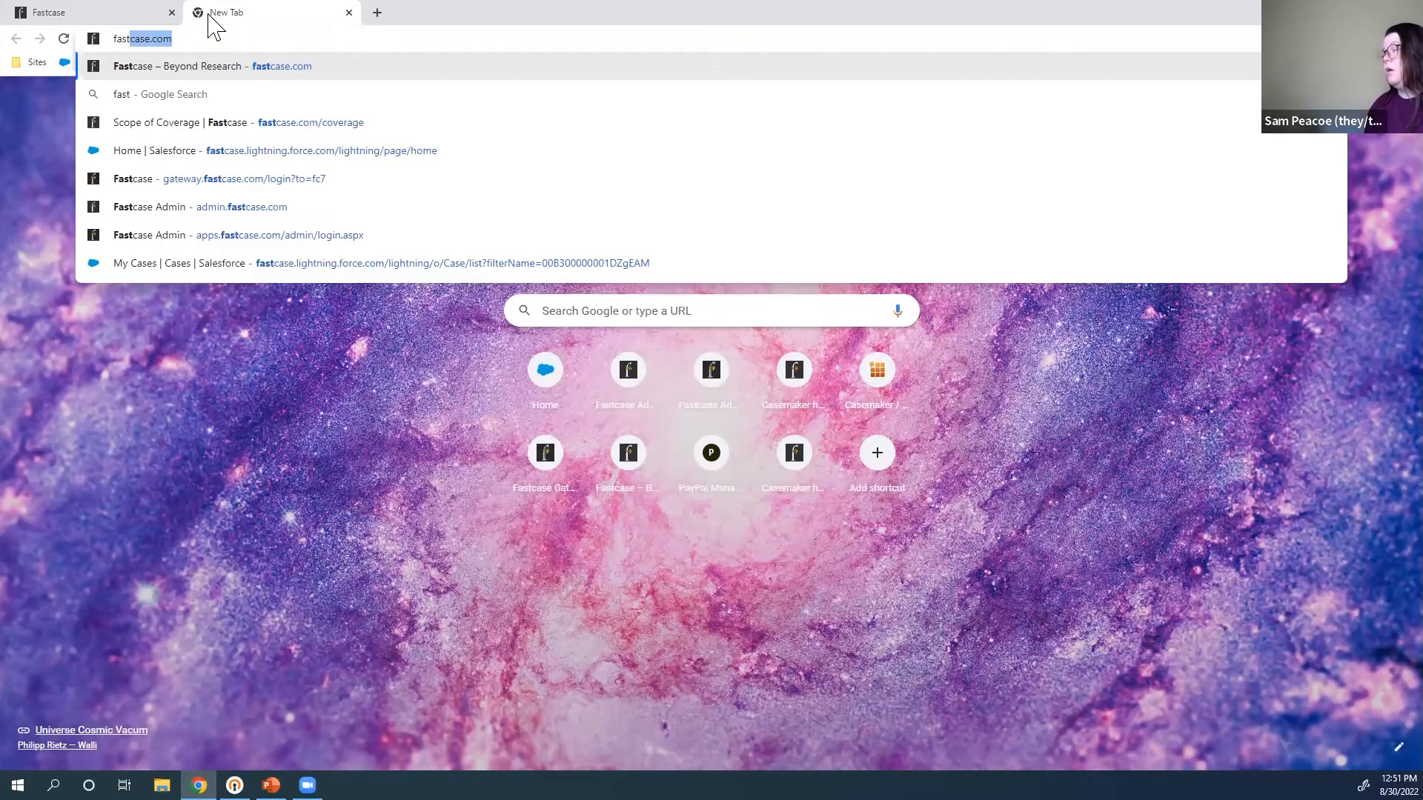
pyautogui.press('Return')
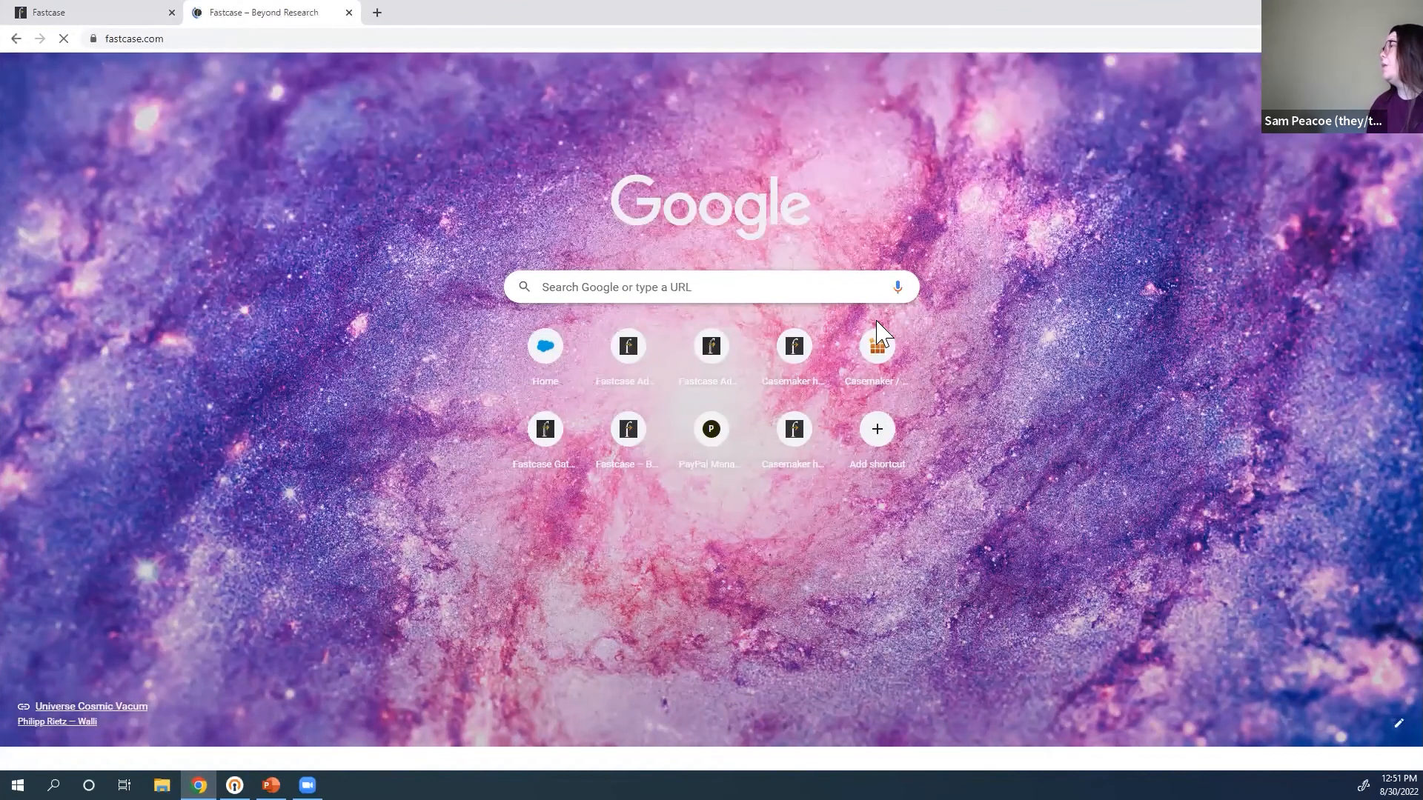
pyautogui.scroll(-15, 779, 326)
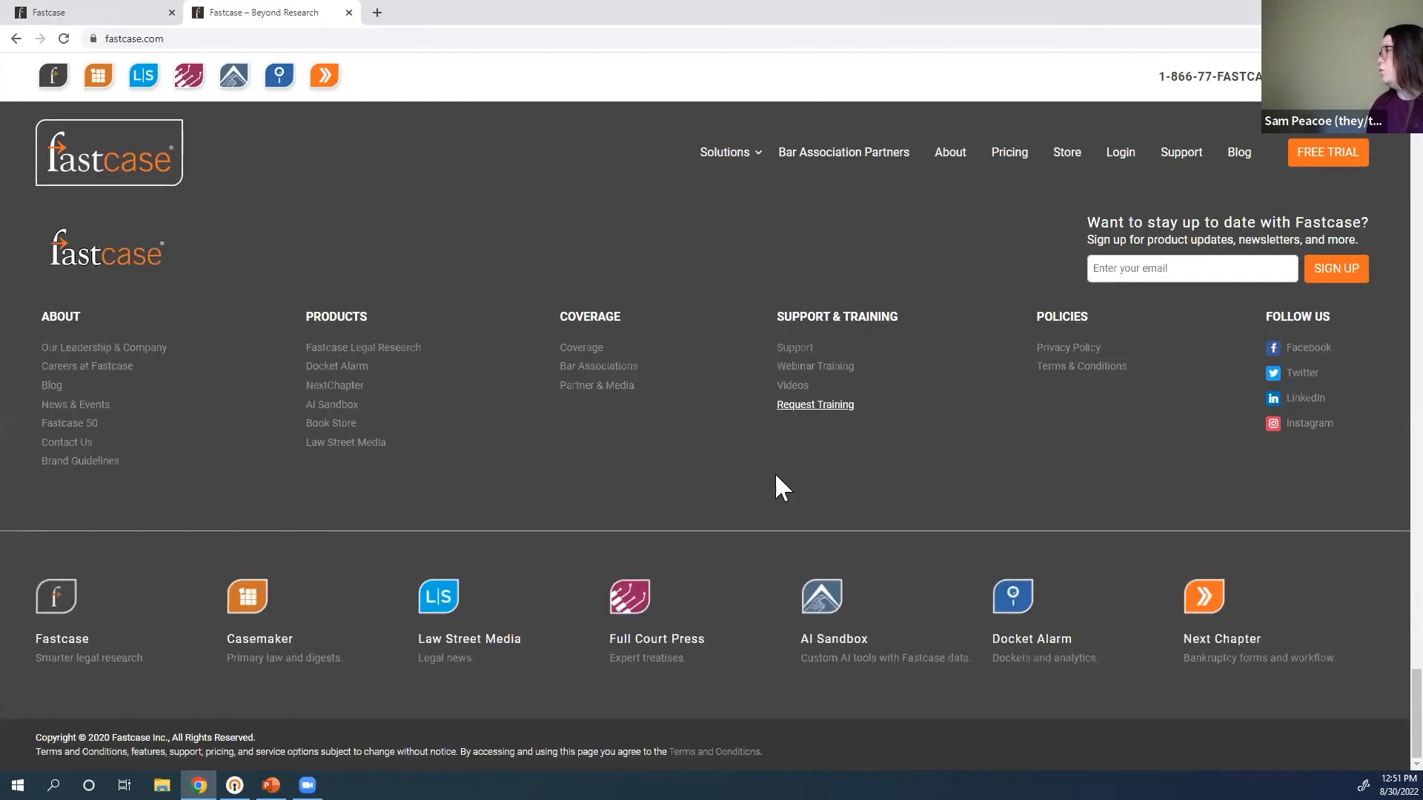
pyautogui.click(590, 351)
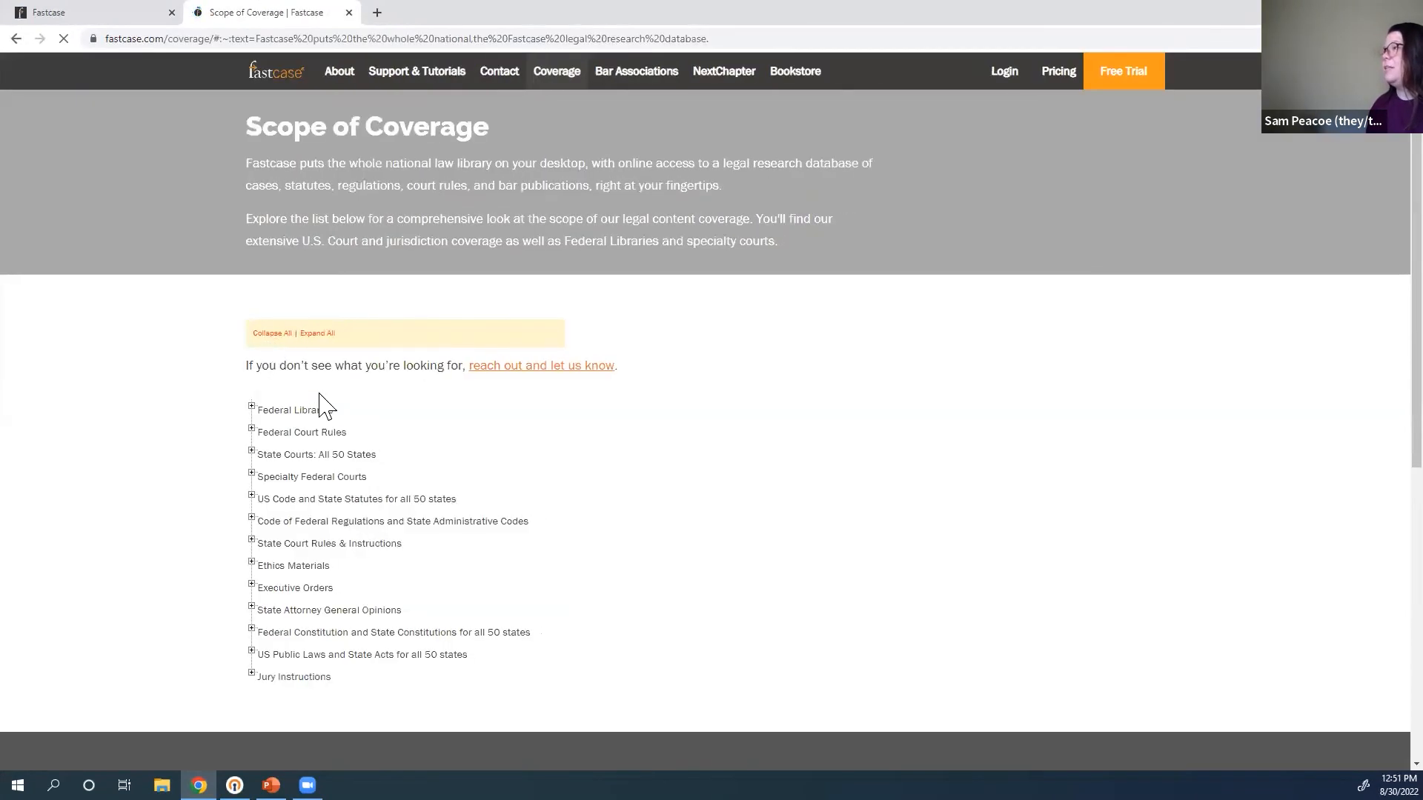
# Expand State Courts: All 50 States and its New Jersey entry to review which courts are covered
pyautogui.scroll(-2, 297, 371)
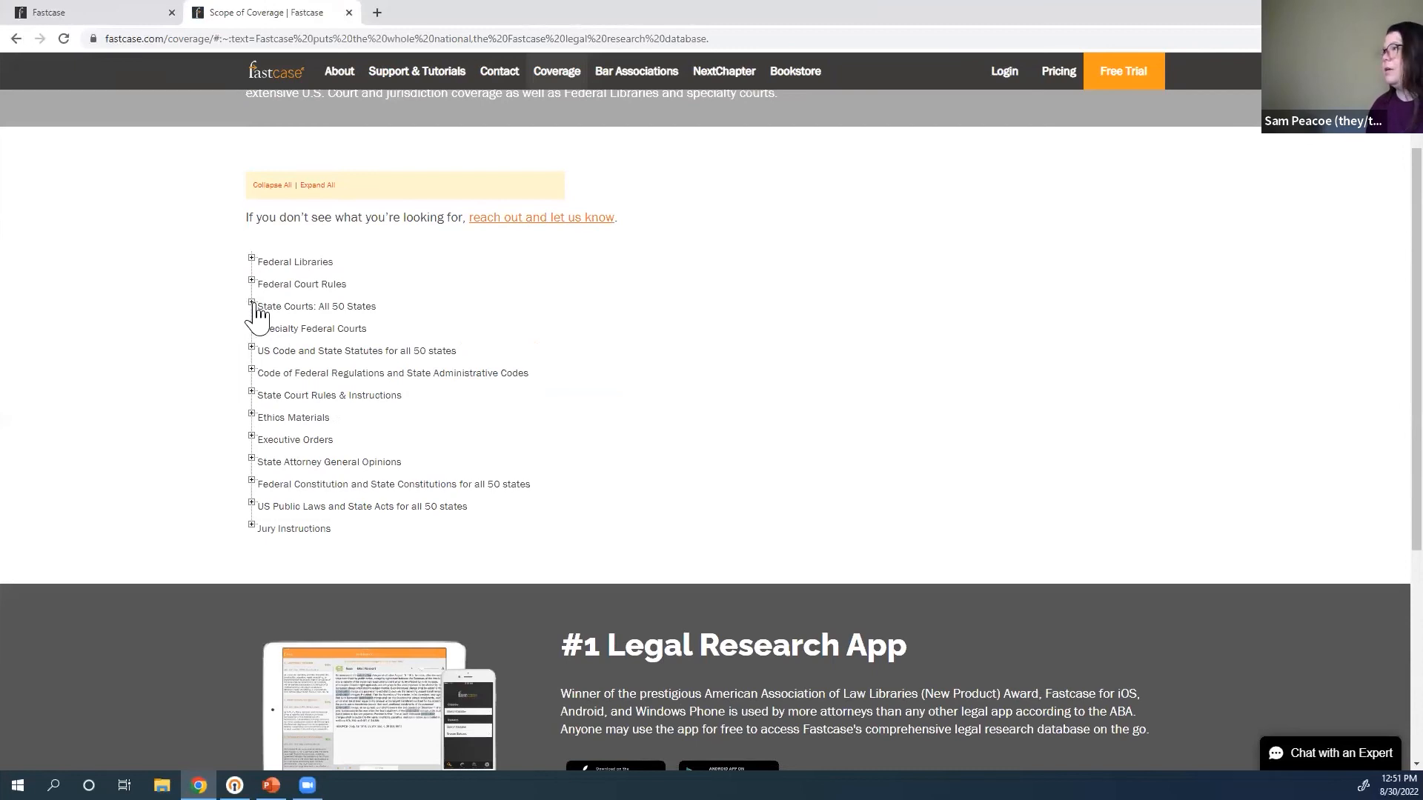
pyautogui.click(252, 304)
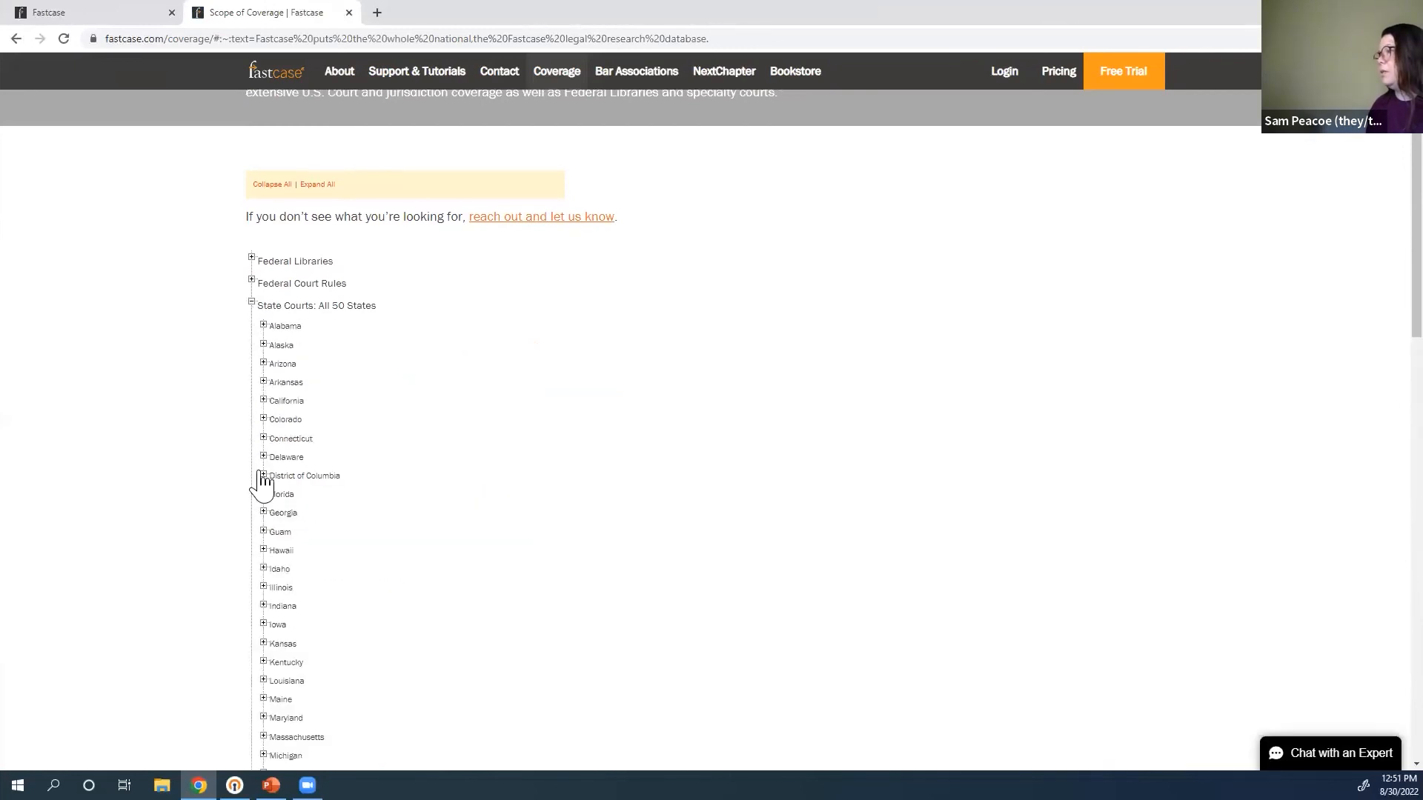
pyautogui.scroll(-10, 261, 483)
pyautogui.scroll(1, 274, 296)
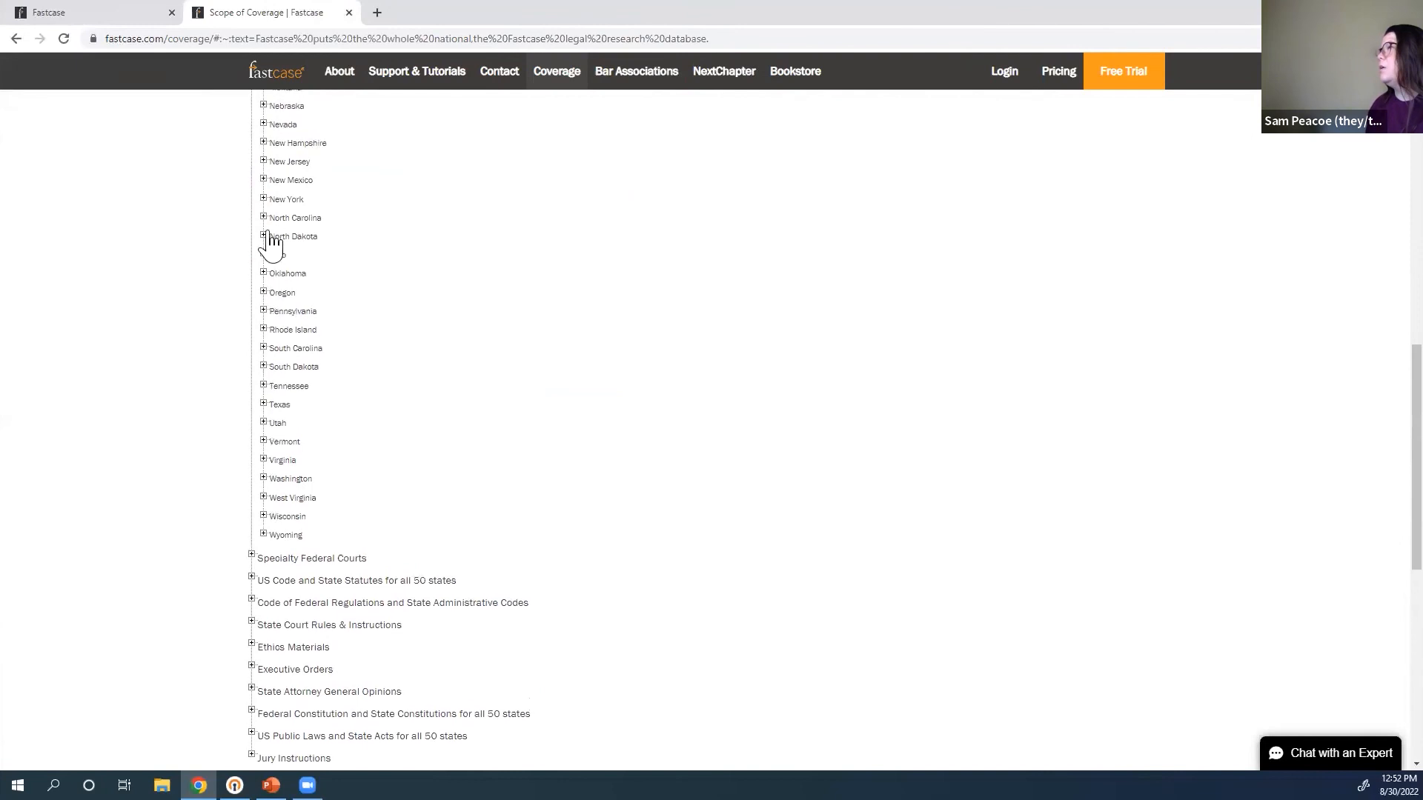
pyautogui.click(263, 164)
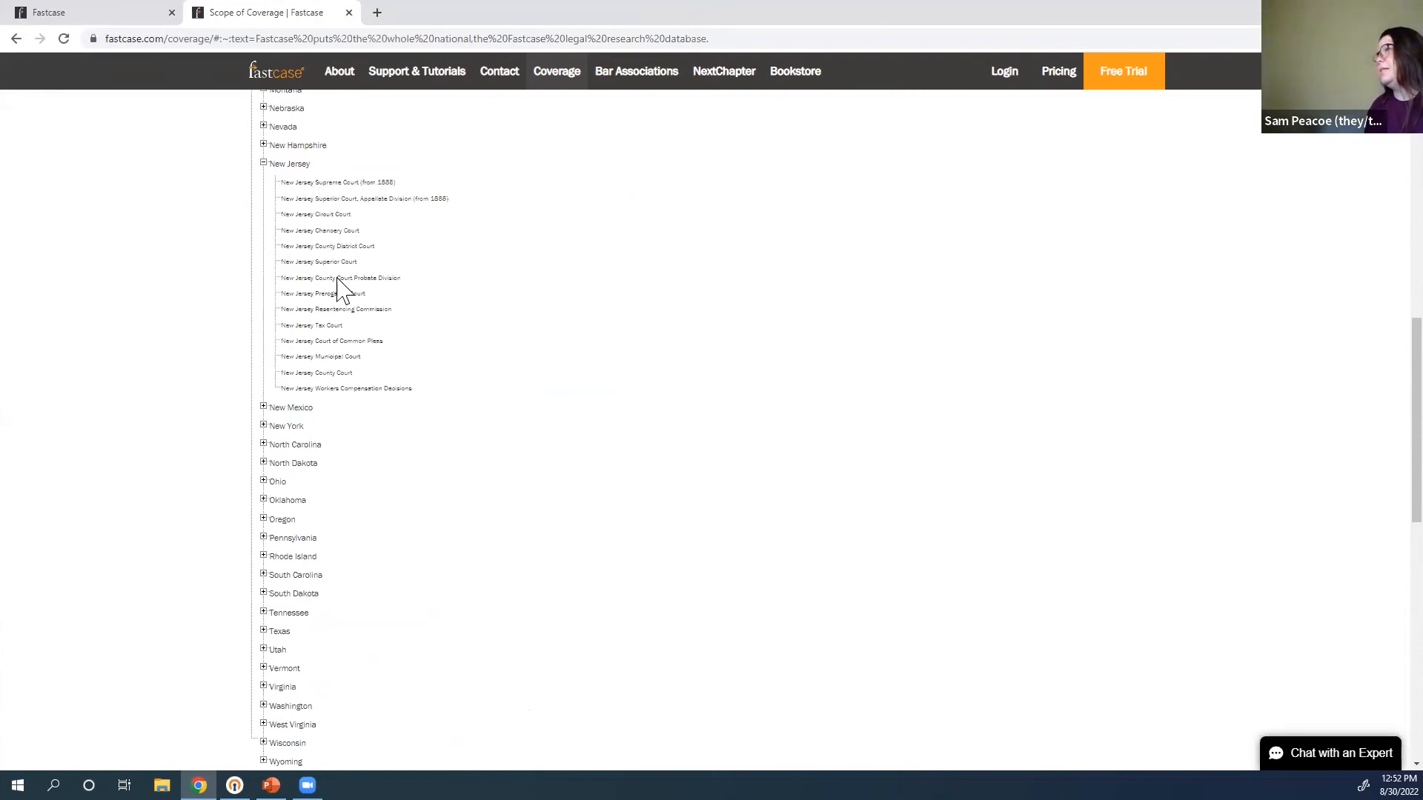
pyautogui.scroll(1, 348, 428)
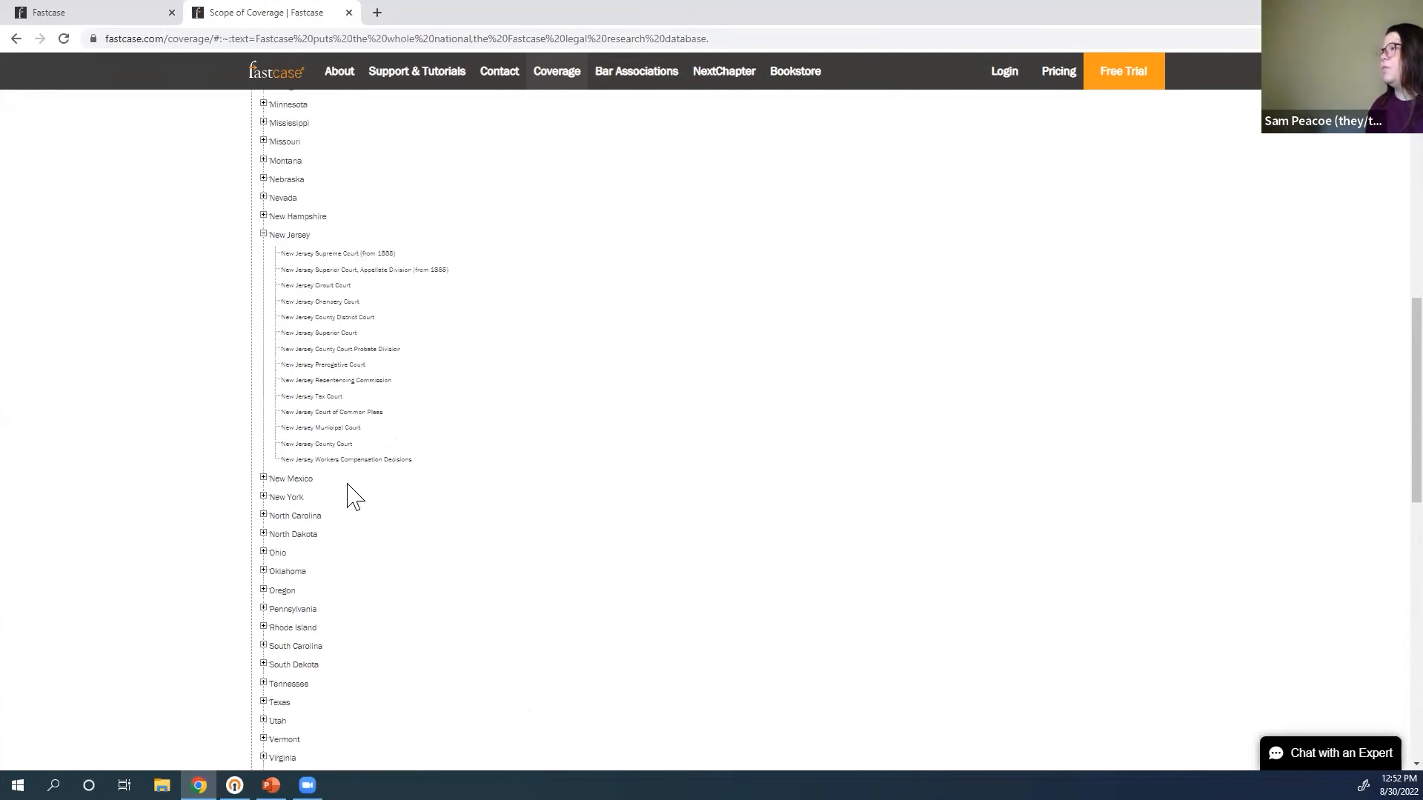
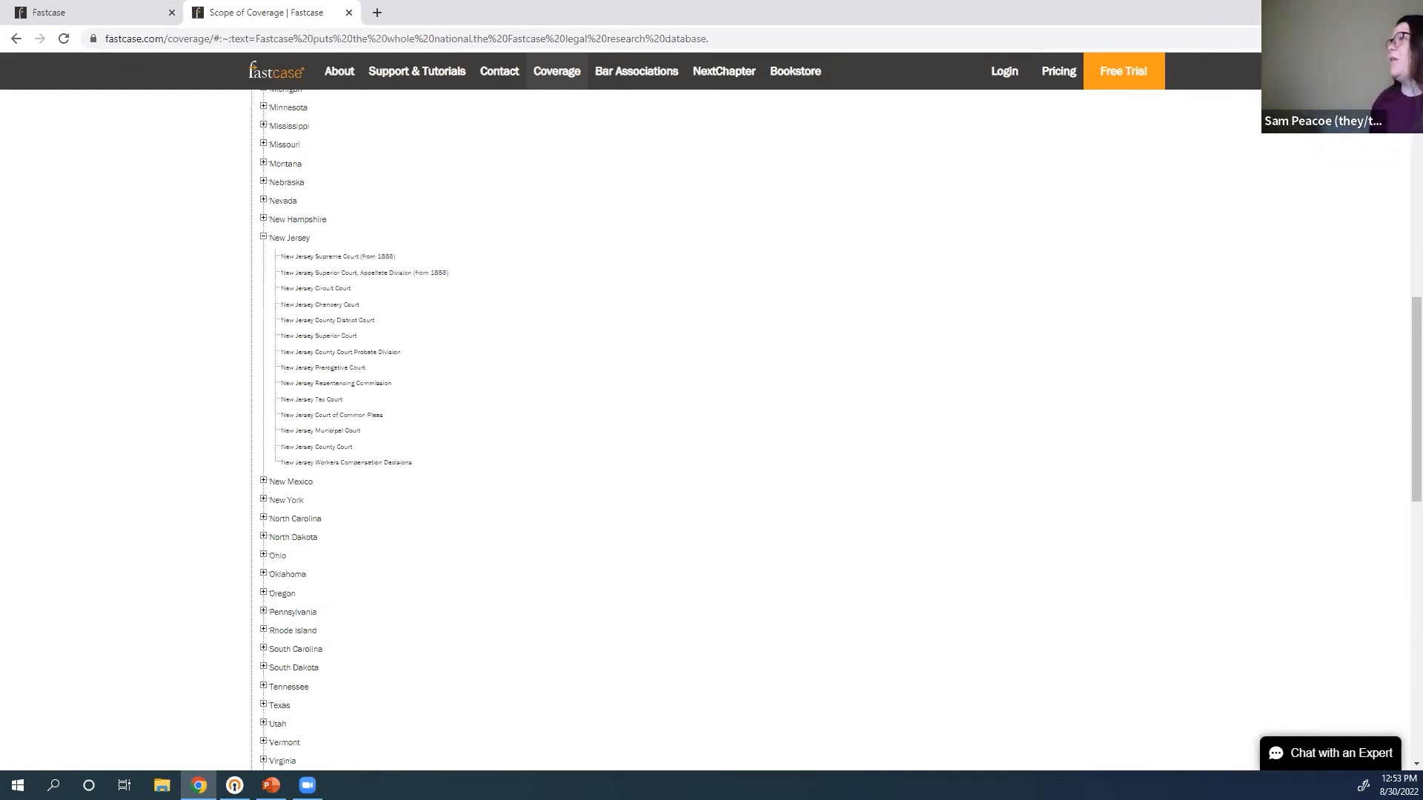
# Open the New Jersey State Bar Association upgrade options from the bar association partners and compare the free and upgraded coverage
pyautogui.click(50, 11)
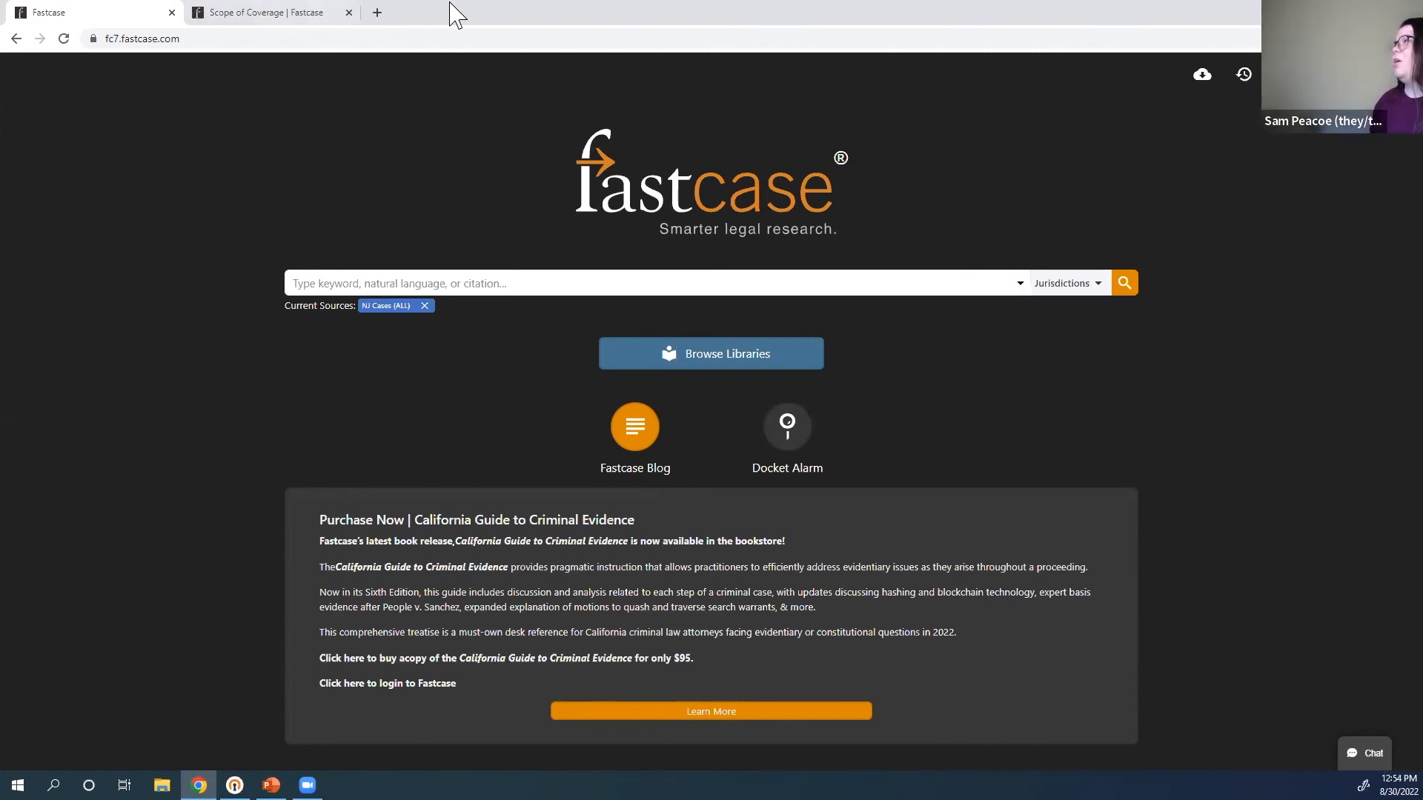
pyautogui.click(301, 16)
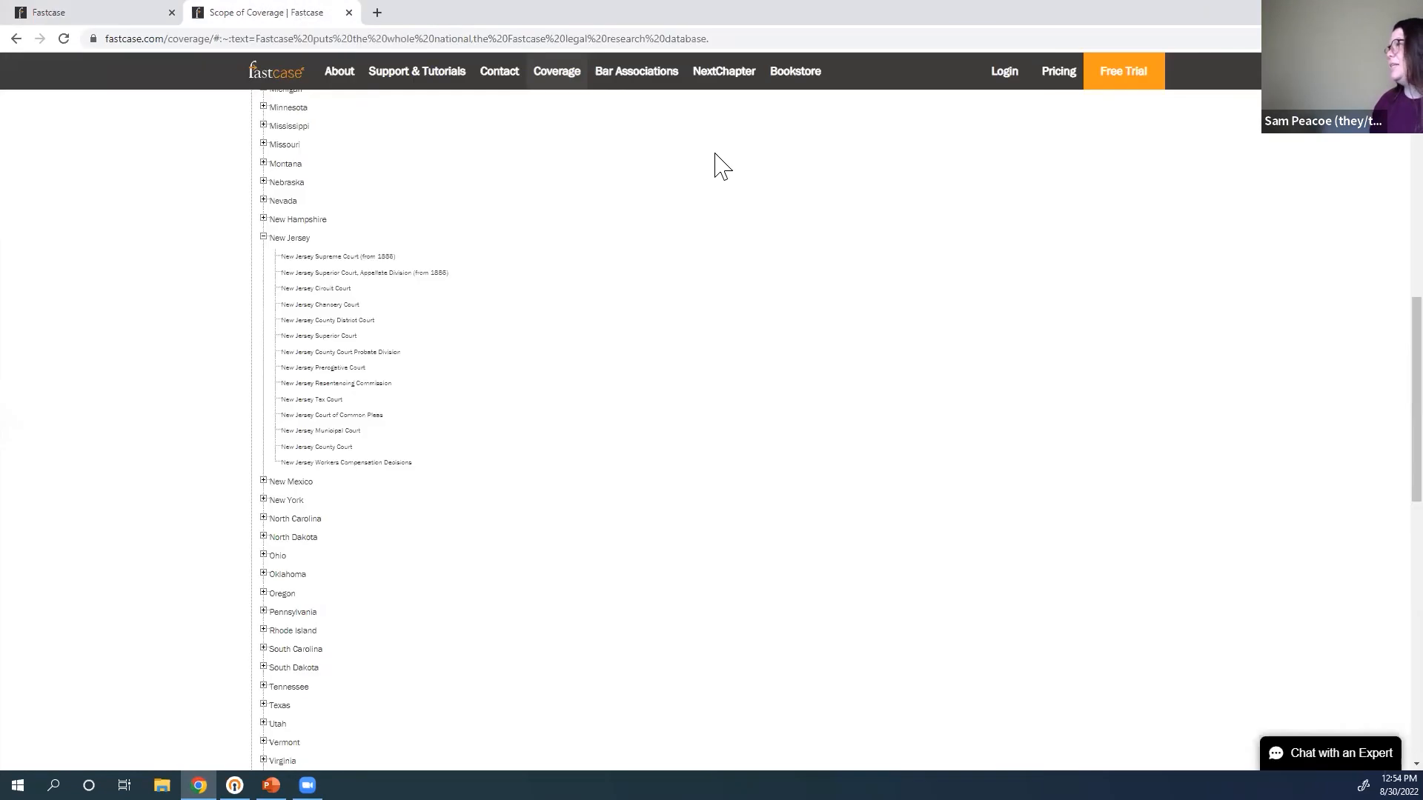
pyautogui.click(652, 77)
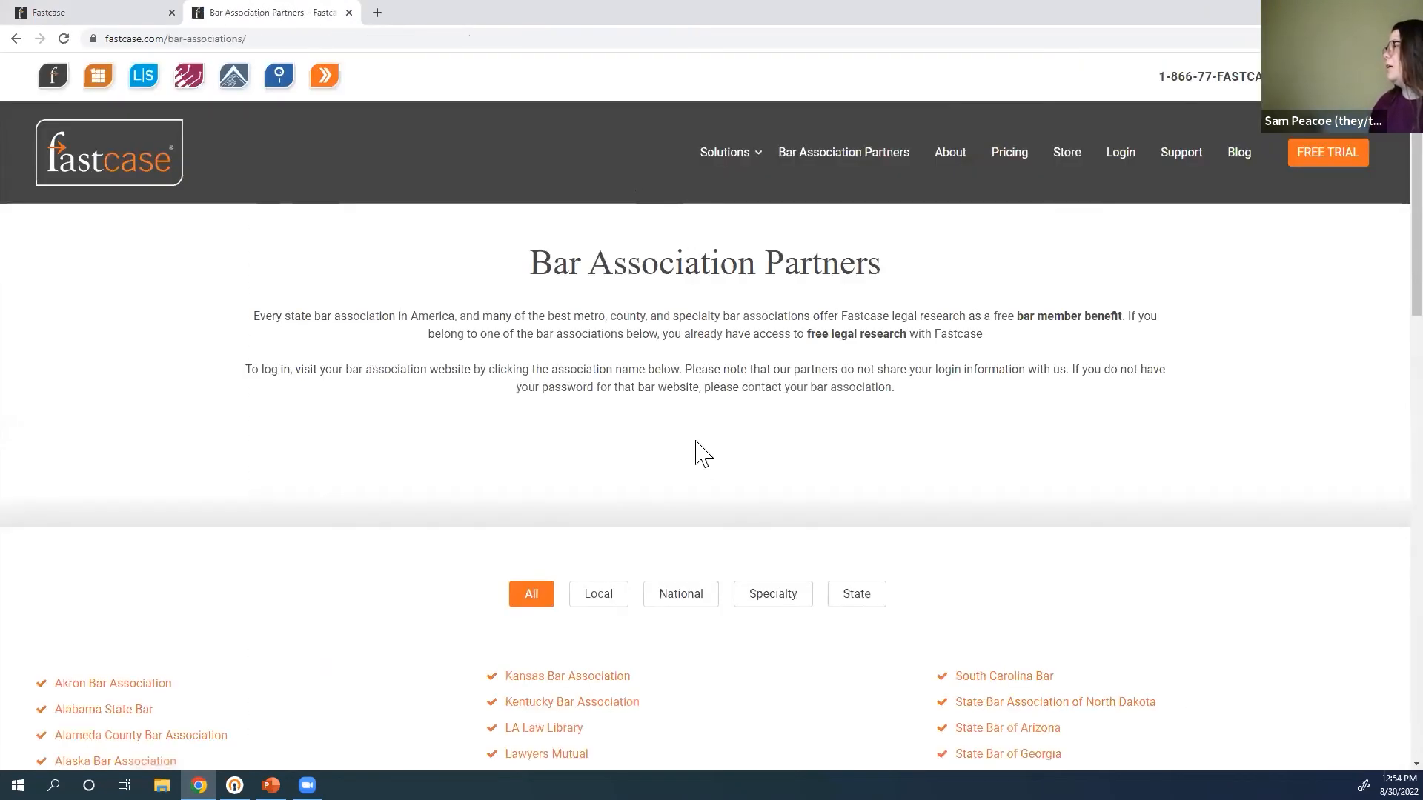
pyautogui.scroll(-5, 693, 448)
pyautogui.scroll(-1, 689, 450)
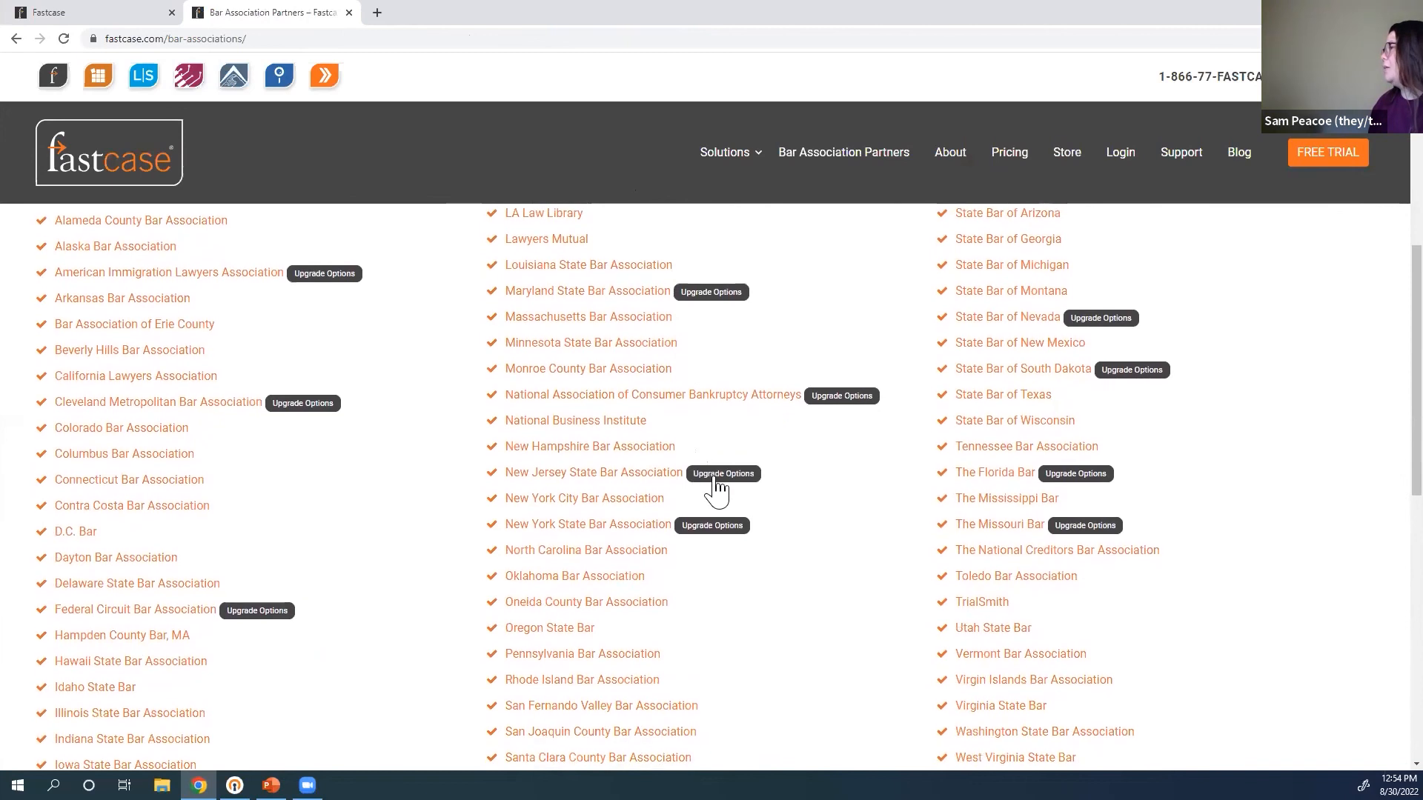
pyautogui.click(710, 481)
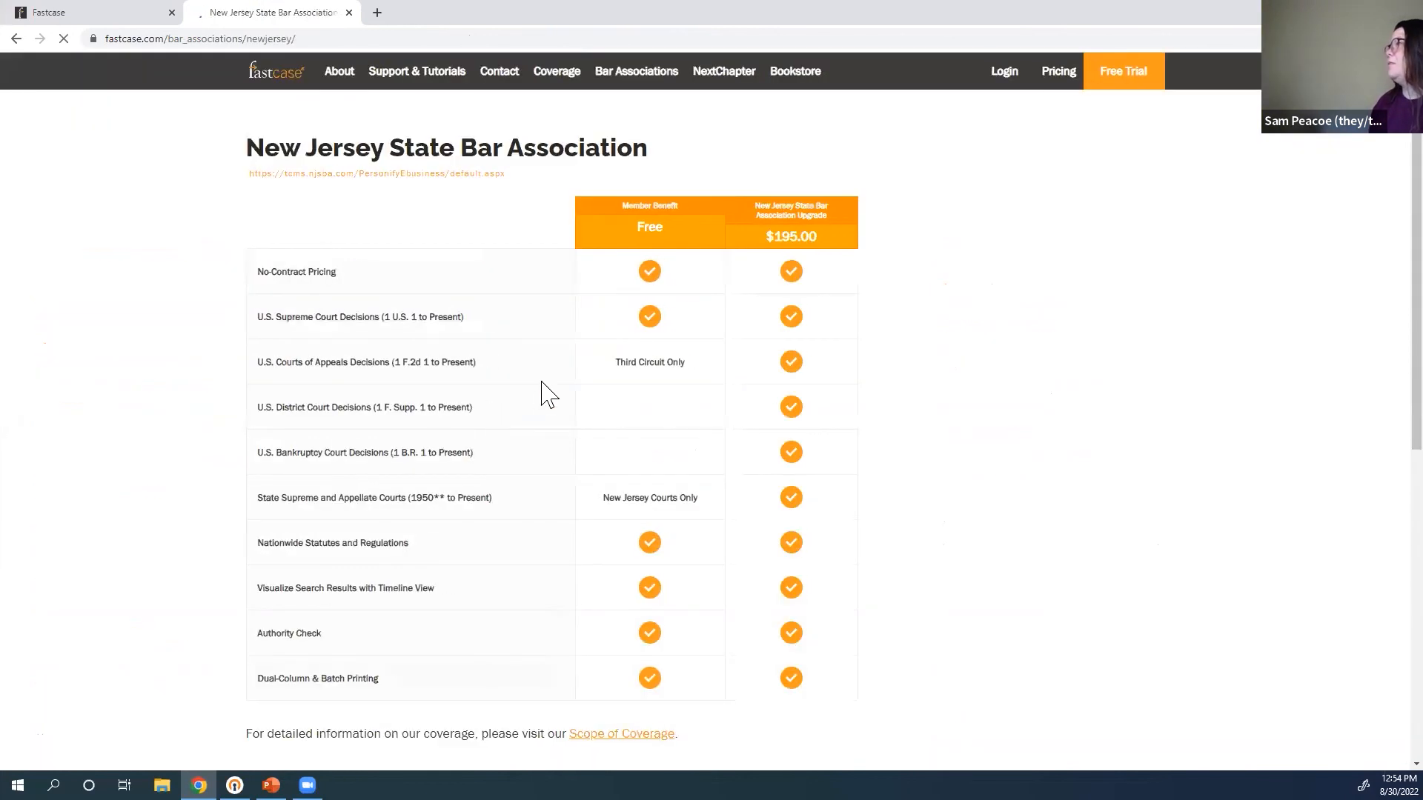
pyautogui.scroll(-1, 538, 395)
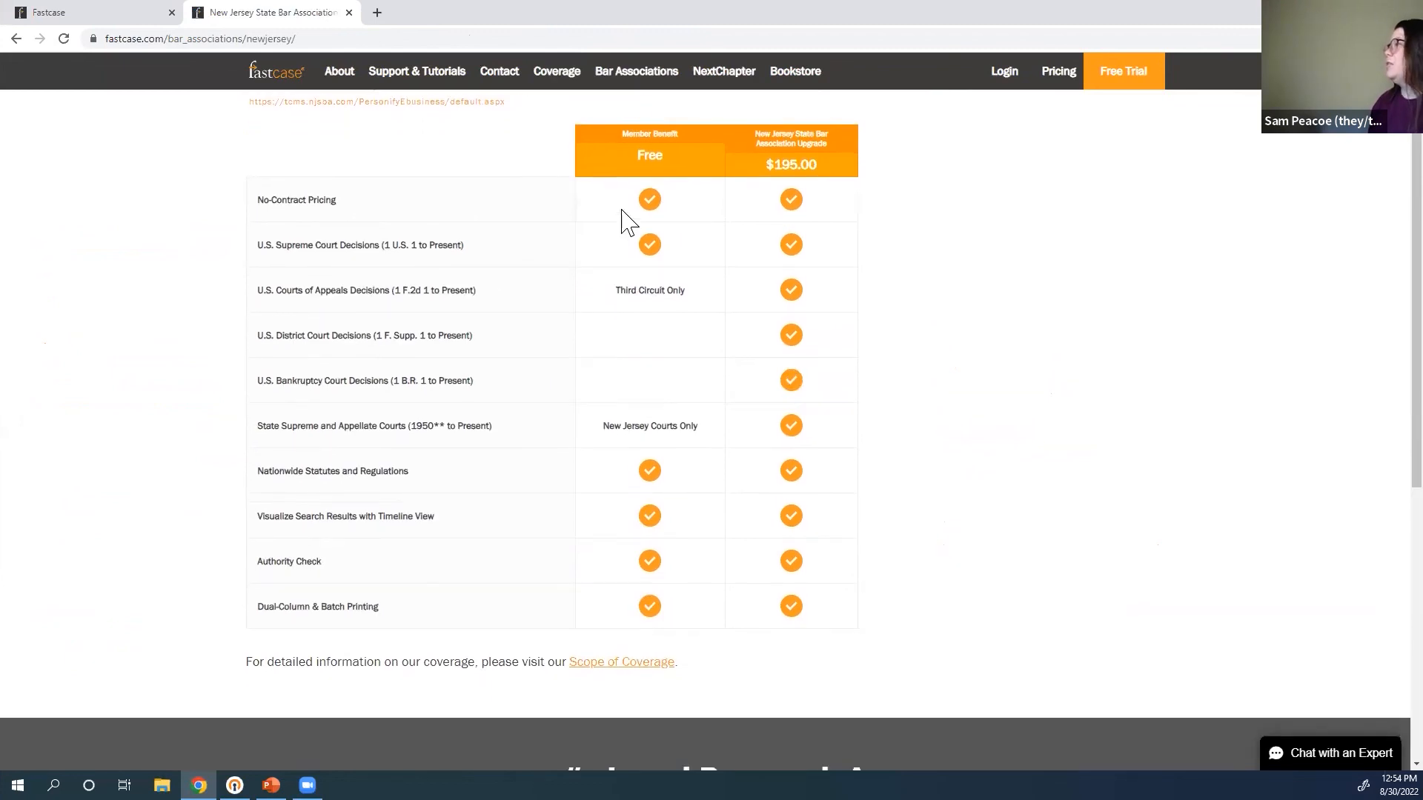
pyautogui.moveTo(659, 127); pyautogui.dragTo(652, 613)
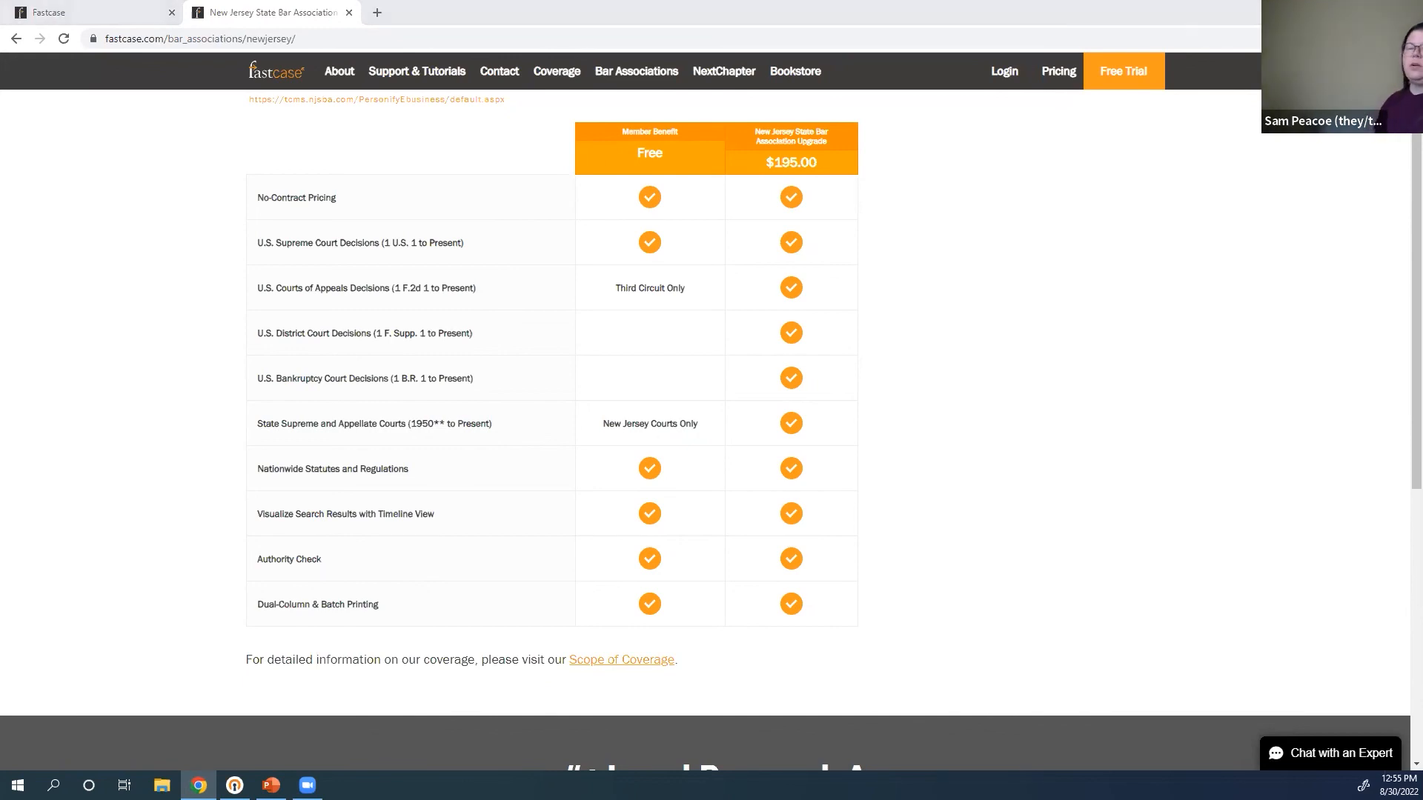
# Close the bar association page, open the User Guide help, and view the documentation and resources listed for the Quick Reference Guide
pyautogui.click(349, 12)
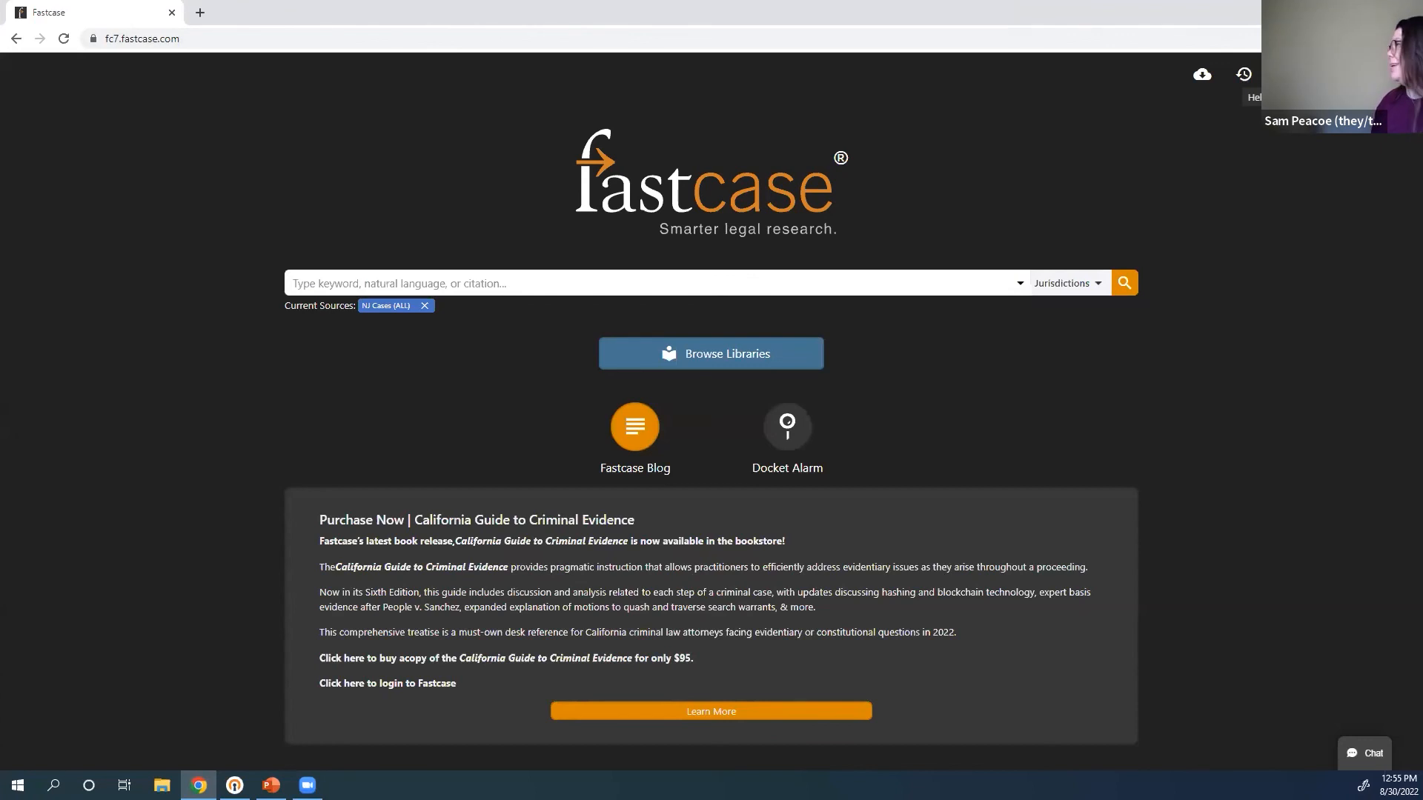
pyautogui.click(1285, 74)
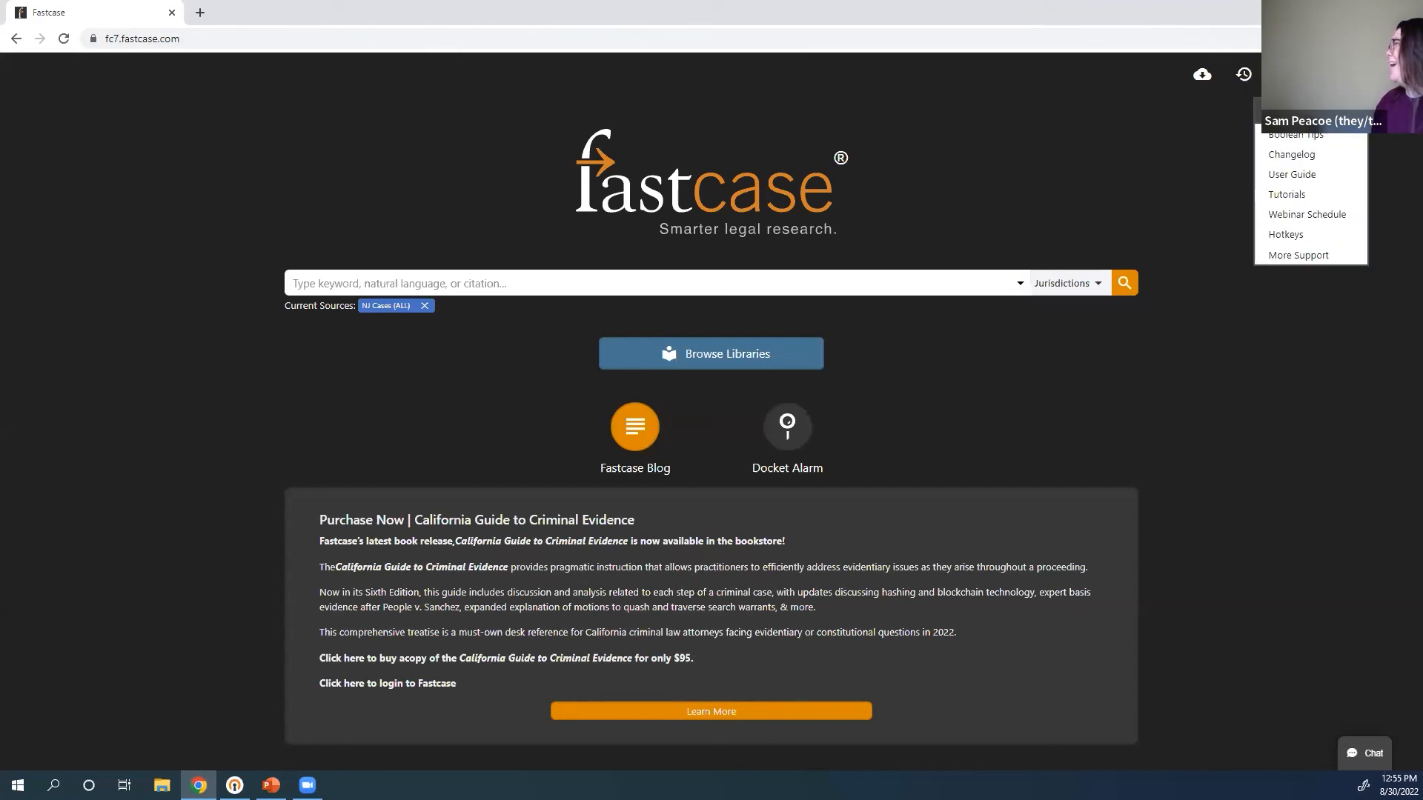
pyautogui.click(1303, 178)
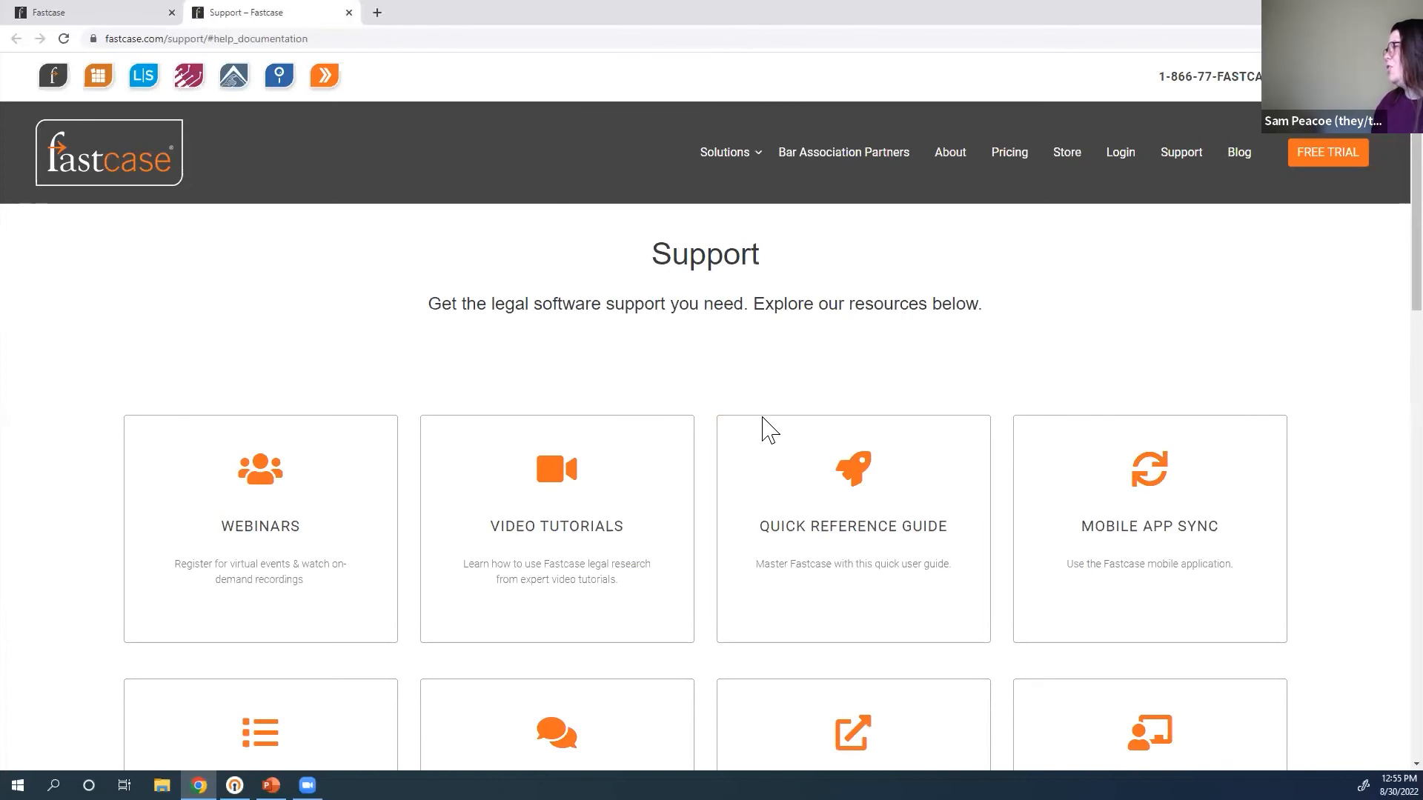
pyautogui.scroll(-3, 763, 428)
pyautogui.scroll(-1, 767, 434)
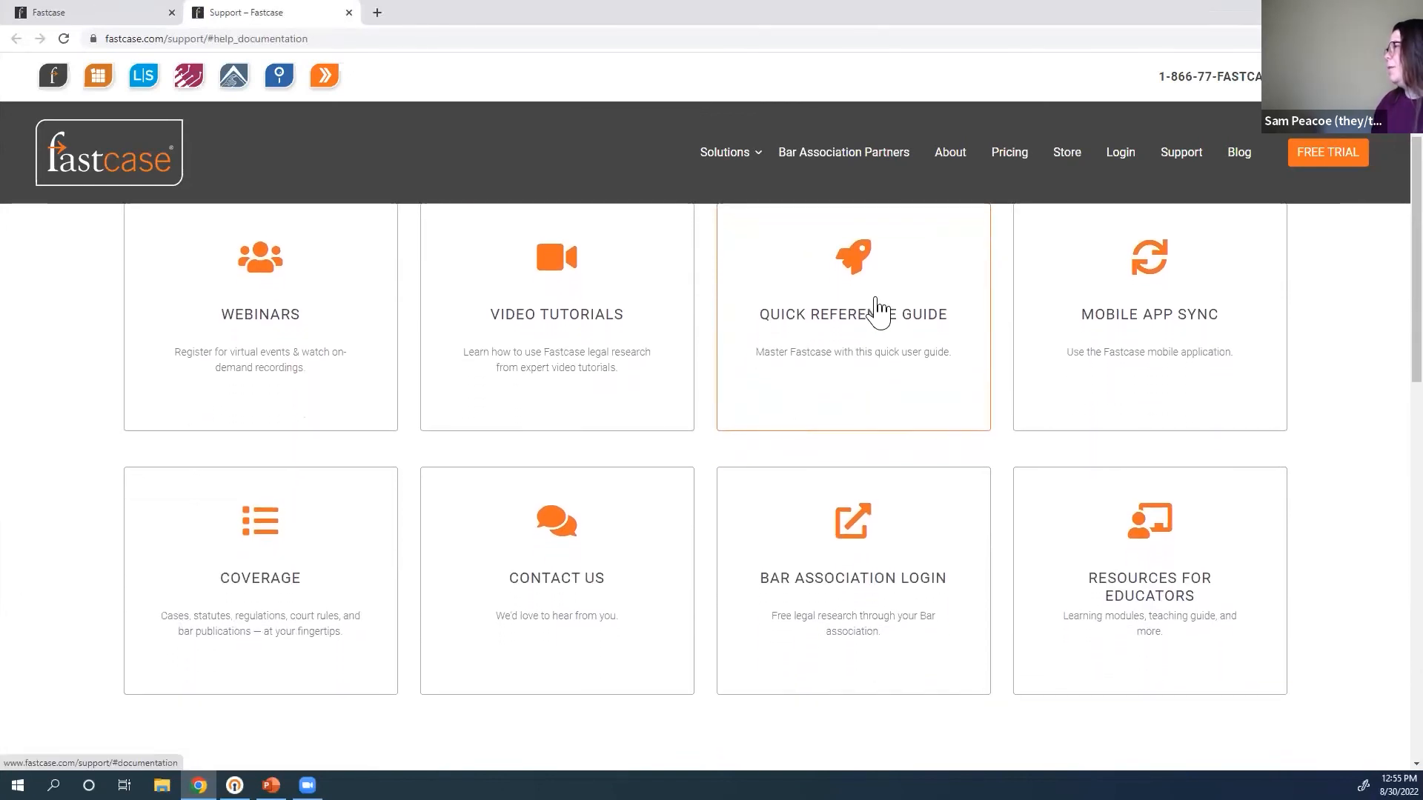
pyautogui.click(854, 293)
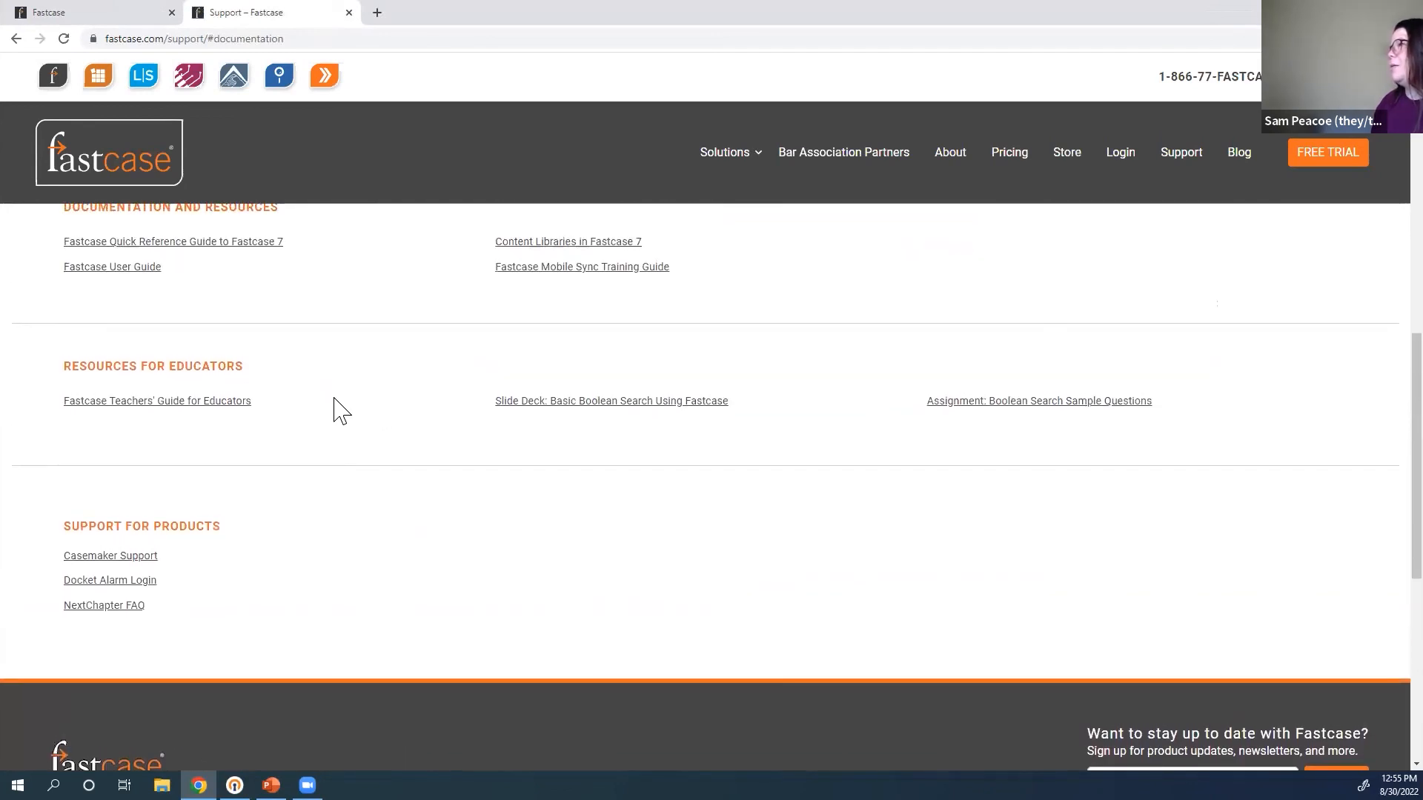
pyautogui.scroll(1, 252, 371)
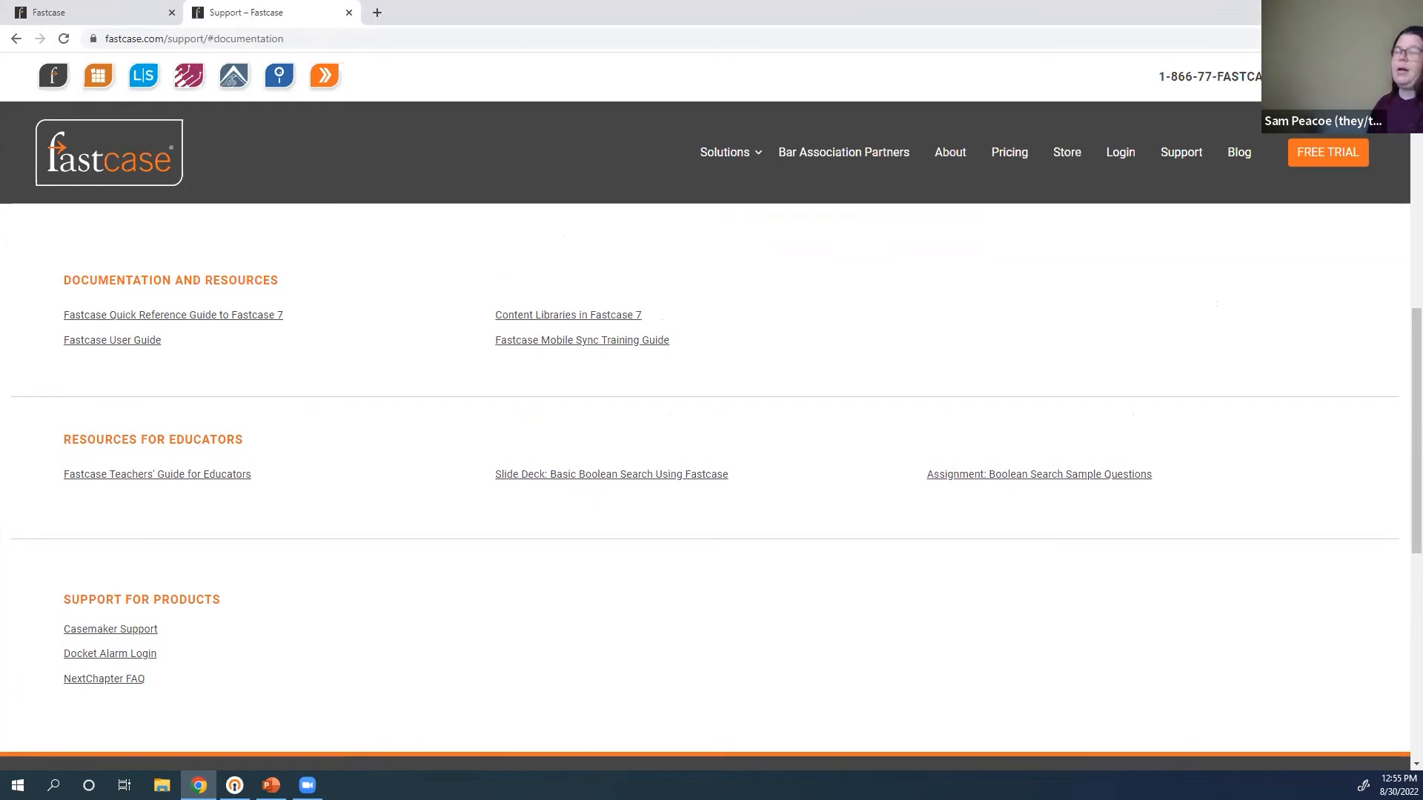
# Return to the research home page and enter "10-10-10" in quotation marks as the search query
pyautogui.click(92, 39)
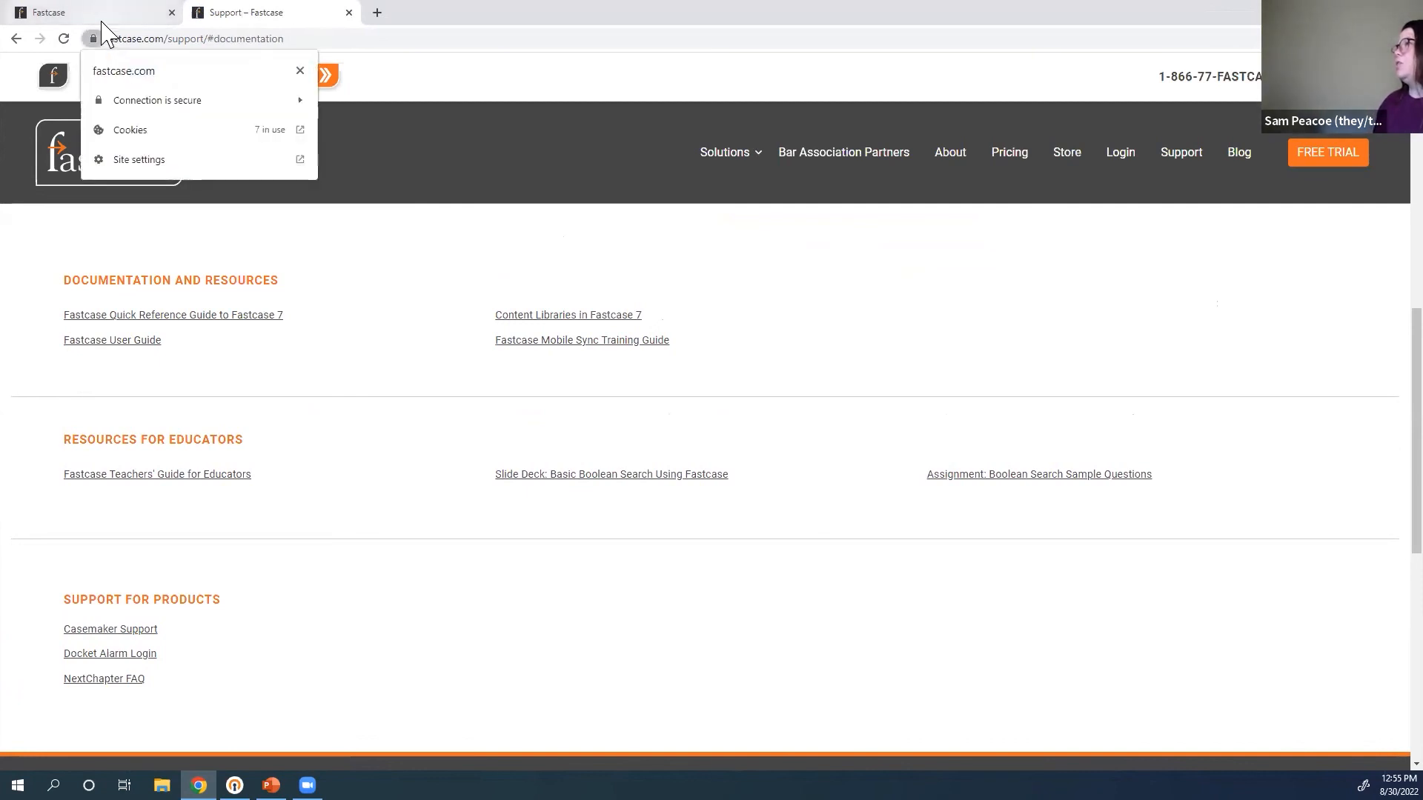
pyautogui.click(118, 12)
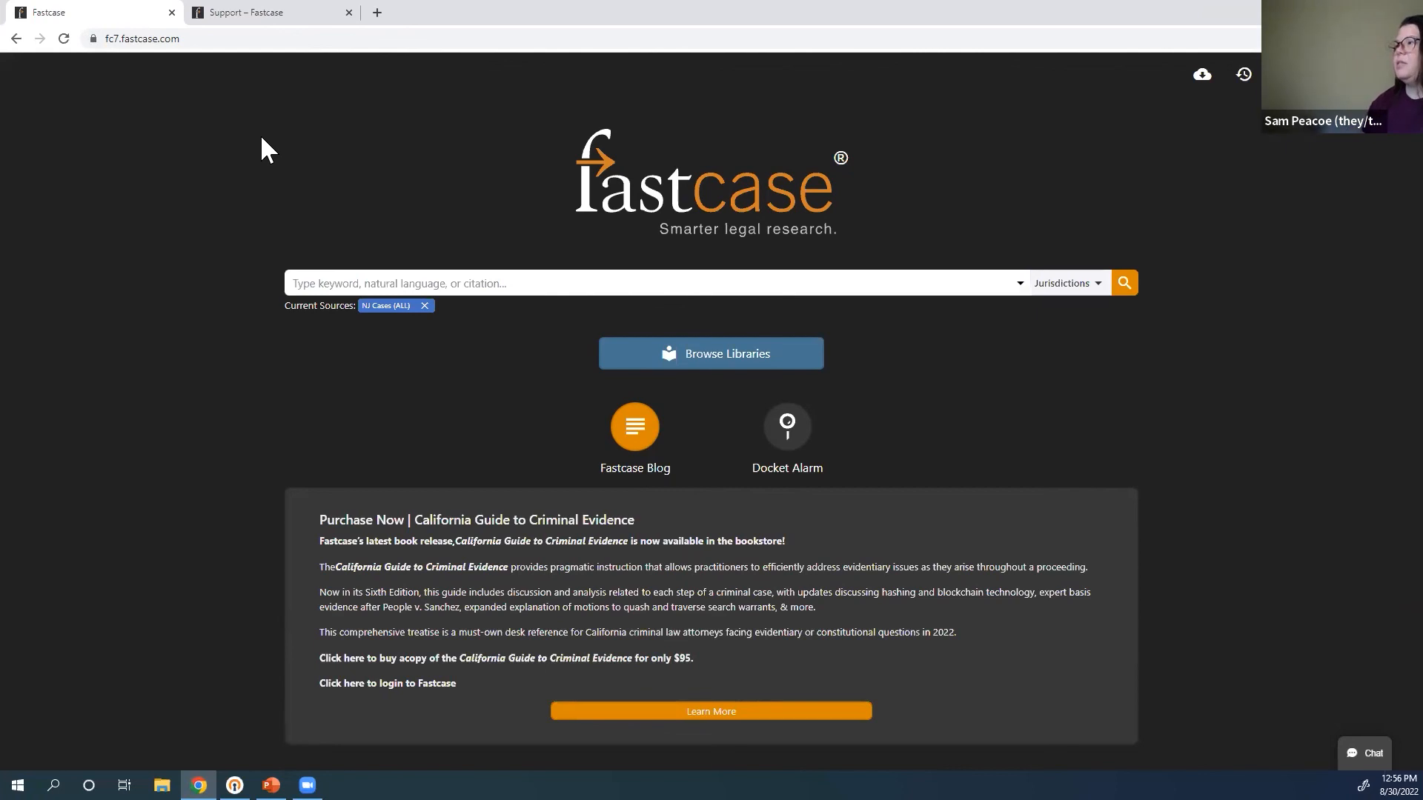
pyautogui.click(373, 286)
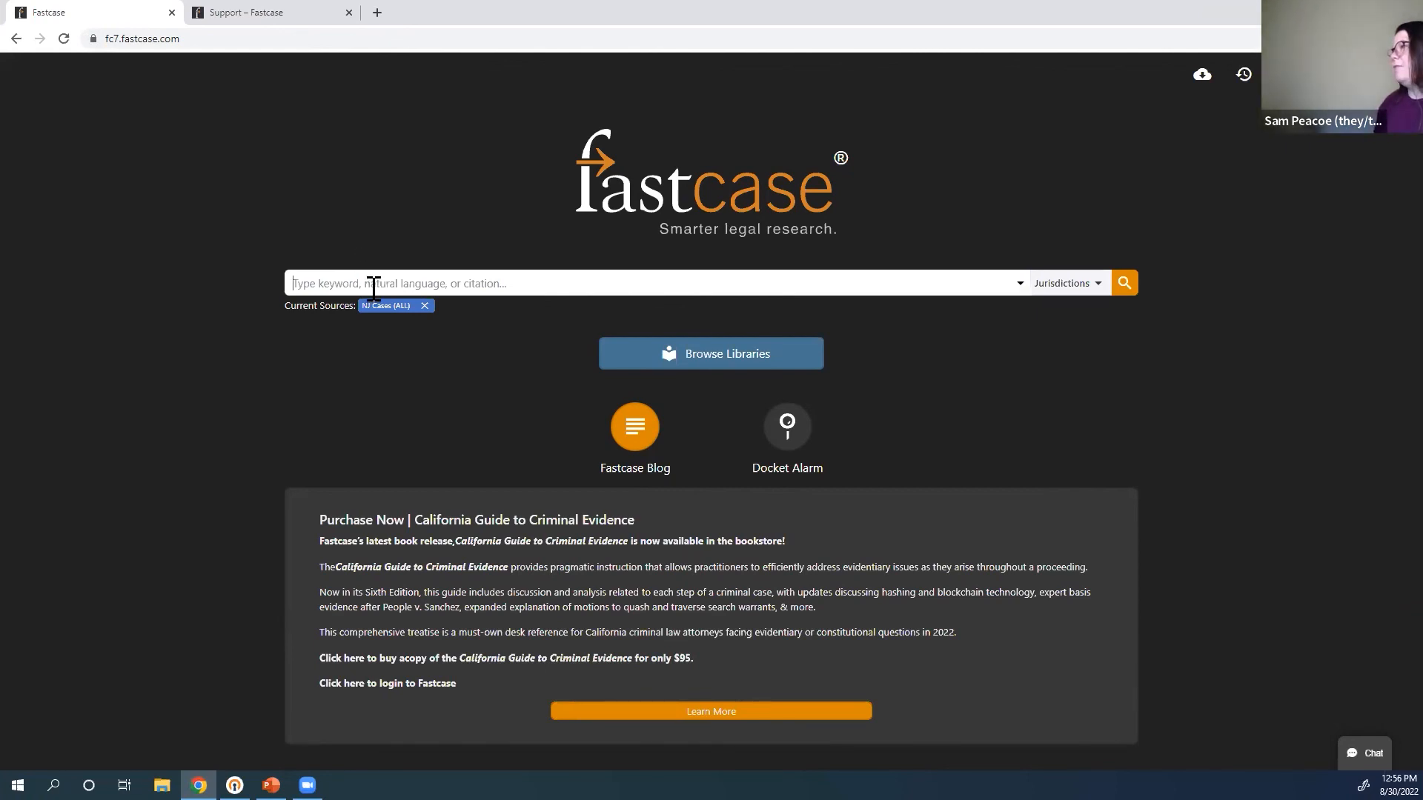
pyautogui.write('1')
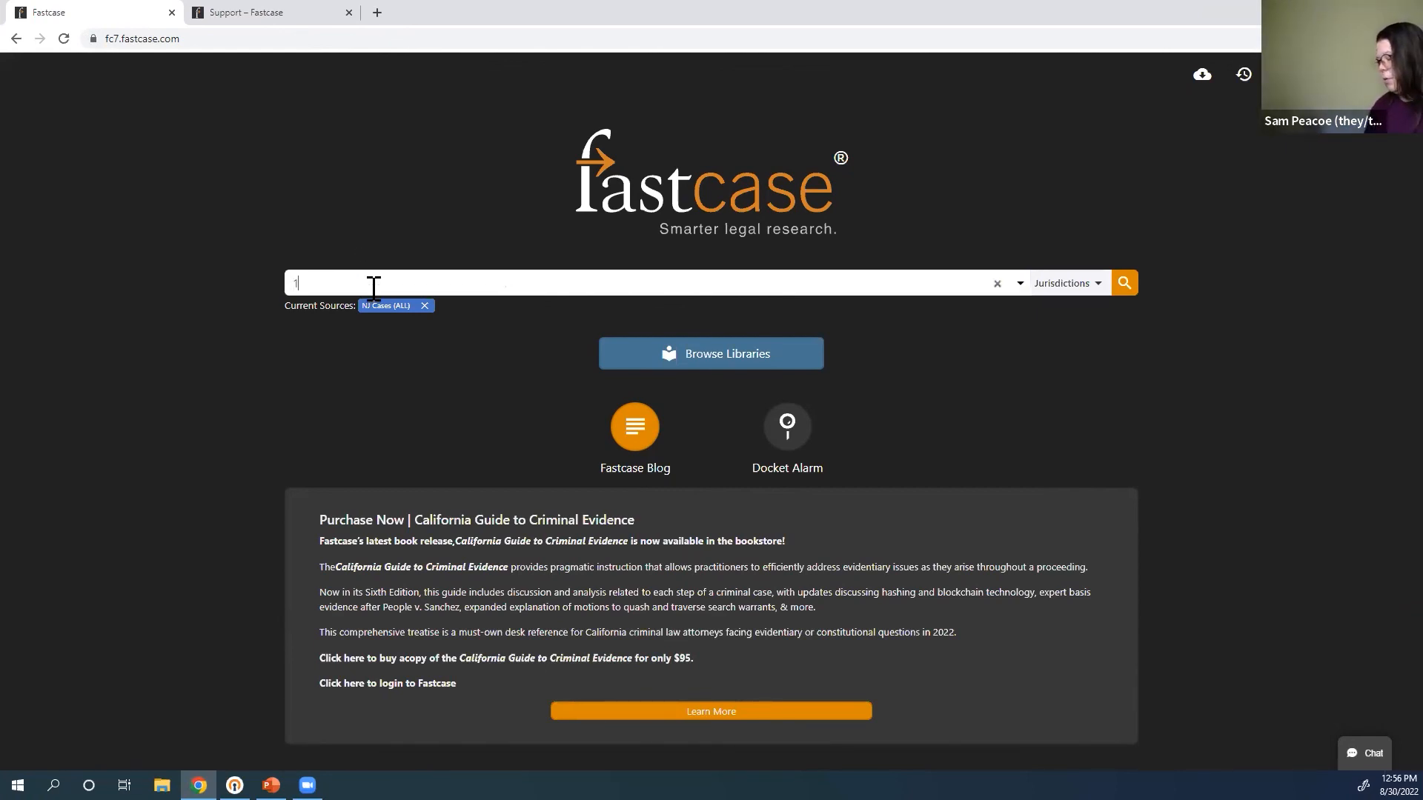
pyautogui.write('0-10-10')
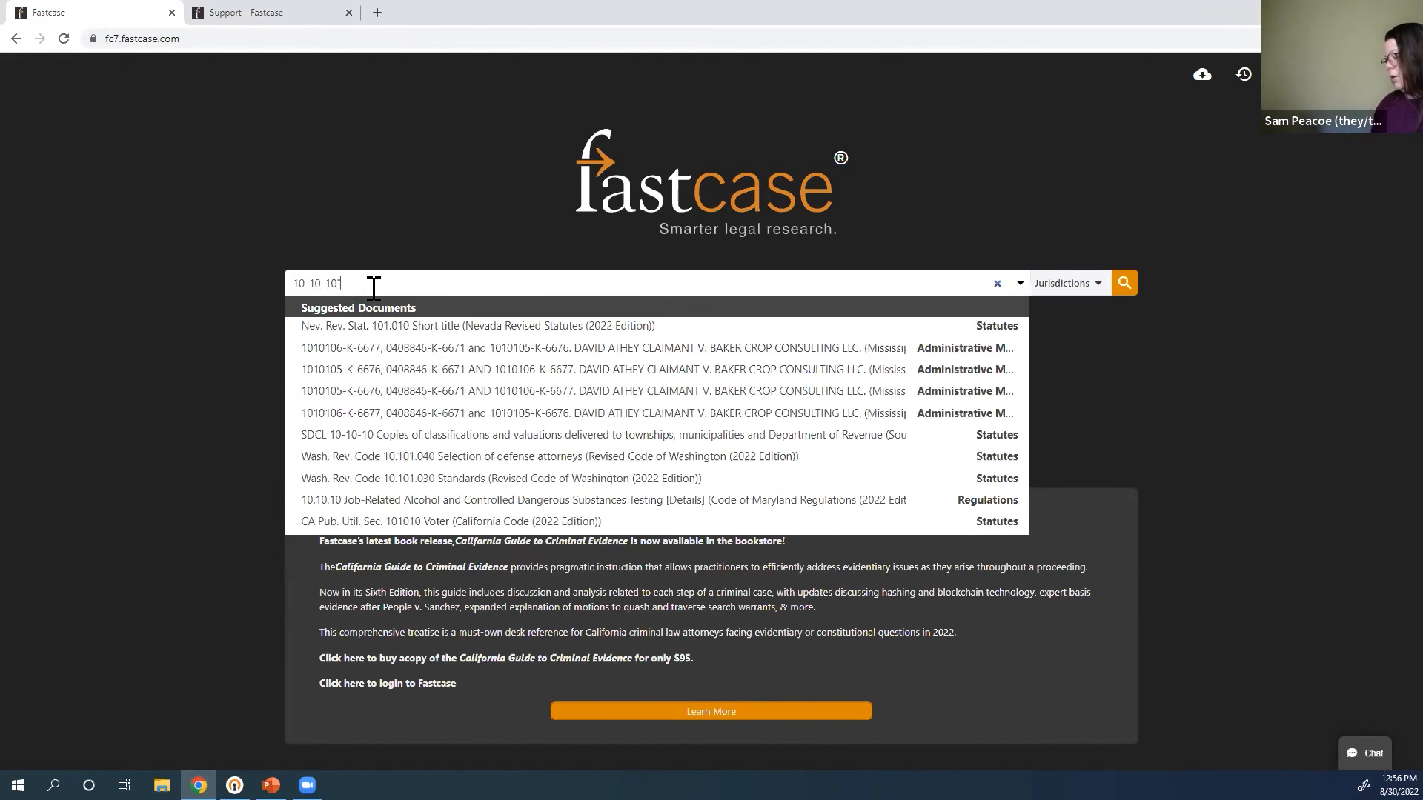
pyautogui.write('"')
pyautogui.press('Home')
pyautogui.write('"')
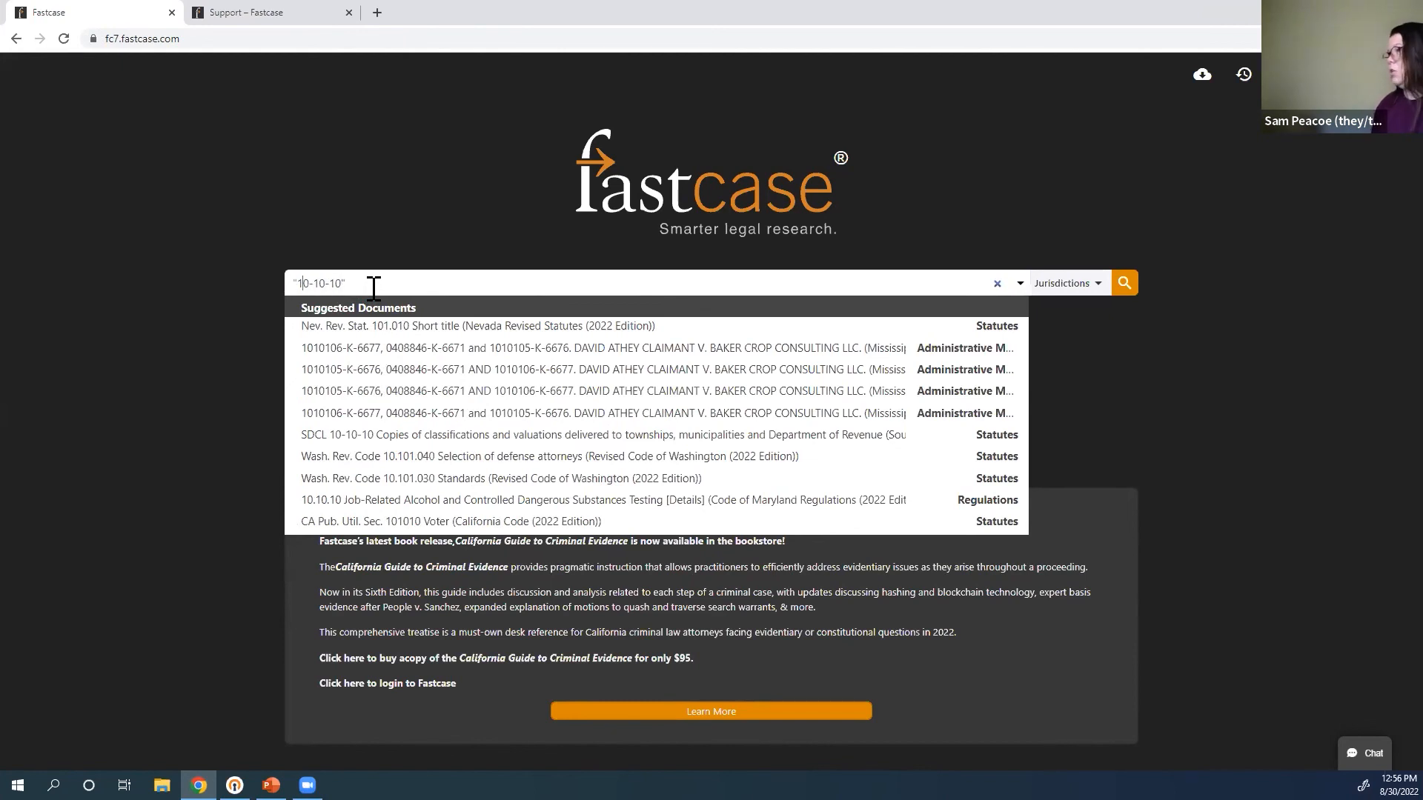
# Replace the final 10 of the quoted query with an asterisk so it reads "10-10-*", and select the whole query
pyautogui.press('Delete')
pyautogui.press('Delete')
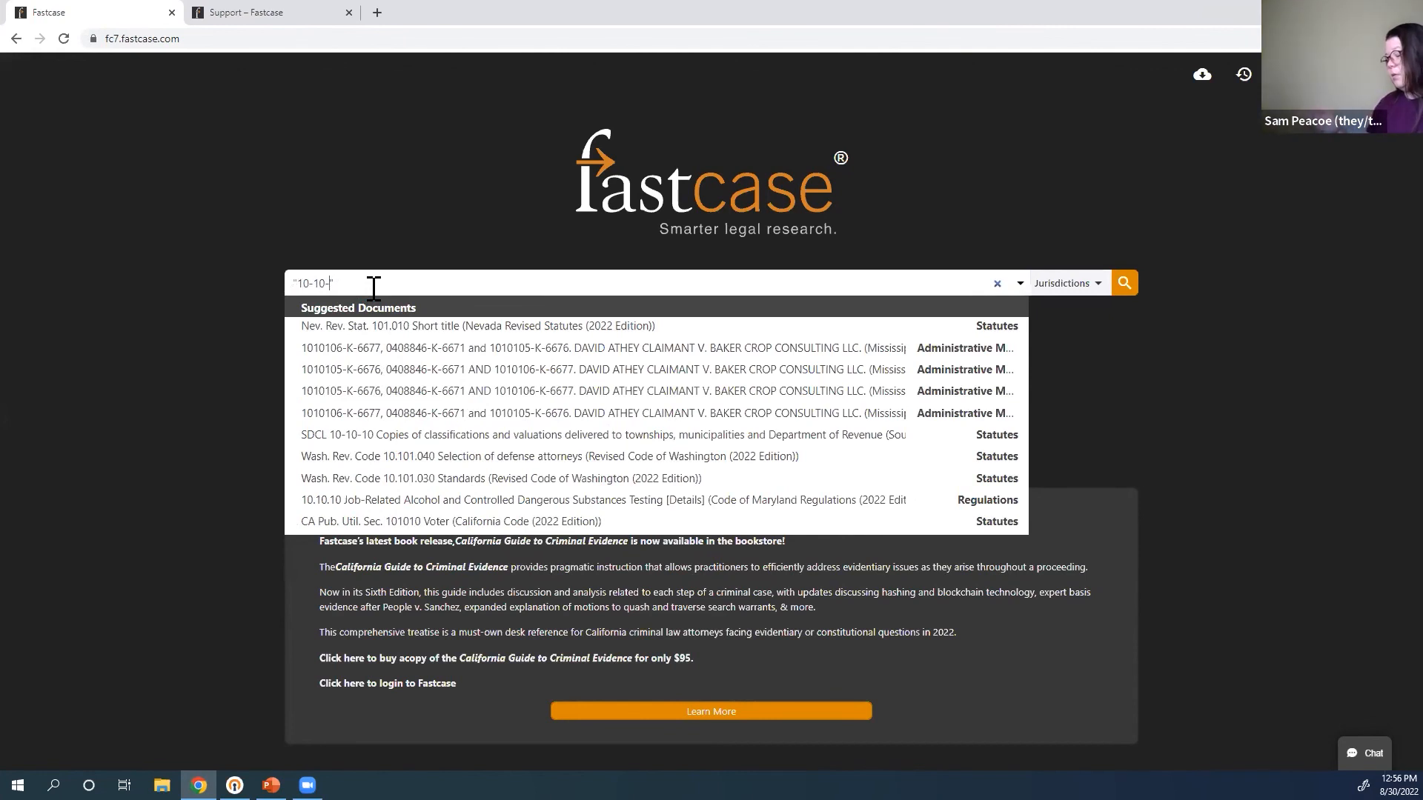
pyautogui.write('*')
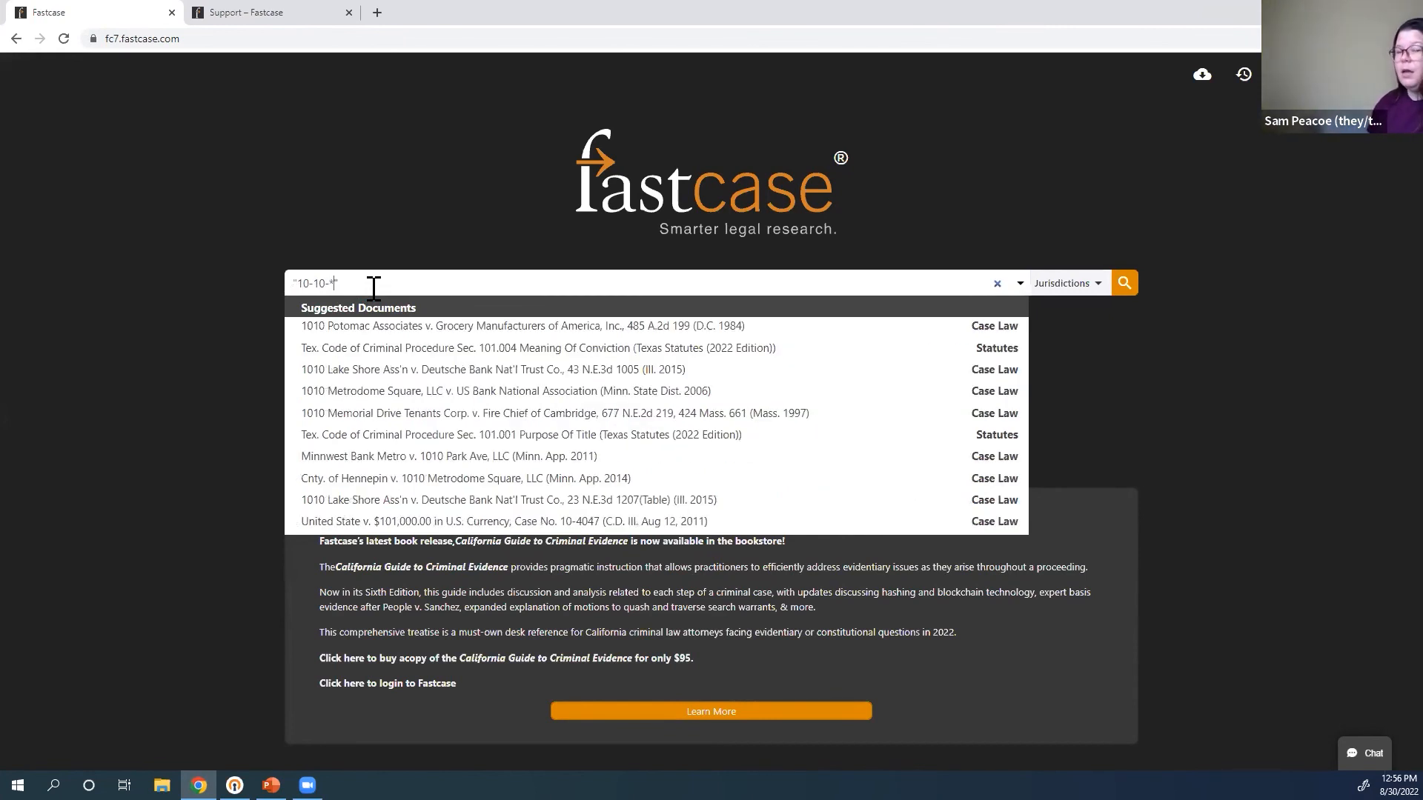
pyautogui.moveTo(356, 285); pyautogui.dragTo(281, 285)
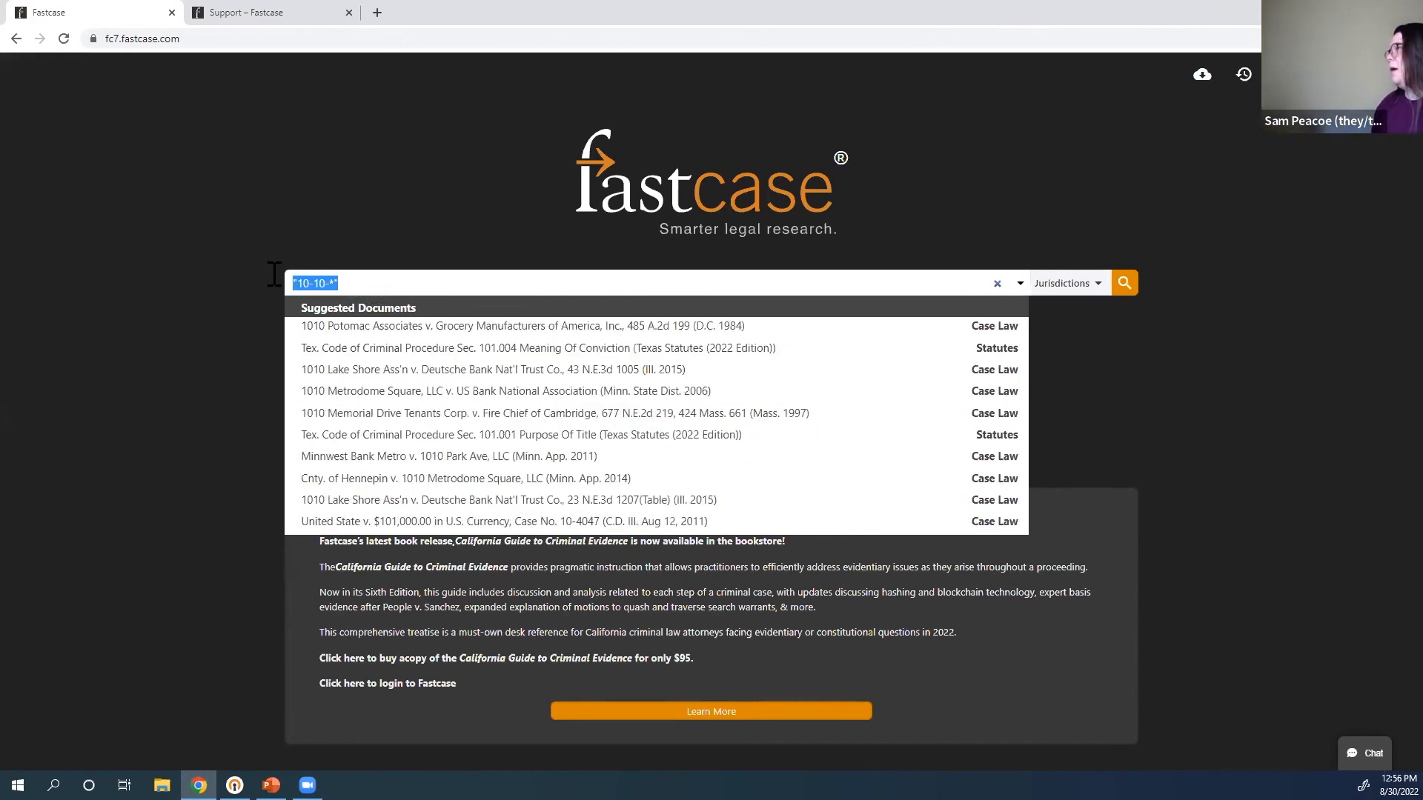
# Clear the selected "10-10-*" query from the search box
pyautogui.press('BackSpace')
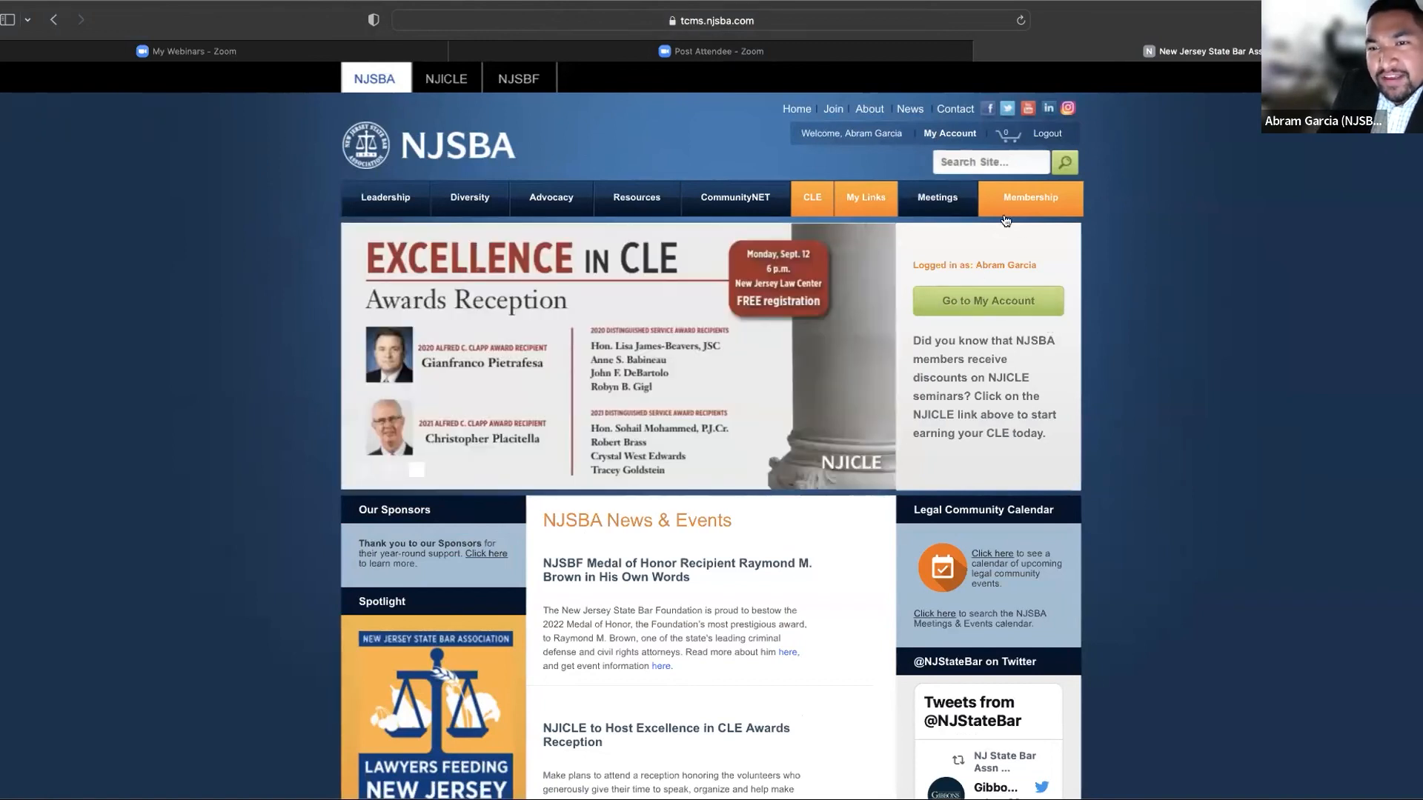
# Switch to the NJSBA website and open the Legal Research - Fastcase page from the membership resources
pyautogui.moveTo(1016, 206)
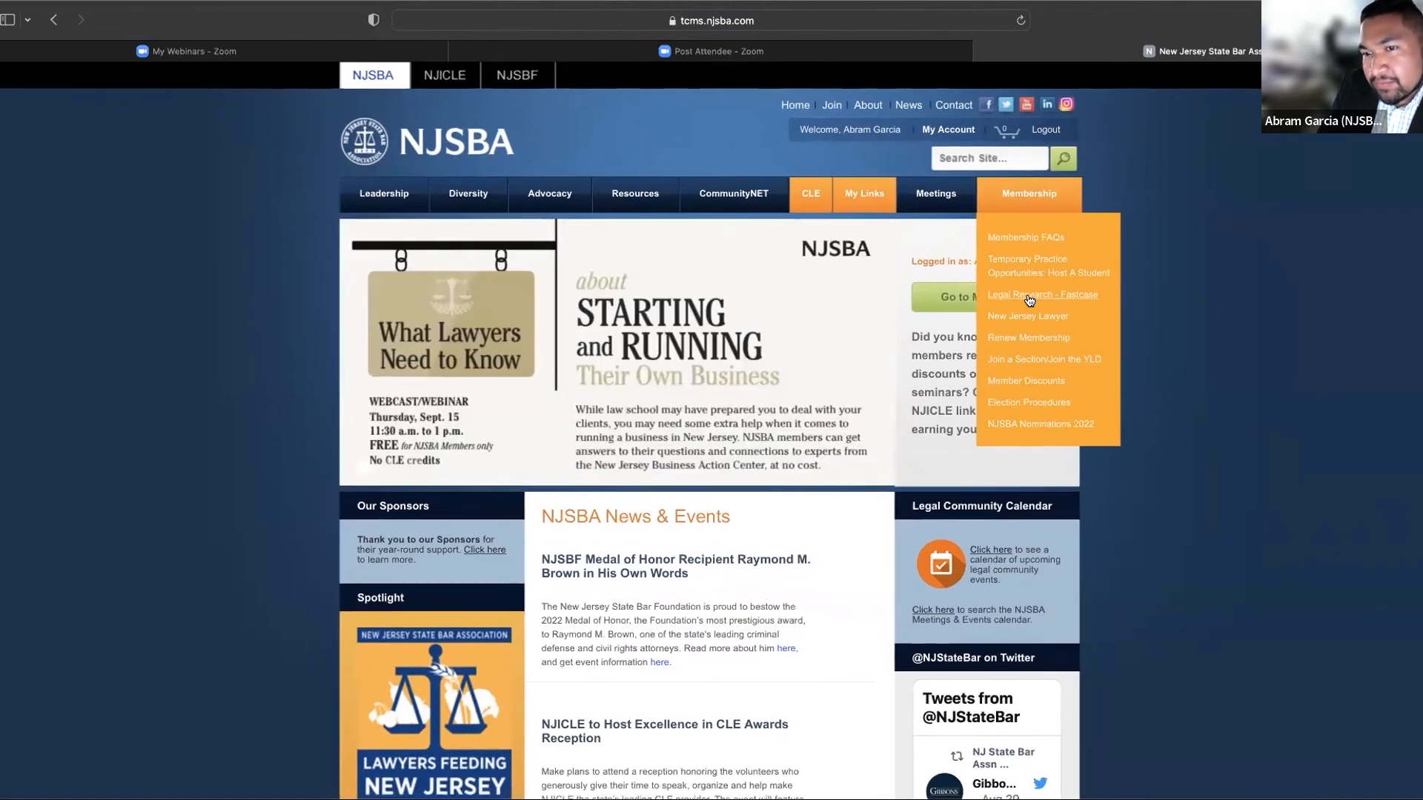
pyautogui.scroll(-1, 1016, 173)
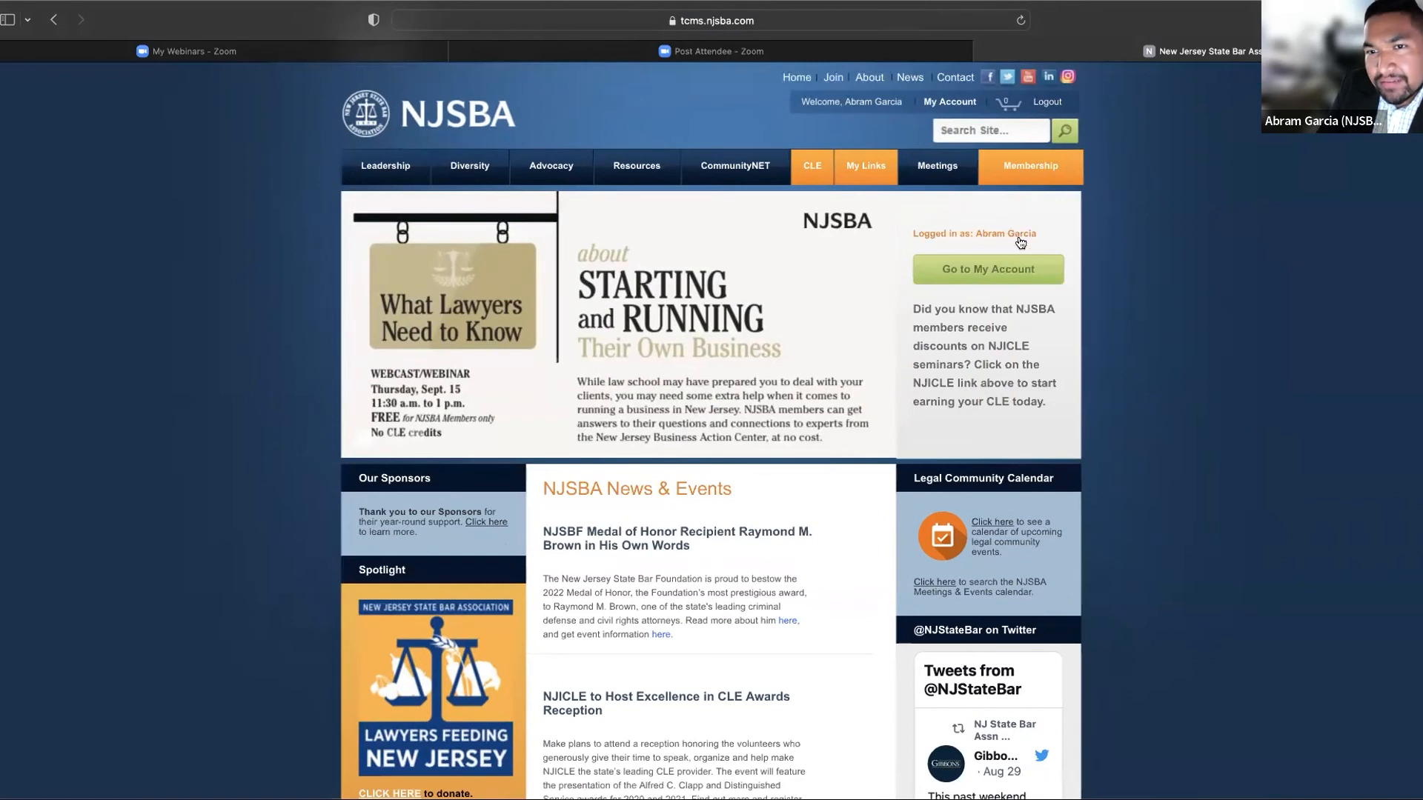
pyautogui.moveTo(1016, 171)
pyautogui.scroll(-1, 1015, 163)
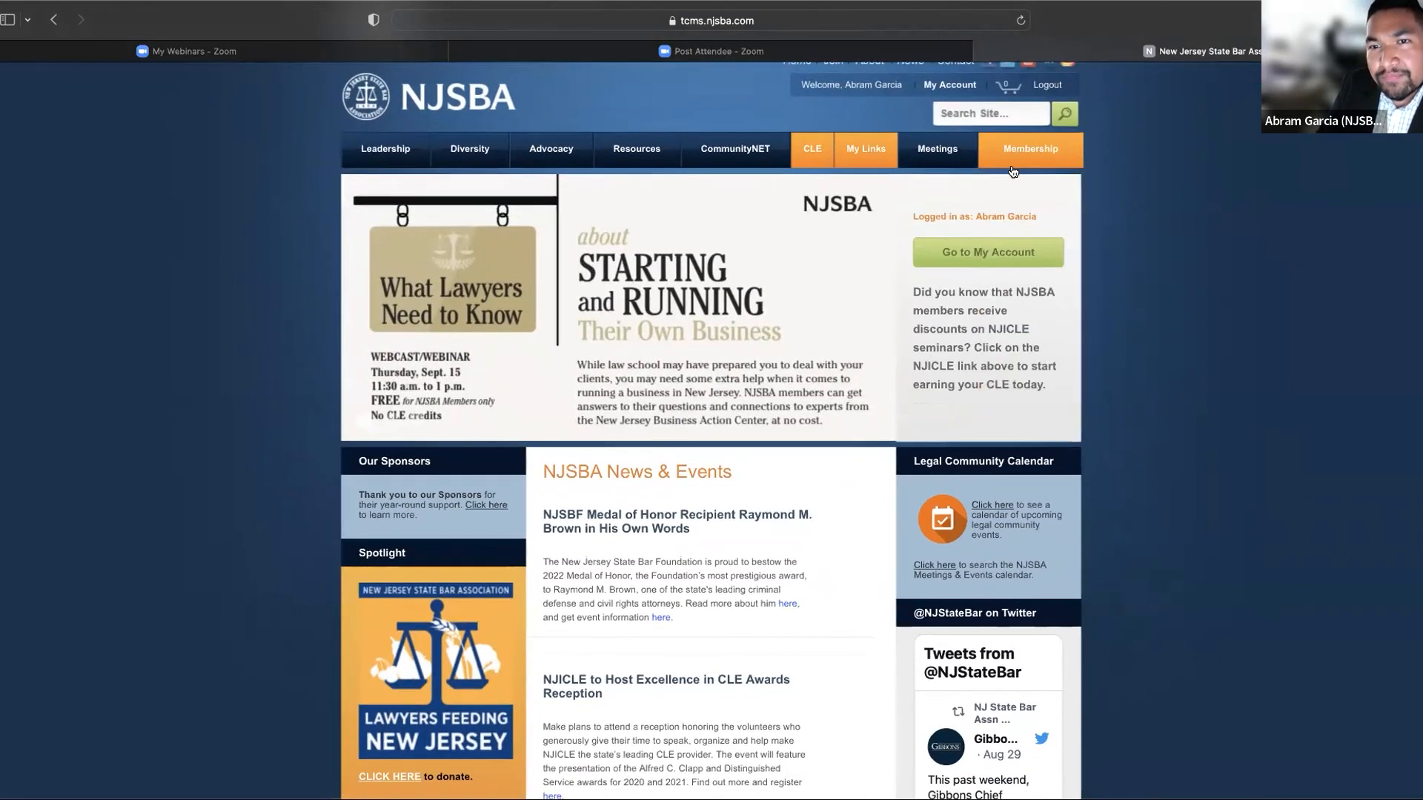
pyautogui.scroll(-1, 1011, 222)
pyautogui.scroll(2, 1025, 298)
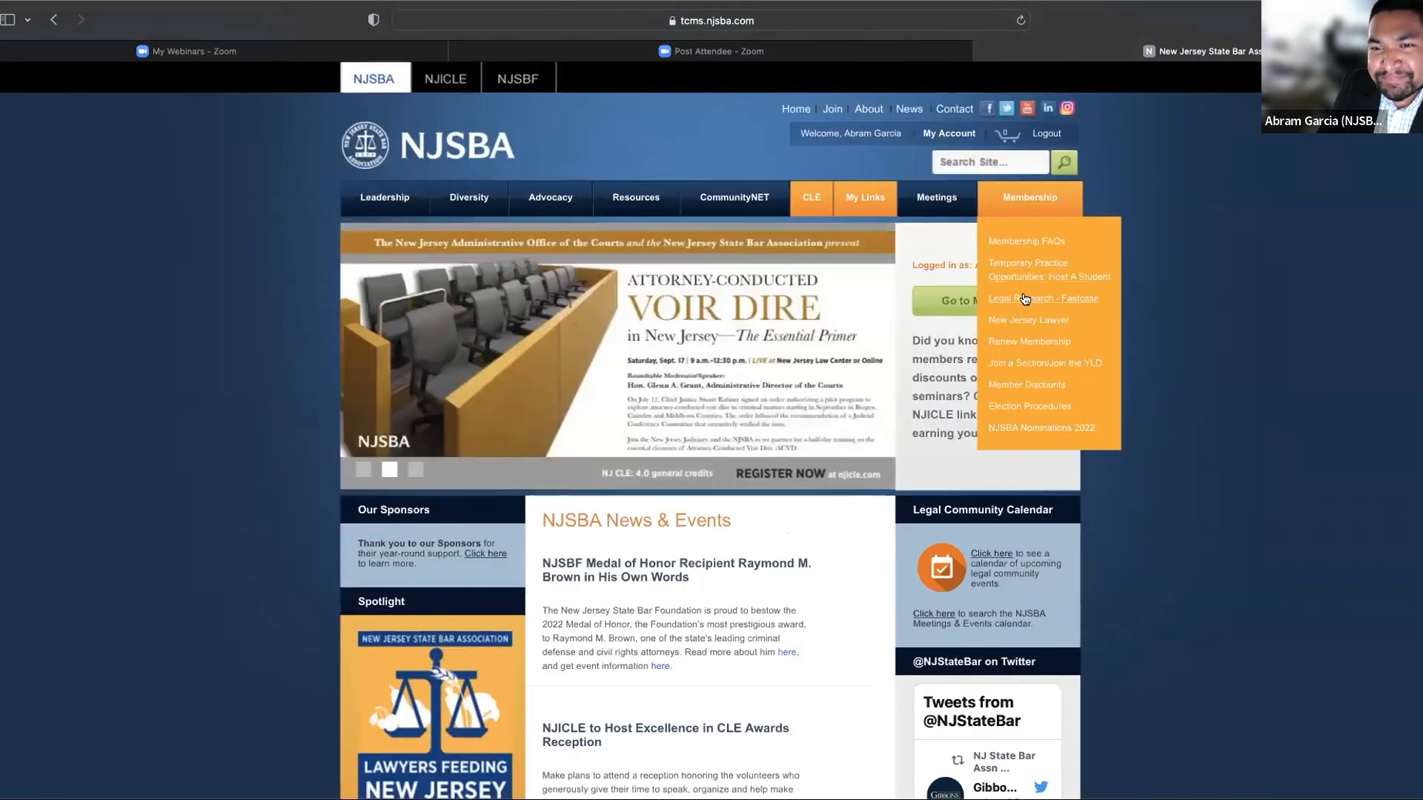
pyautogui.click(1025, 295)
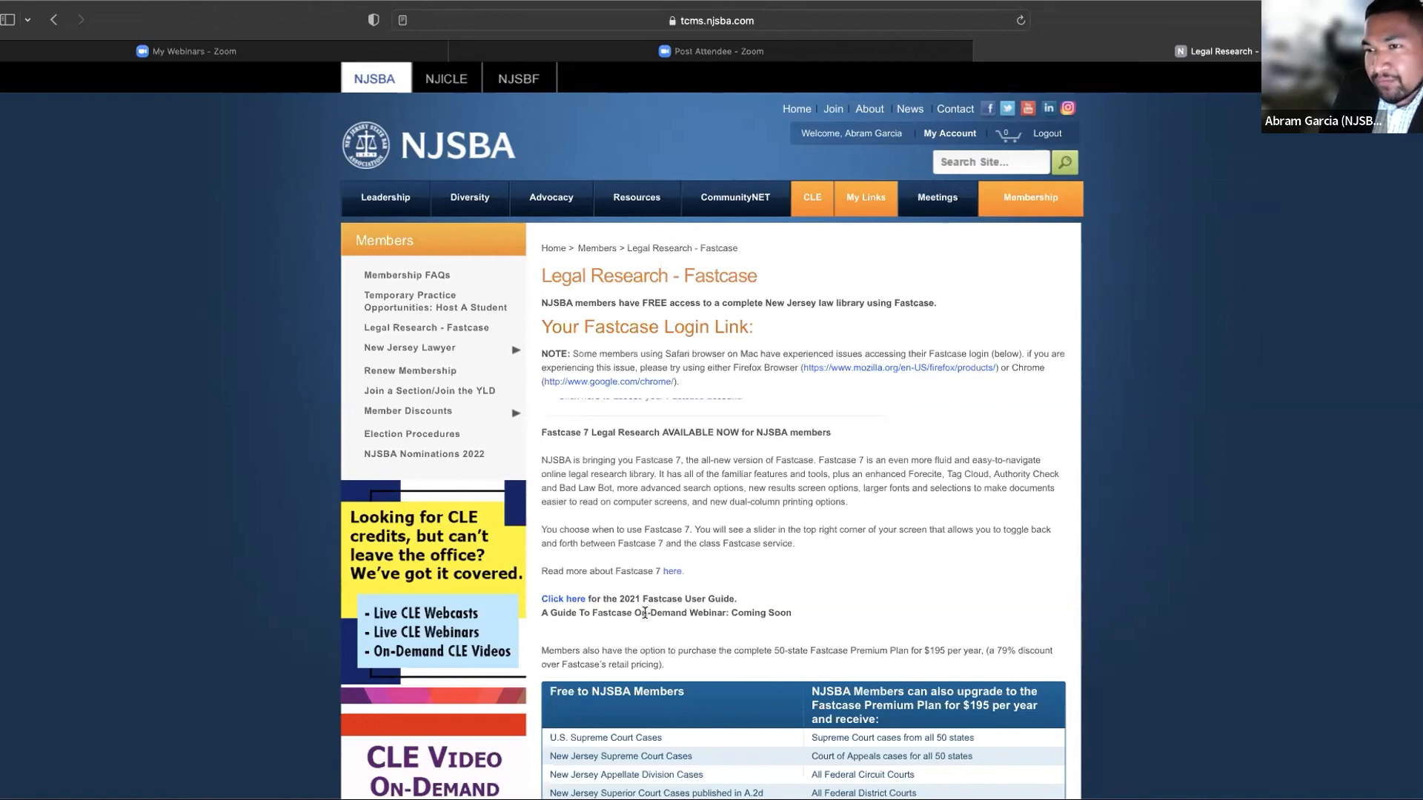
# Highlight "Coming" in the on-demand webinar line, and review the 2021 user guide link and the table comparing free and Premium Plan coverage
pyautogui.doubleClick(755, 613)
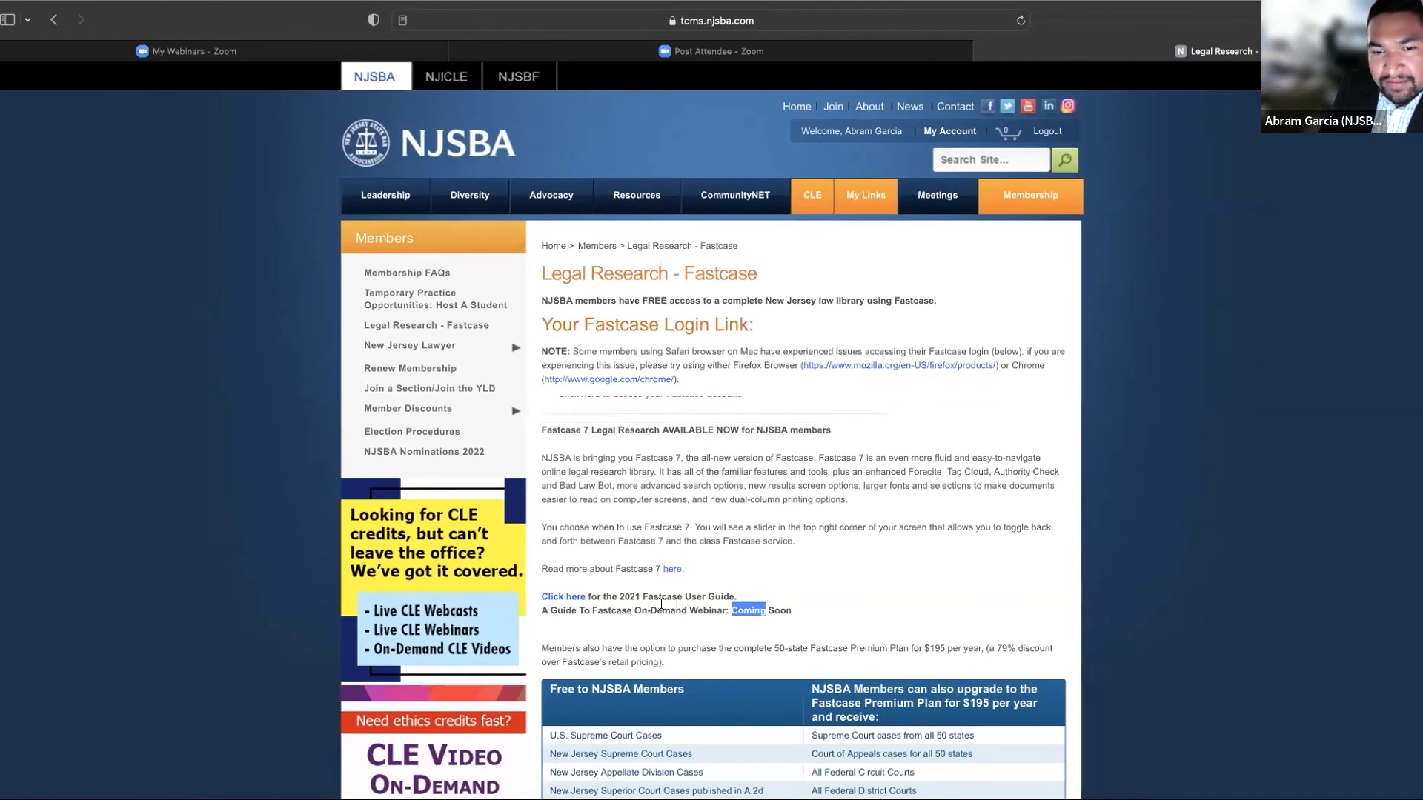
pyautogui.scroll(-2, 660, 604)
pyautogui.scroll(-1, 654, 546)
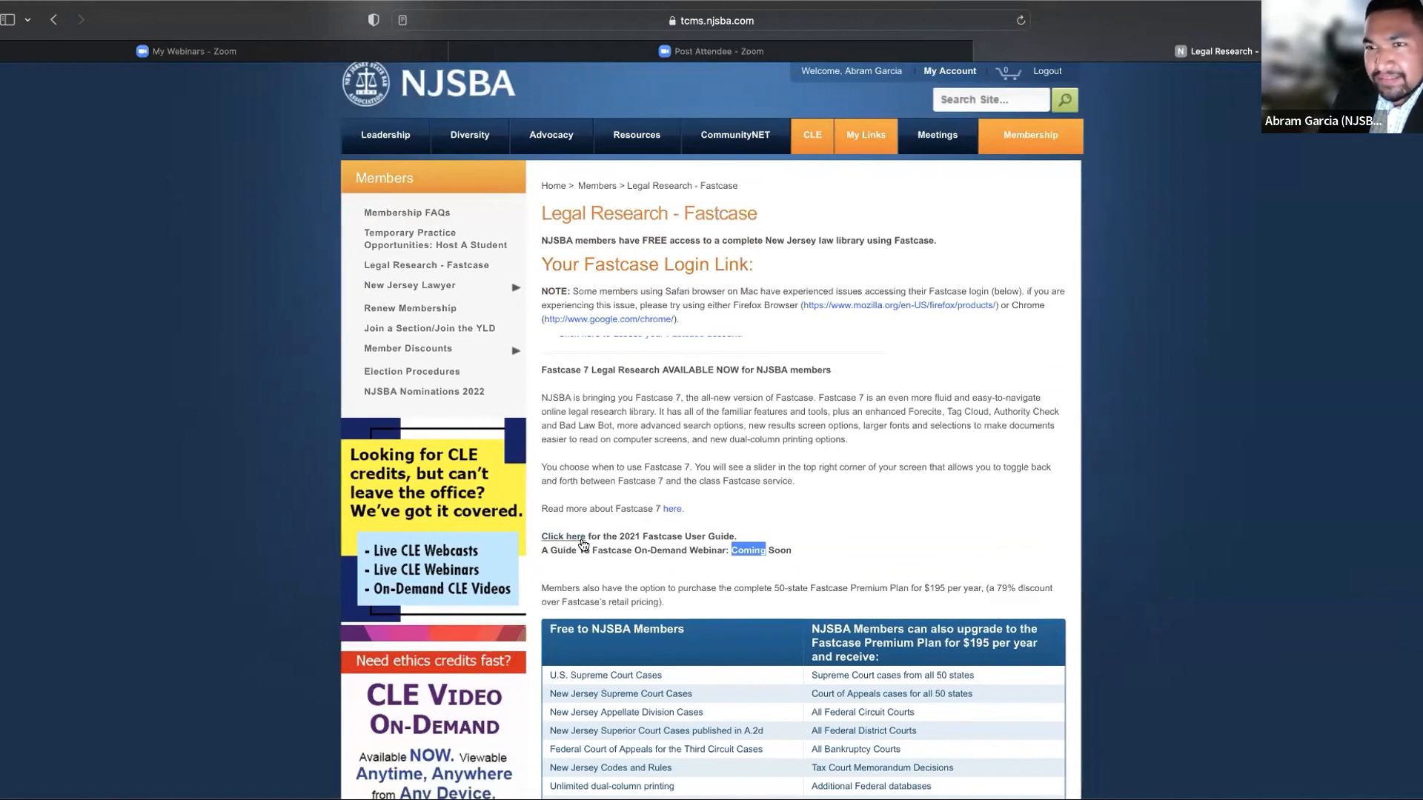
pyautogui.scroll(3, 741, 415)
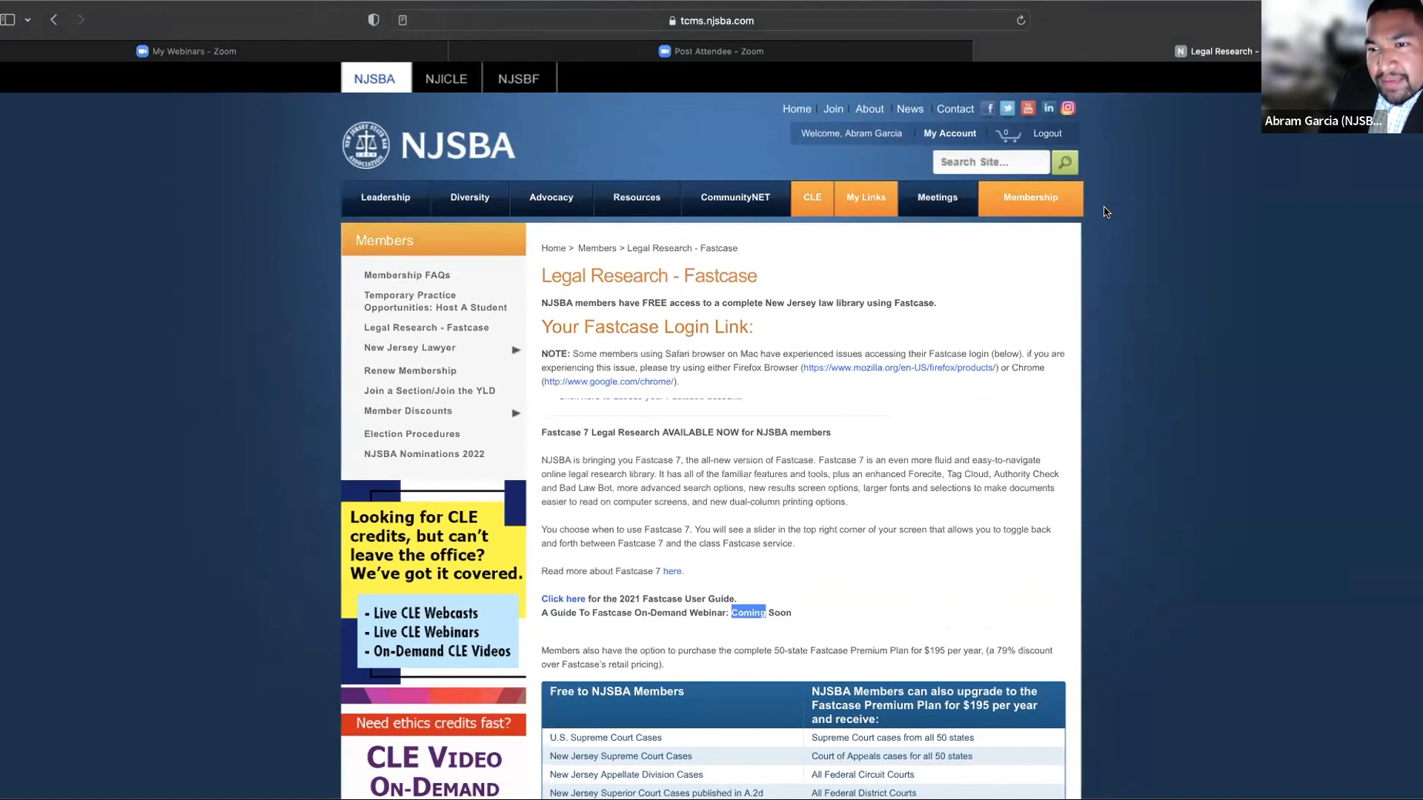
pyautogui.moveTo(1015, 200)
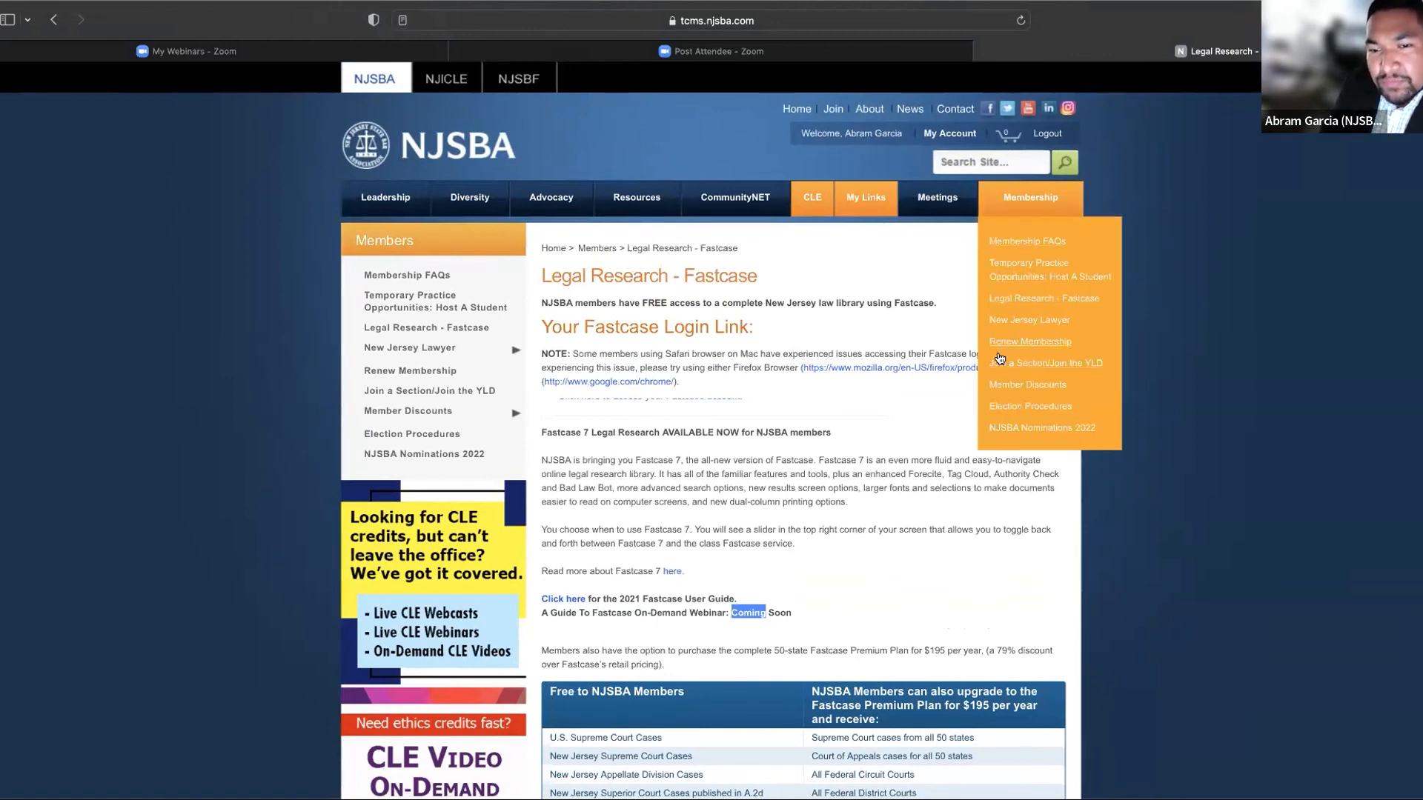
pyautogui.scroll(-3, 760, 420)
pyautogui.scroll(-5, 759, 420)
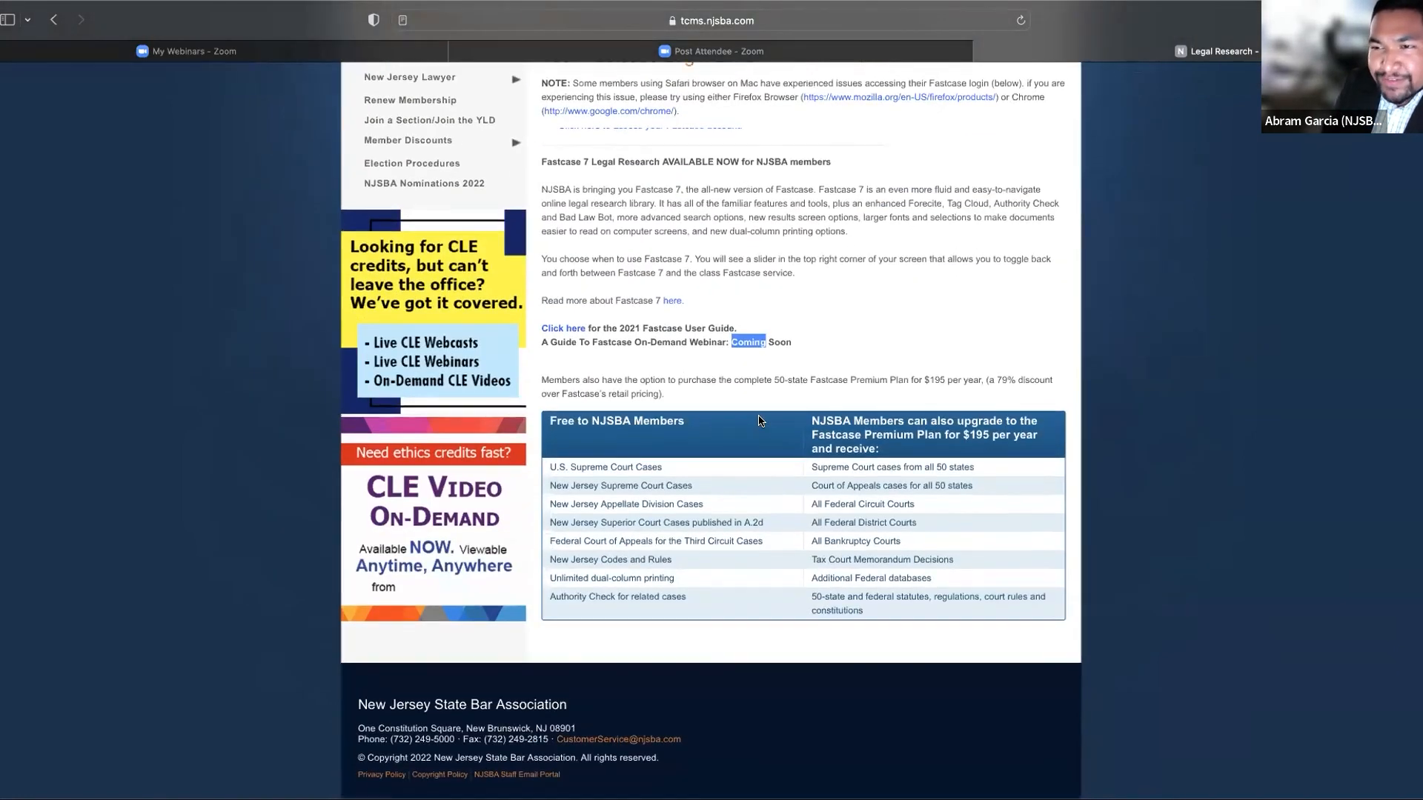